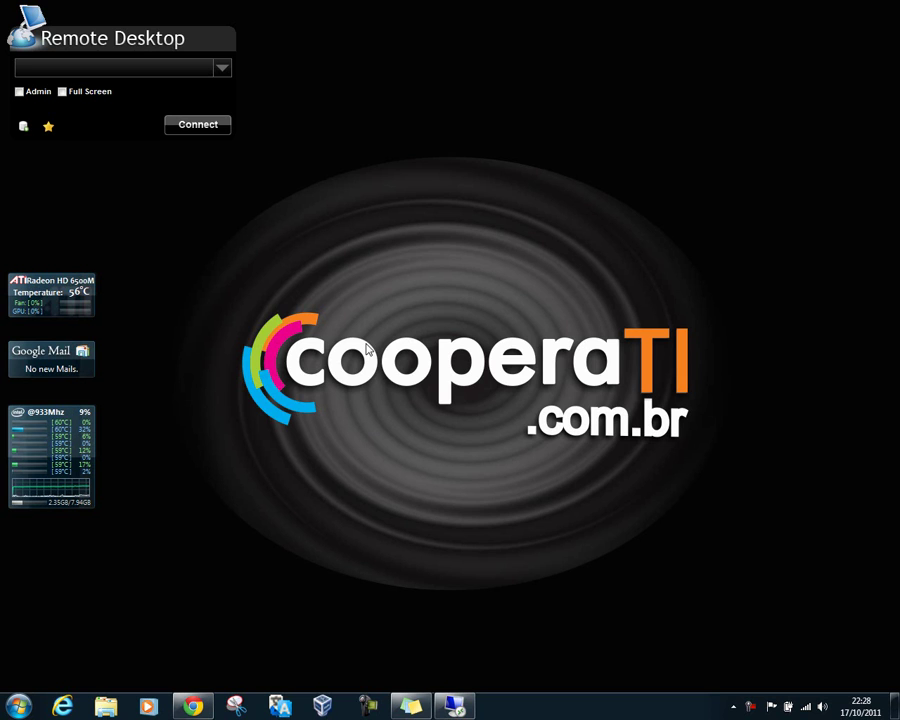
# Switch to the remote server session and start a new fixed-size virtual hard disk in Hyper-V Manager.
pyautogui.click(455, 706)
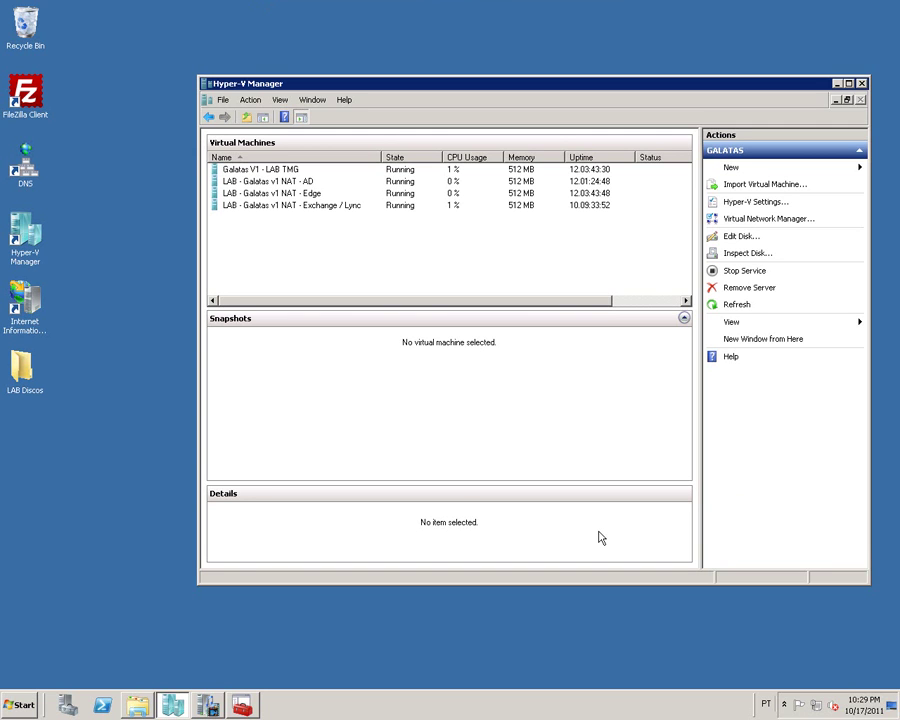
pyautogui.click(732, 170)
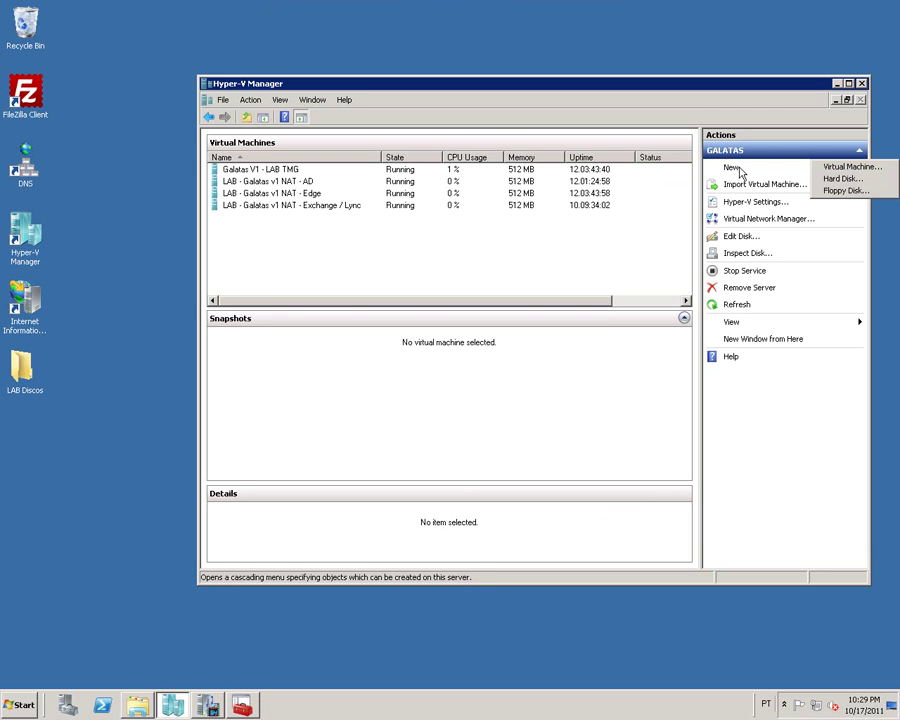
pyautogui.click(842, 178)
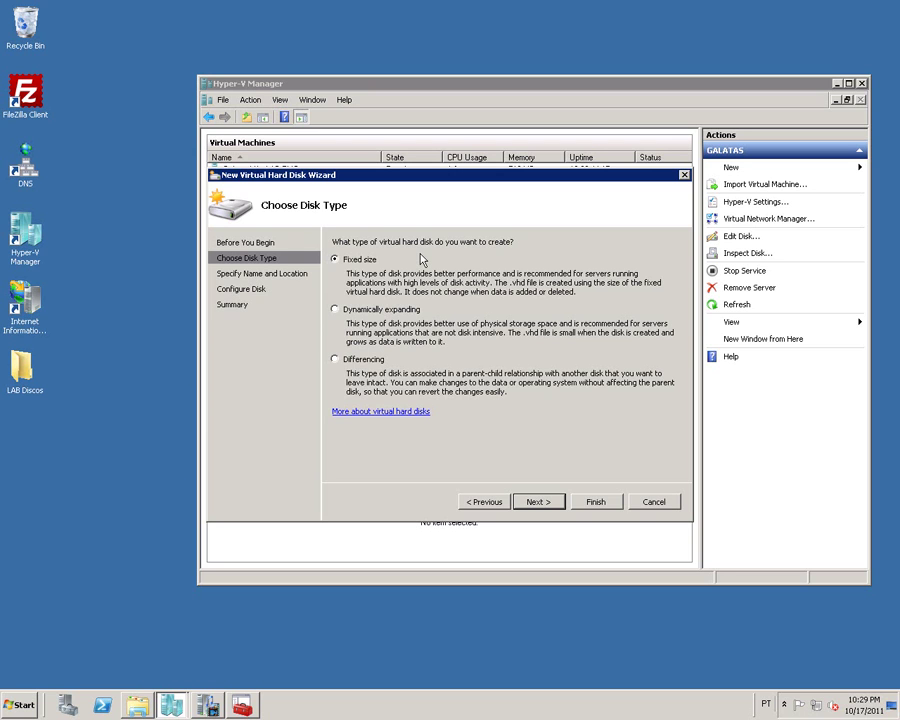
pyautogui.click(532, 501)
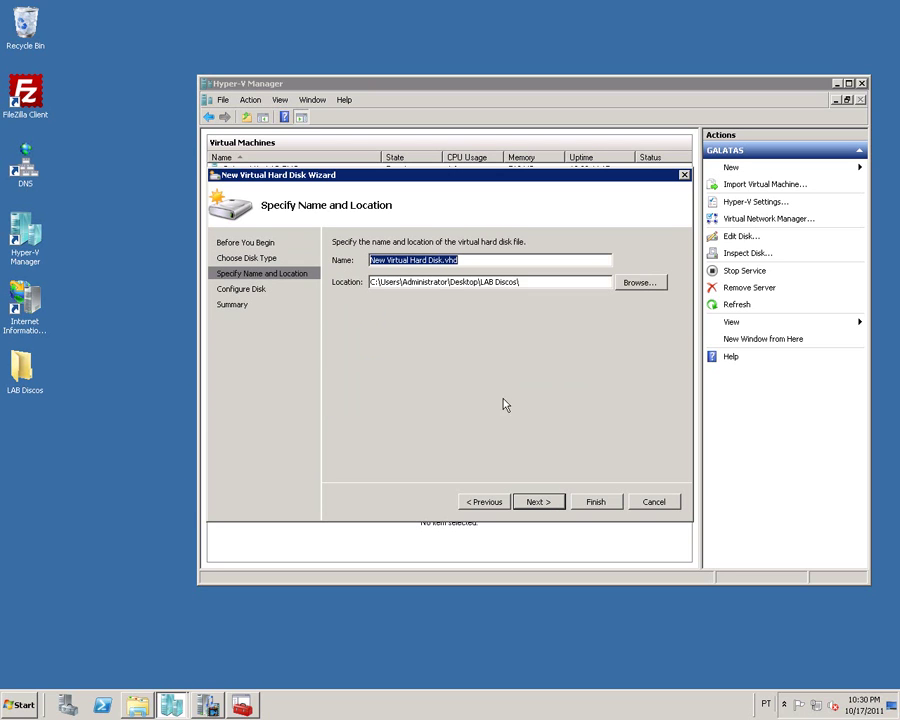
# Name the virtual hard disk "disco fixo", set its size to 1 GB and create it in LAB Discos.
pyautogui.write('disco fi')
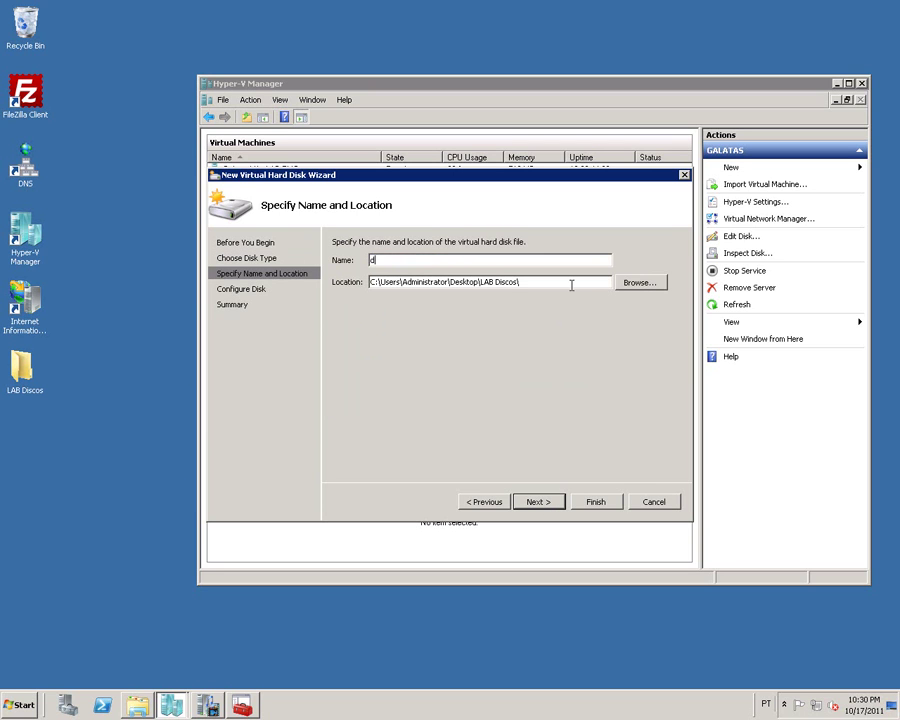
pyautogui.write('xo')
pyautogui.press('Return')
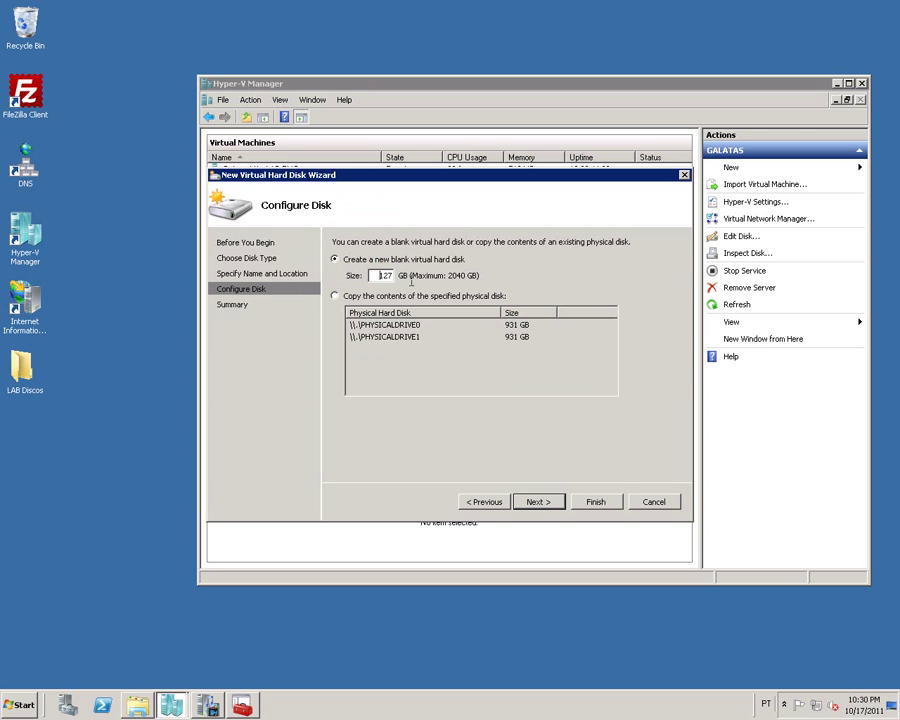
pyautogui.write('1')
pyautogui.click(558, 502)
pyautogui.click(594, 502)
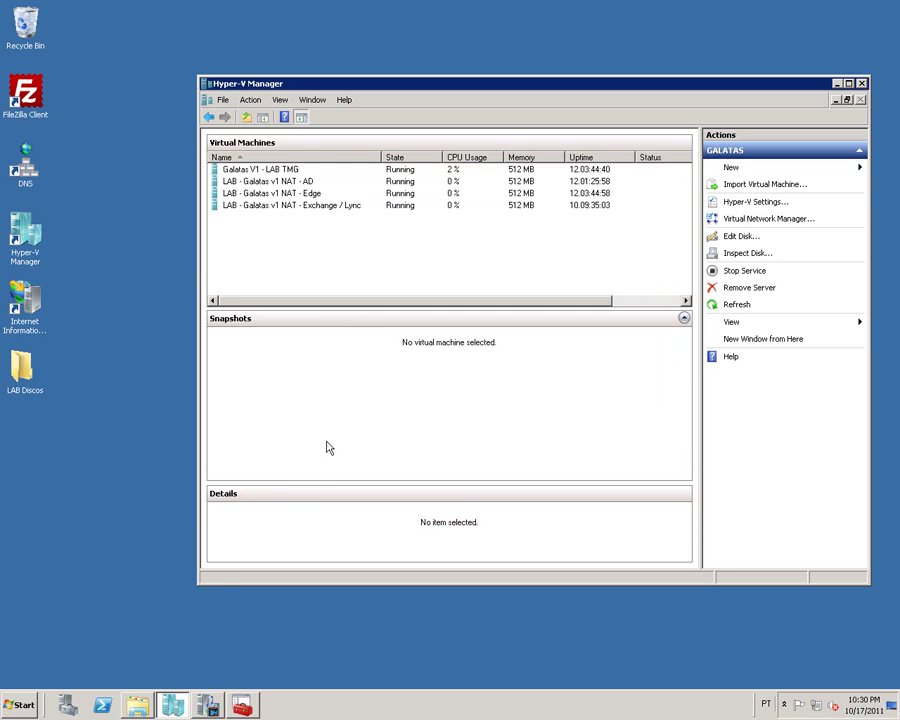
# Open the LAB Discos folder and check the file size of disco fixo.vhd.
pyautogui.click(152, 708)
pyautogui.click(151, 390)
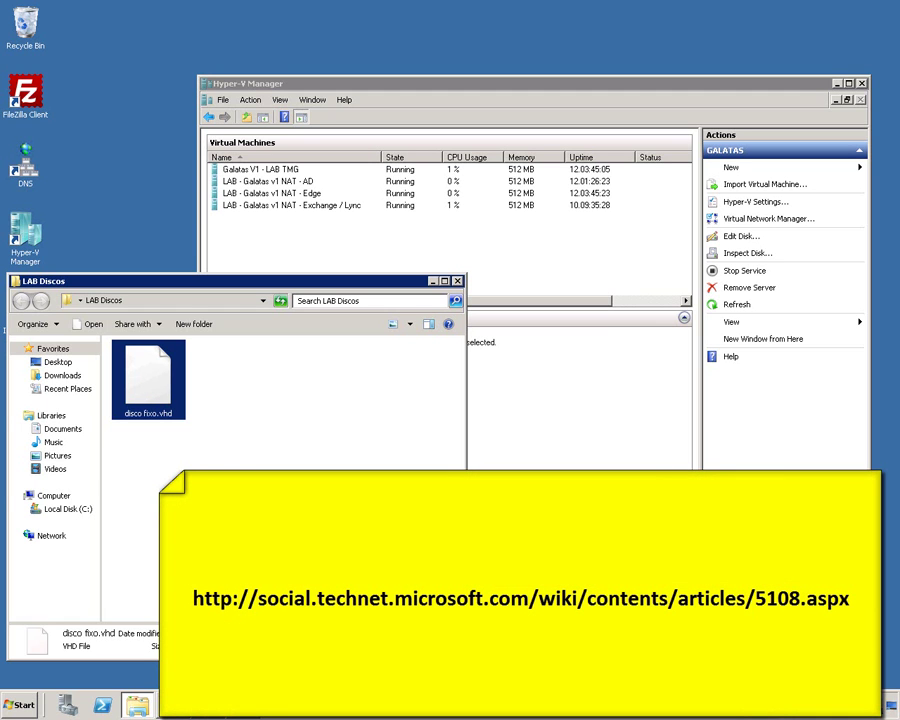
pyautogui.click(160, 445)
pyautogui.click(142, 400)
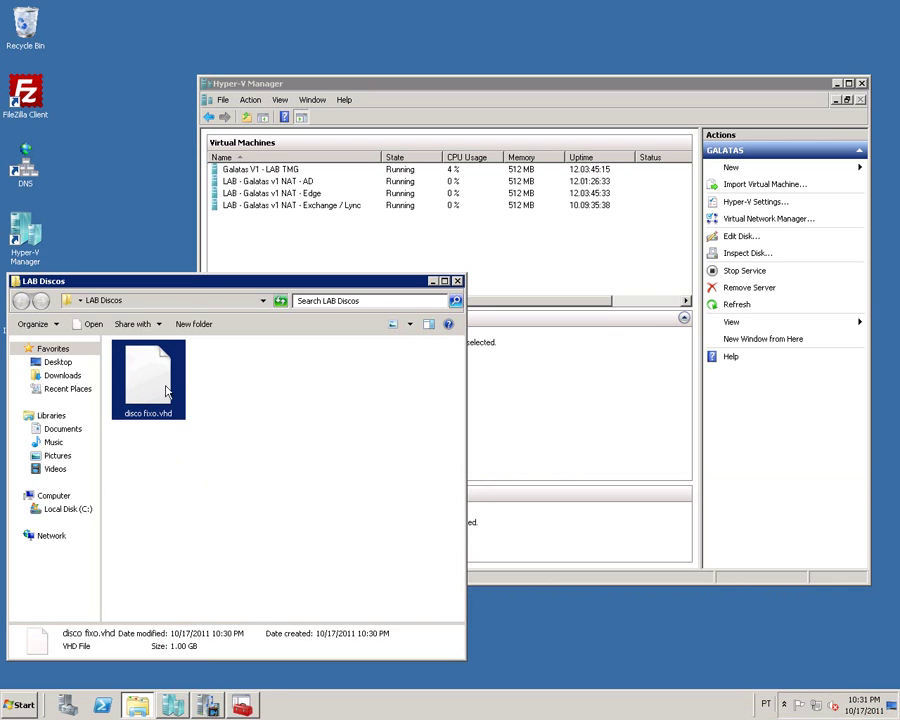
pyautogui.click(201, 482)
pyautogui.click(155, 402)
# Start editing a virtual disk in Hyper-V Manager and choose disco fixo.vhd from LAB Discos as the disk.
pyautogui.click(739, 238)
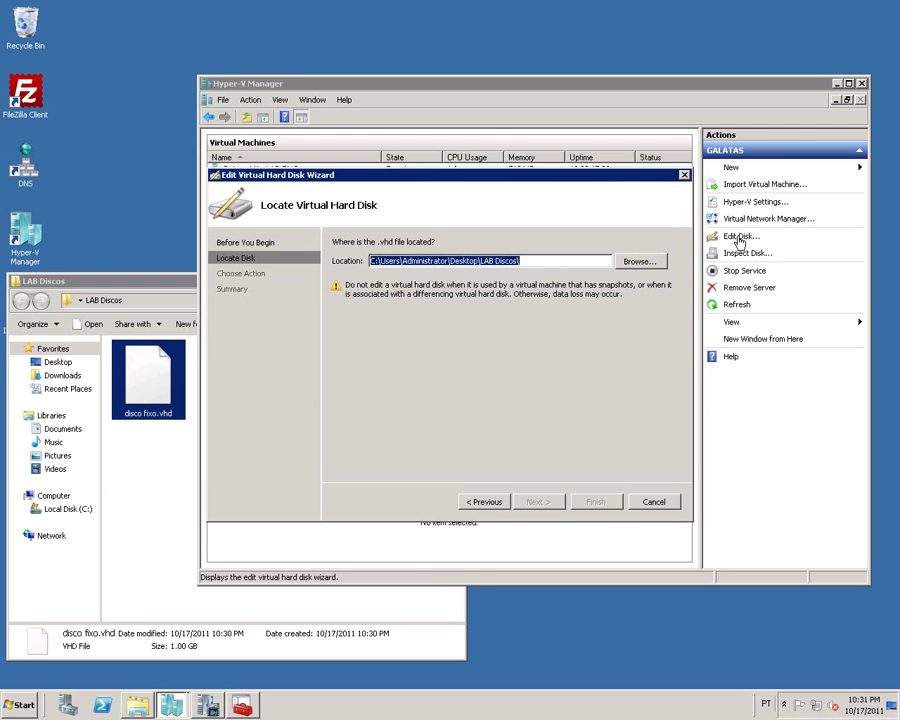
pyautogui.click(643, 261)
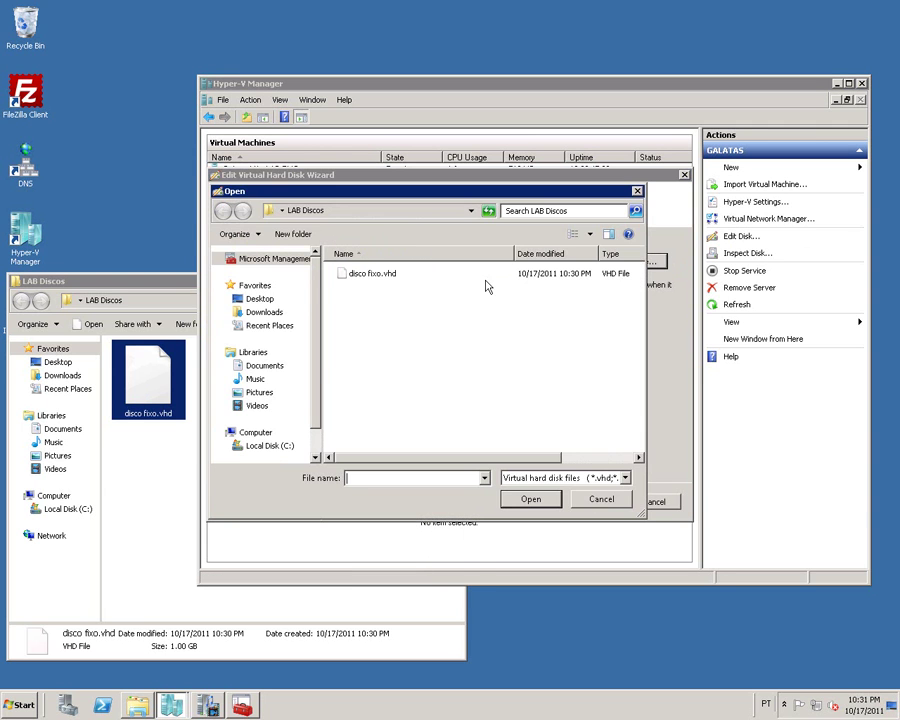
pyautogui.doubleClick(379, 276)
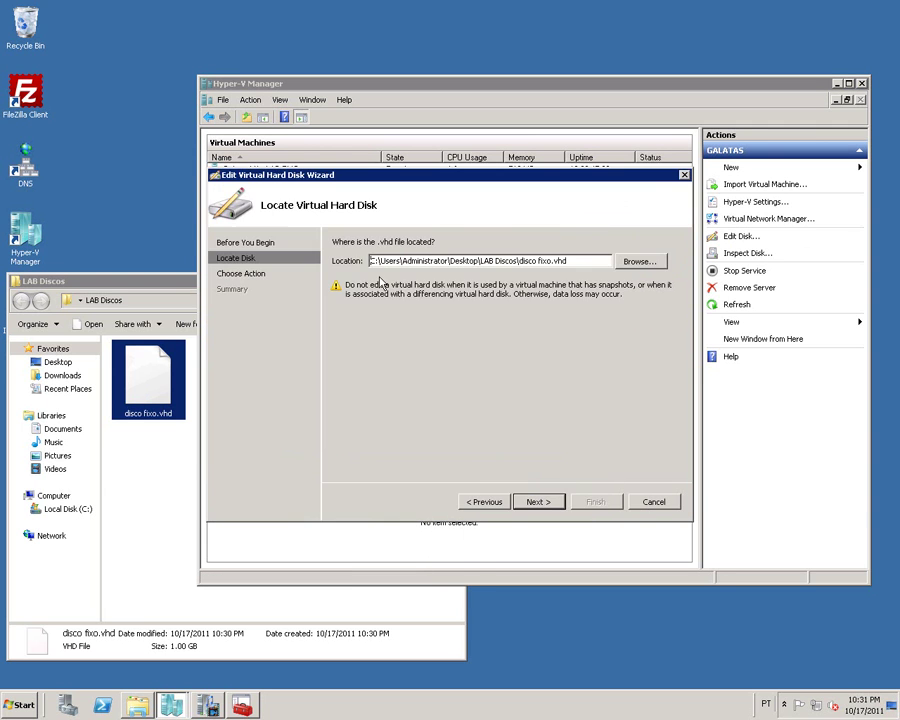
pyautogui.click(538, 503)
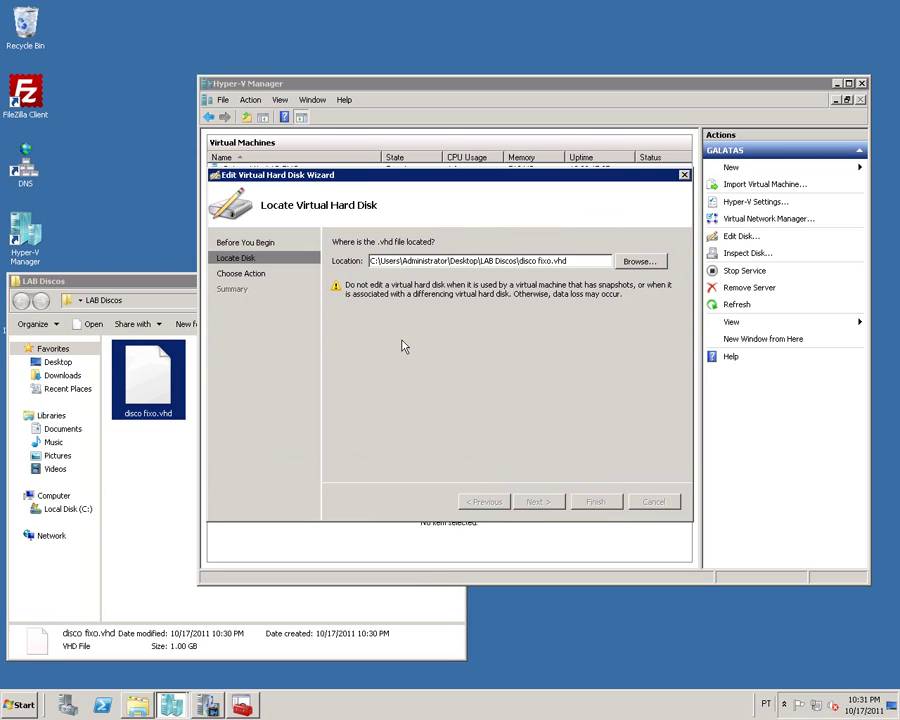
# Expand the disco fixo.vhd virtual hard disk to 2 GB and finish the edit.
pyautogui.click(358, 302)
pyautogui.click(552, 503)
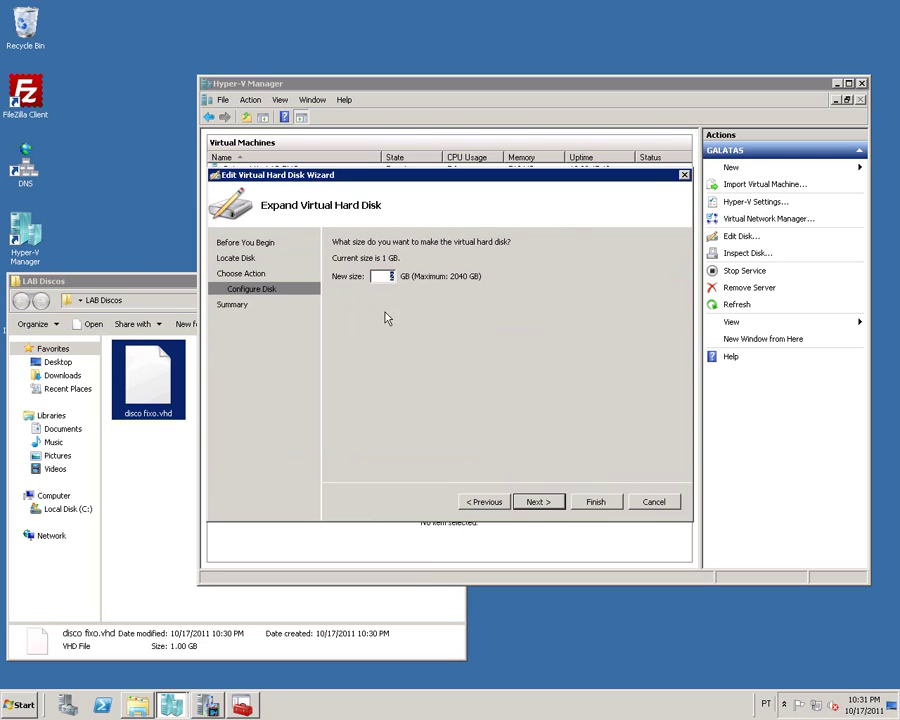
pyautogui.write('2')
pyautogui.click(540, 502)
pyautogui.click(590, 502)
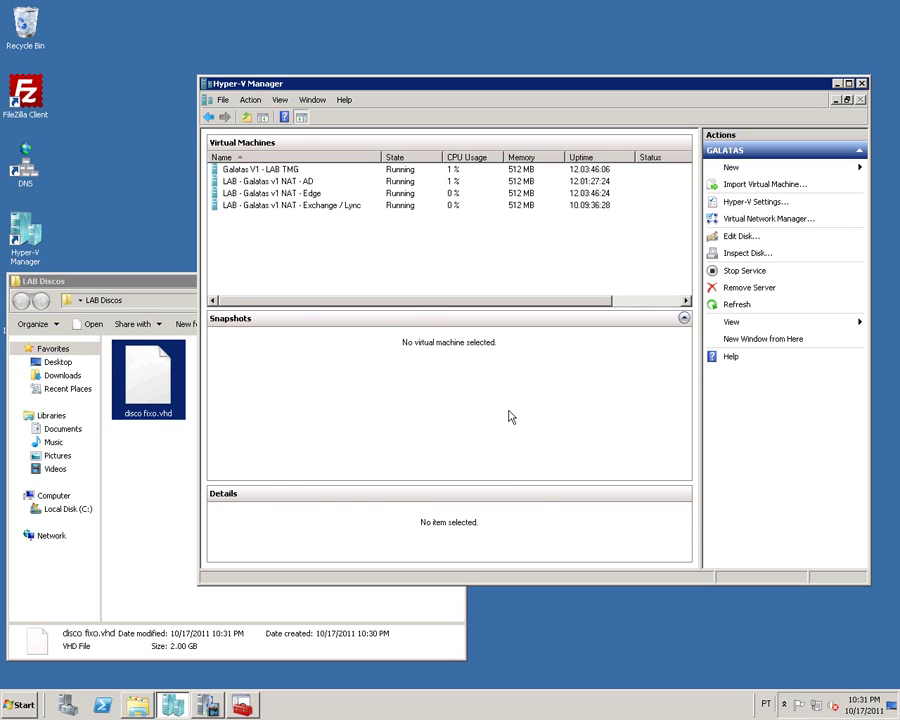
# Switch to Disk Management and attach disco fixo.vhd as a virtual hard disk, without read-only access.
pyautogui.click(241, 706)
pyautogui.rightClick(302, 215)
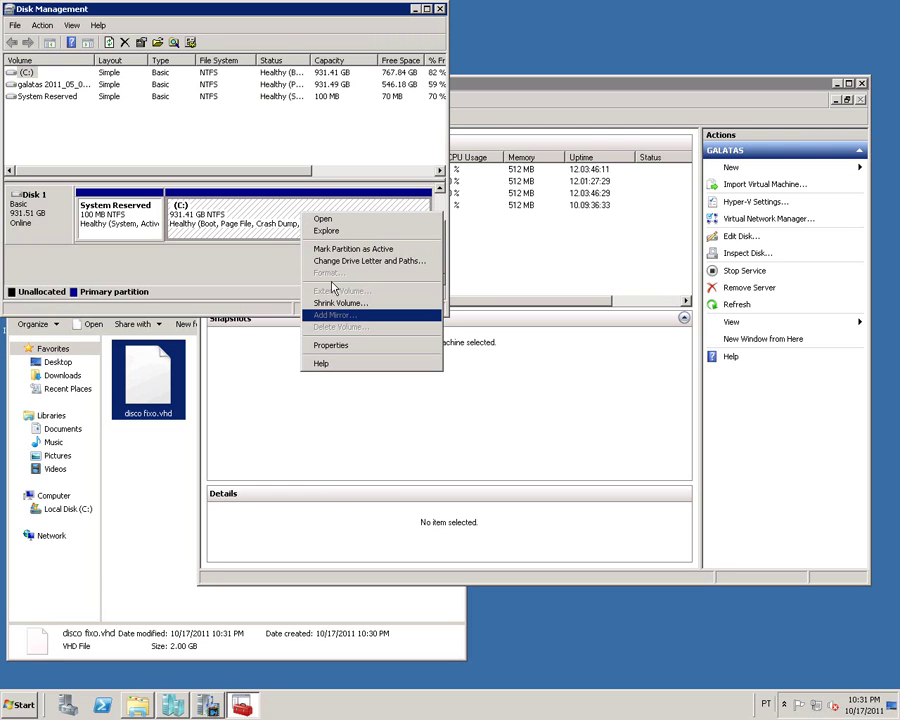
pyautogui.click(226, 257)
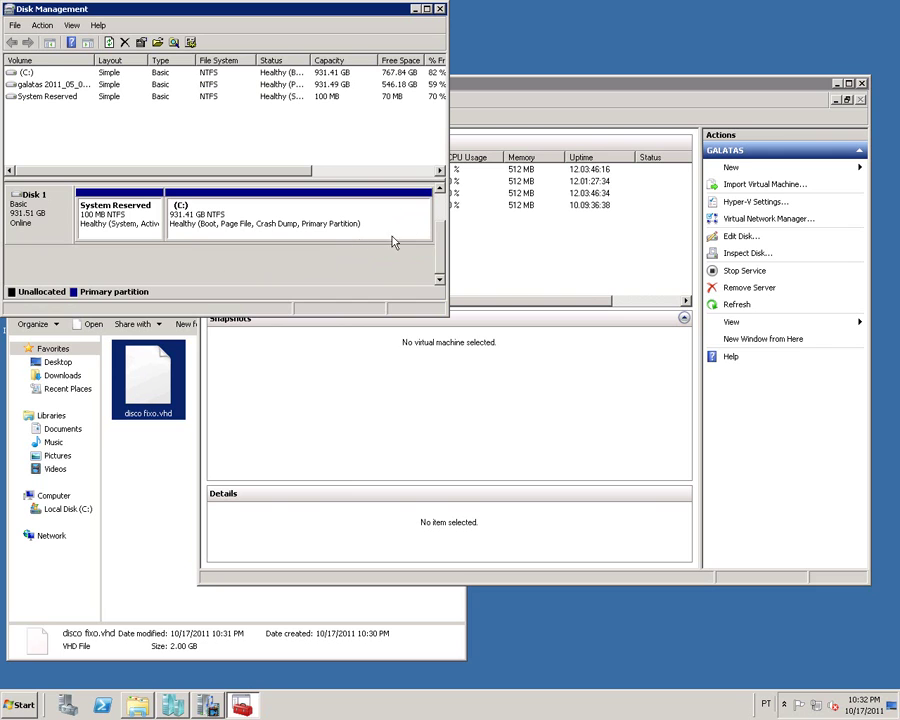
pyautogui.click(42, 26)
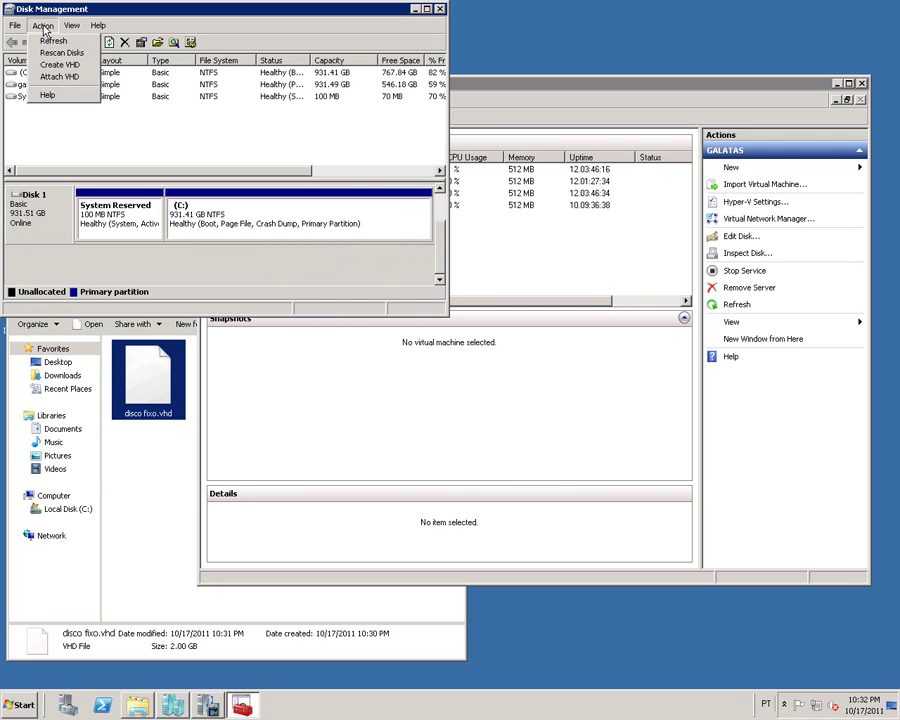
pyautogui.click(57, 77)
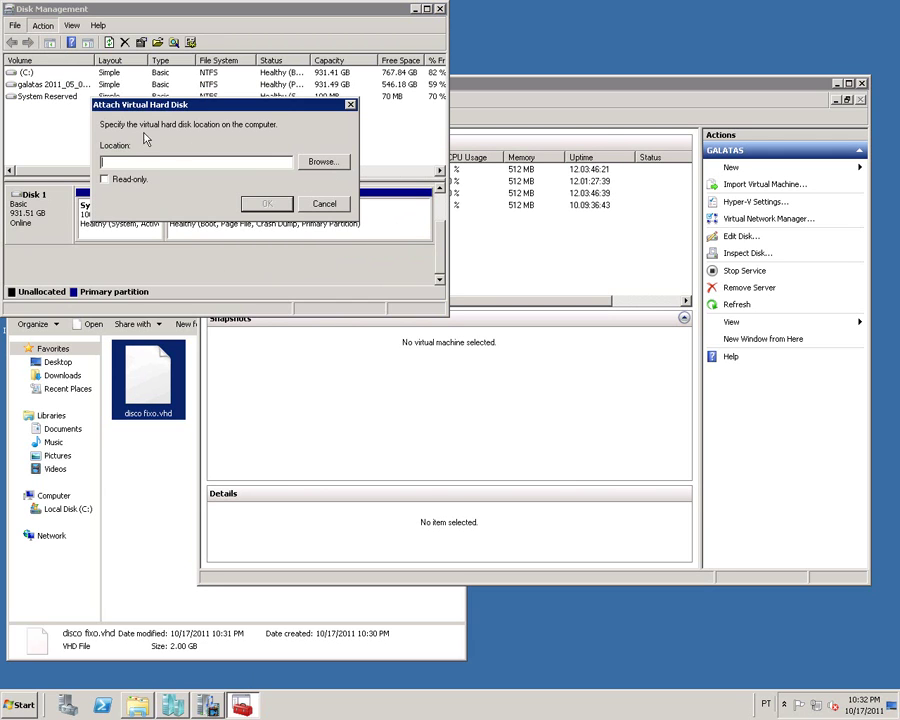
pyautogui.click(323, 161)
pyautogui.doubleClick(234, 204)
pyautogui.click(258, 204)
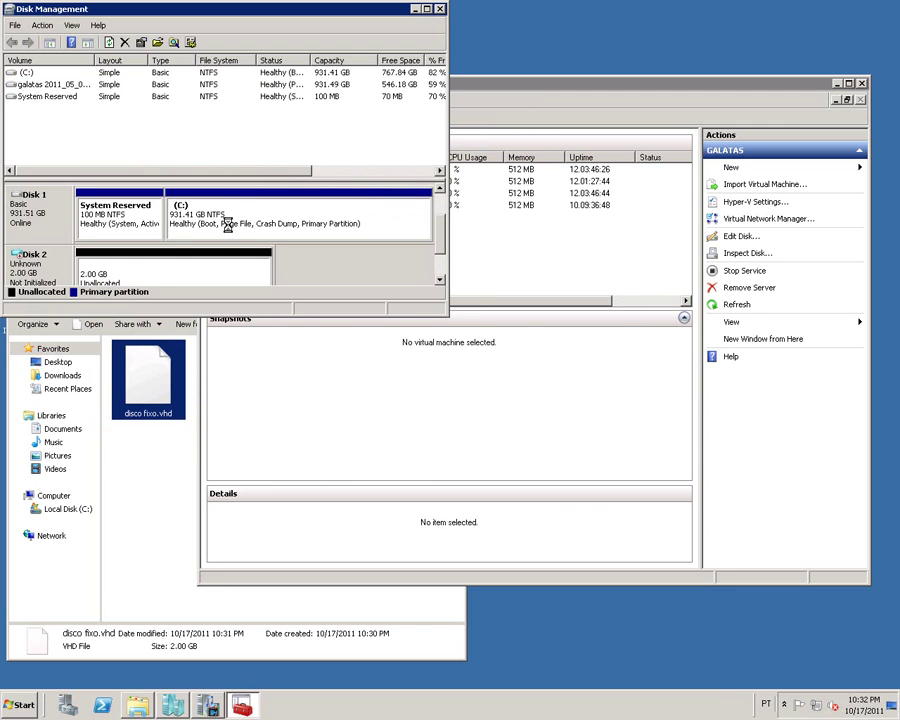
# Initialize the attached Disk 2 with the MBR partition style.
pyautogui.rightClick(40, 268)
pyautogui.click(78, 273)
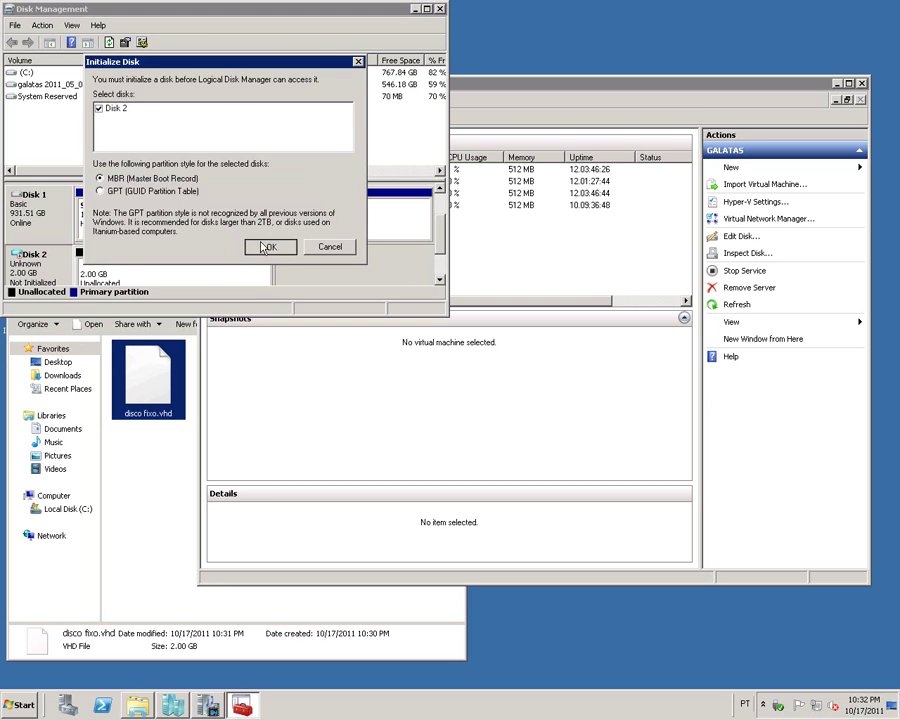
pyautogui.click(266, 247)
# Create a 2045 MB simple volume on Disk 2 with drive letter L, quick-formatted as NTFS and labelled "Disco Fixo".
pyautogui.rightClick(209, 272)
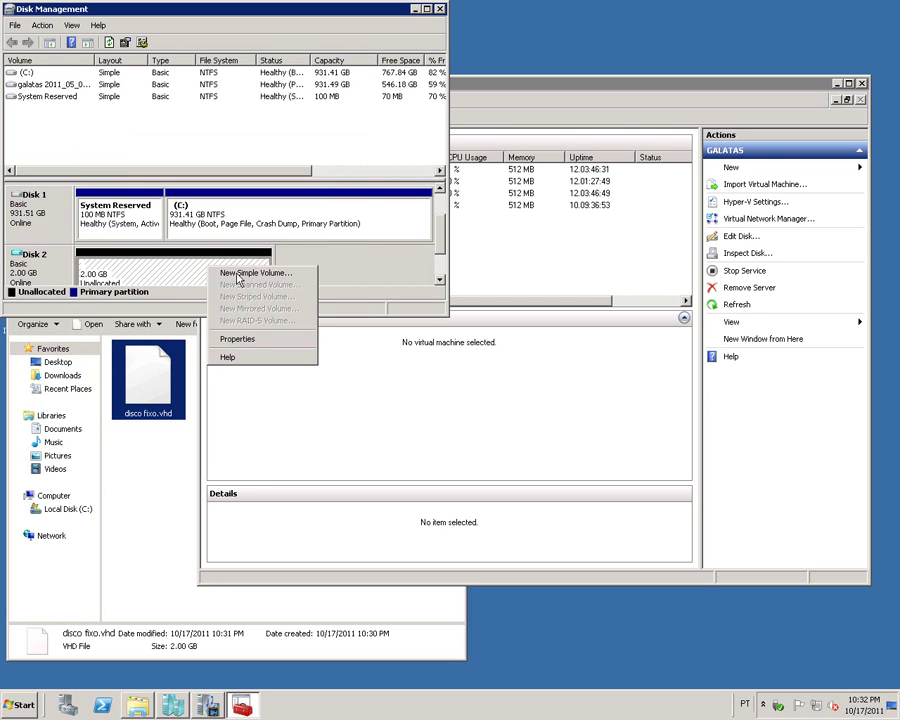
pyautogui.click(238, 275)
pyautogui.click(268, 319)
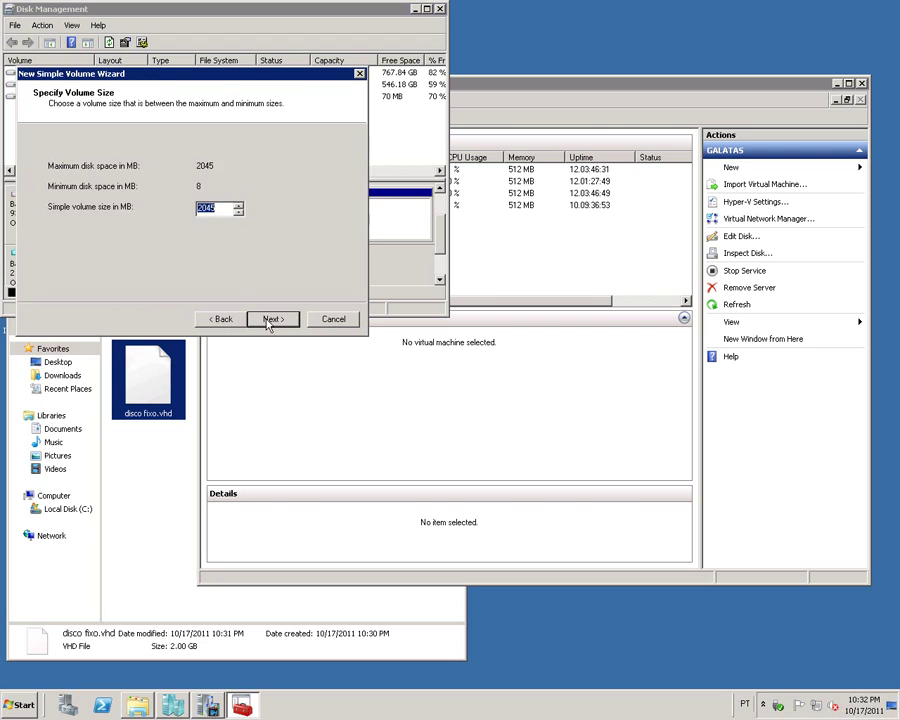
pyautogui.click(268, 319)
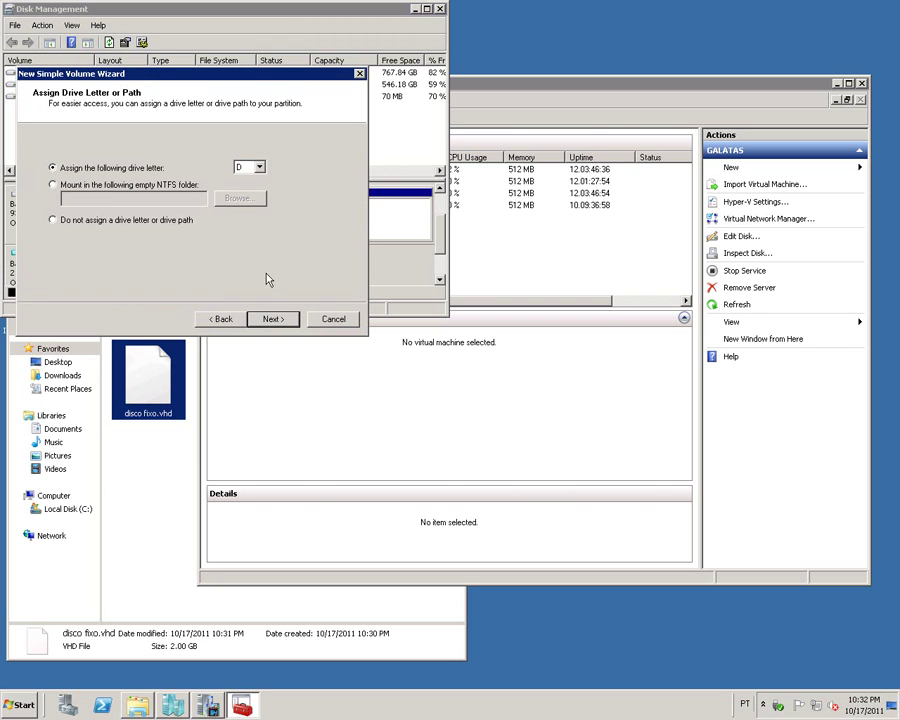
pyautogui.click(257, 167)
pyautogui.click(247, 280)
pyautogui.click(273, 319)
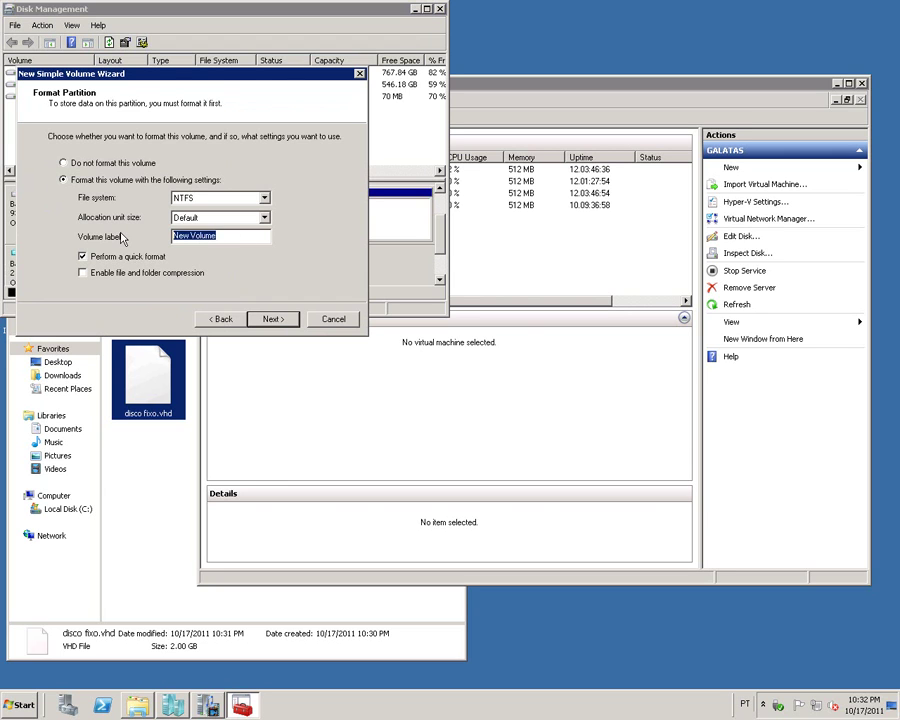
pyautogui.write('Disco Fixo')
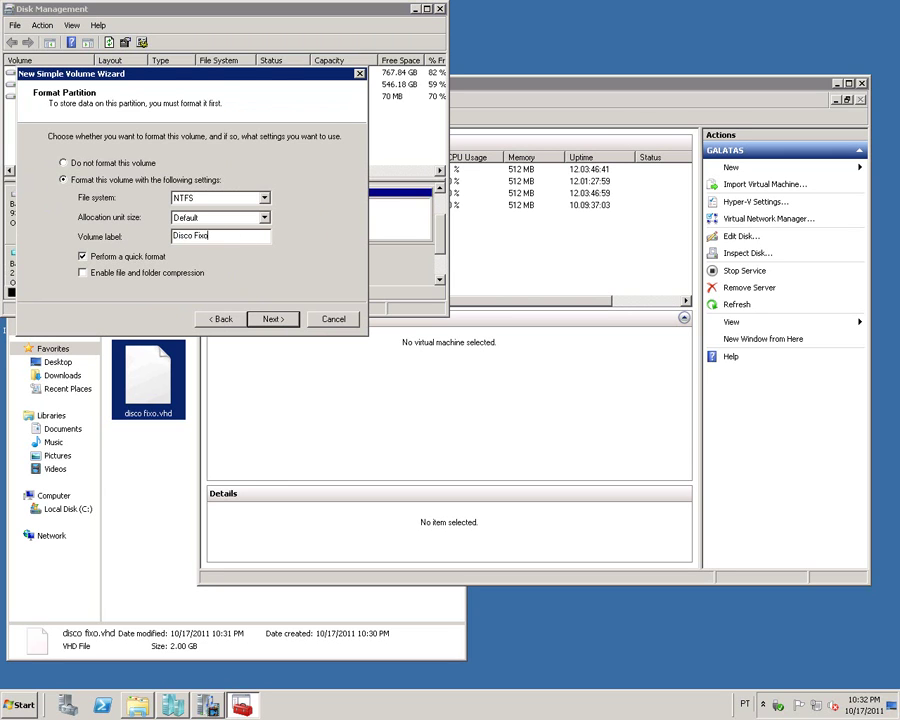
pyautogui.press('Return')
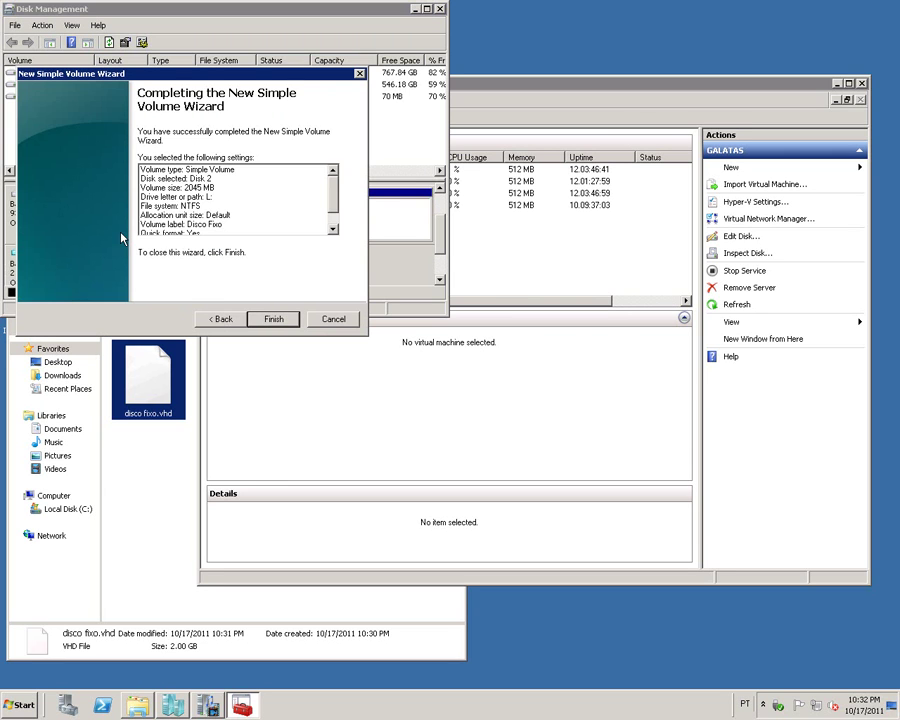
pyautogui.click(272, 318)
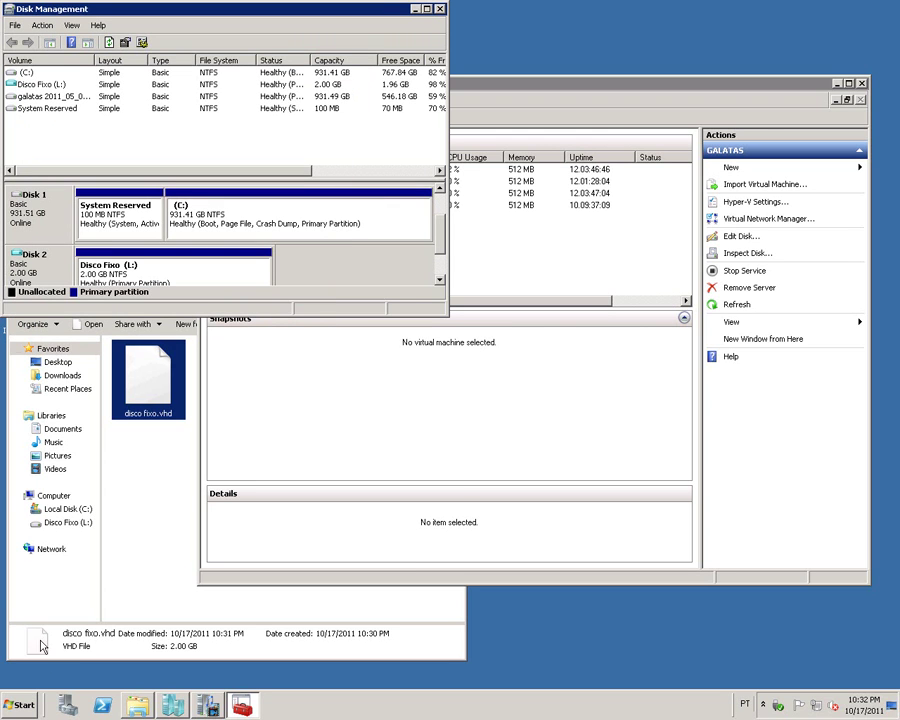
# Minimize Disk Management and open the new Disco Fixo (L:) drive from Computer to view its contents.
pyautogui.click(415, 10)
pyautogui.press('super')
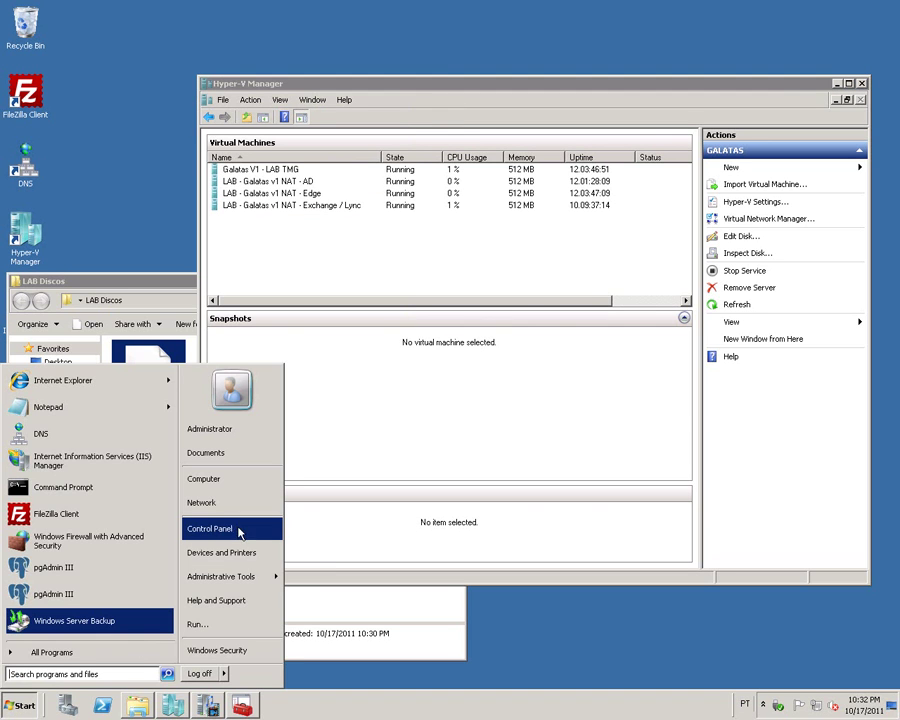
pyautogui.click(212, 479)
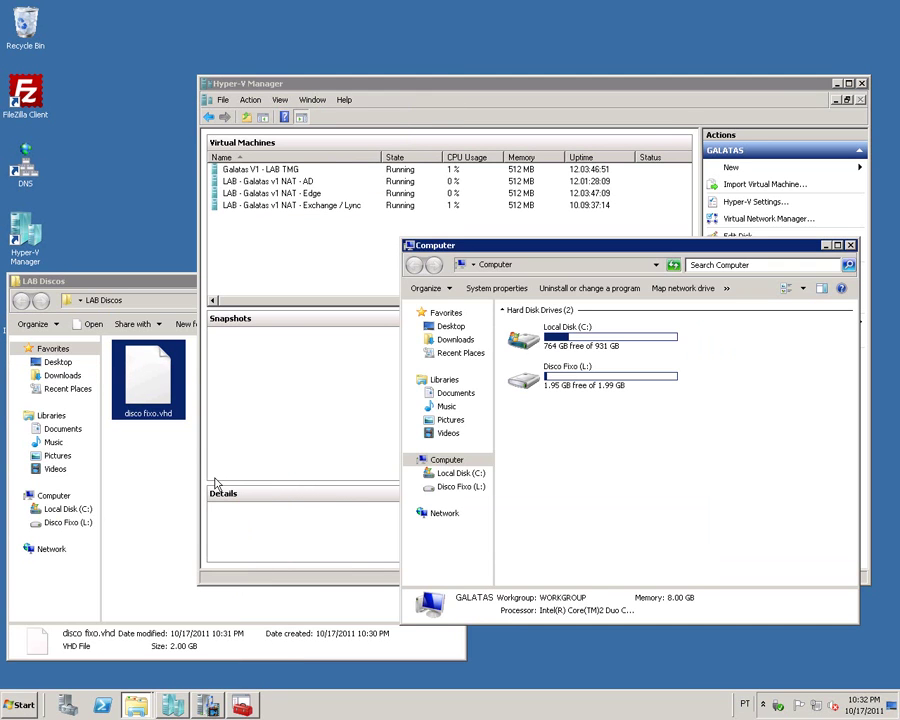
pyautogui.click(600, 385)
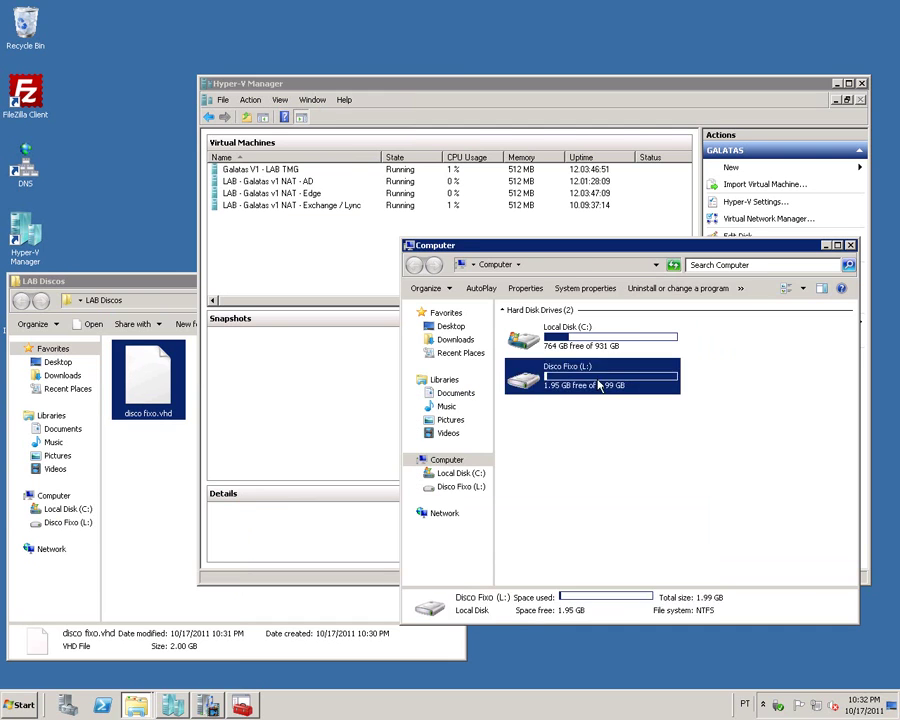
pyautogui.doubleClick(600, 385)
pyautogui.rightClick(598, 385)
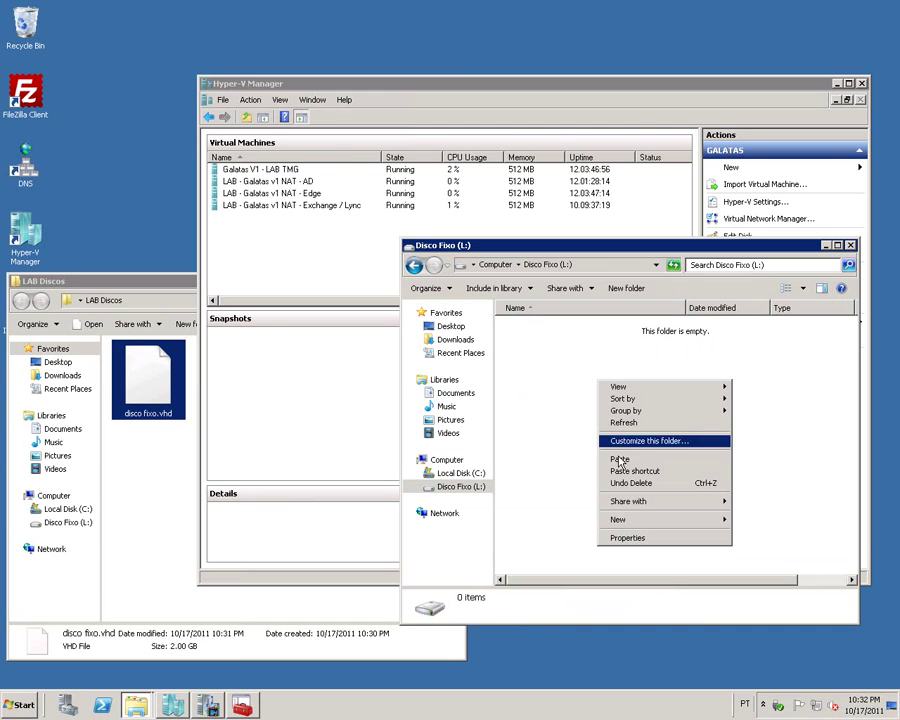
# Copy mu_exchange_server_2010_sp1_x64.exe from the Downloads folder to the Disco Fixo (L:) drive.
pyautogui.click(455, 339)
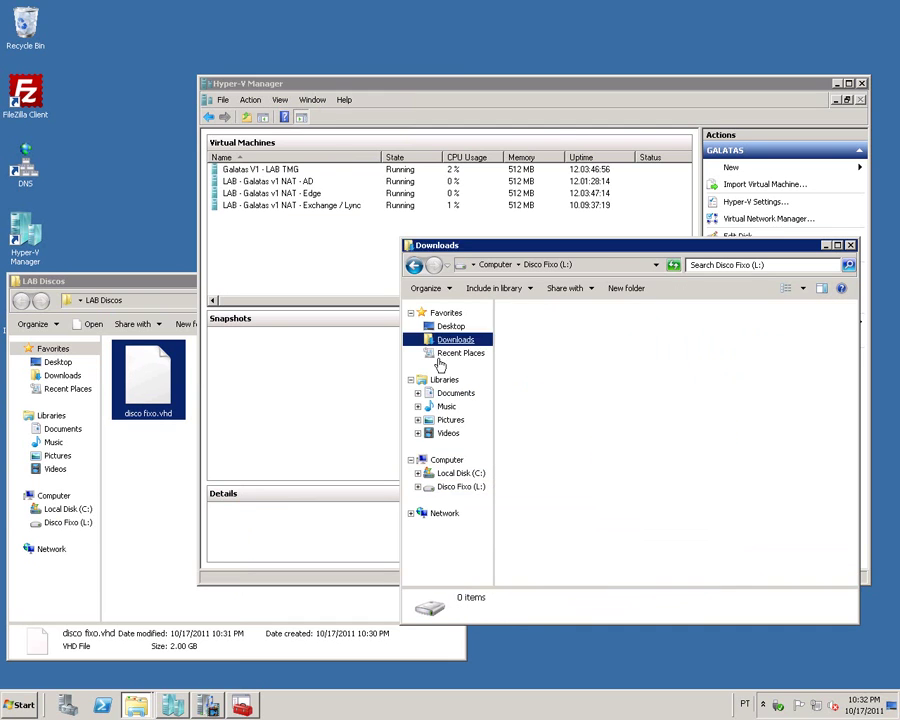
pyautogui.click(560, 360)
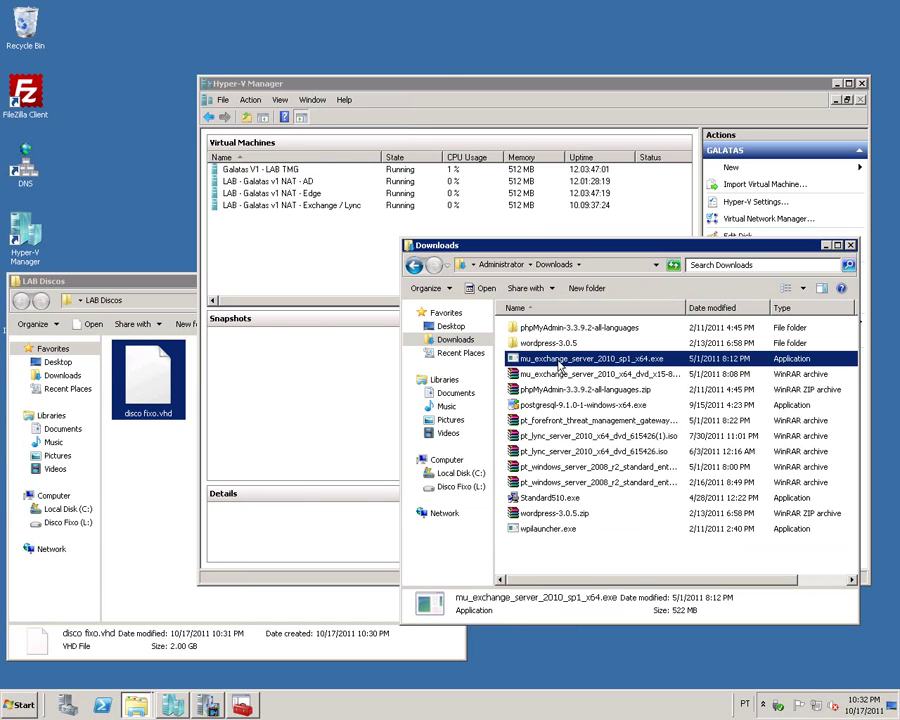
pyautogui.rightClick(560, 363)
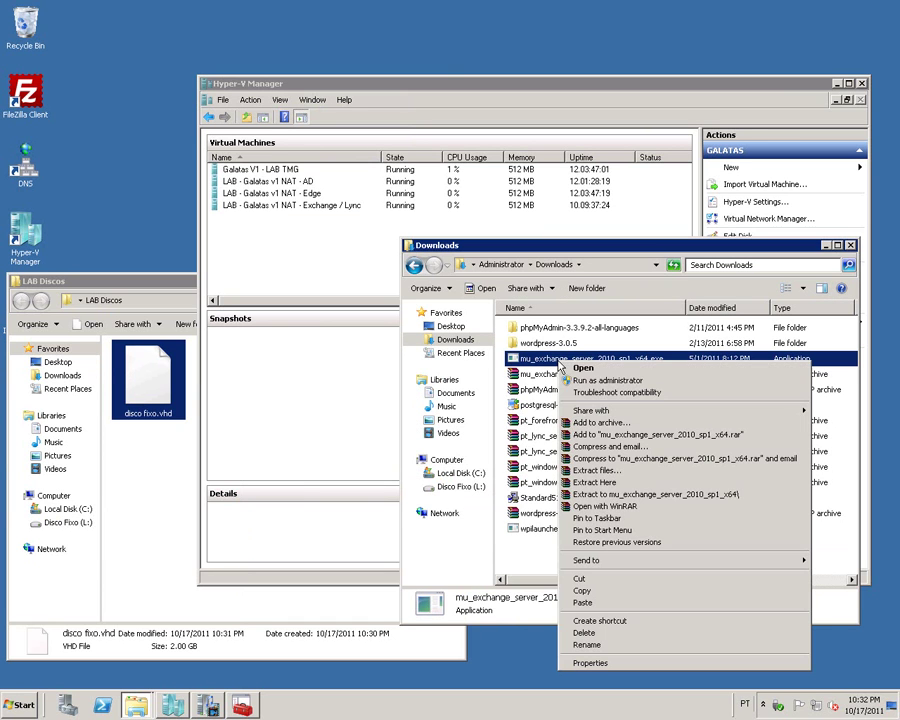
pyautogui.click(582, 591)
pyautogui.click(460, 486)
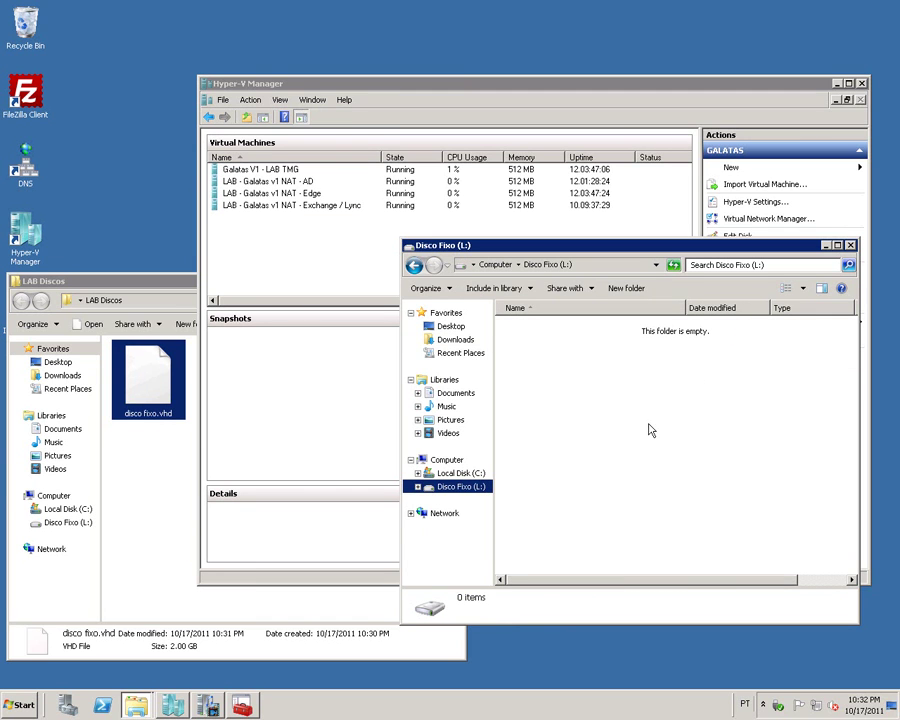
pyautogui.rightClick(610, 358)
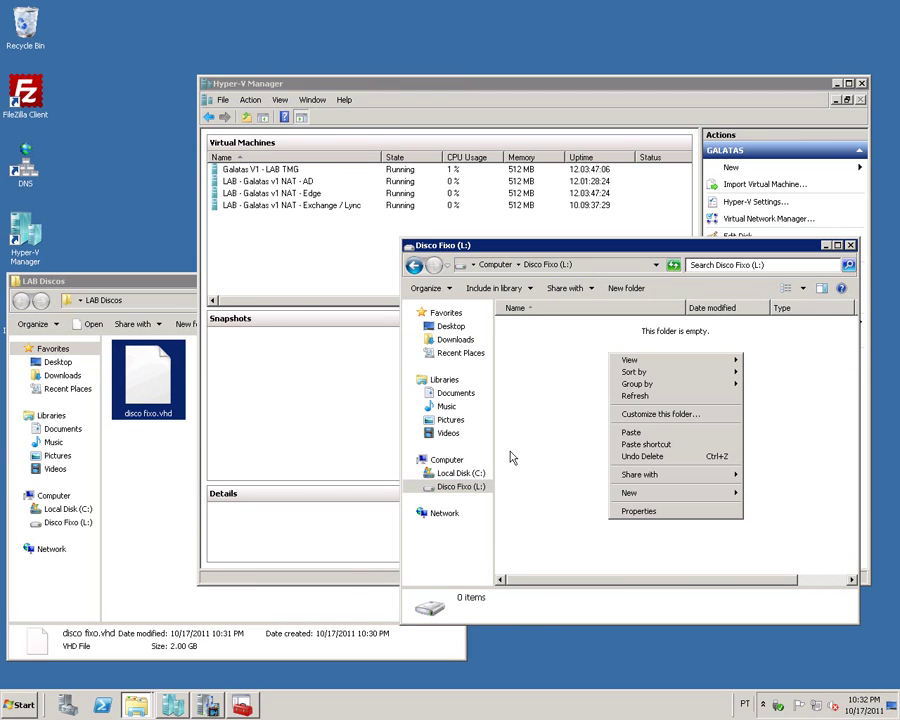
pyautogui.click(648, 433)
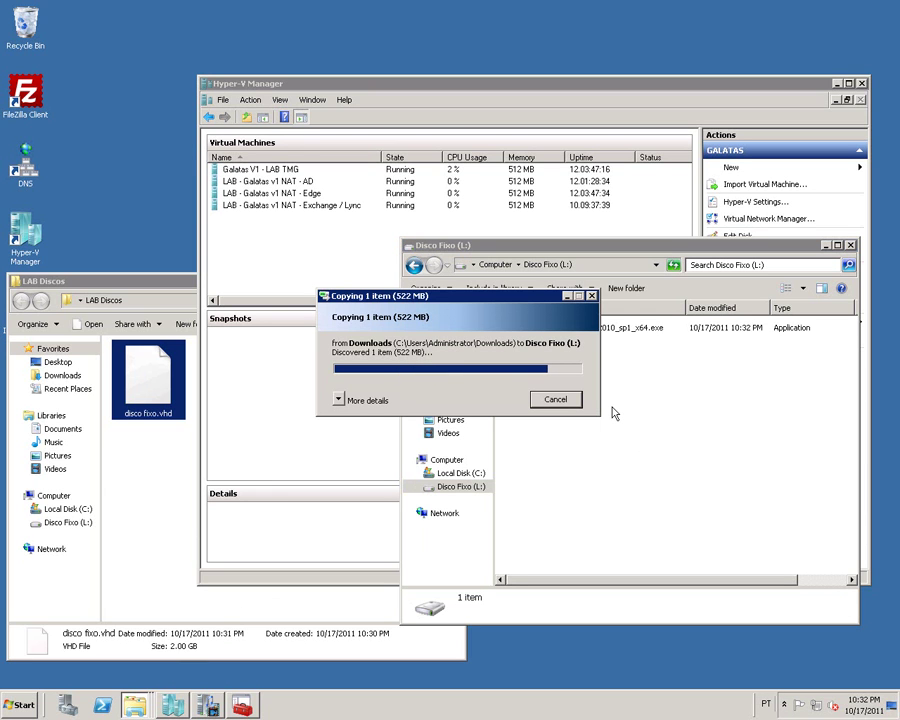
# Duplicate mu_exchange_server_2010_sp1_x64.exe twice on Disco Fixo (L:), try a further copy and cancel it.
pyautogui.doubleClick(605, 330)
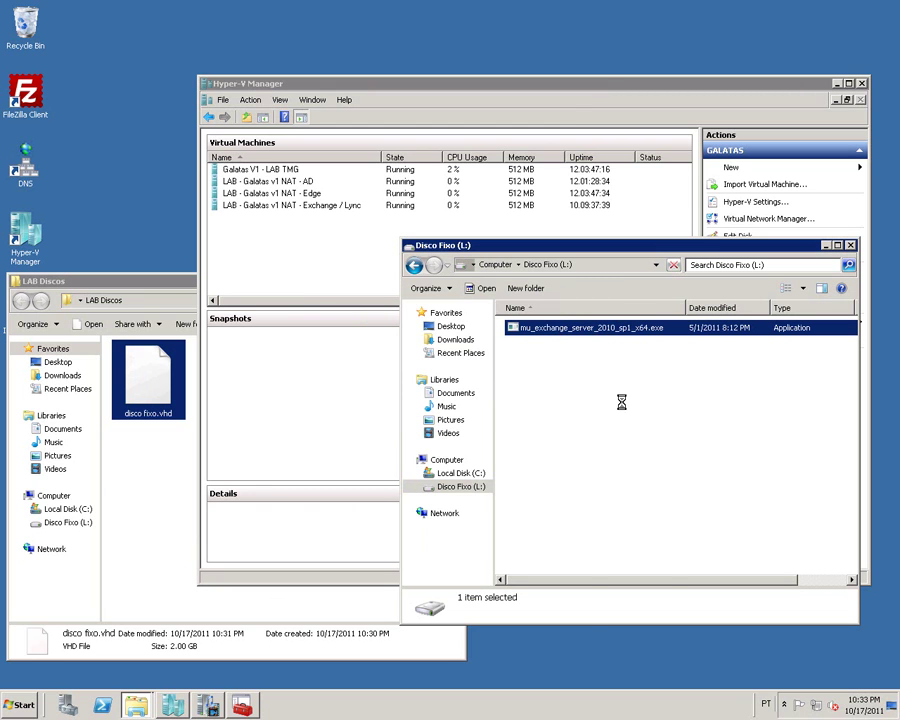
pyautogui.rightClick(602, 328)
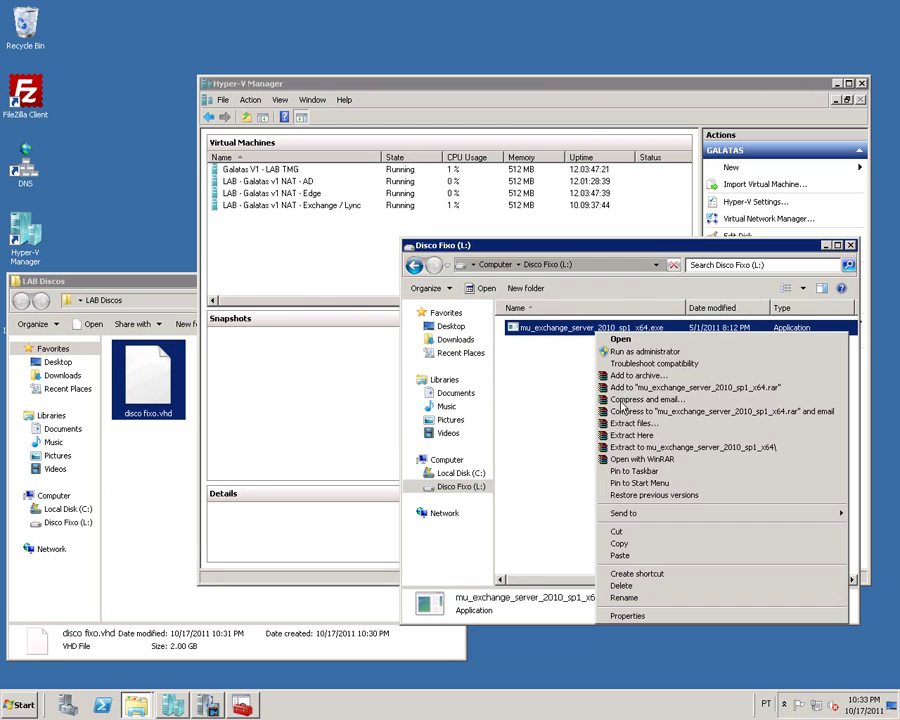
pyautogui.click(612, 541)
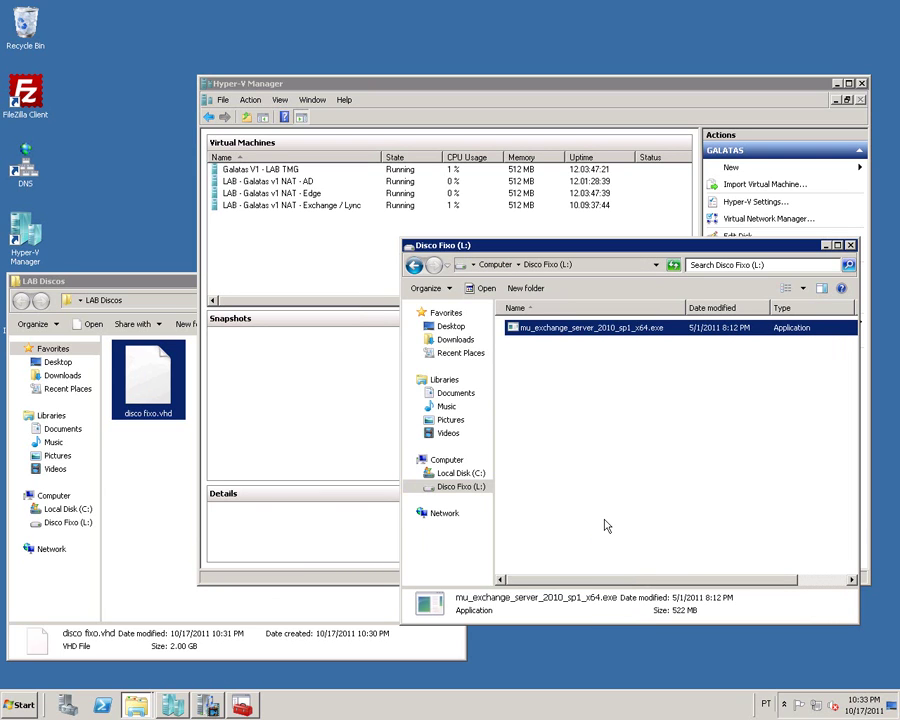
pyautogui.hotkey('ctrl', 'v')
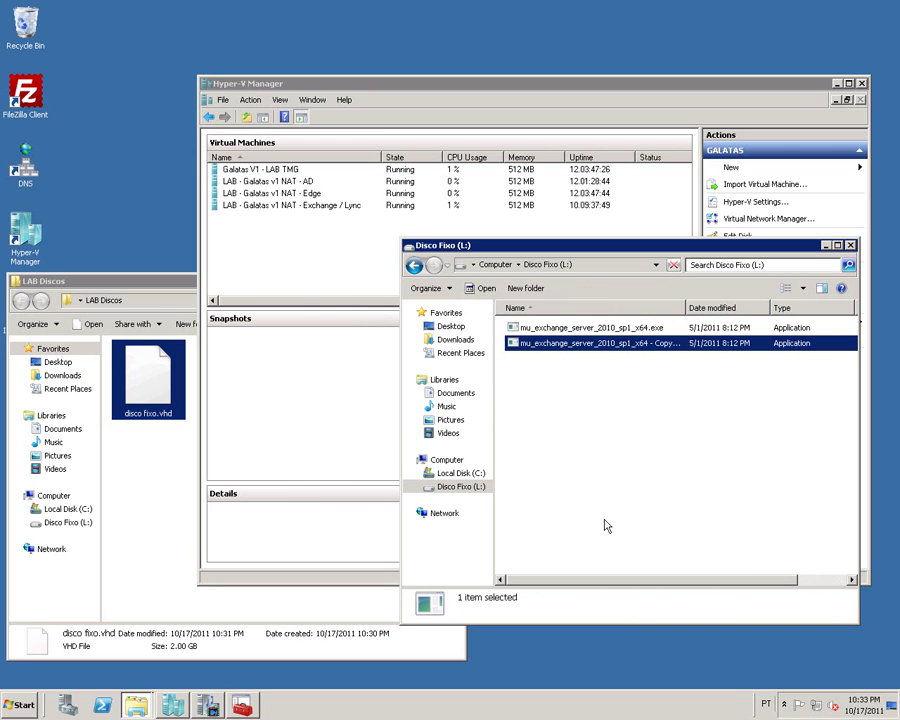
pyautogui.hotkey('ctrl', 'v')
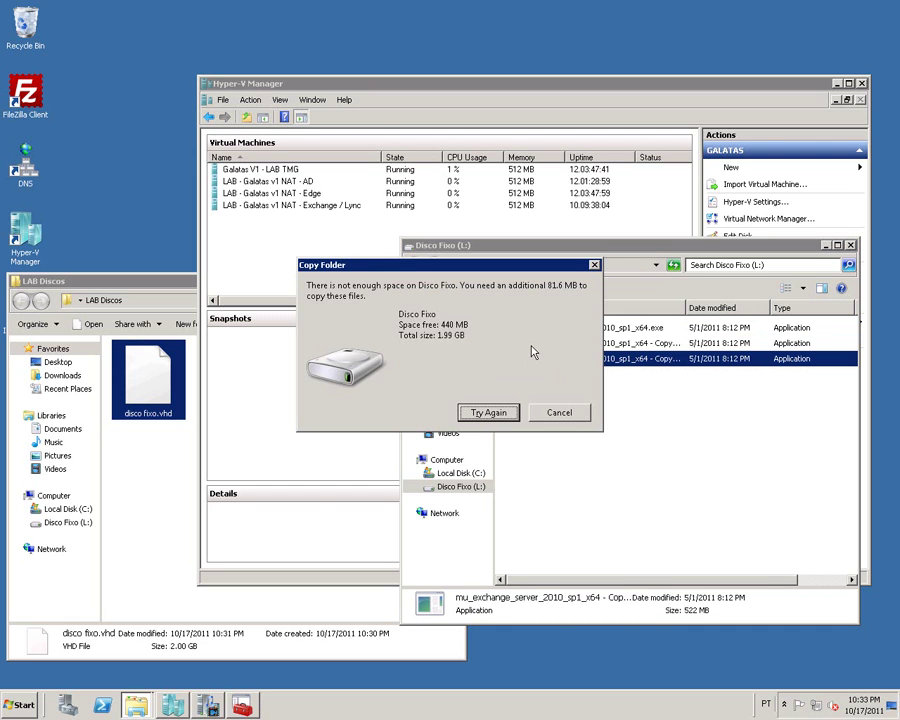
pyautogui.click(560, 413)
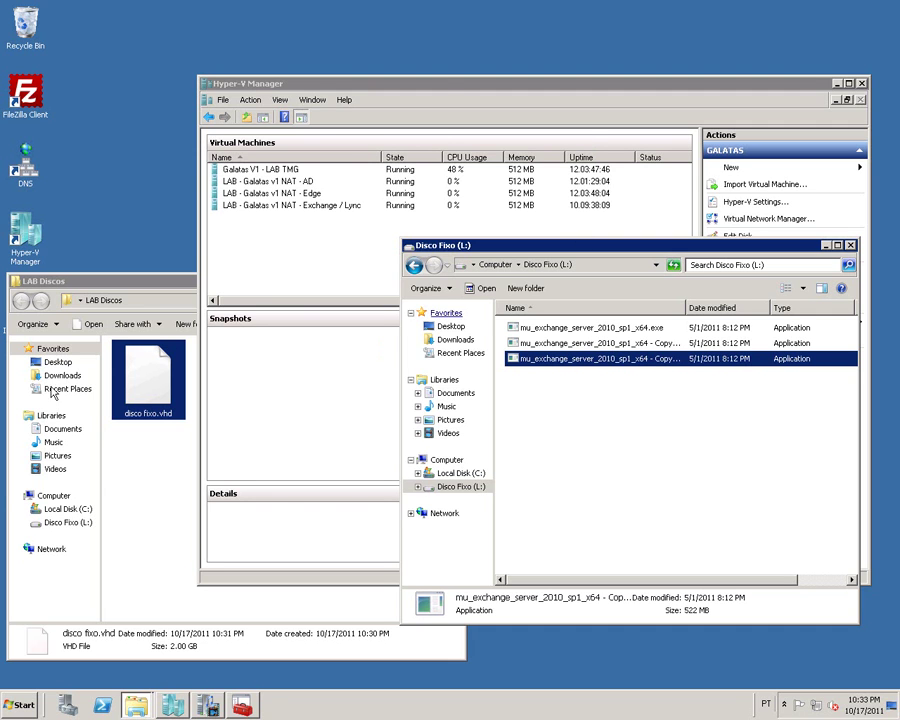
# Switch to Disk Management and detach the virtual hard disk mounted as Disk 2.
pyautogui.click(242, 706)
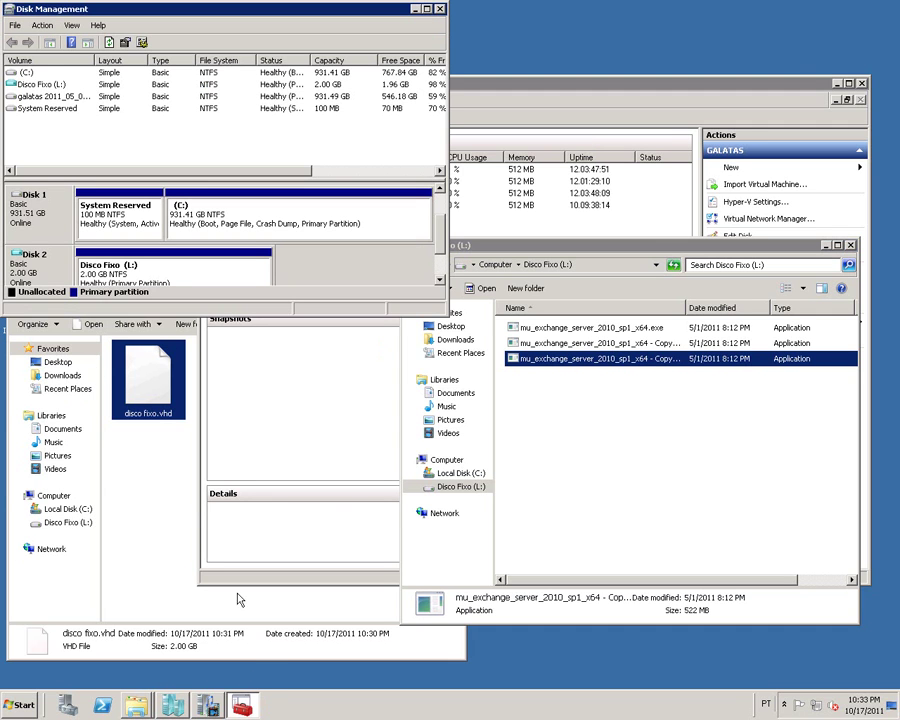
pyautogui.rightClick(38, 276)
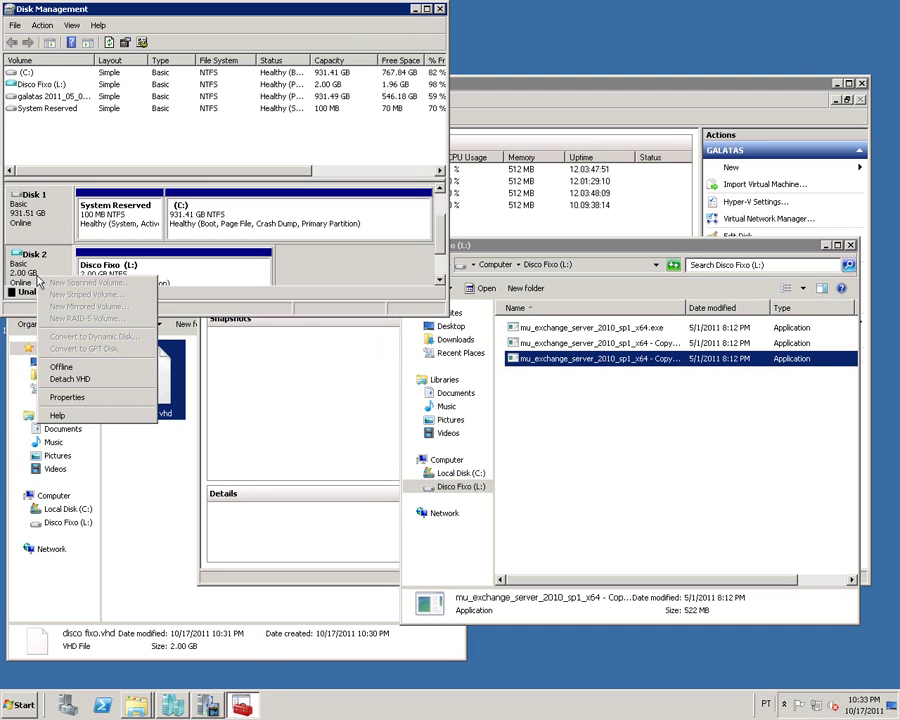
pyautogui.click(66, 380)
pyautogui.click(257, 213)
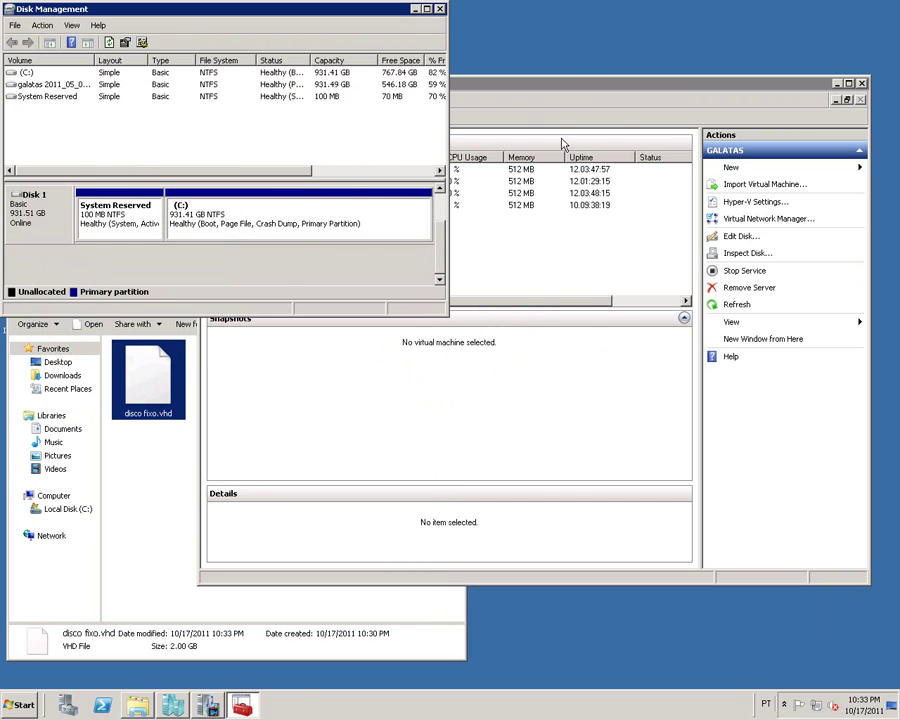
# Switch to Hyper-V Manager and expand disco fixo.vhd in LAB Discos to a new size of 3 GB.
pyautogui.click(578, 100)
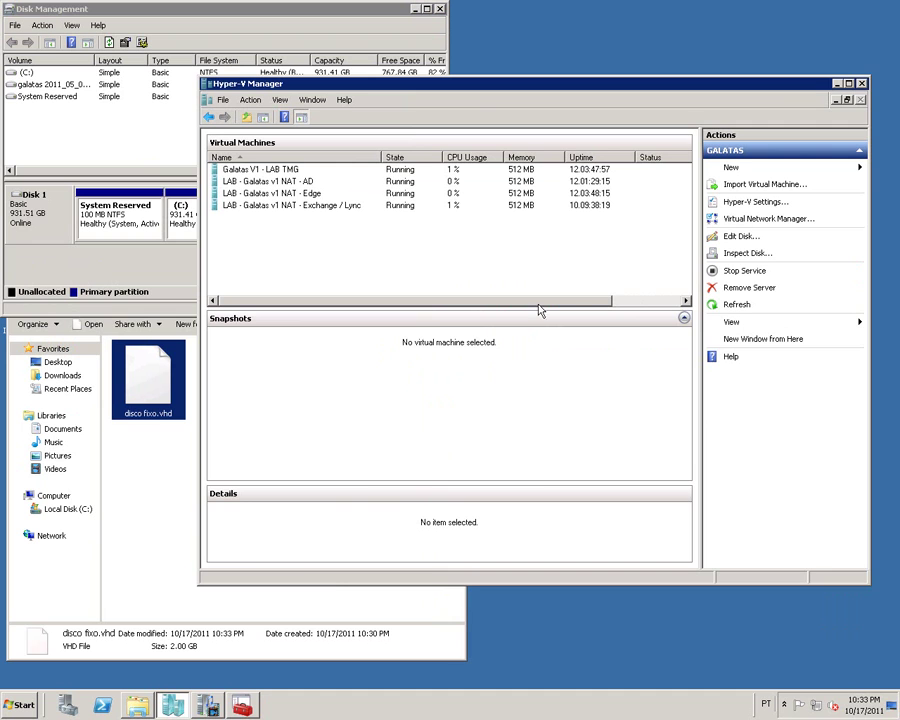
pyautogui.click(738, 236)
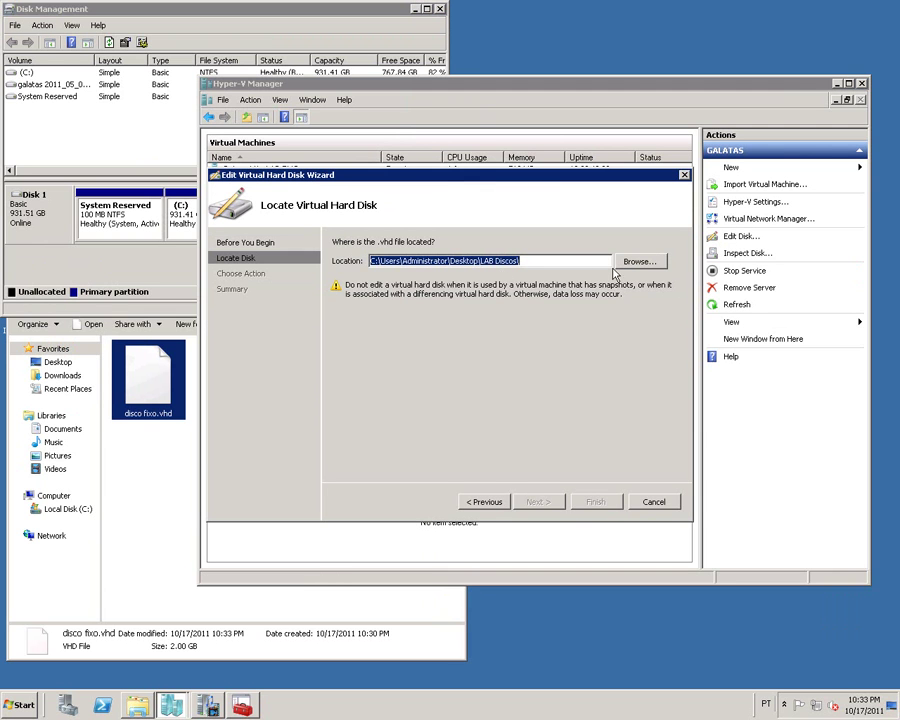
pyautogui.click(632, 264)
pyautogui.doubleClick(351, 277)
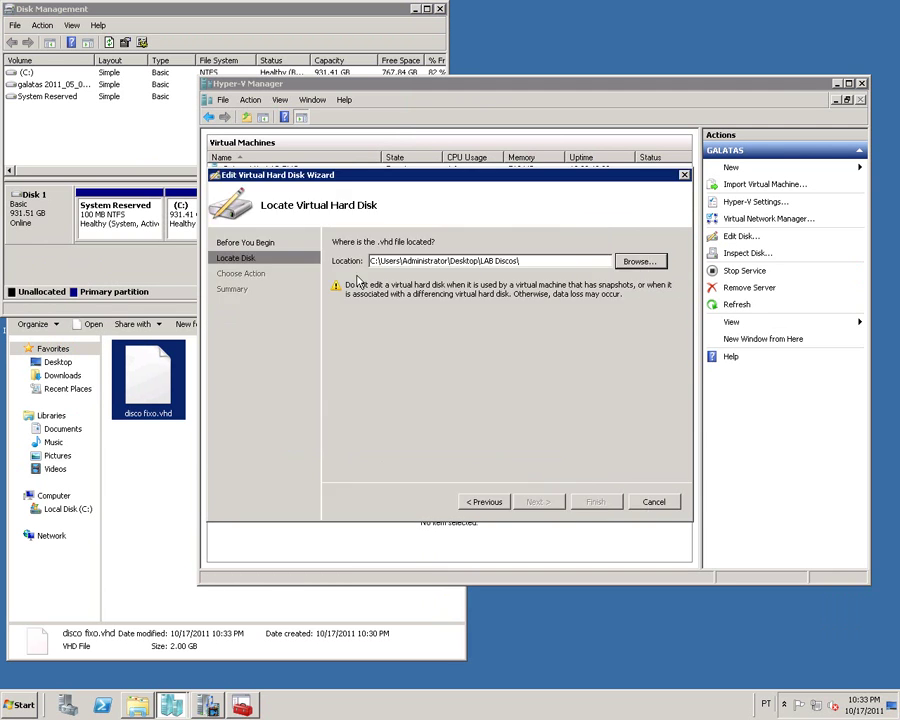
pyautogui.click(560, 501)
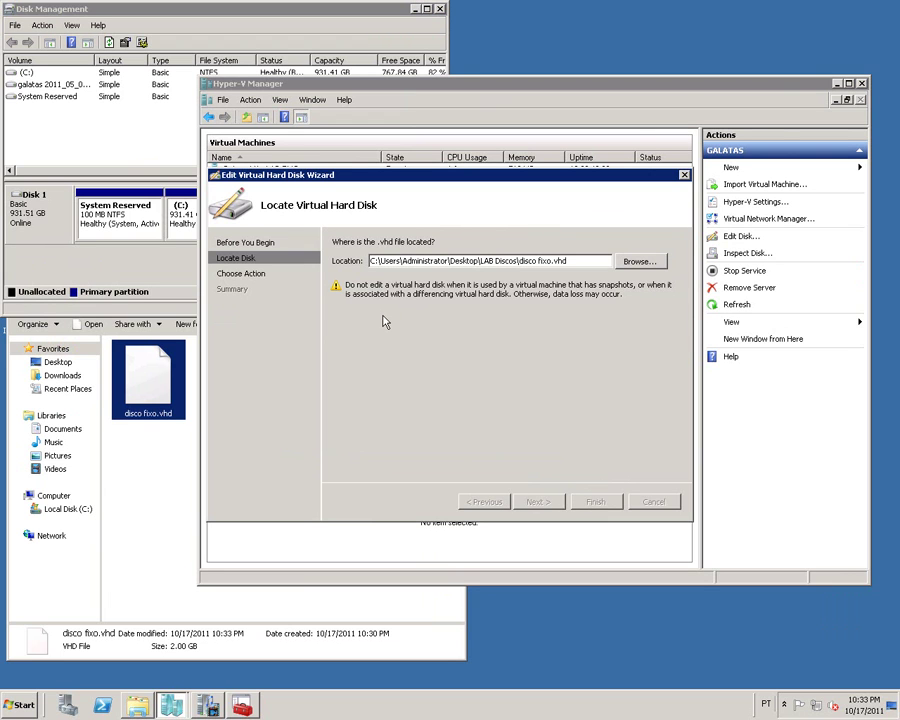
pyautogui.click(362, 300)
pyautogui.click(537, 502)
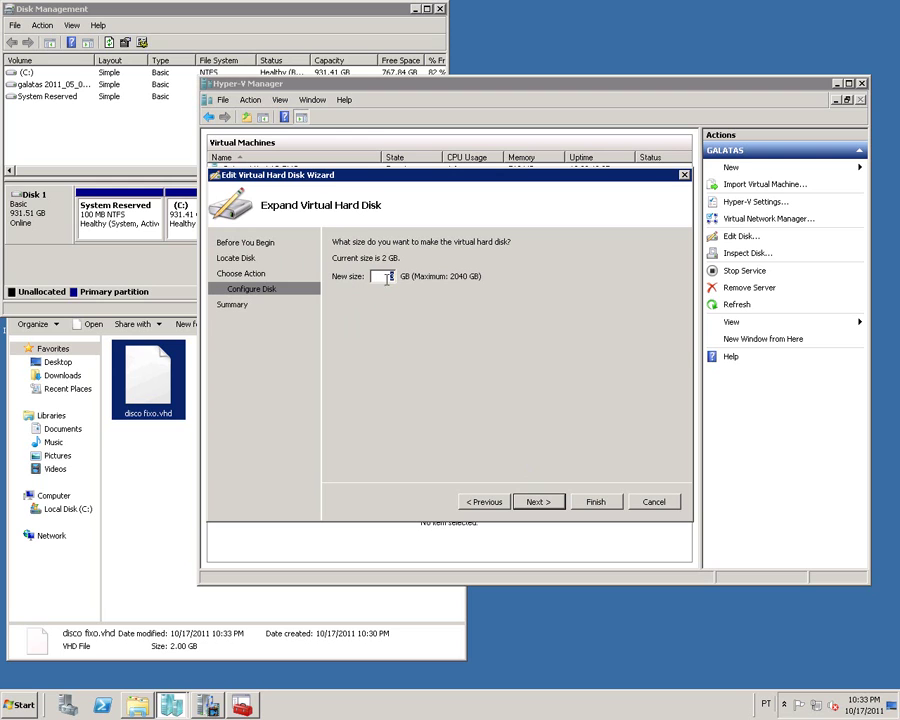
pyautogui.click(540, 503)
pyautogui.click(612, 502)
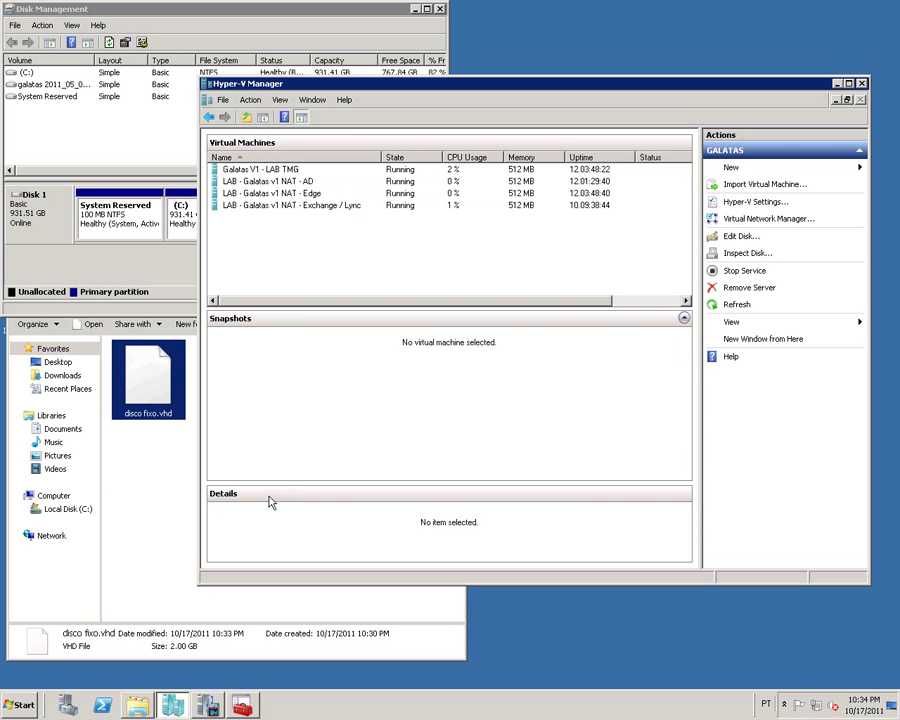
# Switch back to Disk Management and attach disco fixo.vhd from the LAB Discos folder.
pyautogui.click(42, 25)
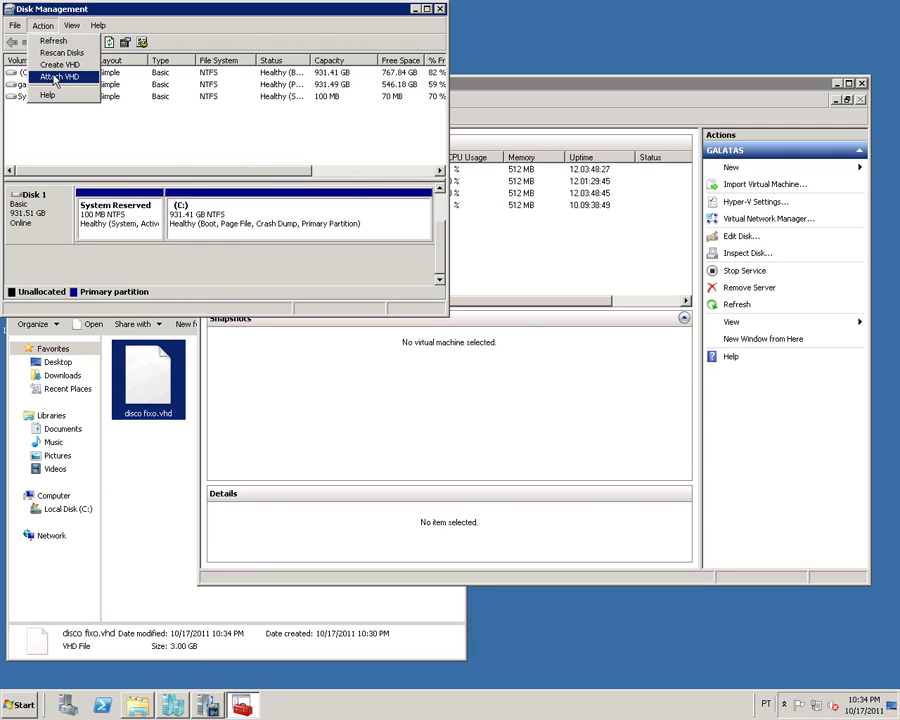
pyautogui.click(45, 76)
pyautogui.click(321, 165)
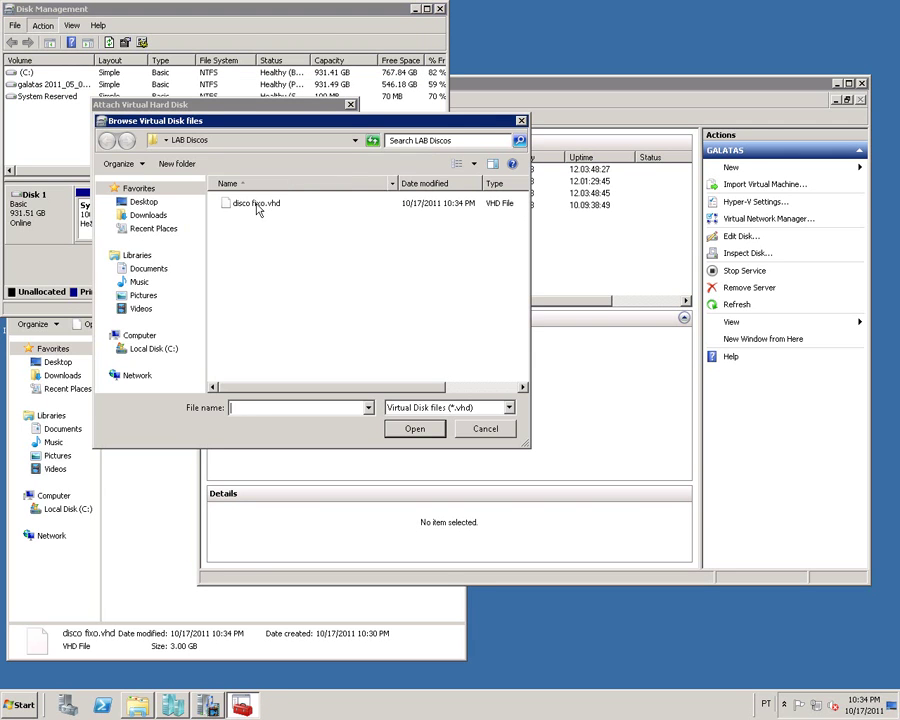
pyautogui.doubleClick(256, 205)
pyautogui.click(267, 204)
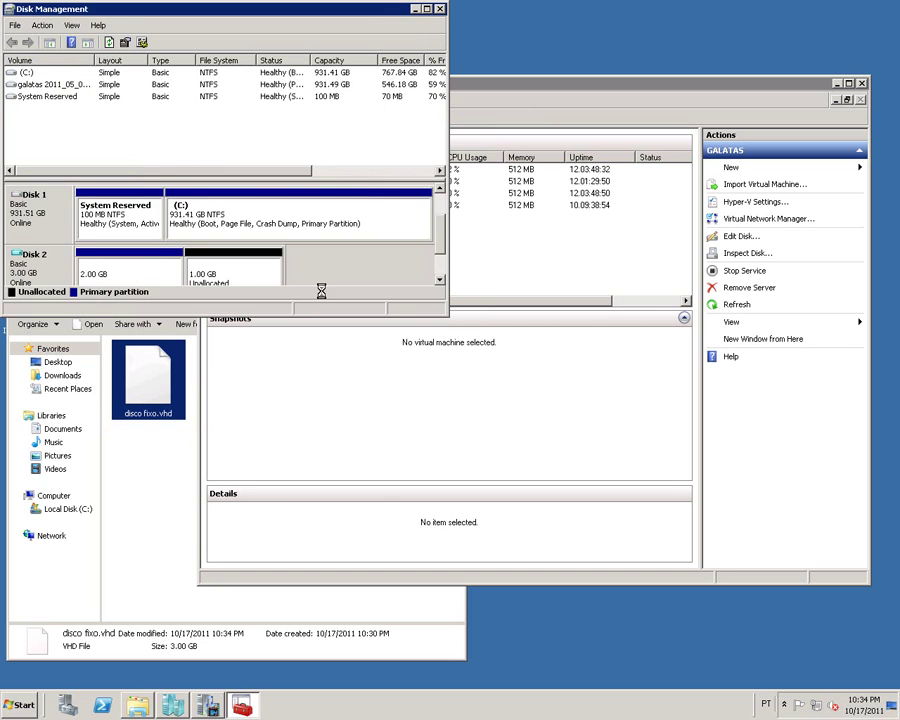
# Extend the Disco Fixo (L:) volume with 1024 MB of the unallocated space on Disk 2.
pyautogui.click(440, 282)
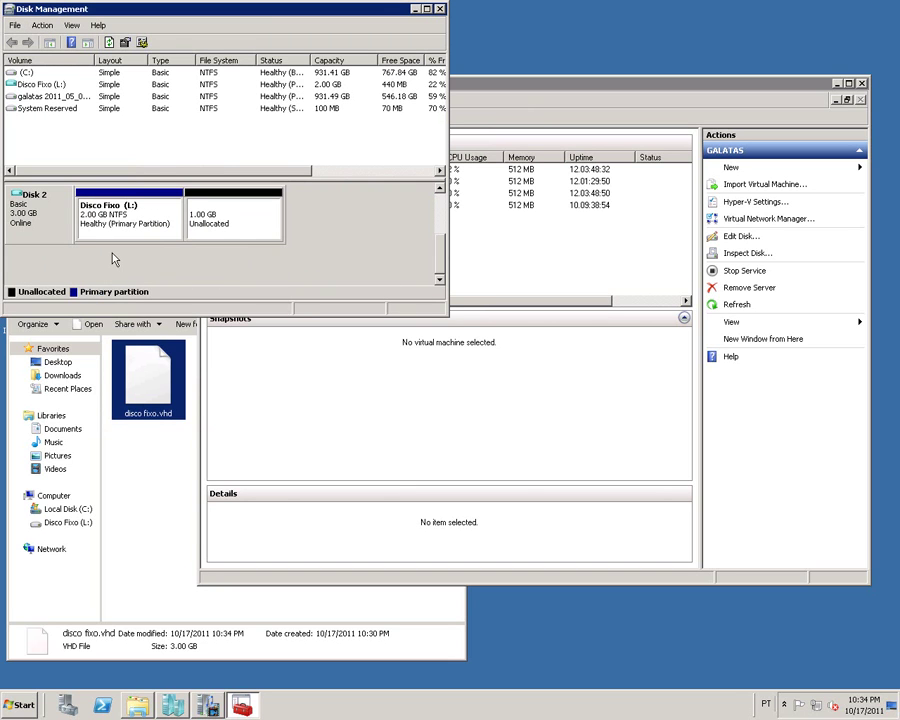
pyautogui.click(130, 231)
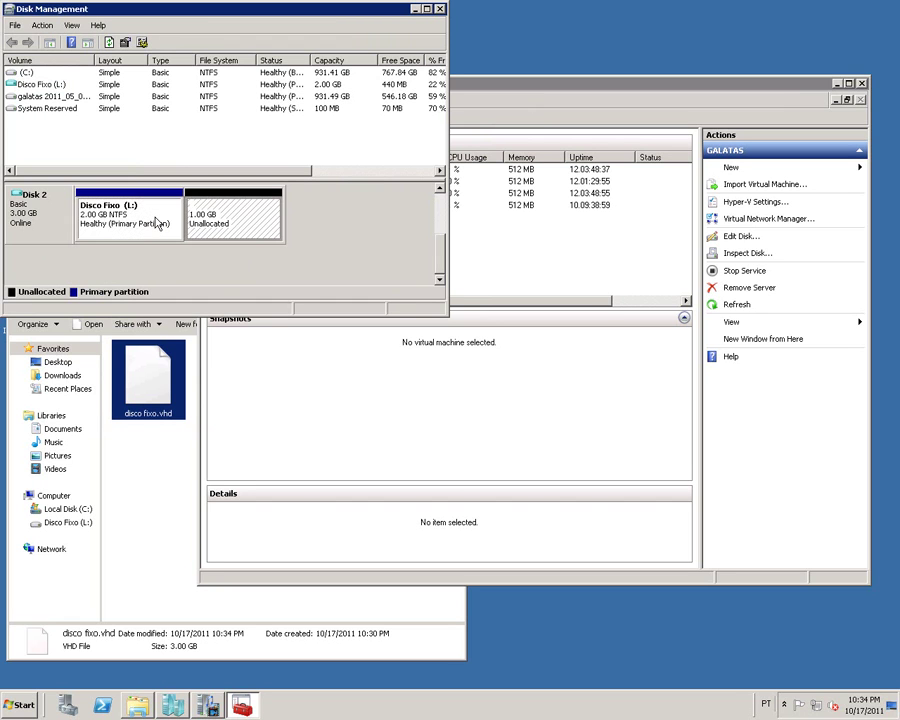
pyautogui.rightClick(155, 222)
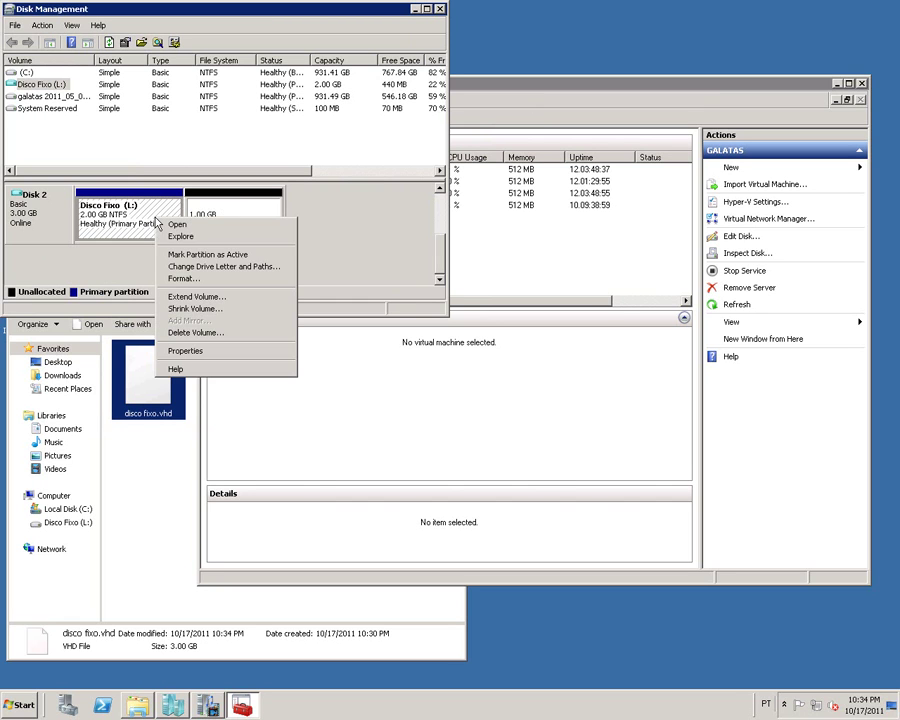
pyautogui.click(199, 297)
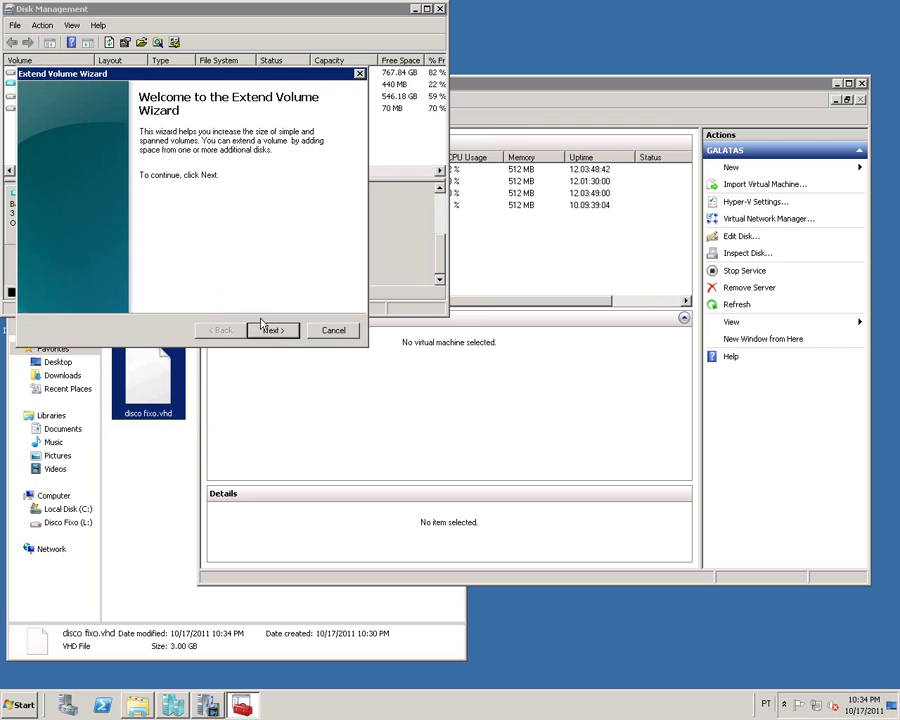
pyautogui.click(281, 330)
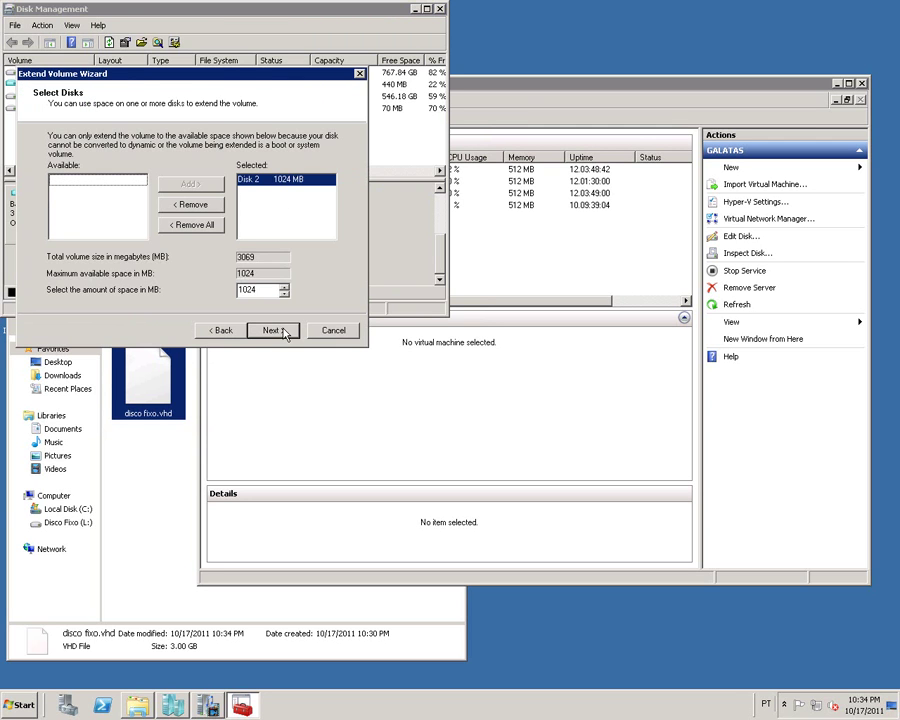
pyautogui.click(285, 332)
pyautogui.click(274, 330)
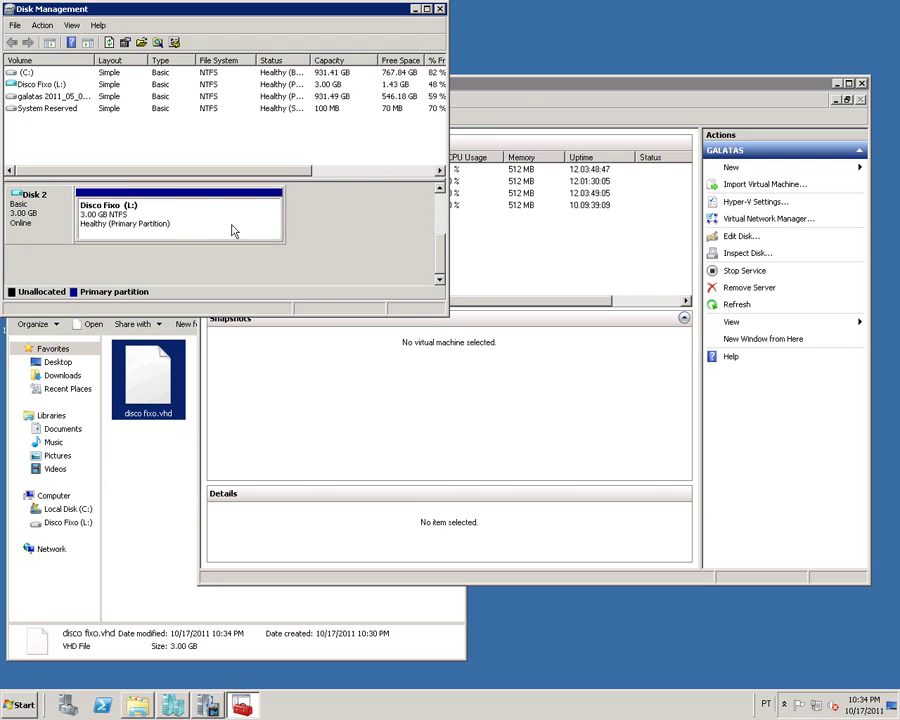
# Bring up the LAB Discos folder, then open the extended Disco Fixo (L:) drive from Computer.
pyautogui.click(182, 222)
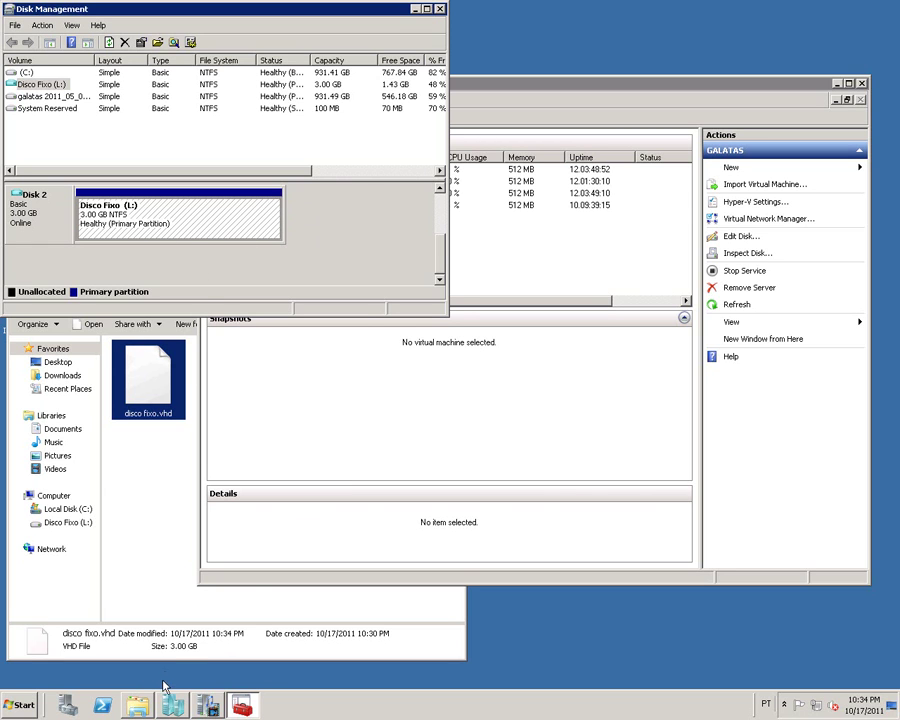
pyautogui.click(145, 708)
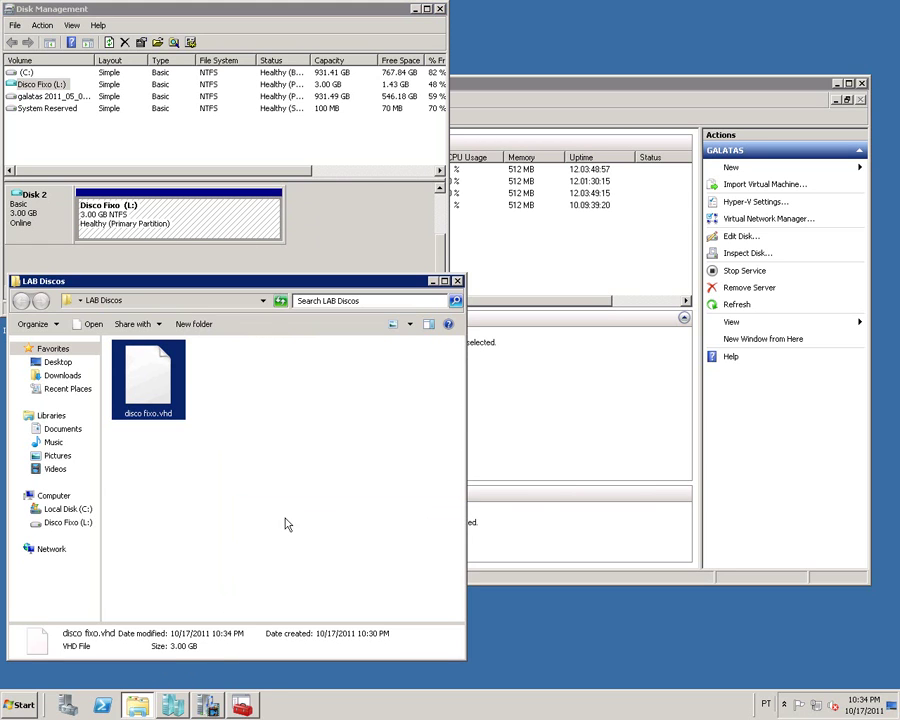
pyautogui.click(24, 705)
pyautogui.click(232, 481)
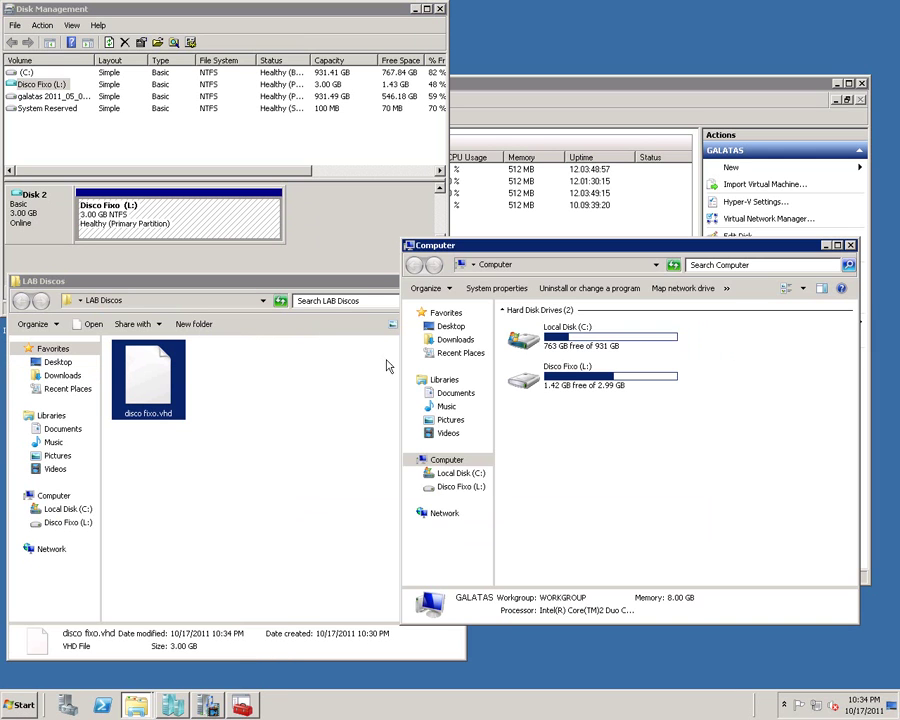
pyautogui.doubleClick(557, 387)
pyautogui.click(590, 358)
pyautogui.rightClick(550, 360)
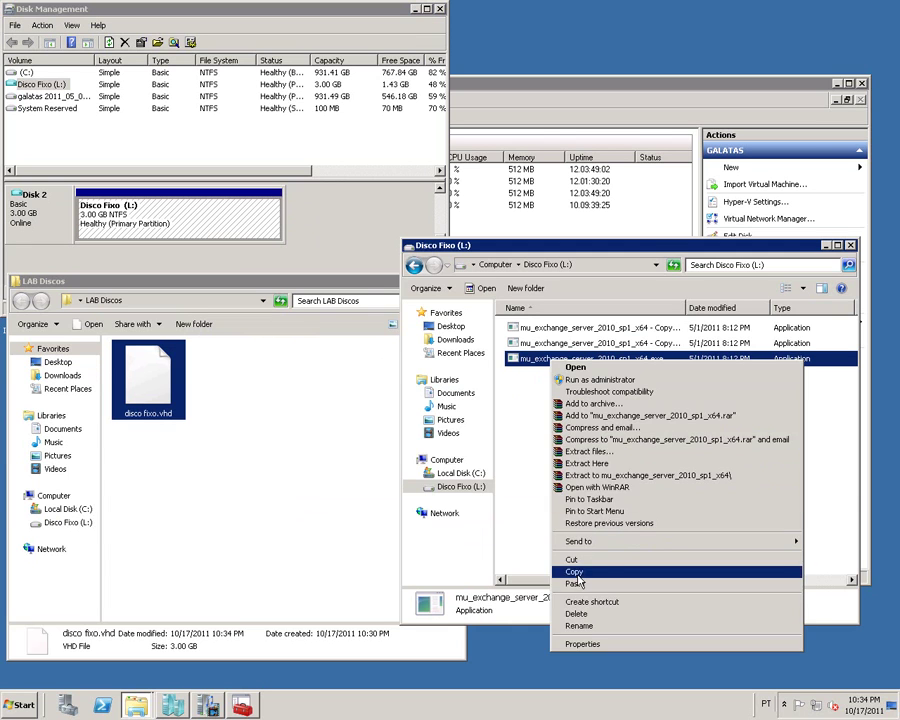
pyautogui.click(578, 676)
pyautogui.rightClick(547, 362)
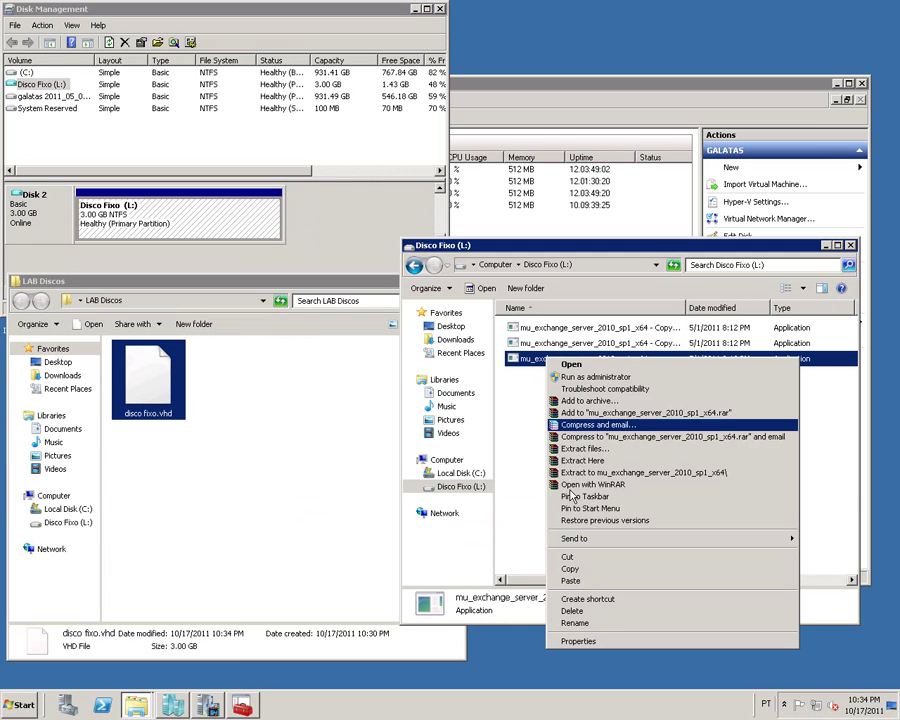
pyautogui.click(588, 588)
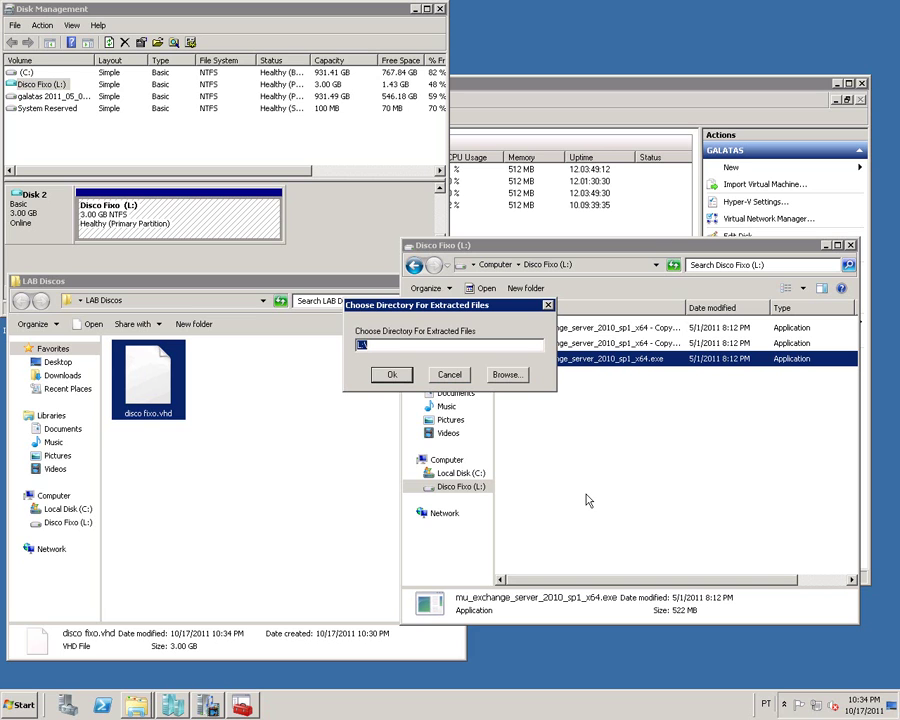
pyautogui.click(460, 375)
pyautogui.click(520, 392)
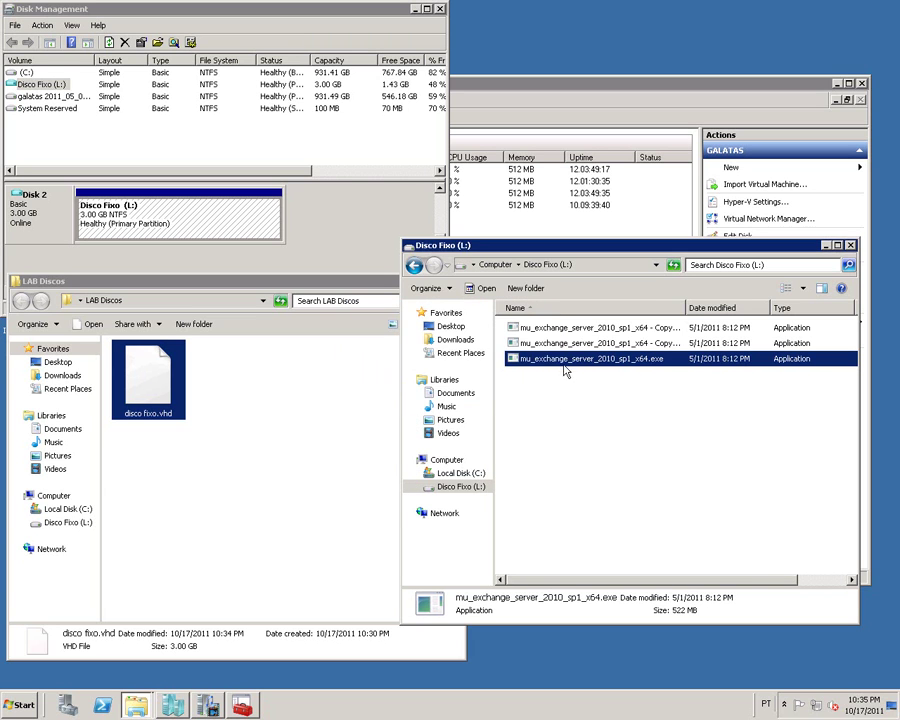
pyautogui.click(578, 391)
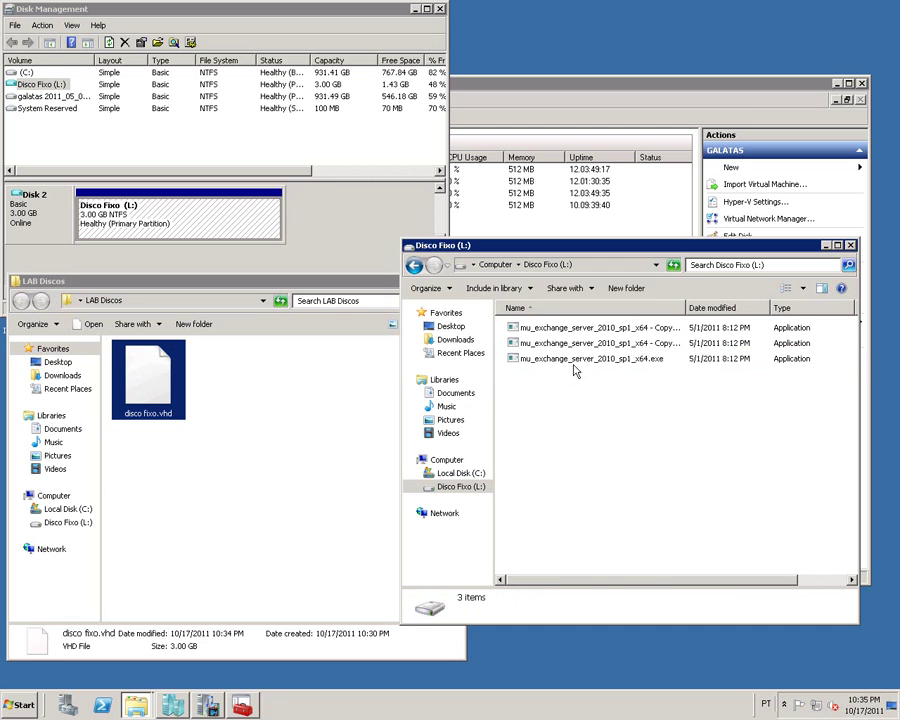
# Copy mu_exchange_server_2010_sp1_x64.exe and paste another copy of it onto the Disco Fixo (L:) drive.
pyautogui.click(575, 360)
pyautogui.rightClick(577, 364)
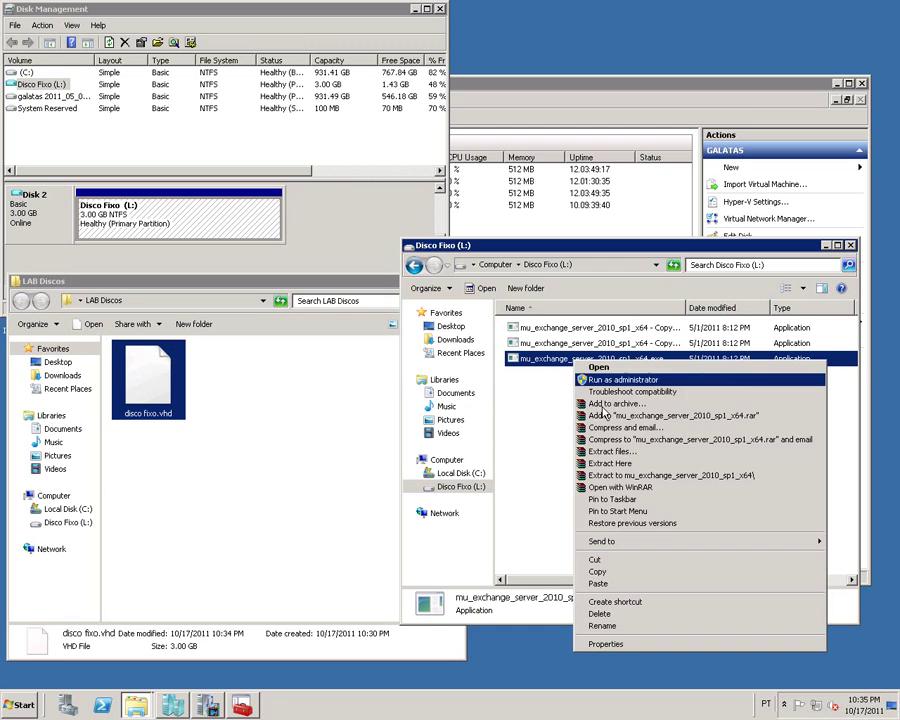
pyautogui.click(598, 572)
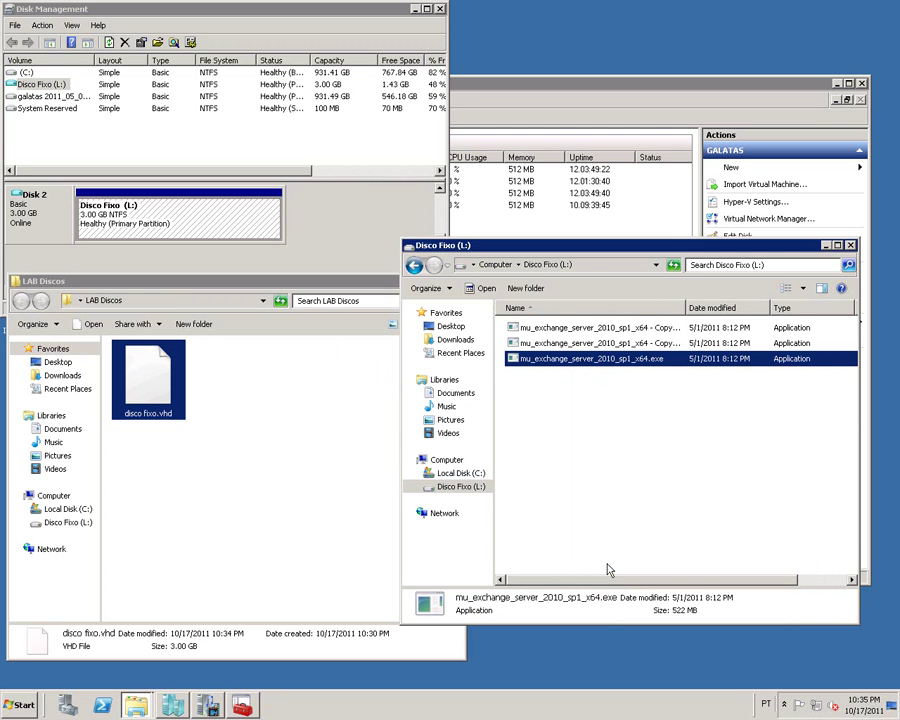
pyautogui.hotkey('ctrl', 'v')
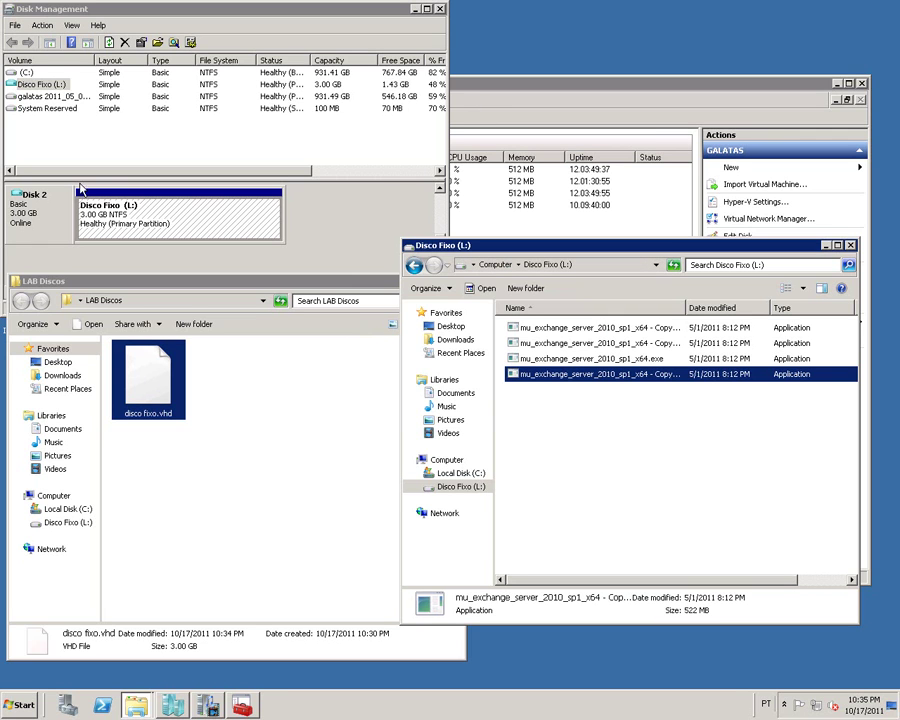
# Switch to Disk Management and detach disco fixo.vhd from Disk 2 without deleting the virtual hard disk file.
pyautogui.rightClick(48, 219)
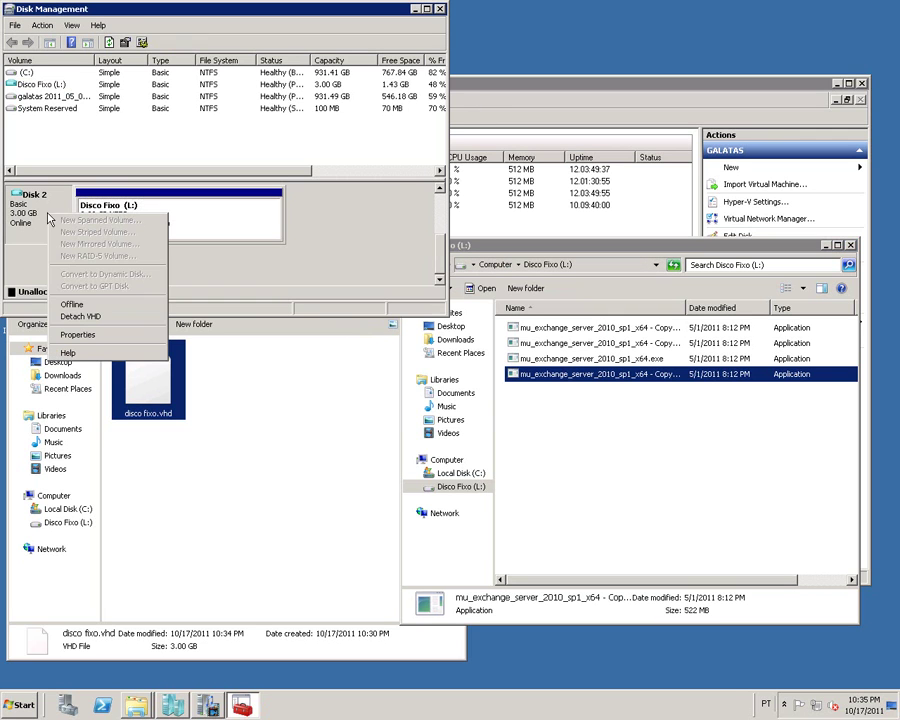
pyautogui.click(85, 318)
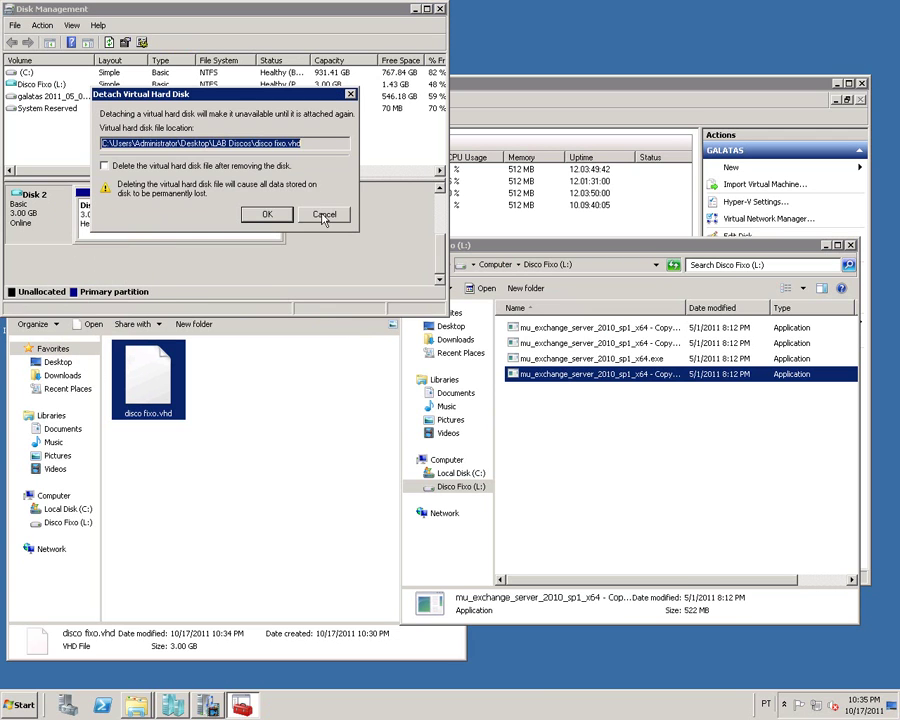
pyautogui.click(370, 212)
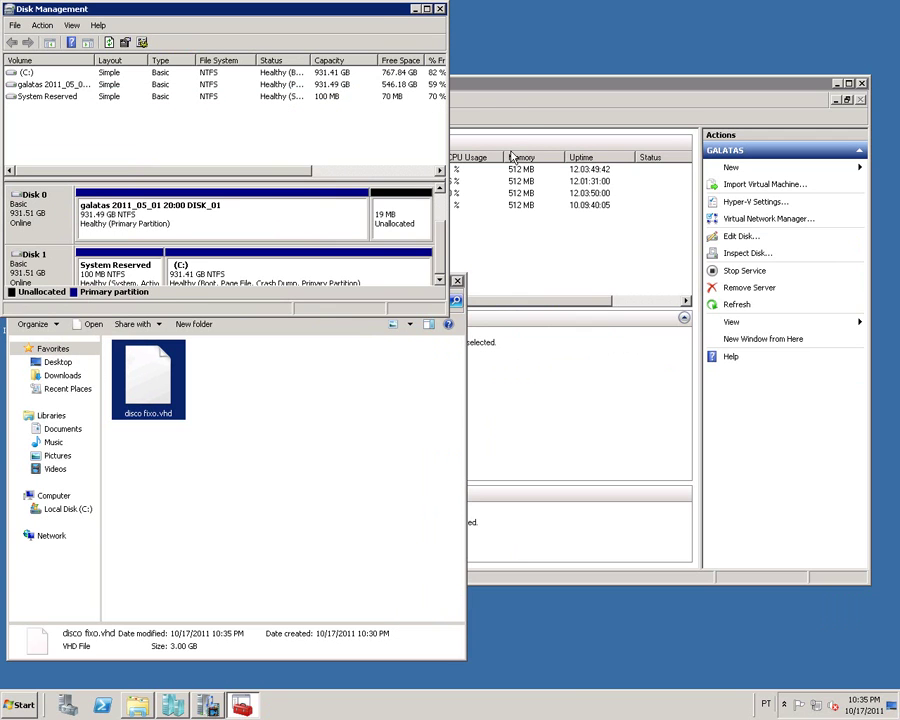
# Minimize Disk Management, start editing a disk in Hyper-V Manager and choose disco fixo.vhd from the LAB Discos folder.
pyautogui.click(500, 108)
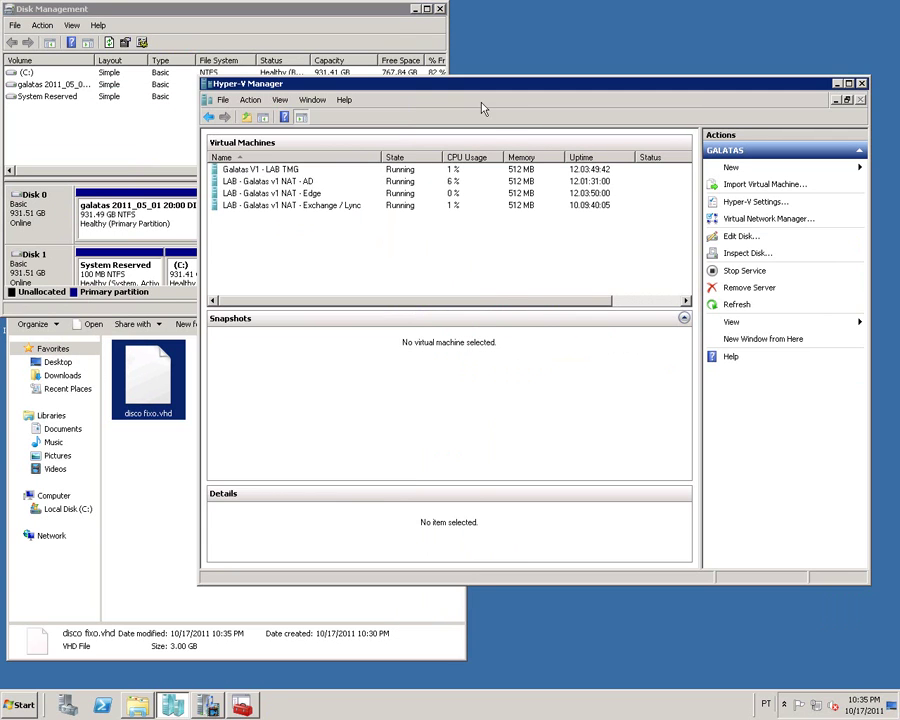
pyautogui.click(414, 9)
pyautogui.click(737, 236)
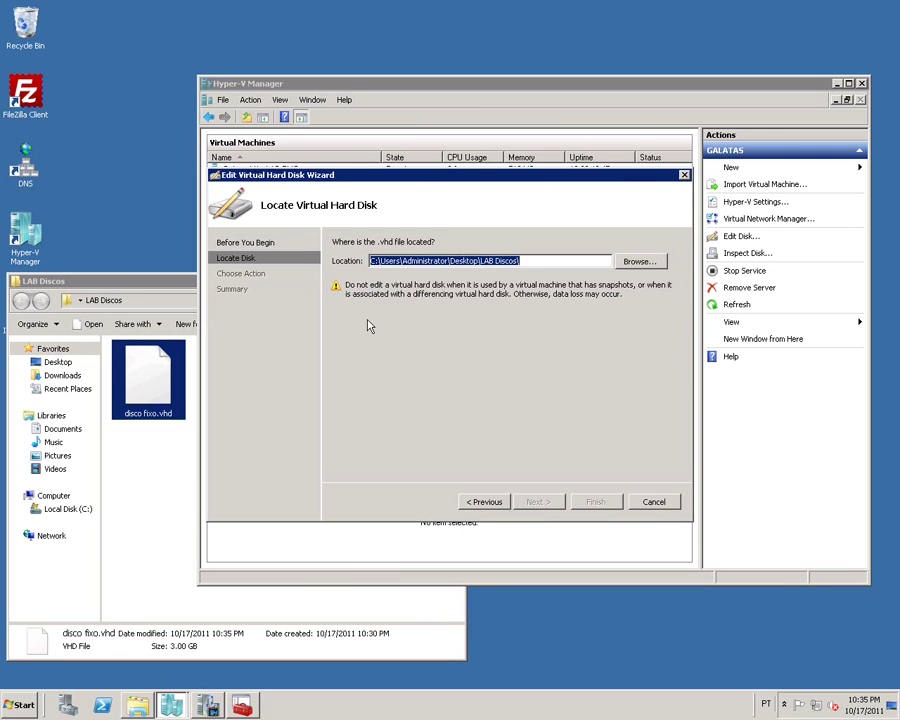
pyautogui.click(640, 261)
pyautogui.doubleClick(370, 274)
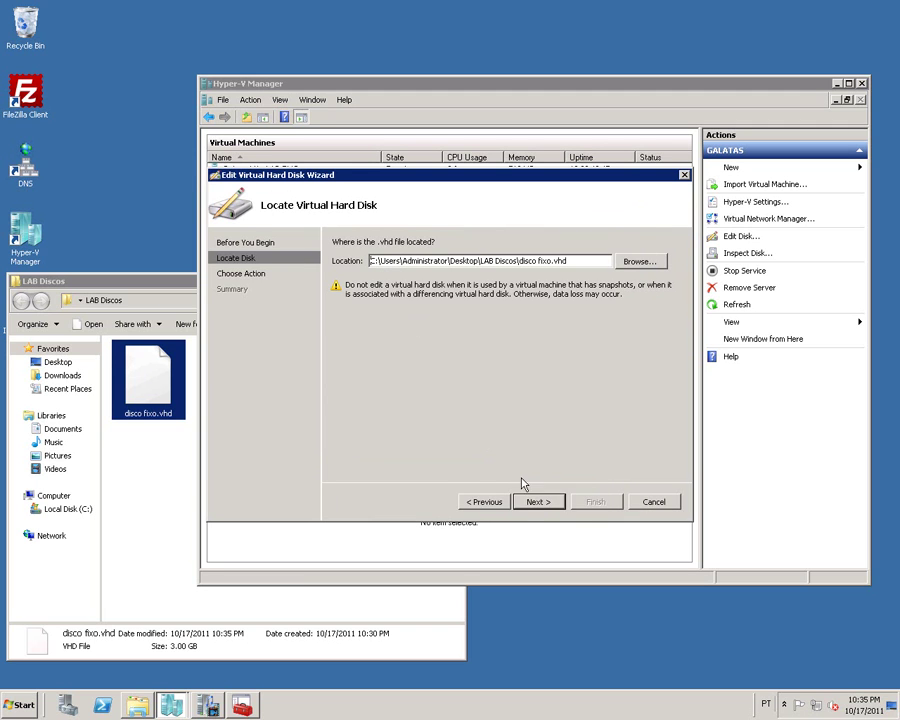
pyautogui.click(538, 504)
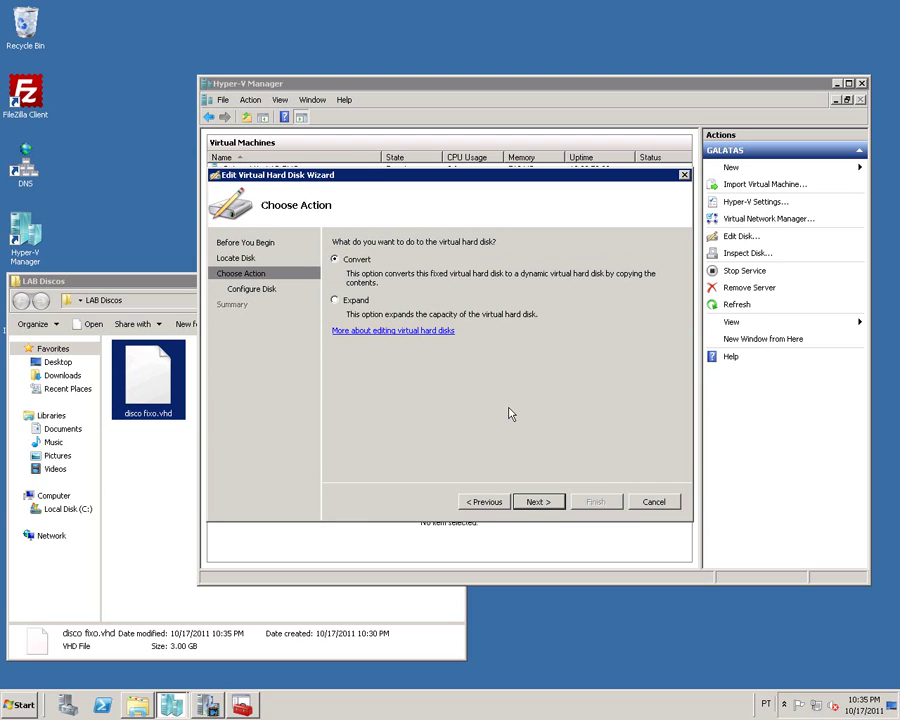
# Convert the fixed disk to a dynamically expanding one, saved in LAB Discos as "convertido para dinamico".
pyautogui.click(555, 503)
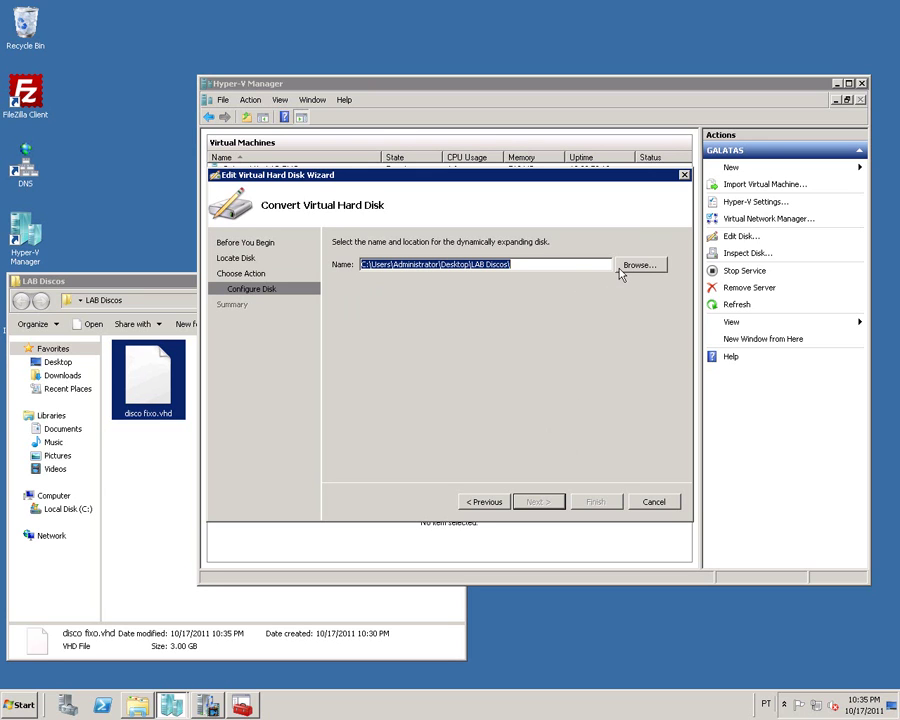
pyautogui.click(573, 266)
pyautogui.write('convertido para dinamico')
pyautogui.press('Return')
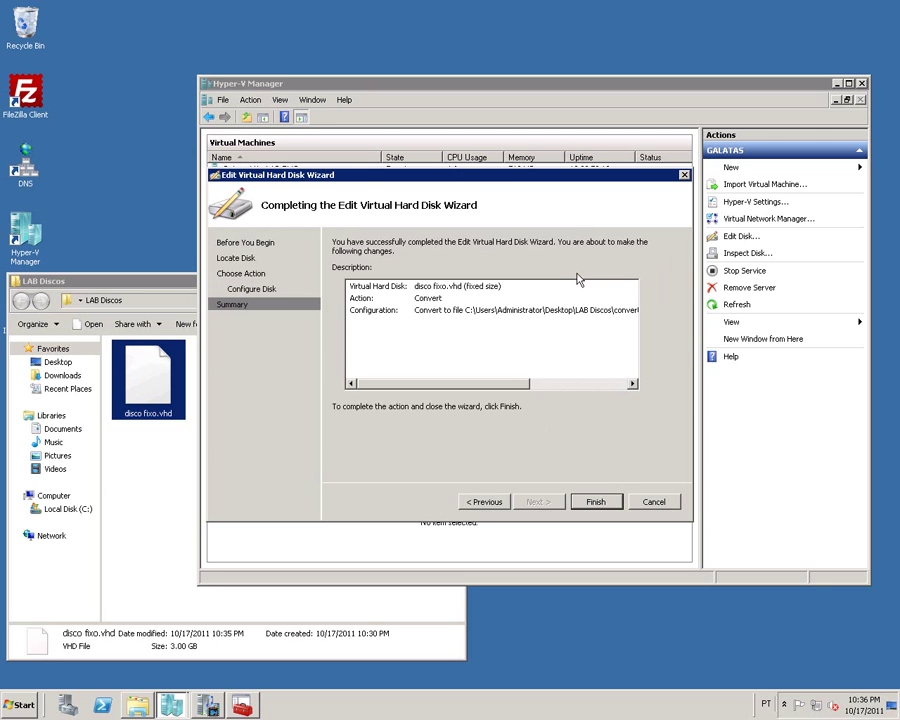
pyautogui.click(597, 501)
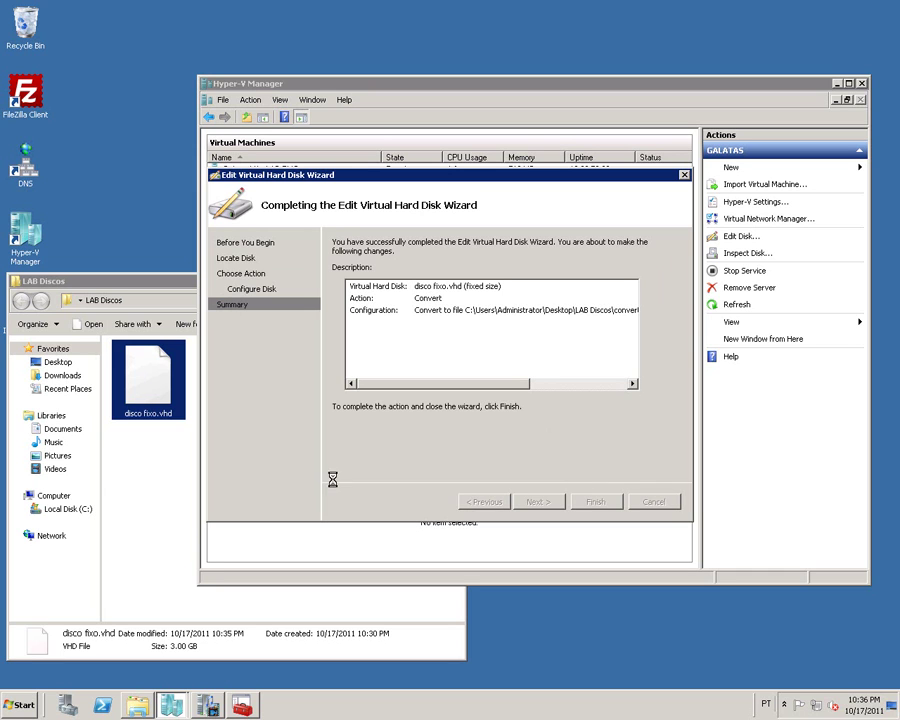
# Check the details of both VHD files in LAB Discos while monitoring the conversion's progress.
pyautogui.click(148, 529)
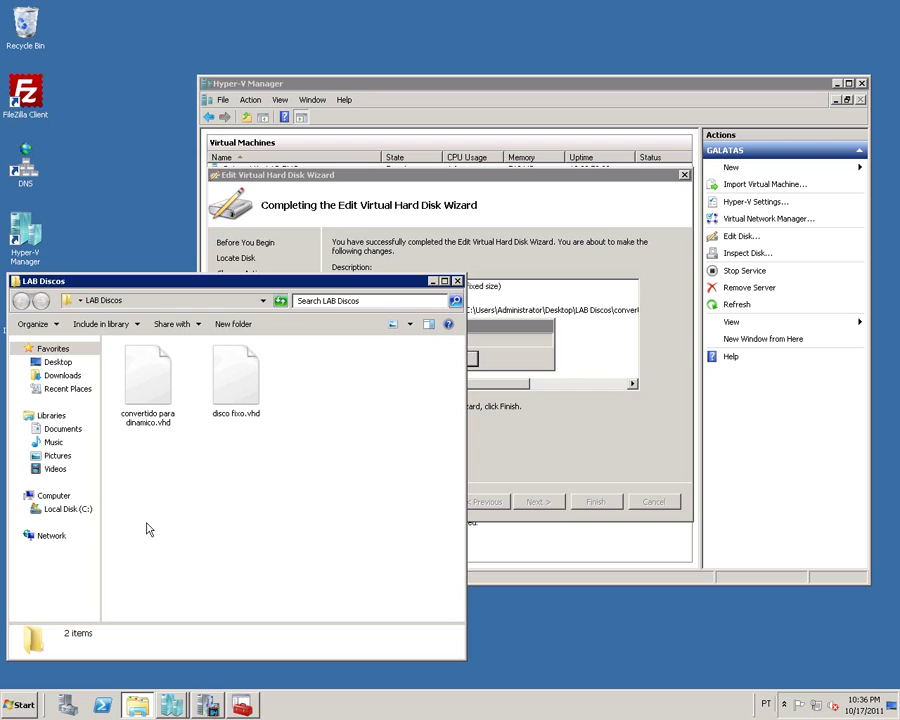
pyautogui.click(255, 389)
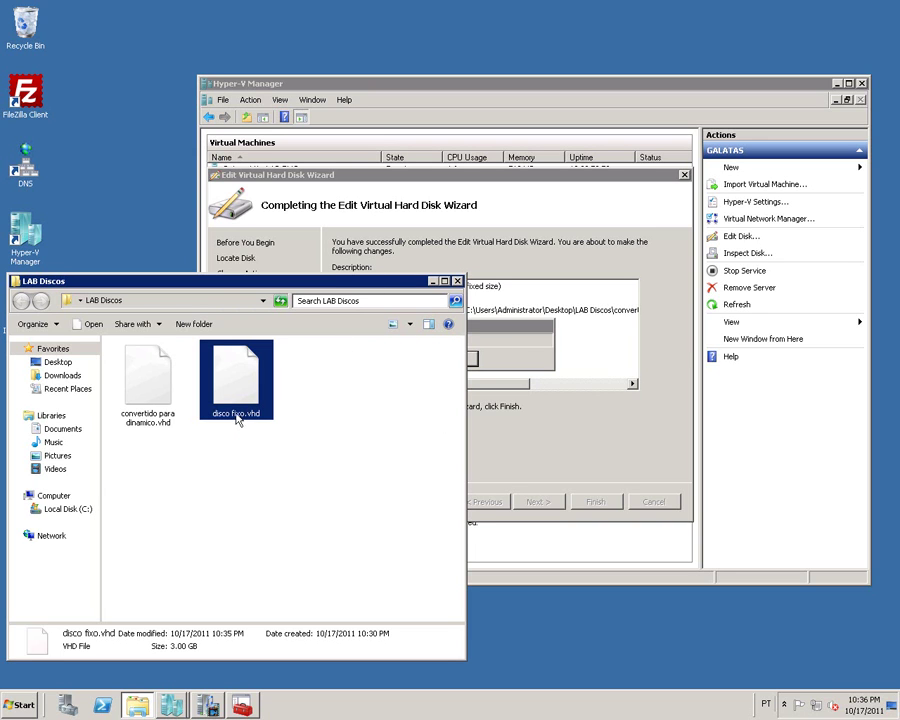
pyautogui.moveTo(238, 404)
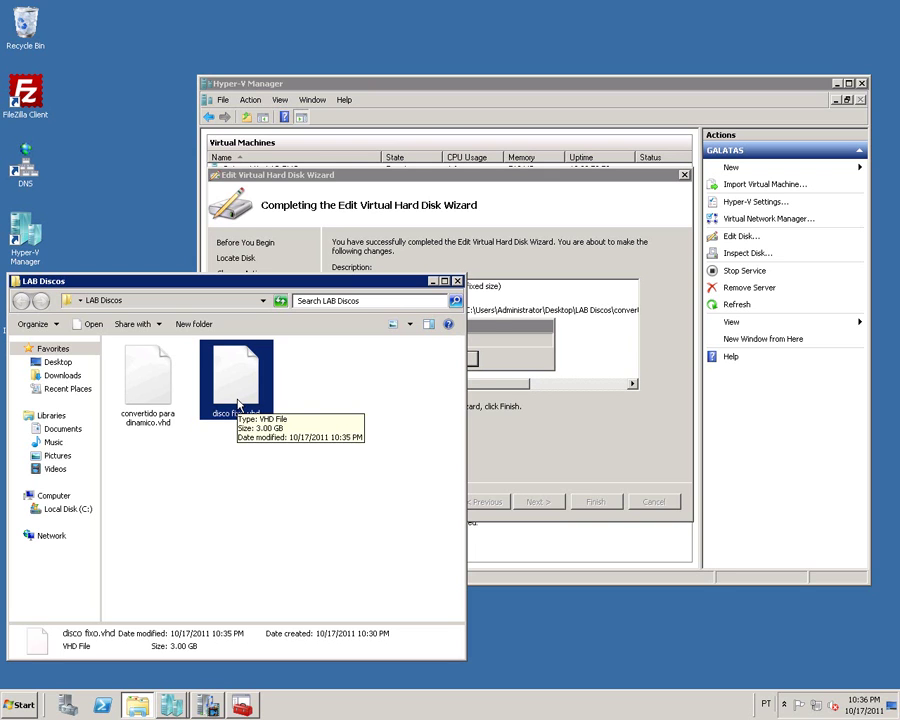
pyautogui.click(492, 330)
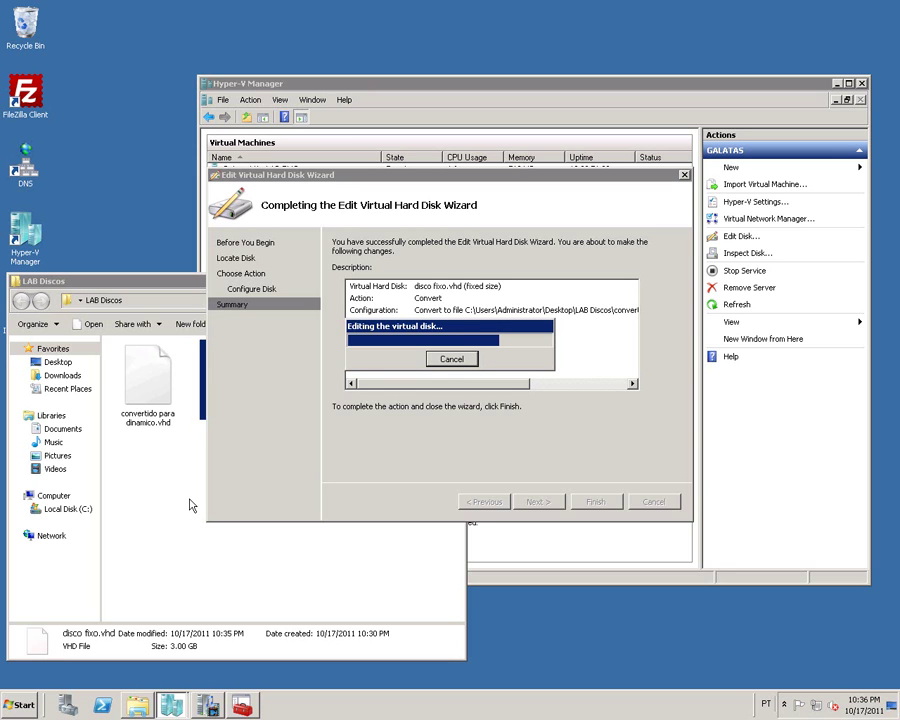
pyautogui.click(143, 375)
pyautogui.click(520, 337)
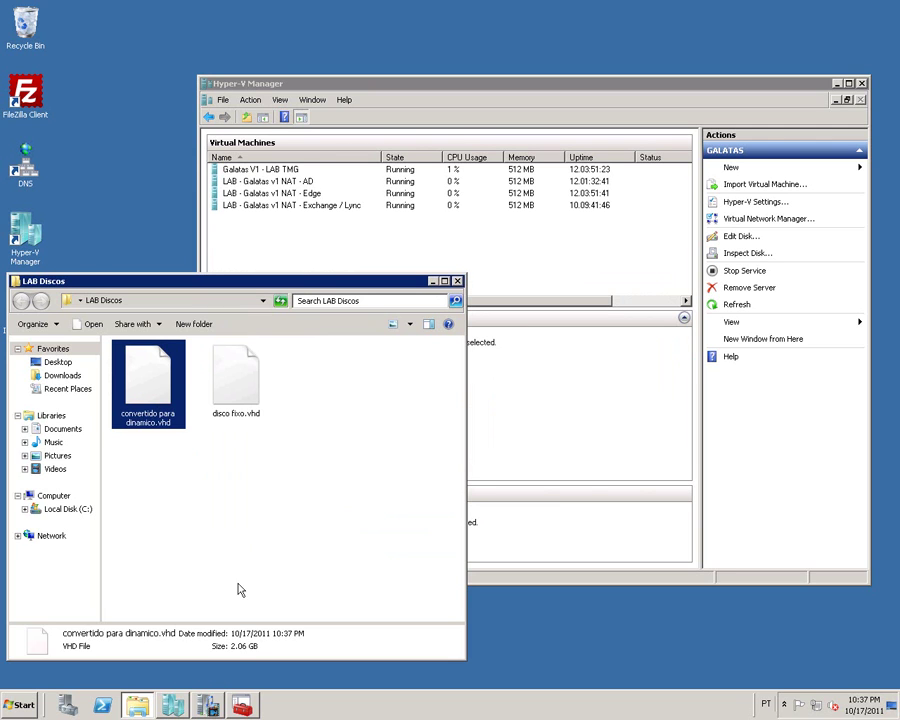
# Compare the file sizes of disco fixo.vhd and convertido para dinamico.vhd in LAB Discos.
pyautogui.click(236, 402)
pyautogui.click(160, 400)
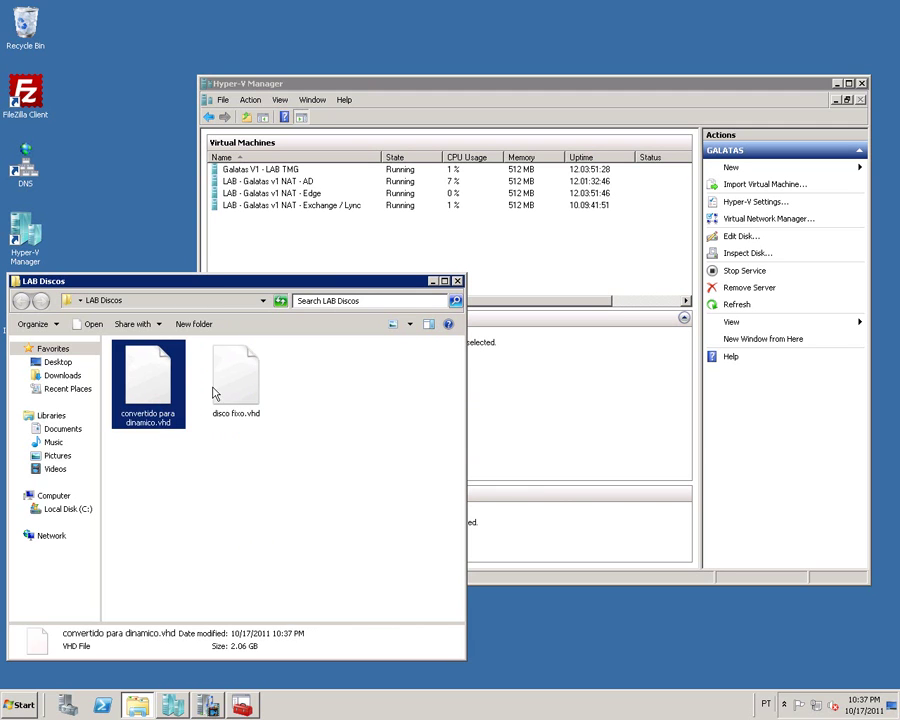
pyautogui.click(235, 394)
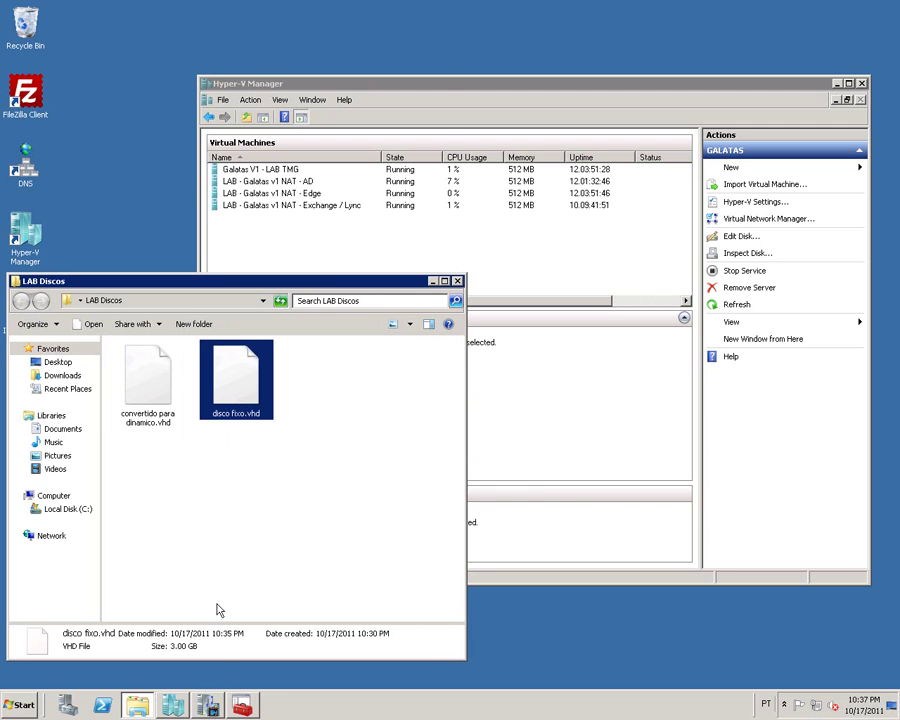
# Switch to Disk Management and attach disco fixo.vhd from the LAB Discos folder with write access.
pyautogui.click(42, 25)
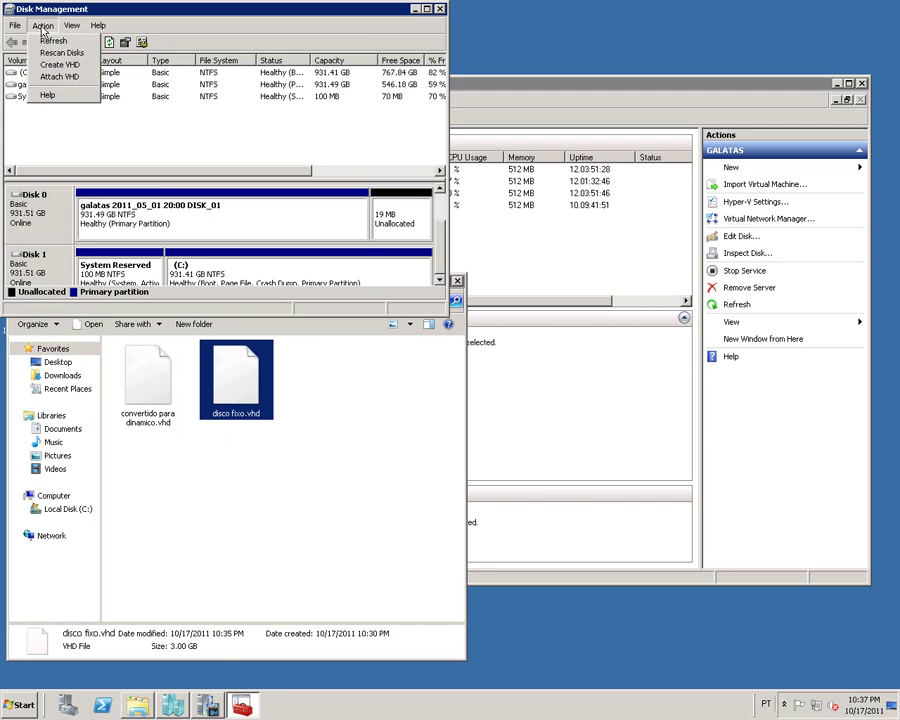
pyautogui.click(52, 75)
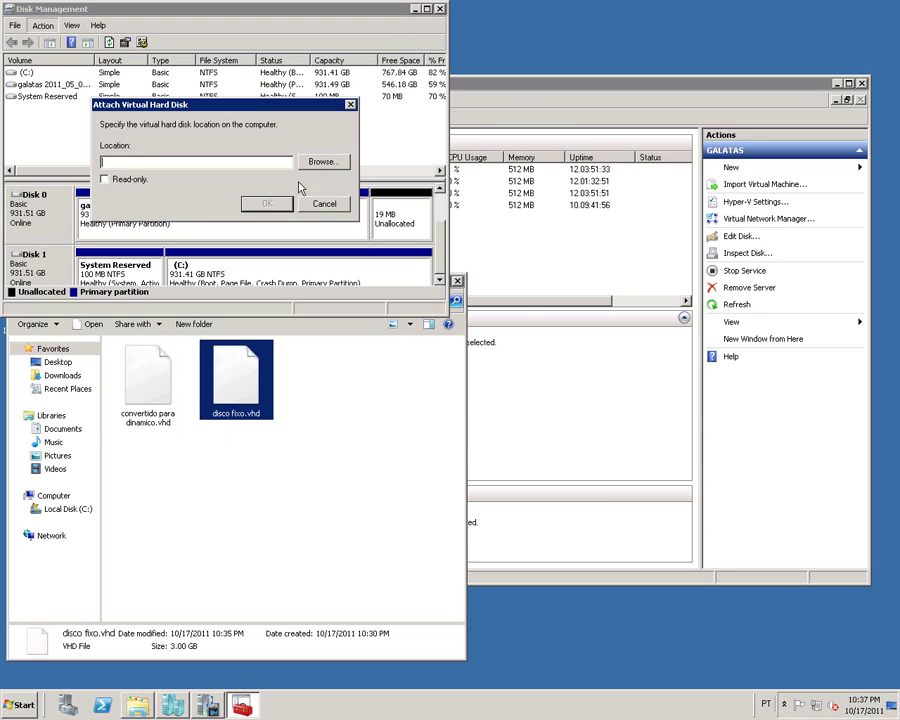
pyautogui.click(333, 163)
pyautogui.doubleClick(267, 223)
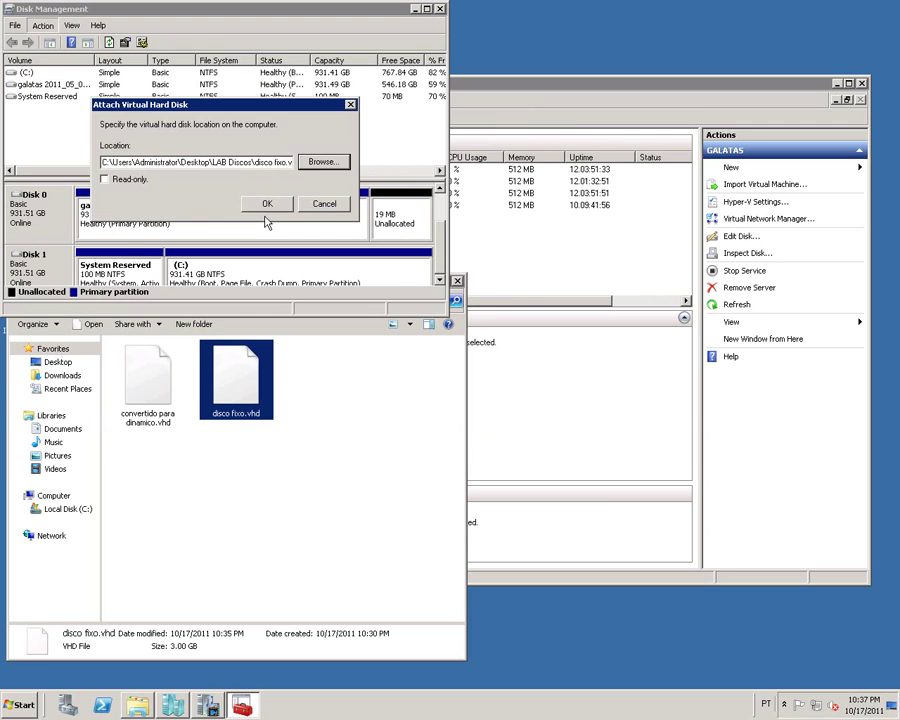
pyautogui.click(265, 206)
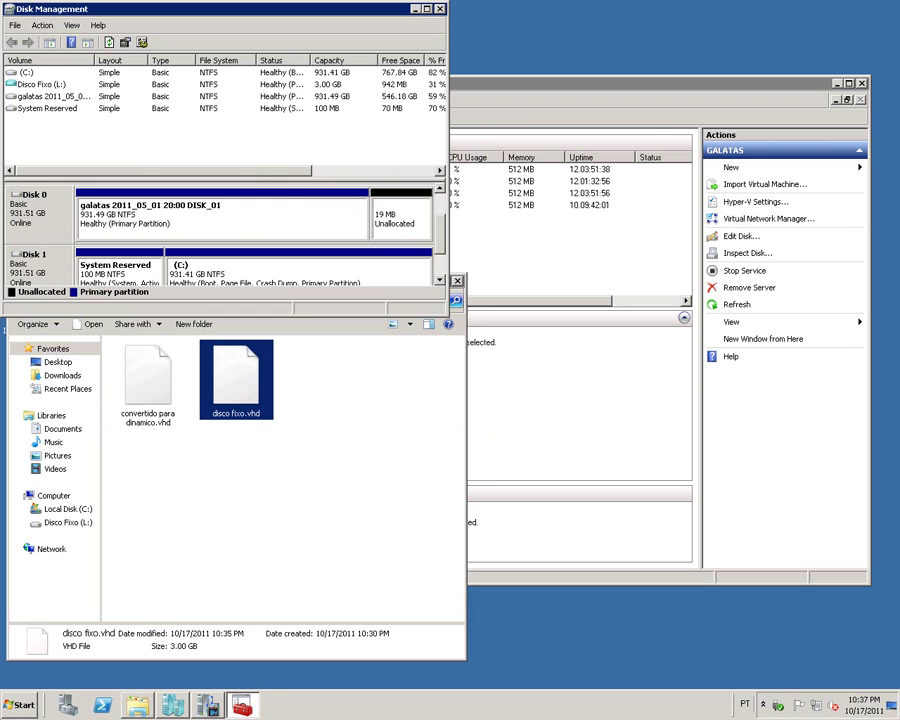
# Open Disco Fixo (L:) from Computer, compare its files' total size with convertido para dinamico.vhd, and close the drive window.
pyautogui.click(8, 708)
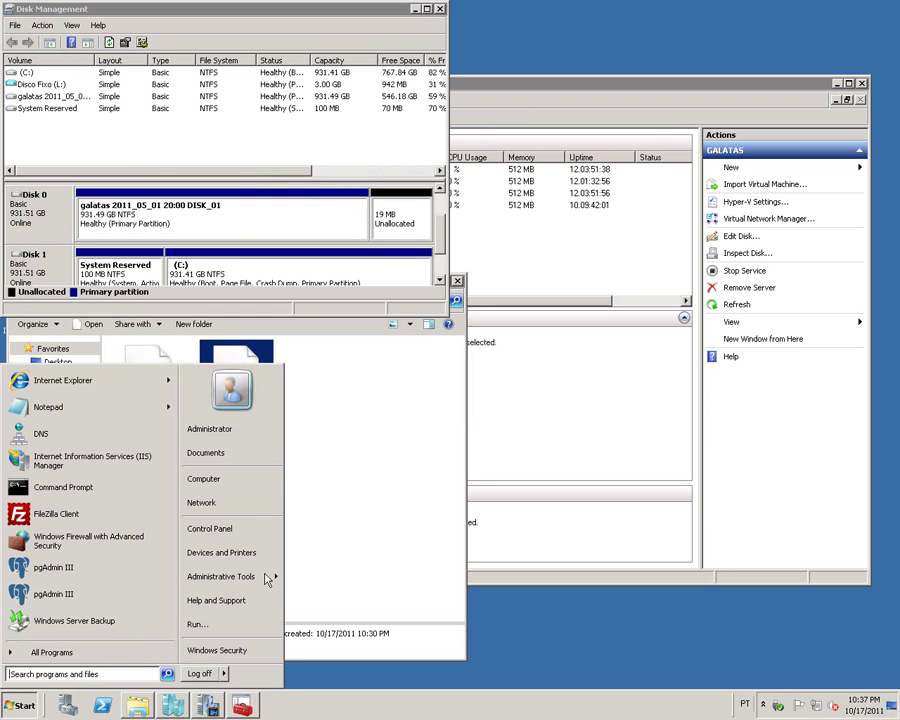
pyautogui.click(237, 478)
pyautogui.doubleClick(527, 382)
pyautogui.moveTo(700, 505); pyautogui.dragTo(540, 318)
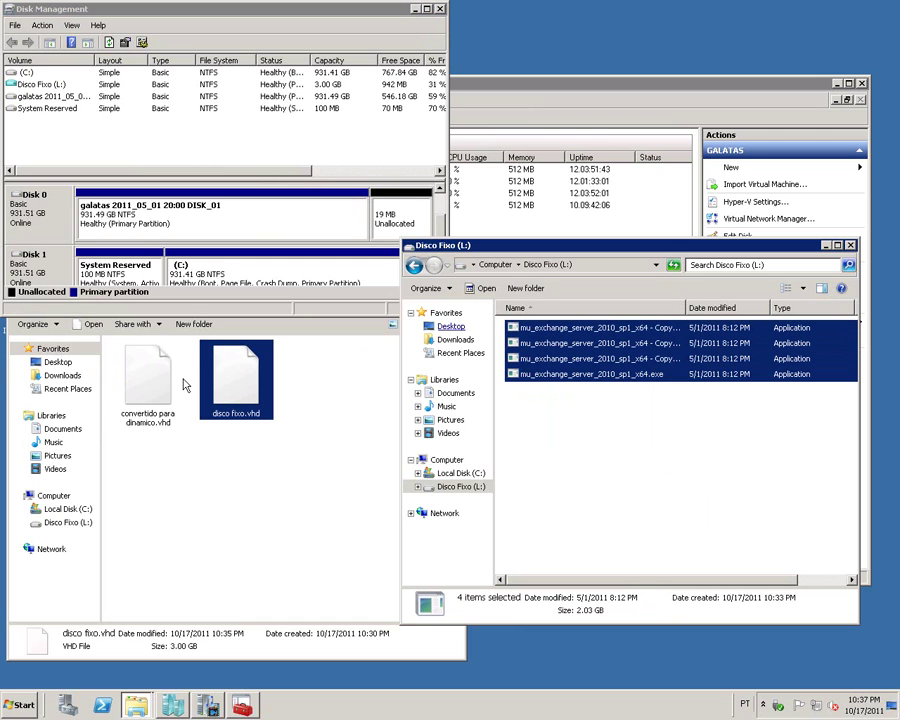
pyautogui.click(148, 385)
pyautogui.click(518, 450)
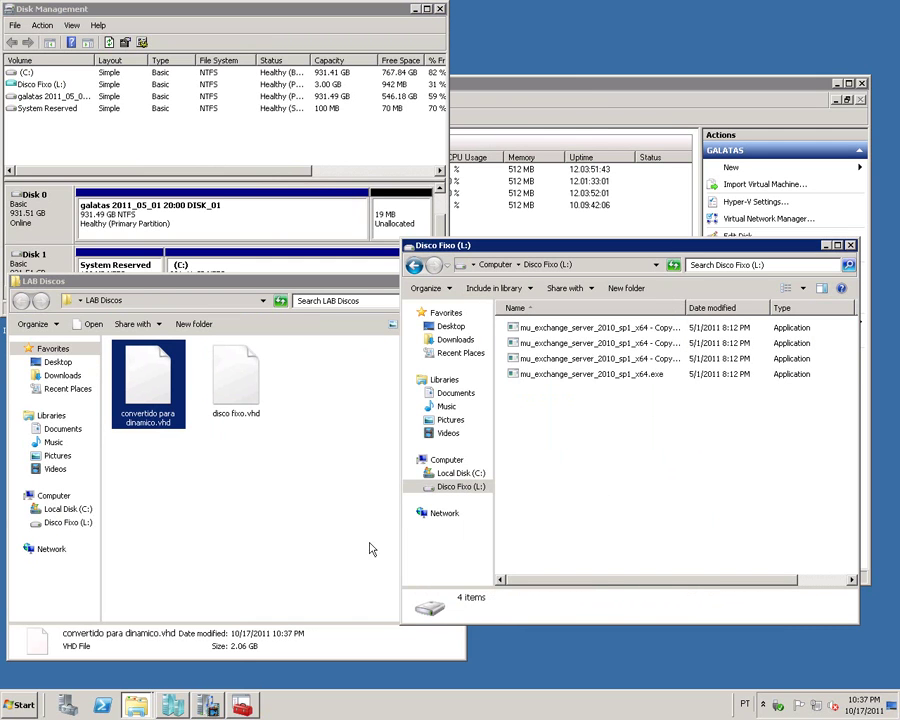
pyautogui.moveTo(606, 448); pyautogui.dragTo(535, 343)
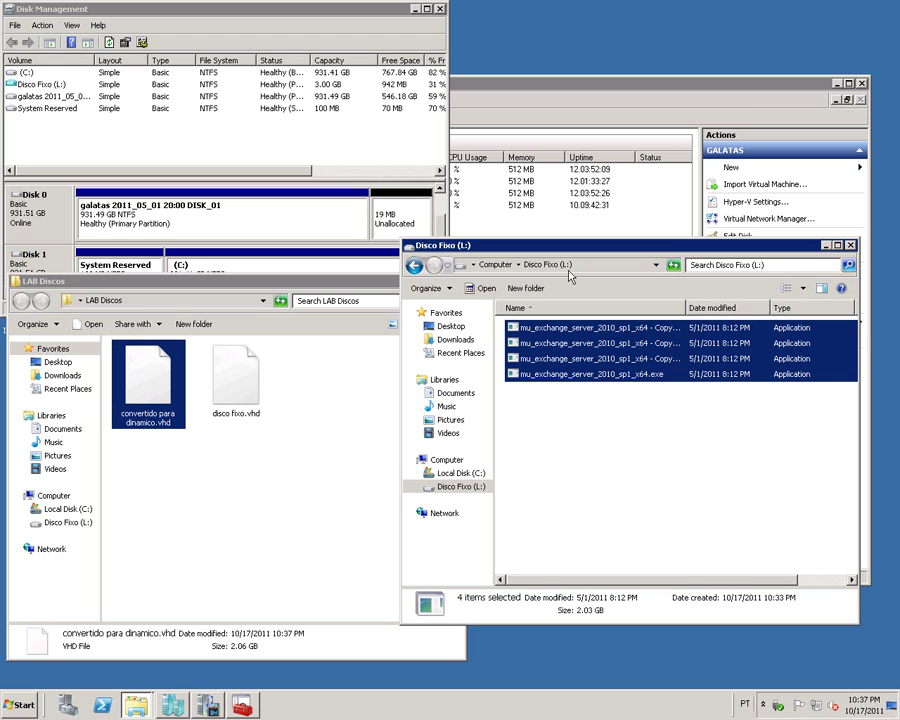
pyautogui.click(851, 245)
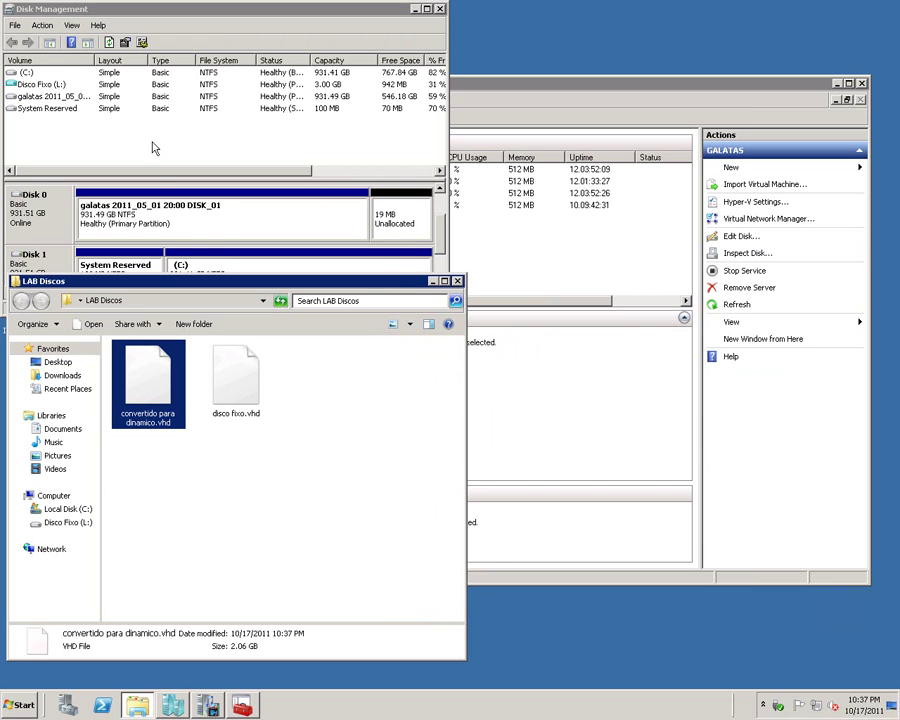
# Detach the Disco Fixo (L:) virtual disk in Disk Management.
pyautogui.click(445, 231)
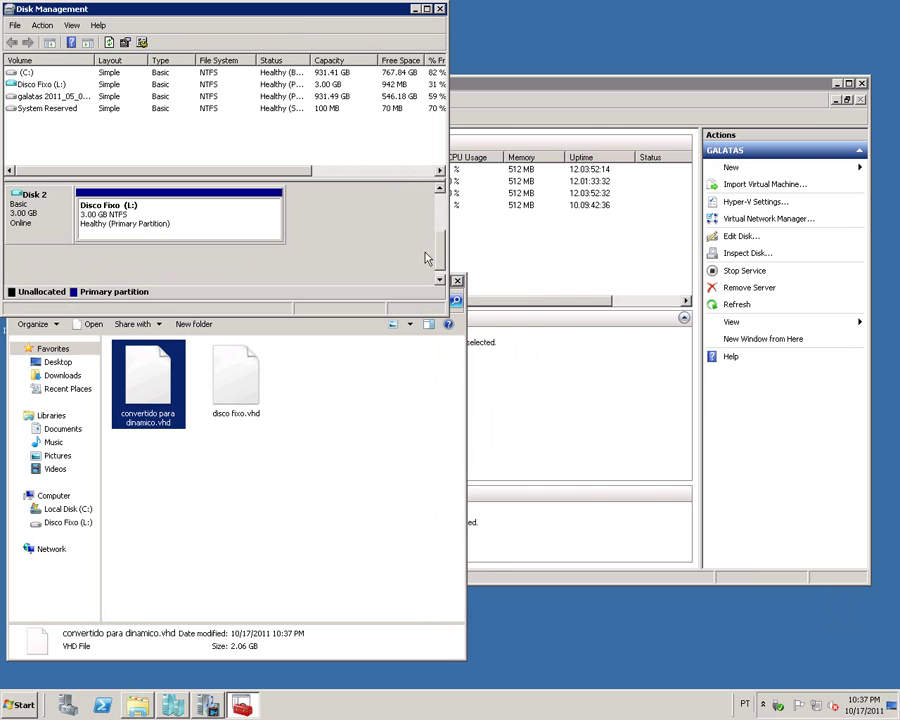
pyautogui.rightClick(40, 211)
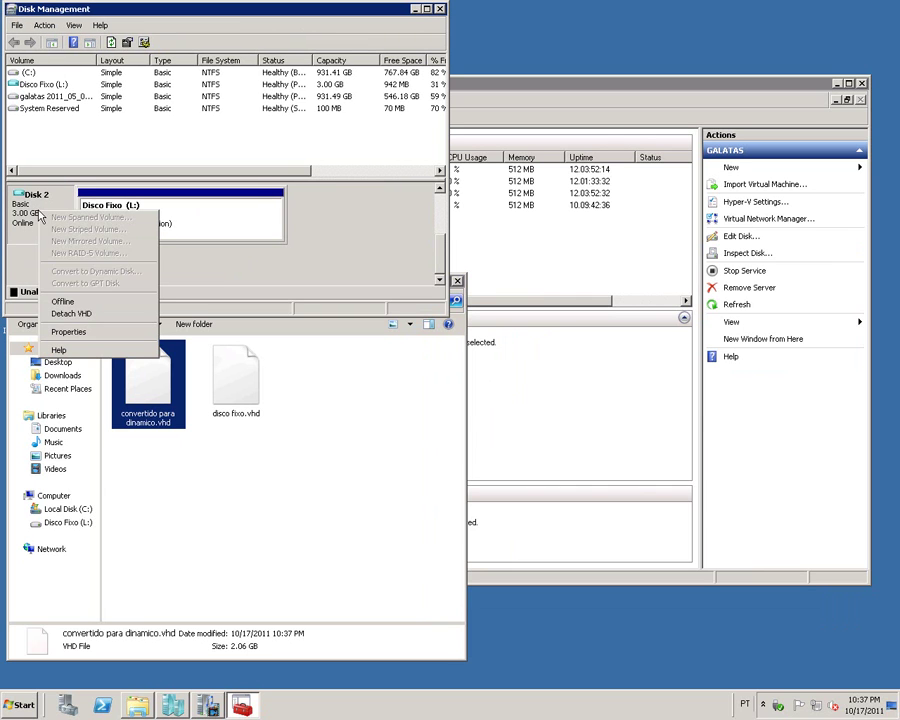
pyautogui.click(72, 314)
pyautogui.click(254, 214)
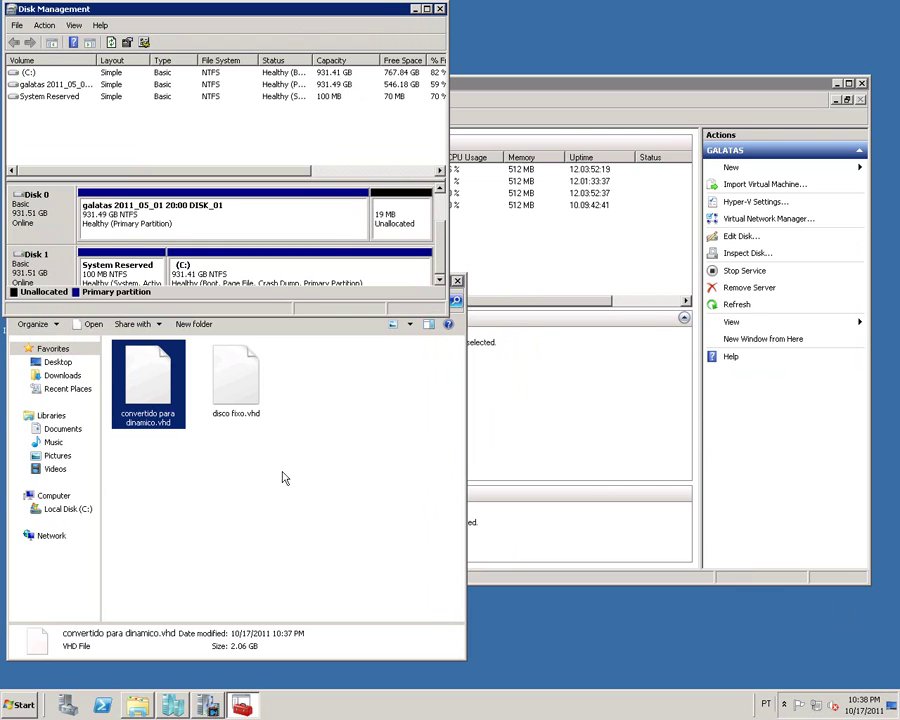
# Rename convertido para dinamico.vhd in the LAB Discos folder as dinamico.vhd.
pyautogui.click(150, 420)
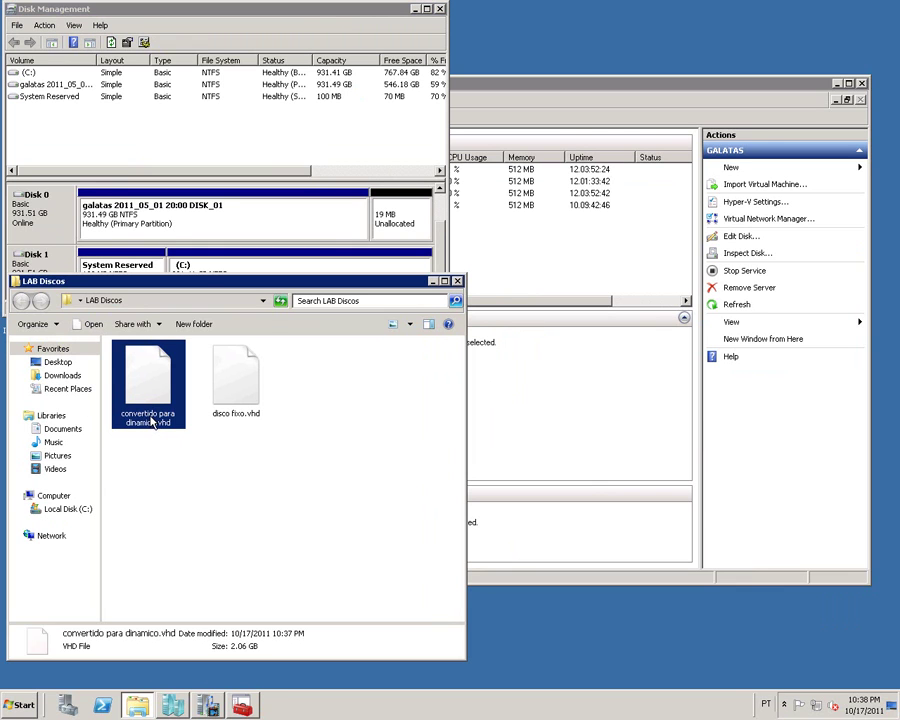
pyautogui.click(157, 424)
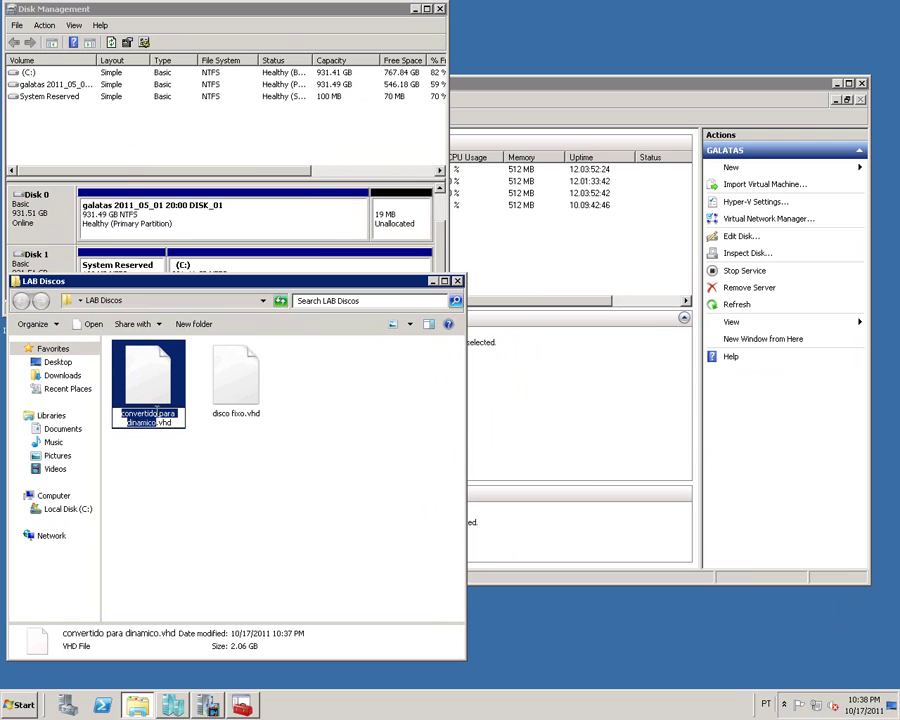
pyautogui.press('Up')
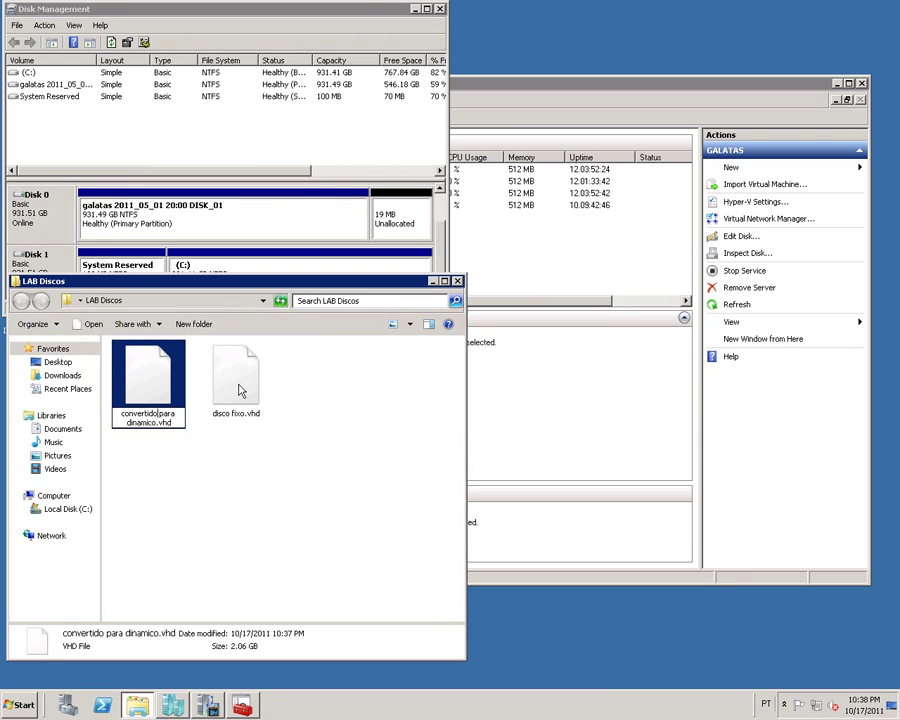
pyautogui.hotkey('shift', 'Home')
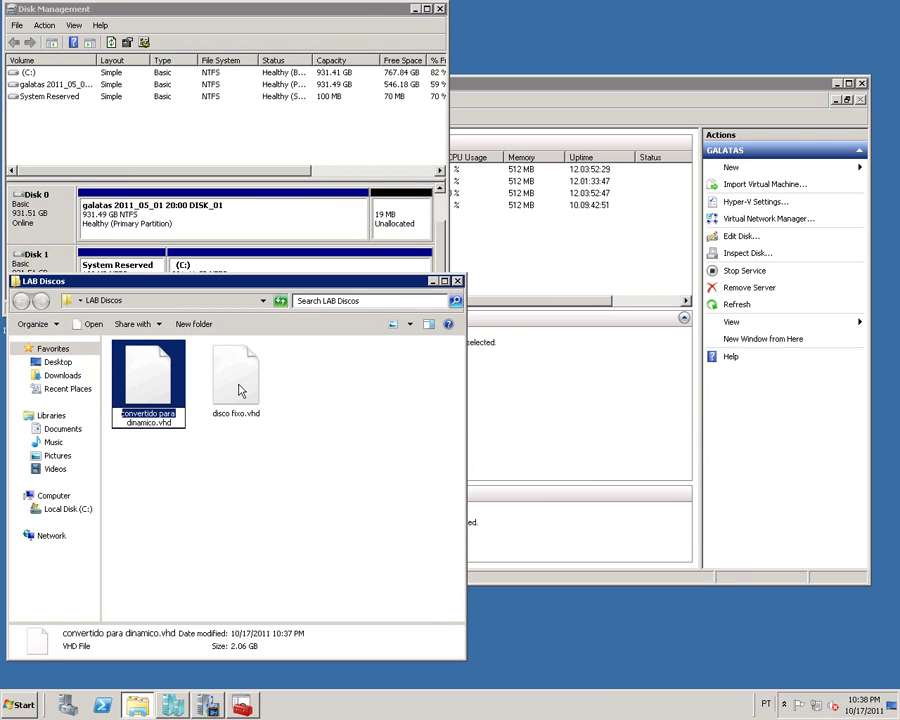
pyautogui.press('Delete')
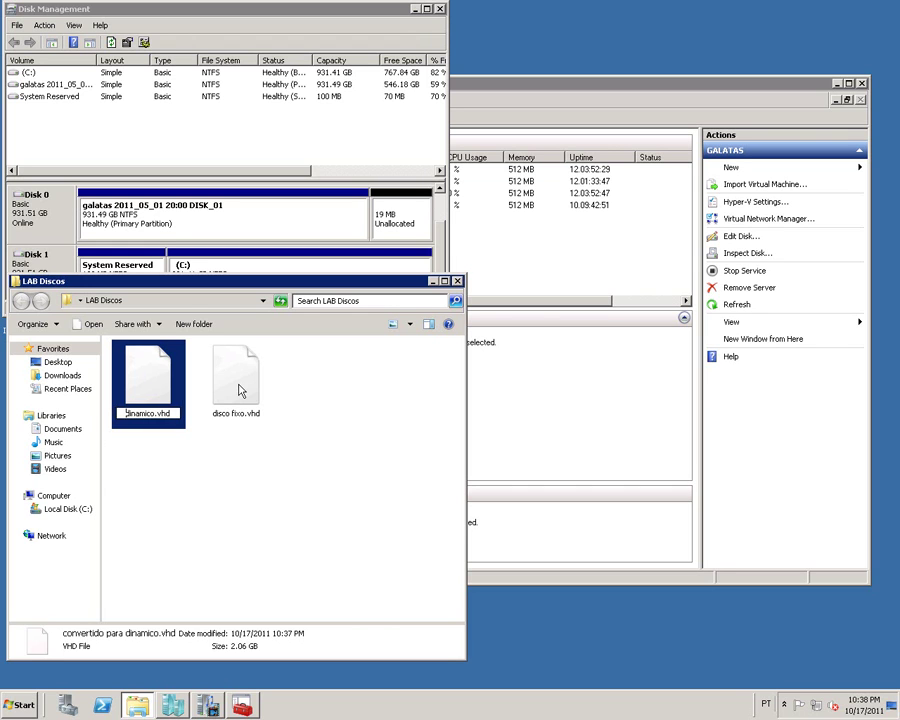
pyautogui.press('Return')
pyautogui.click(279, 461)
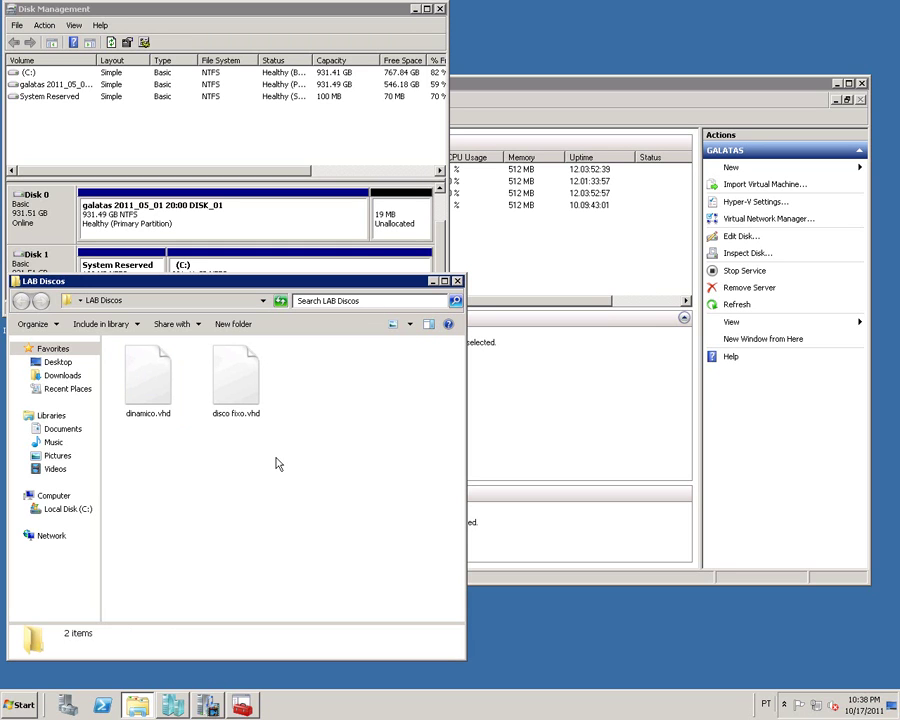
# Inspect dinamico.vhd in Hyper-V Manager, check its type, current size and maximum size, and close its properties.
pyautogui.click(167, 374)
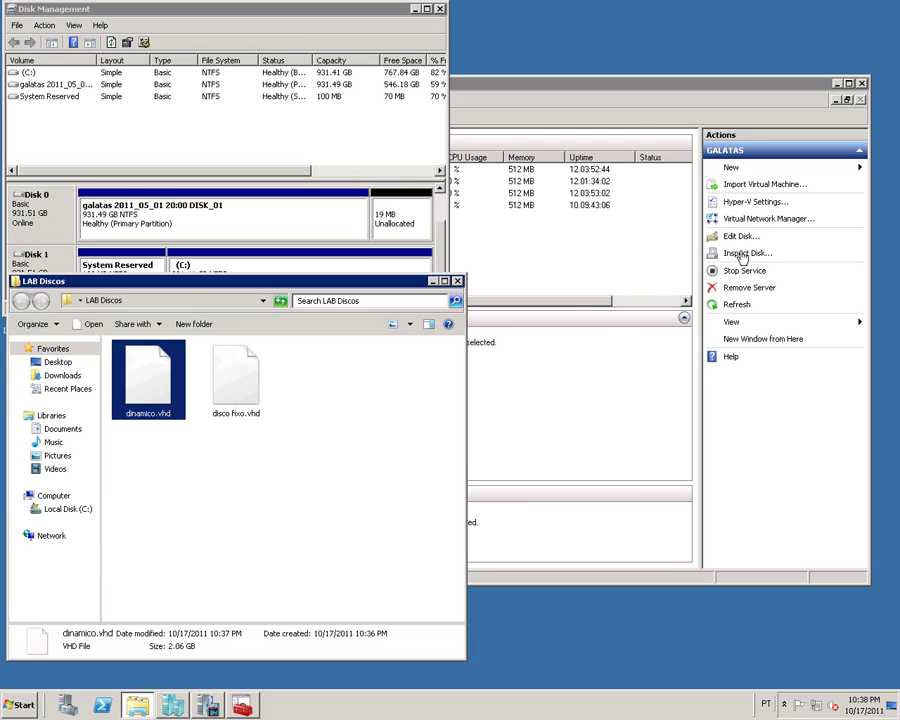
pyautogui.click(743, 254)
pyautogui.doubleClick(365, 183)
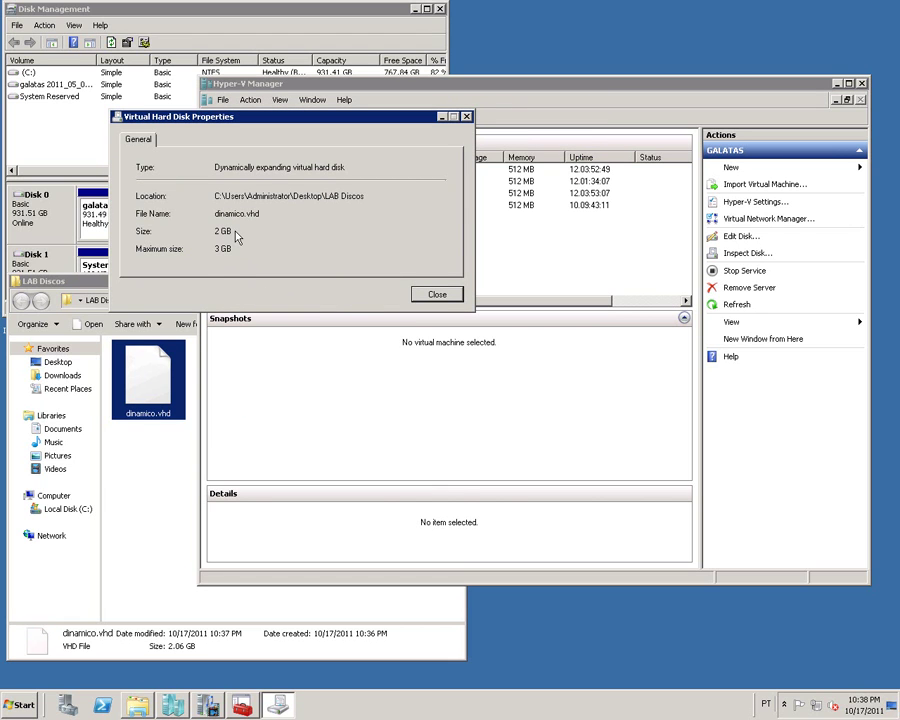
pyautogui.moveTo(236, 232); pyautogui.dragTo(213, 234)
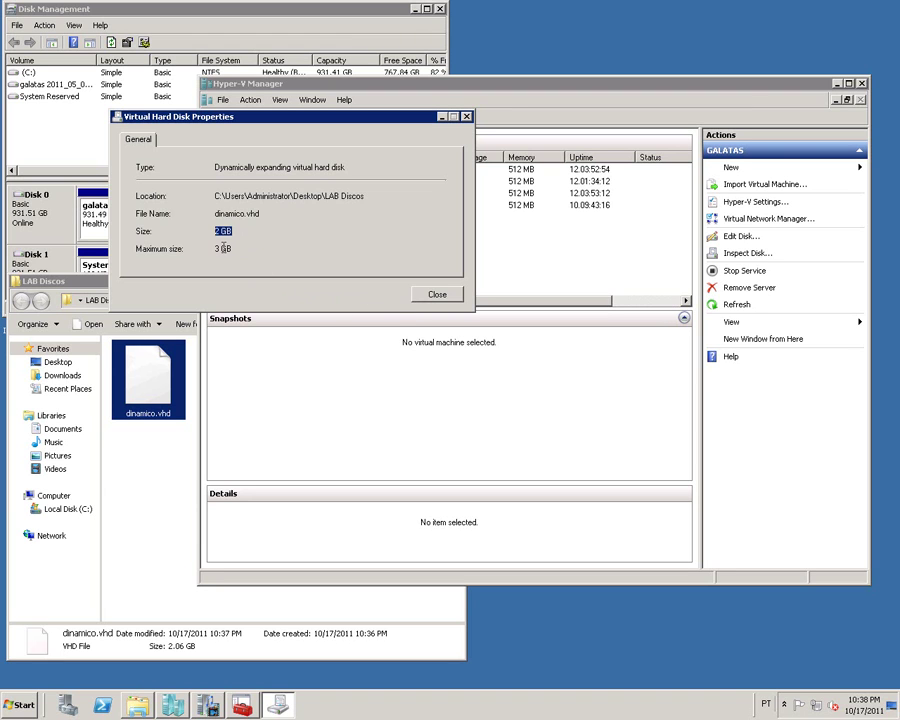
pyautogui.click(434, 295)
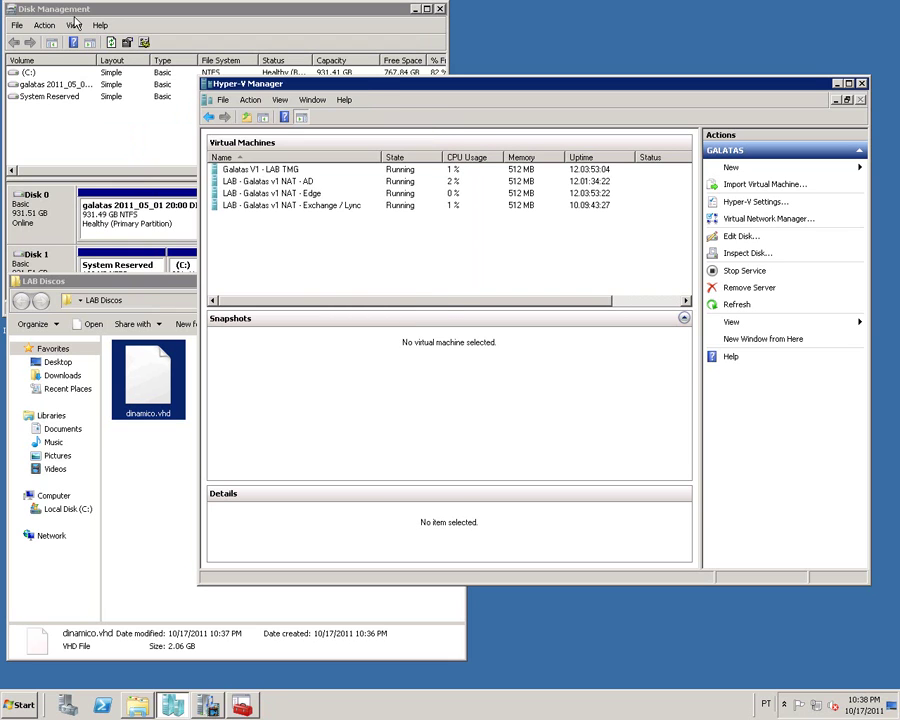
# Switch to Disk Management, attach dinamico.vhd from LAB Discos with write access, and select its volume.
pyautogui.click(43, 31)
pyautogui.click(44, 25)
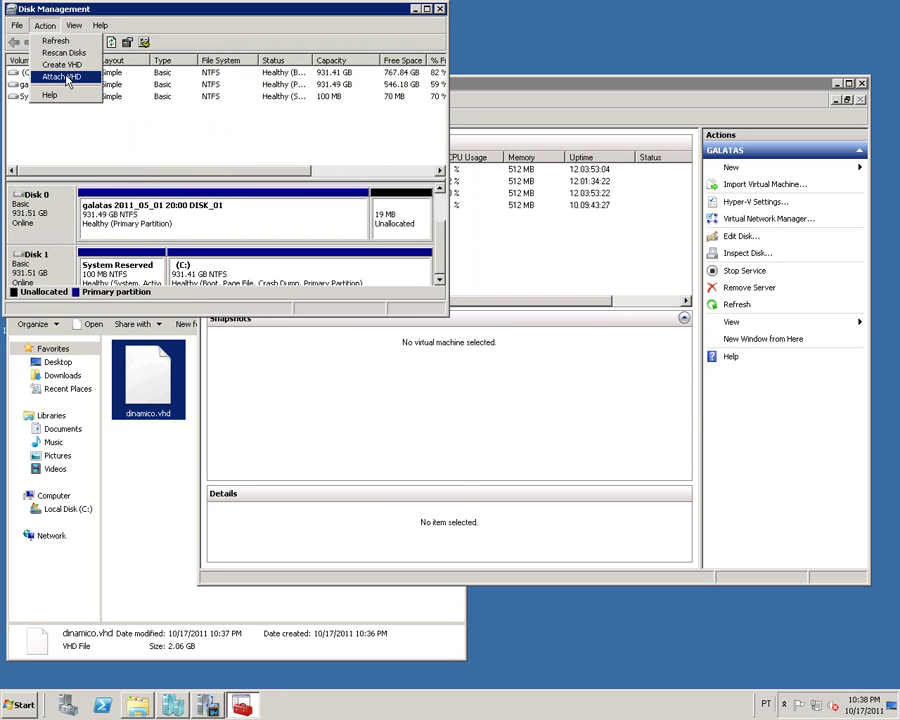
pyautogui.click(66, 77)
pyautogui.click(318, 161)
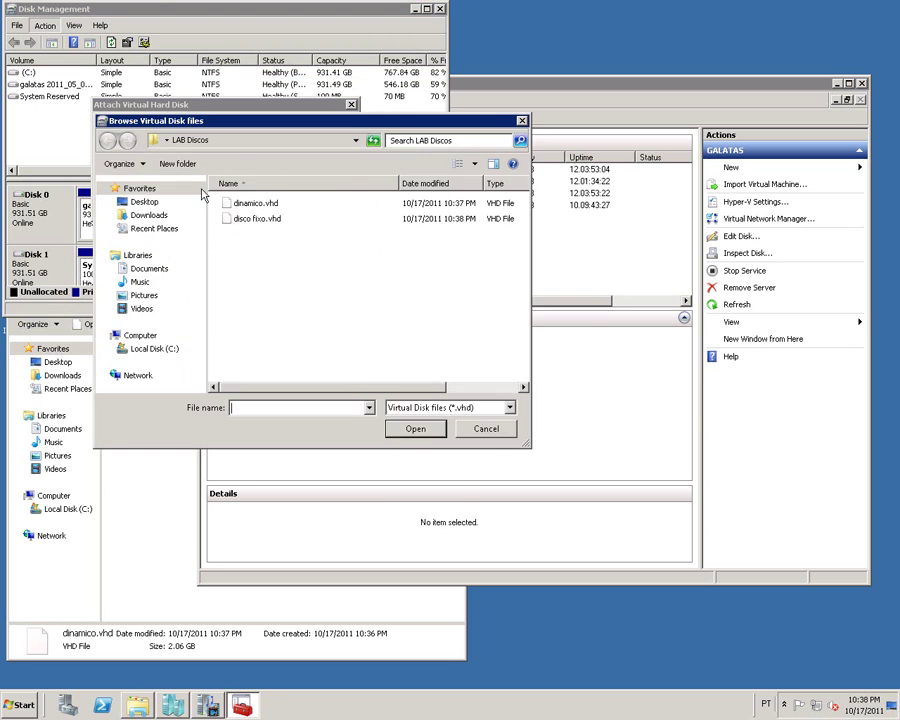
pyautogui.doubleClick(240, 204)
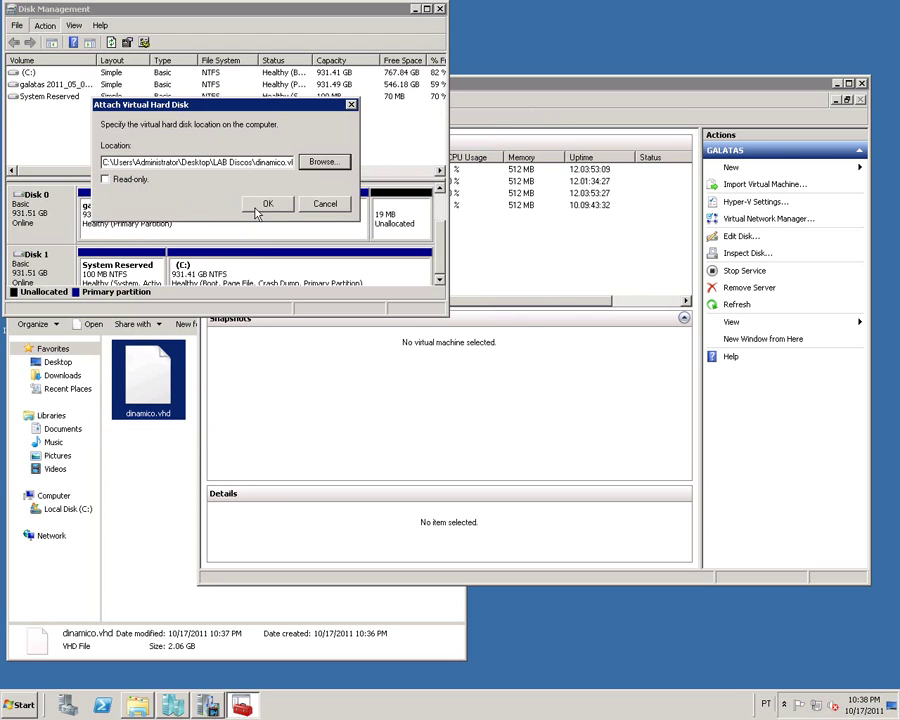
pyautogui.click(256, 206)
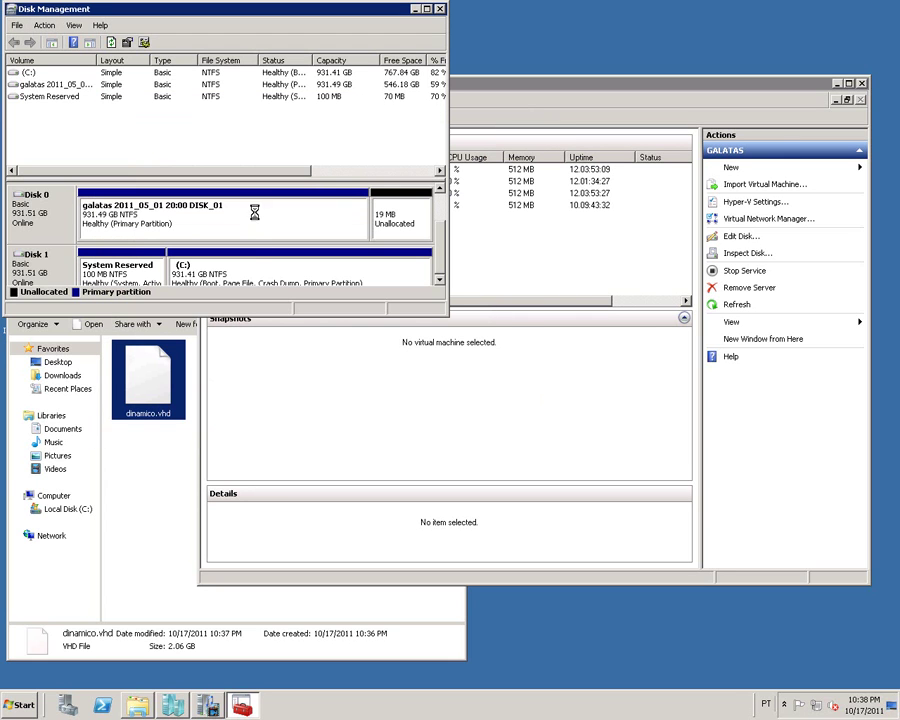
pyautogui.click(441, 281)
pyautogui.click(142, 206)
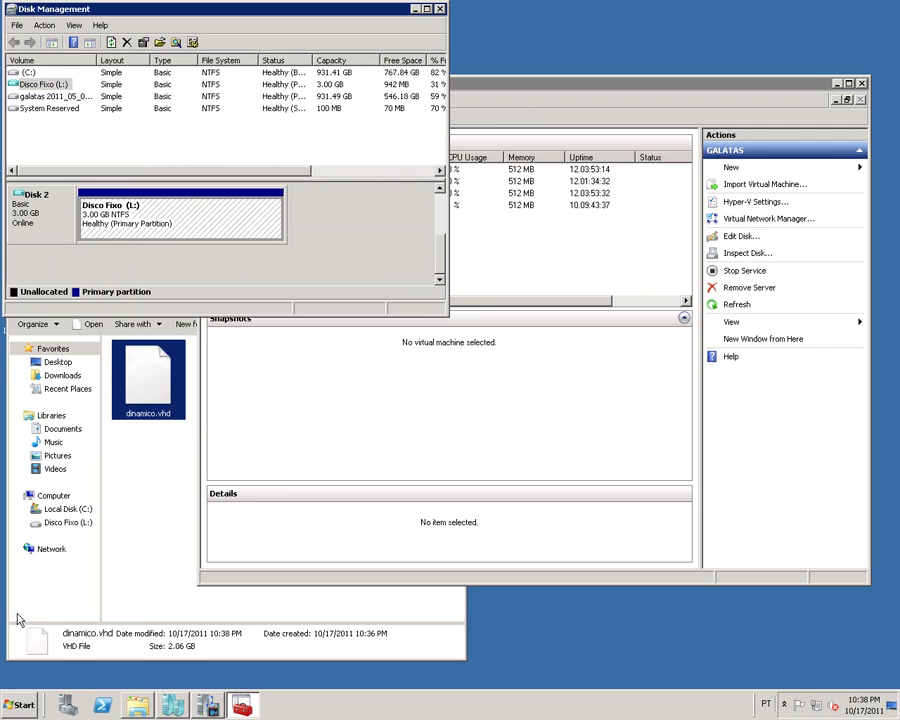
# Open the attached Disco Fixo (L:) drive from Computer and rename the volume as Dinâmico.
pyautogui.click(14, 708)
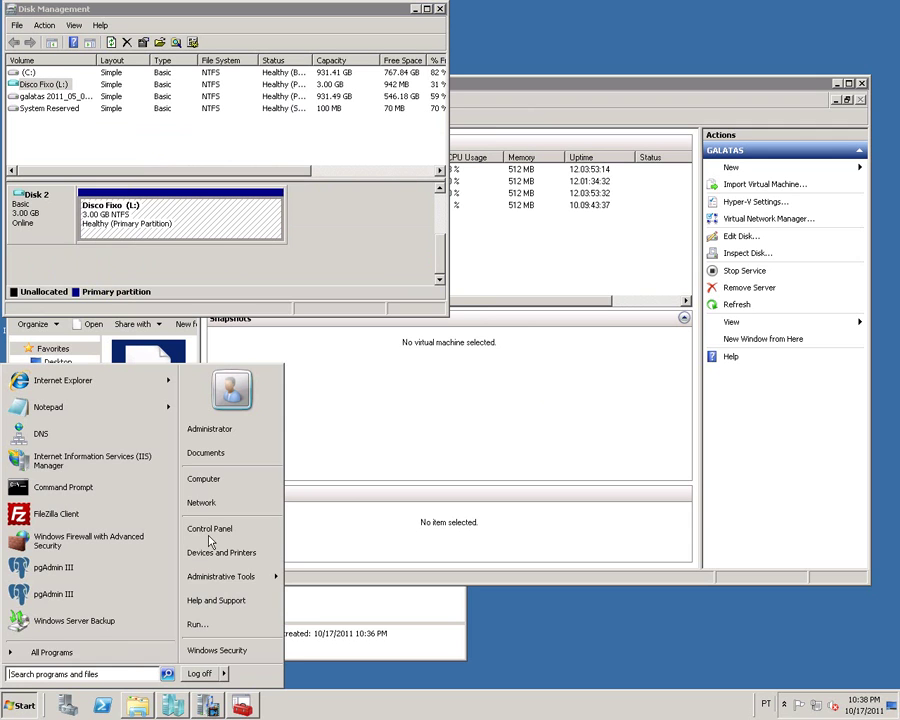
pyautogui.click(210, 485)
pyautogui.doubleClick(466, 258)
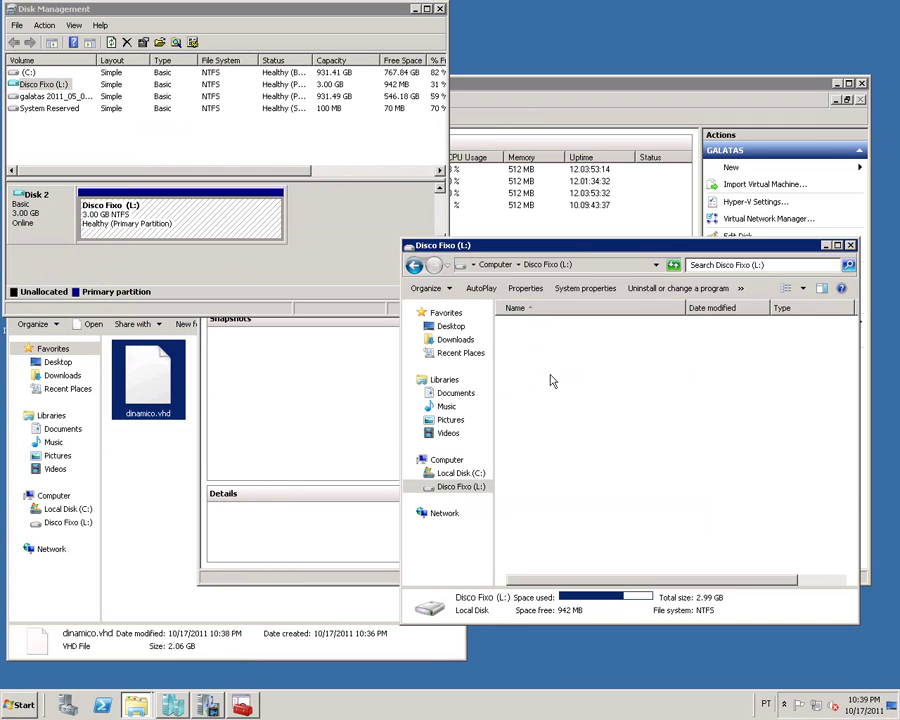
pyautogui.rightClick(454, 488)
pyautogui.click(476, 443)
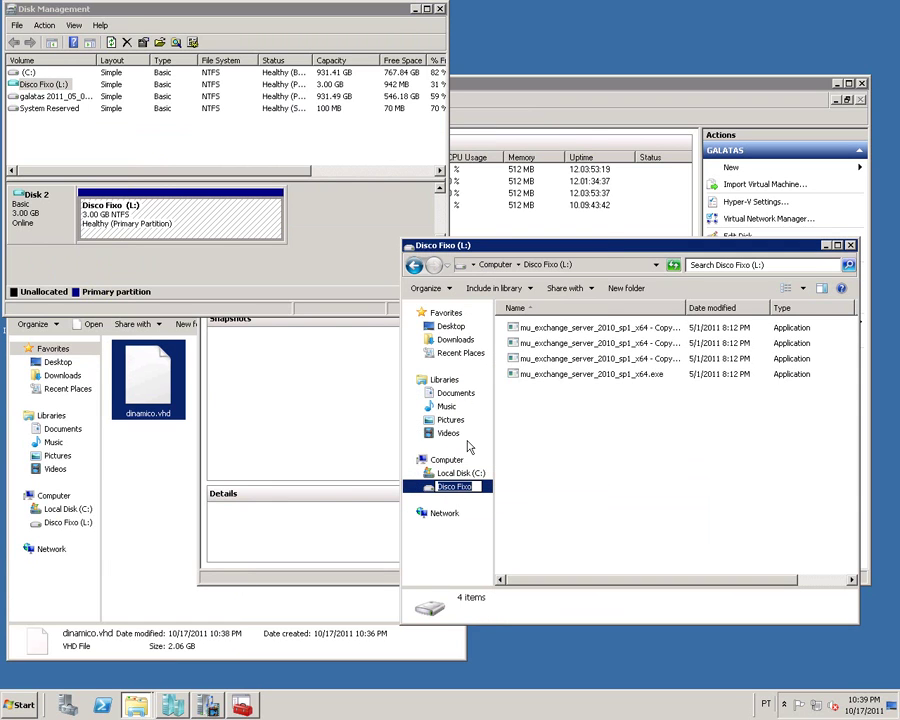
pyautogui.write('Dinâmico')
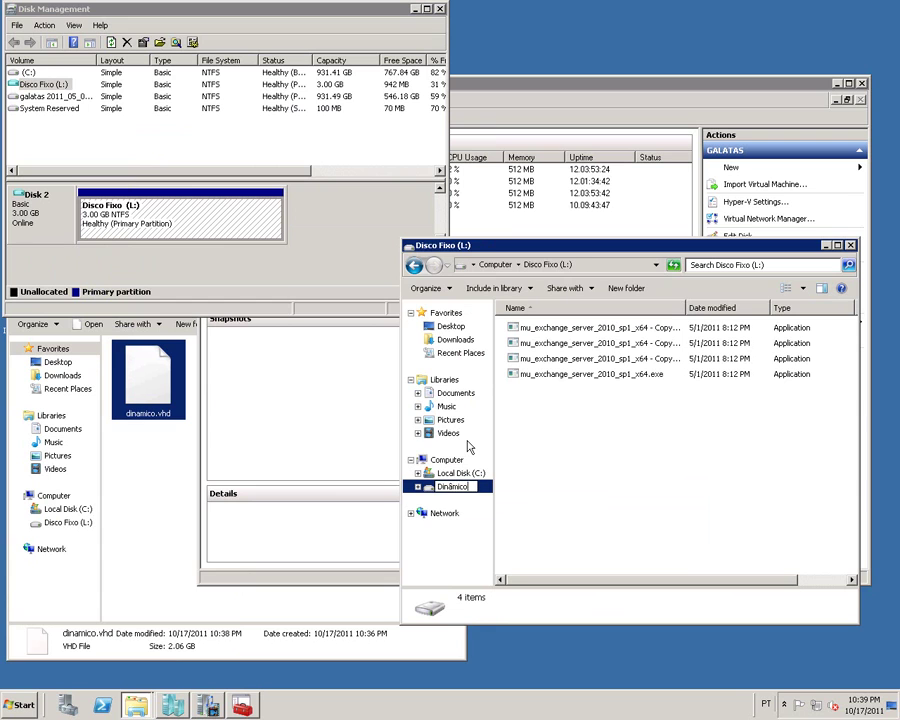
pyautogui.press('Return')
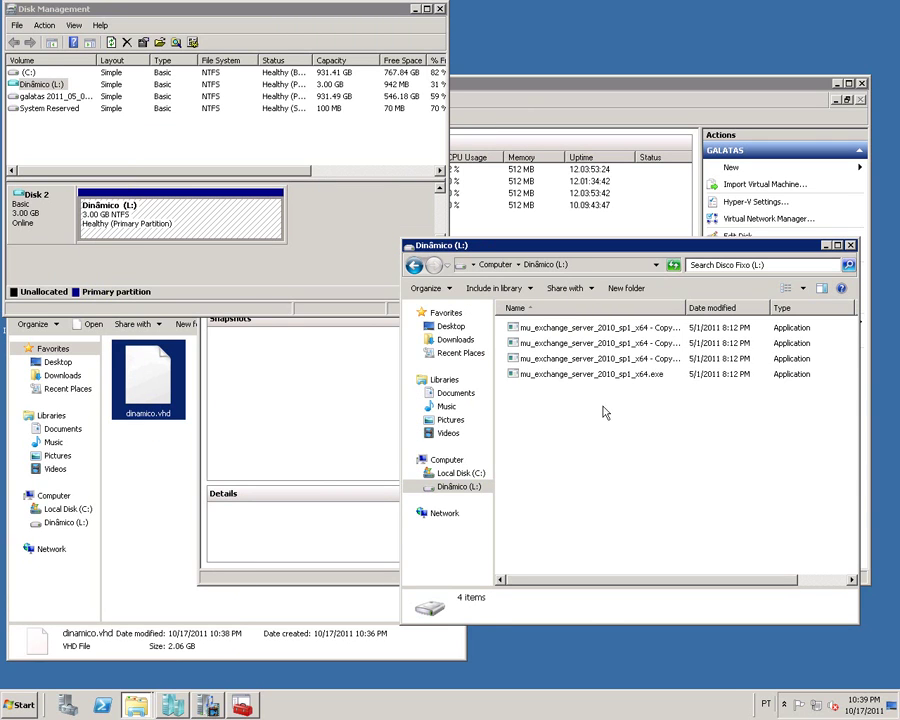
# Duplicate mu_exchange_server_2010_sp1_x64.exe on the Dinâmico (L:) drive and try to paste a second copy.
pyautogui.click(557, 378)
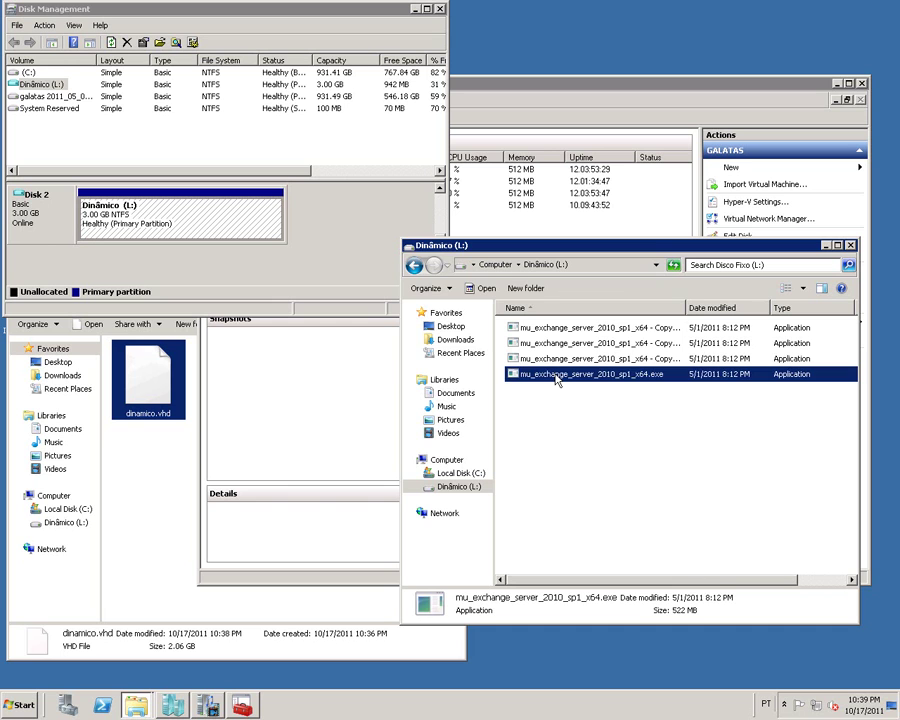
pyautogui.hotkey('ctrl', 'c')
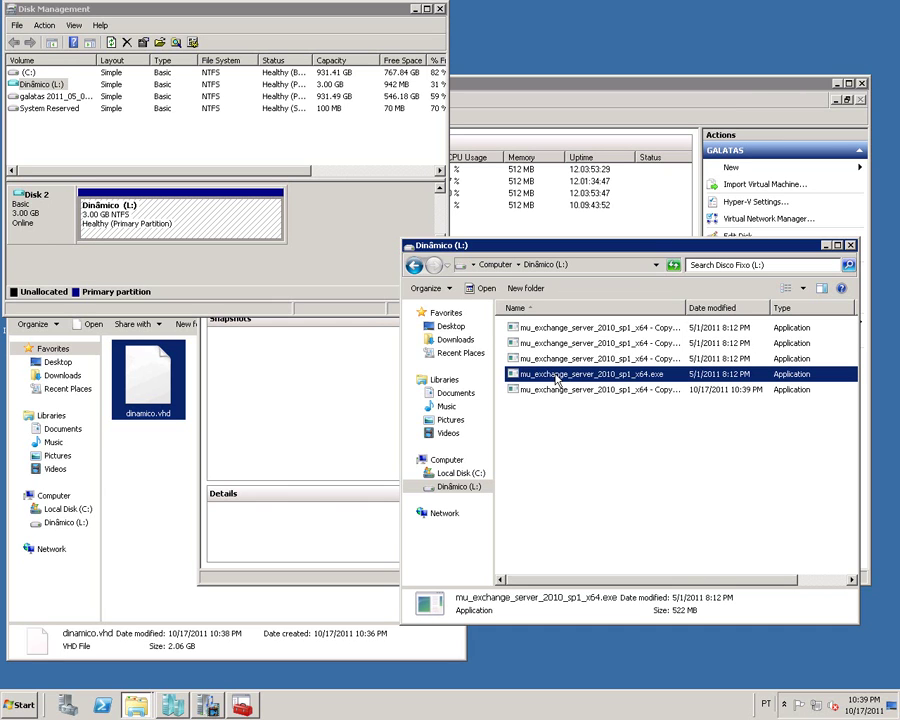
pyautogui.hotkey('ctrl', 'v')
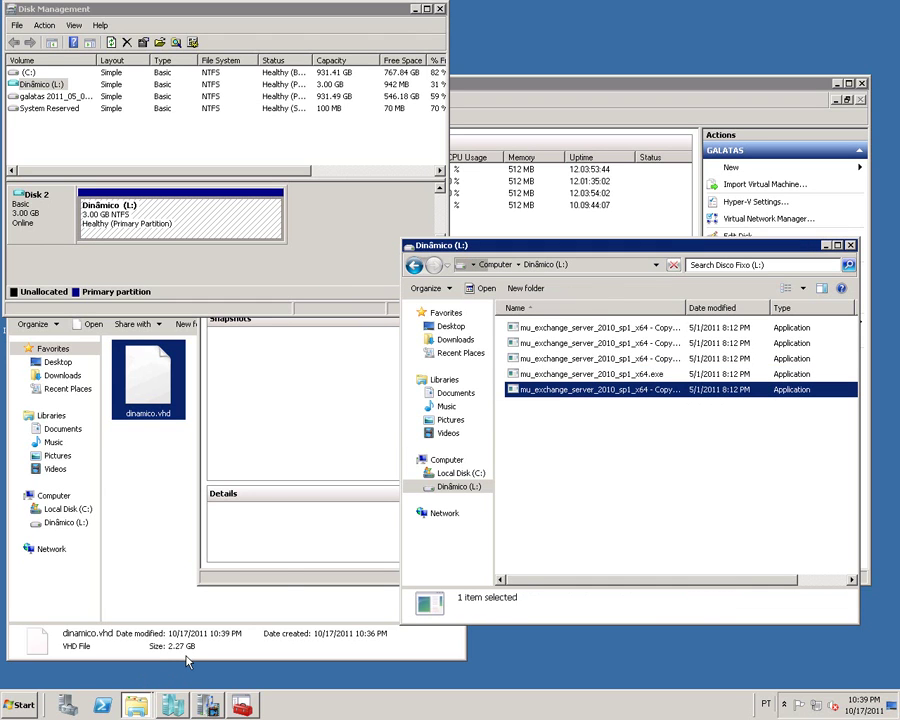
pyautogui.hotkey('ctrl', 'v')
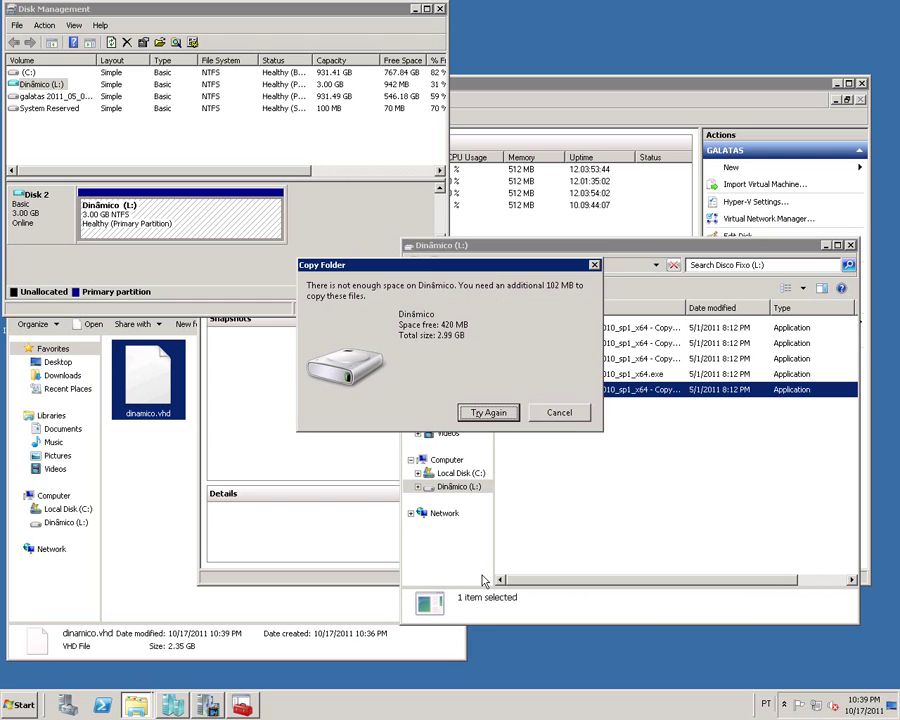
pyautogui.click(561, 413)
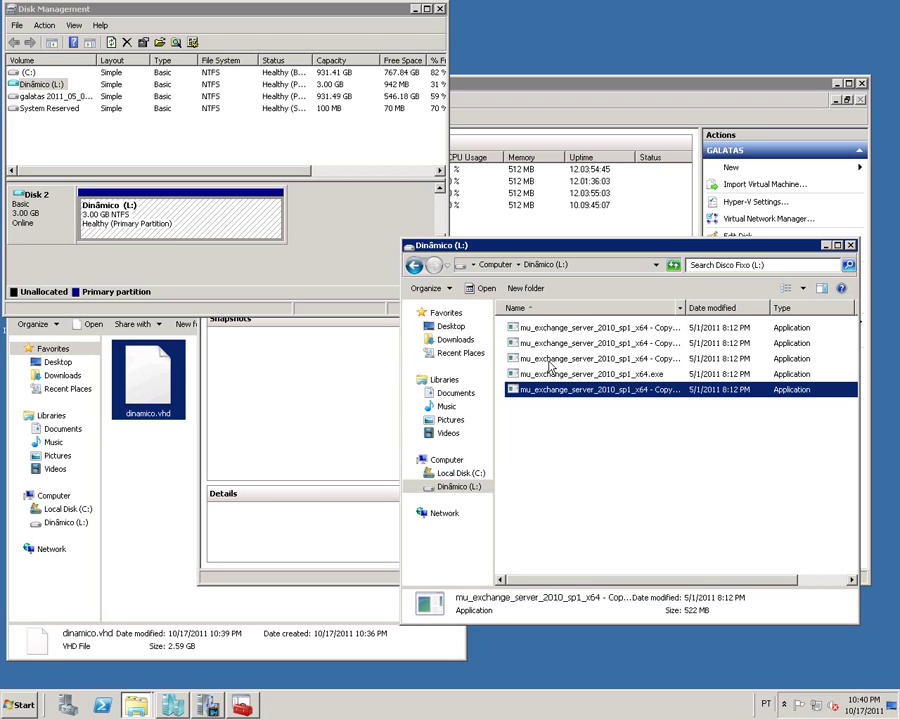
# Delete all files from the Dinâmico (L:) drive and check the size of dinamico.vhd in LAB Discos.
pyautogui.moveTo(619, 447); pyautogui.dragTo(520, 320)
pyautogui.press('Delete')
pyautogui.press('Return')
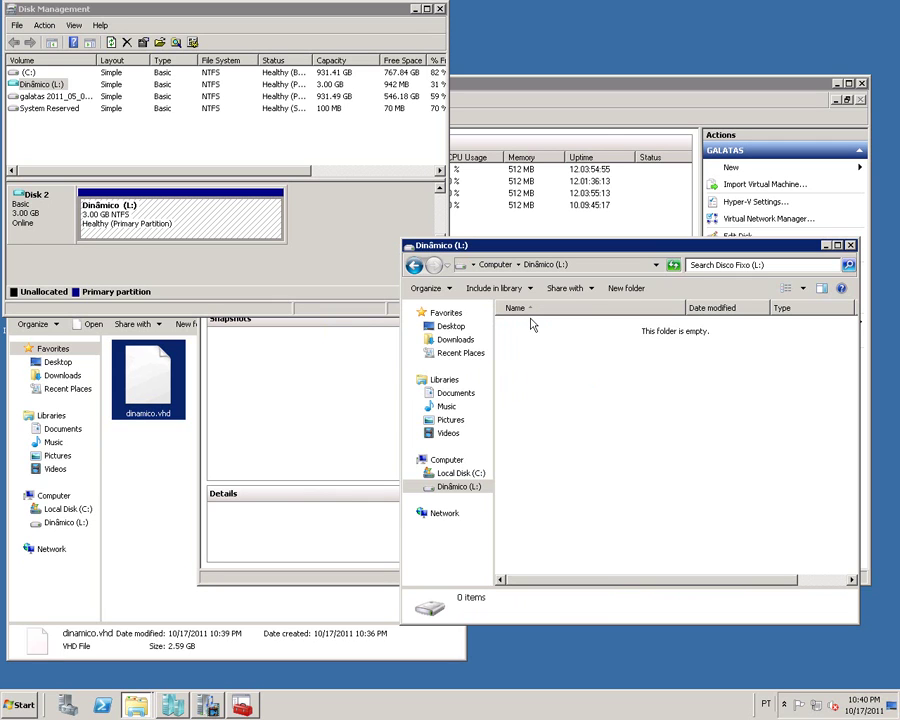
pyautogui.click(135, 416)
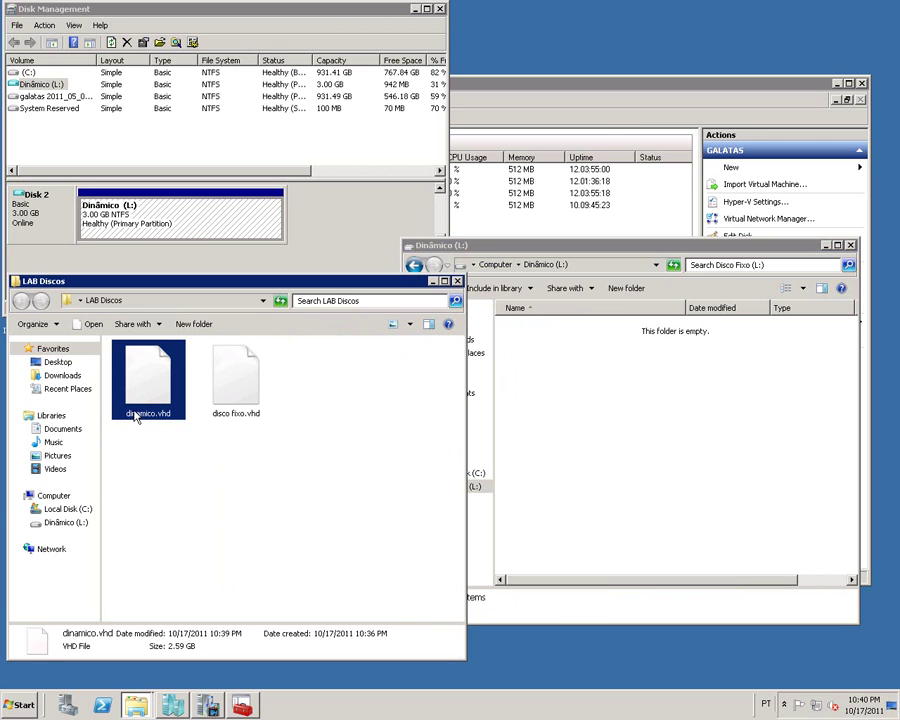
pyautogui.click(554, 426)
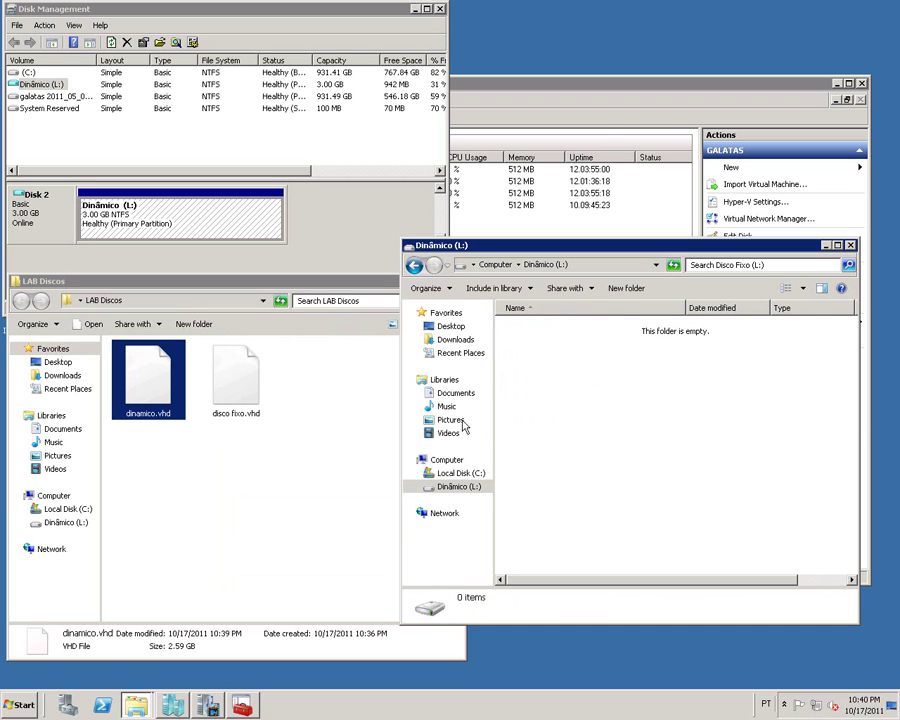
# Minimize the Dinâmico (L:) window, view the device properties of Disk 2 in Disk Management, and close them.
pyautogui.click(825, 245)
pyautogui.click(366, 230)
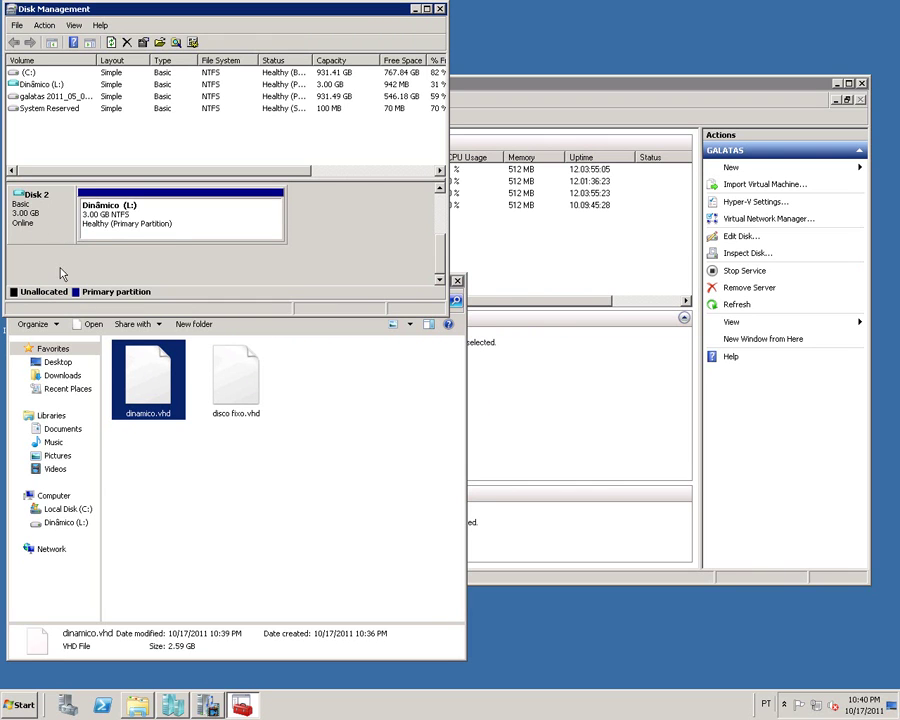
pyautogui.rightClick(55, 226)
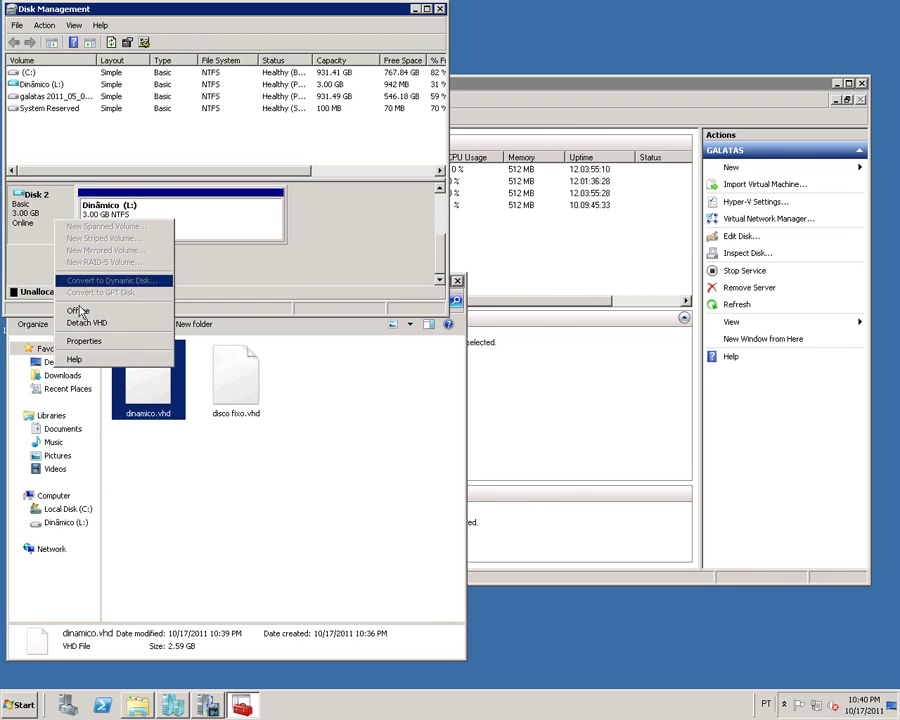
pyautogui.click(86, 340)
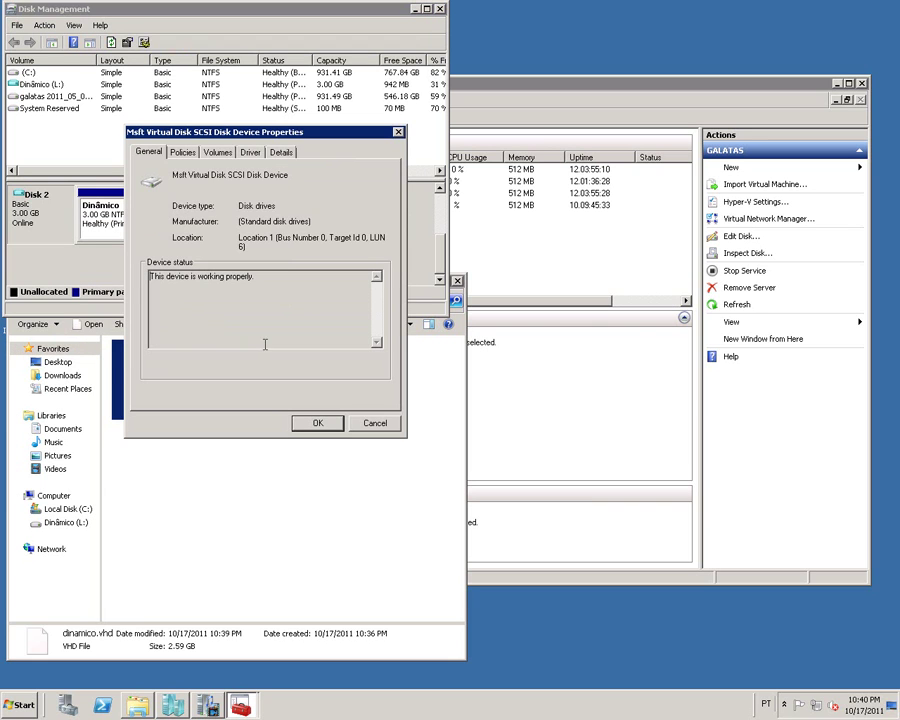
pyautogui.click(398, 132)
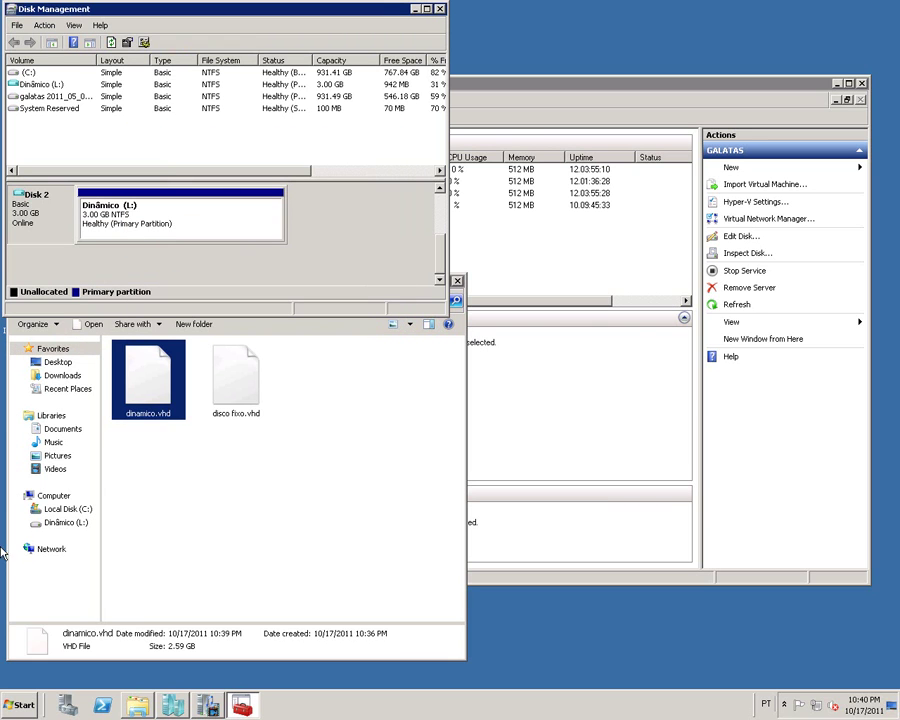
# Restore the Dinâmico (L:) window, go back to Computer to check the drive's free space, and close the window.
pyautogui.click(22, 705)
pyautogui.click(242, 479)
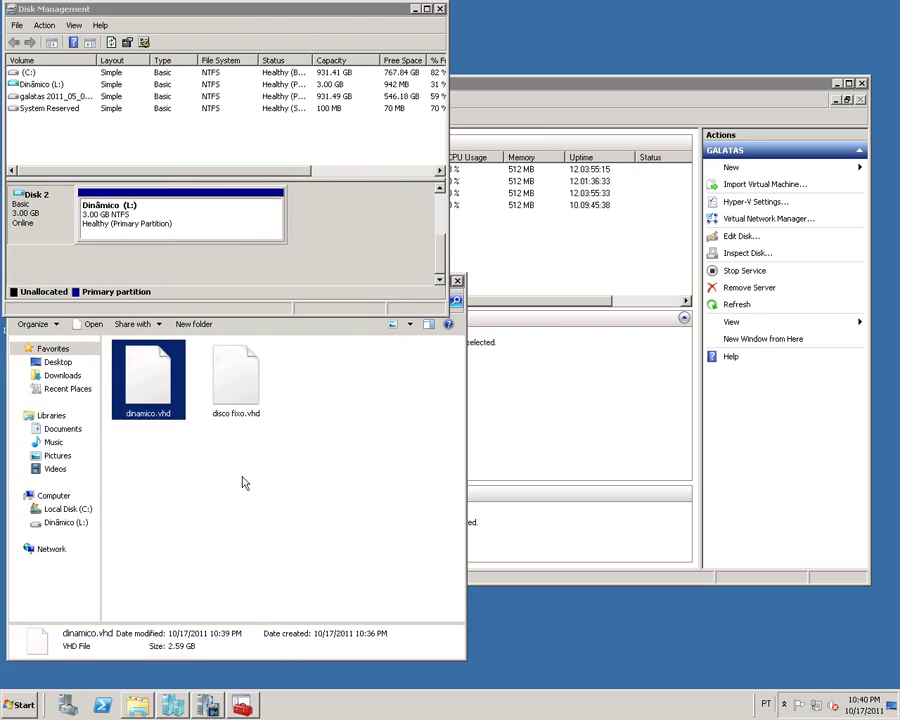
pyautogui.click(452, 487)
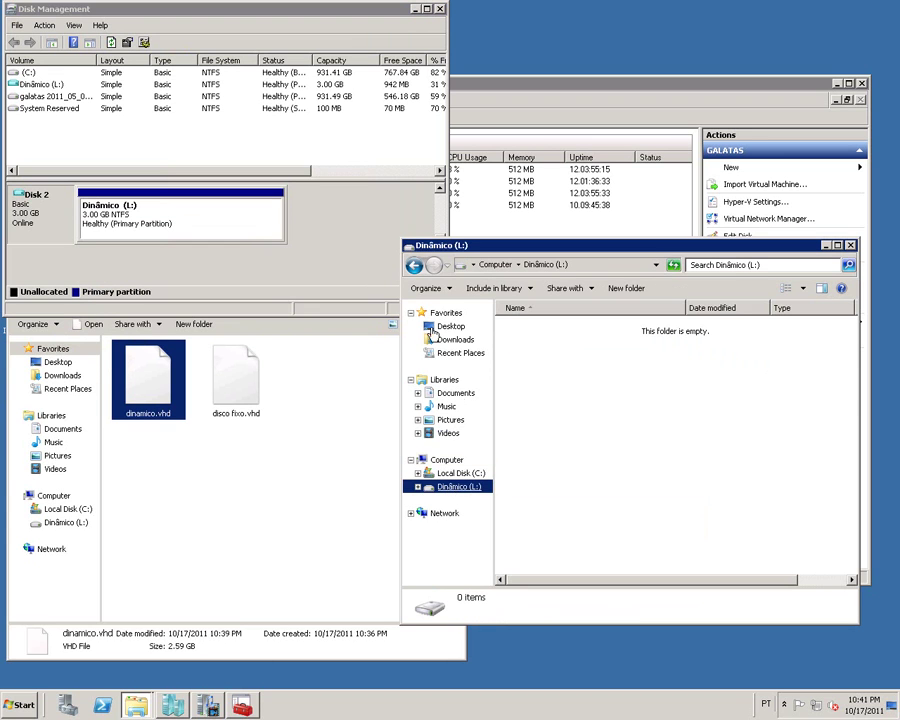
pyautogui.click(415, 265)
pyautogui.click(560, 394)
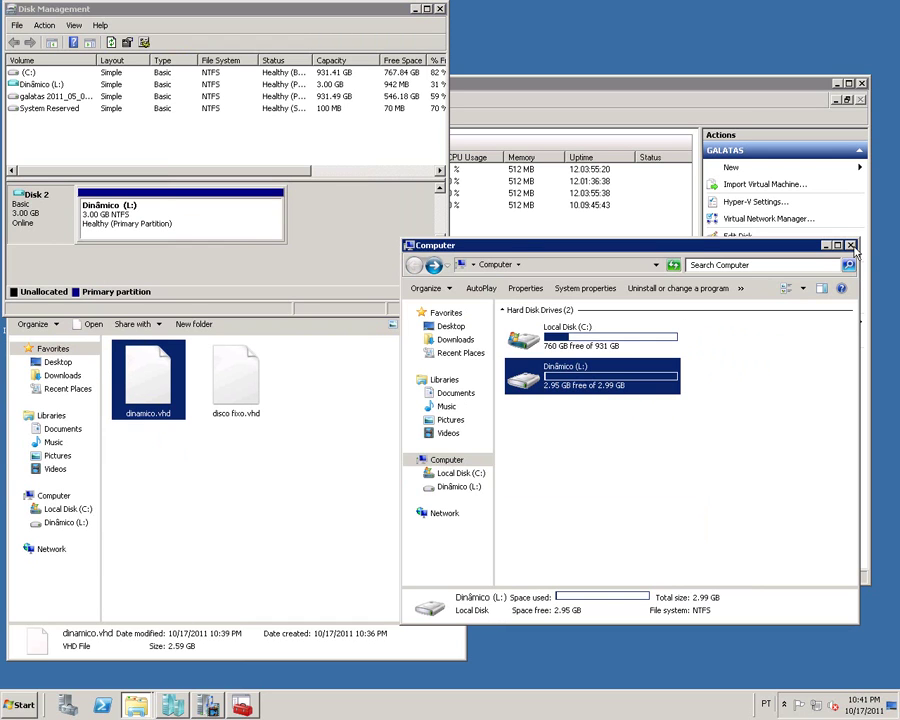
pyautogui.hotkey('alt', 'F4')
# Detach the dinamico.vhd virtual disk (Disk 2) in Disk Management without deleting its file.
pyautogui.rightClick(66, 213)
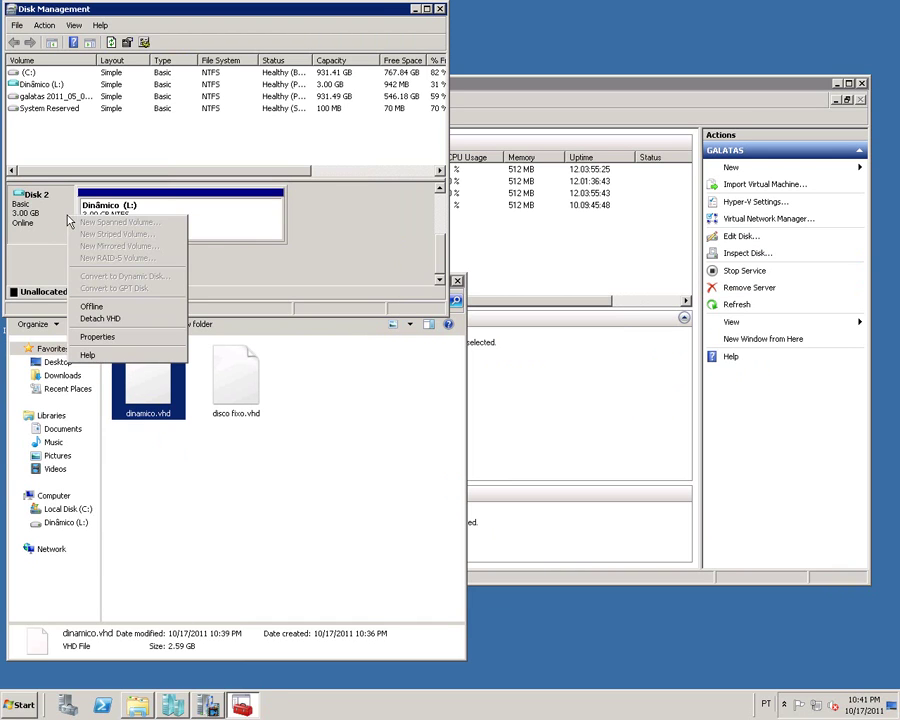
pyautogui.click(100, 319)
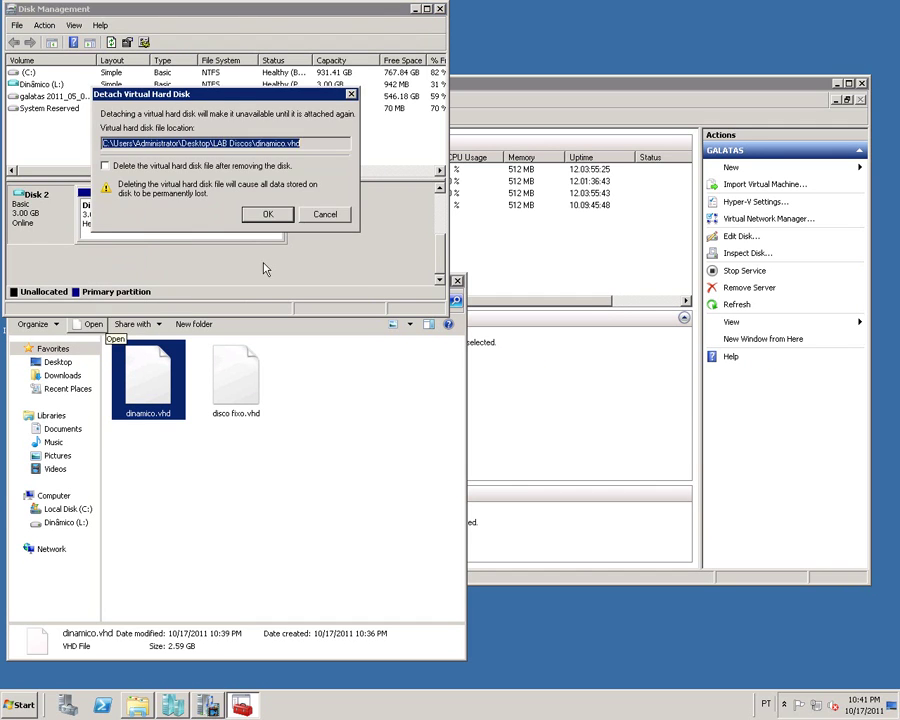
pyautogui.click(306, 213)
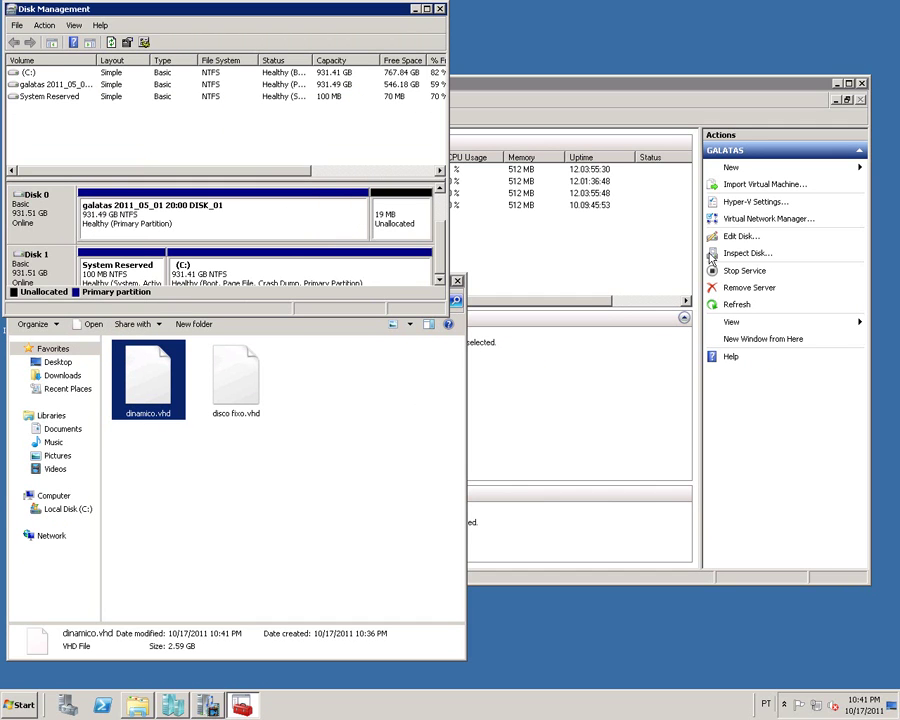
# Compact dinamico.vhd from the LAB Discos folder with Hyper-V Manager's Edit Virtual Hard Disk Wizard.
pyautogui.click(735, 238)
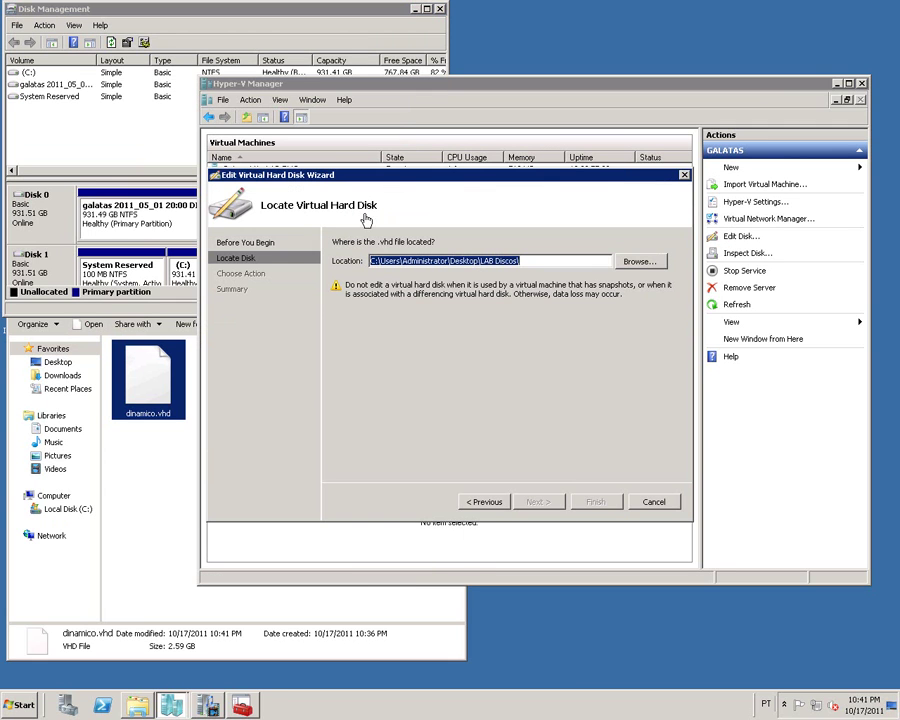
pyautogui.click(630, 263)
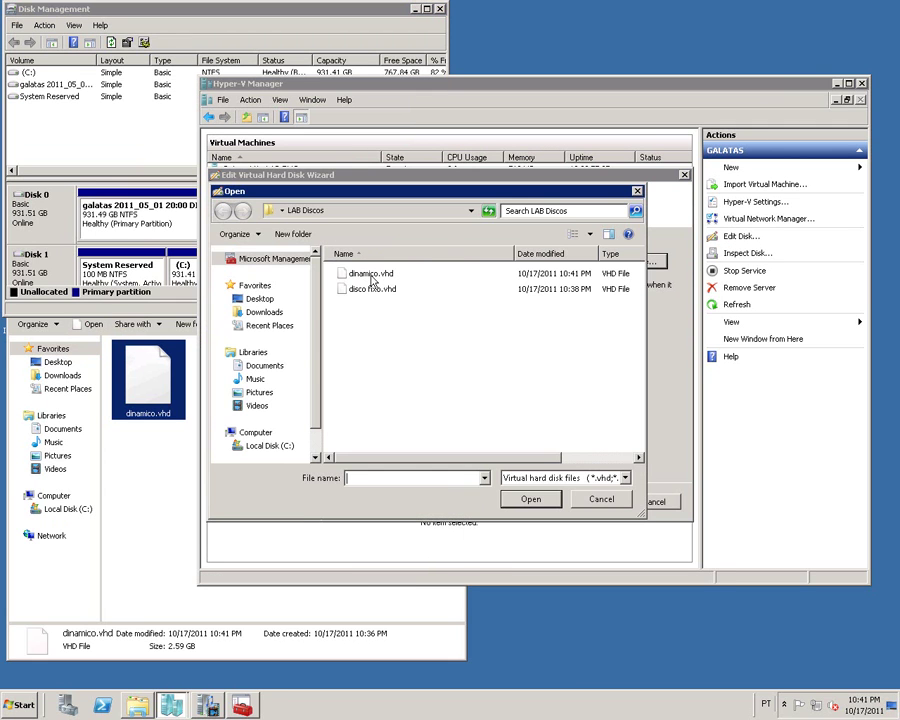
pyautogui.doubleClick(320, 267)
pyautogui.click(534, 502)
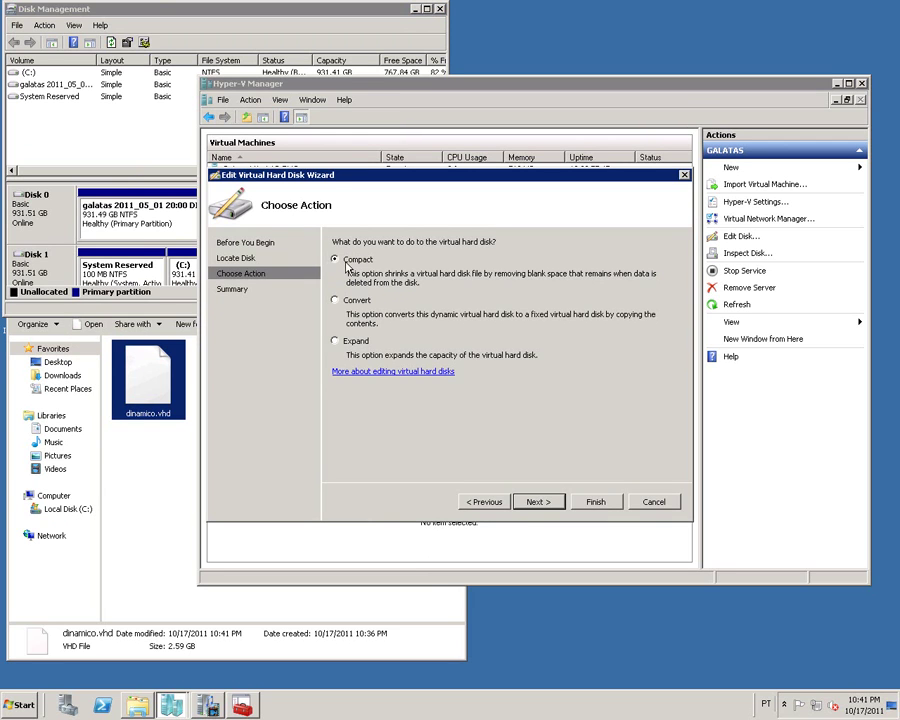
pyautogui.click(556, 499)
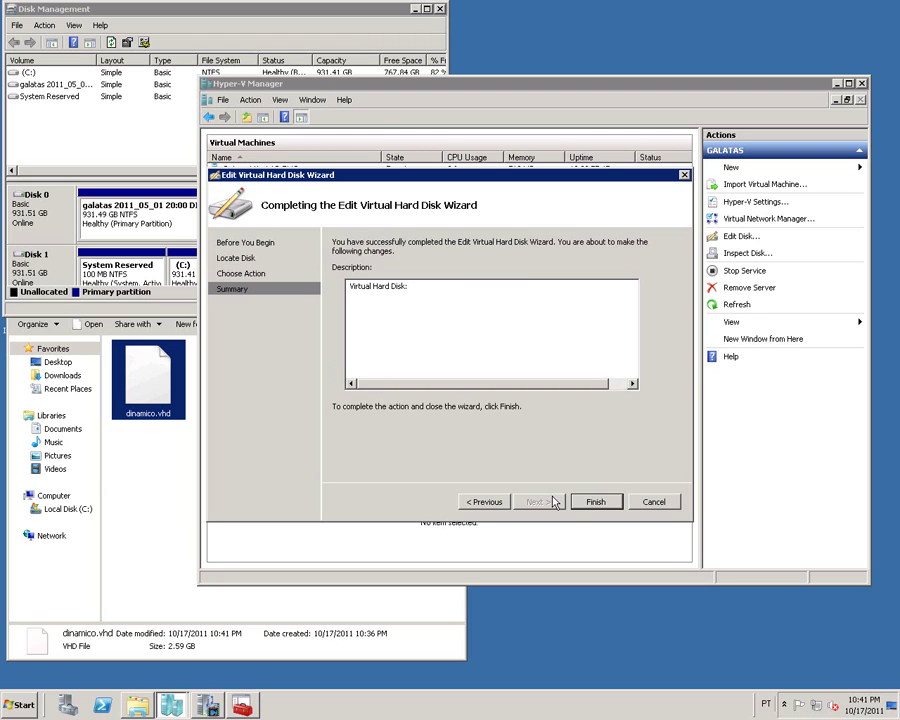
pyautogui.click(596, 501)
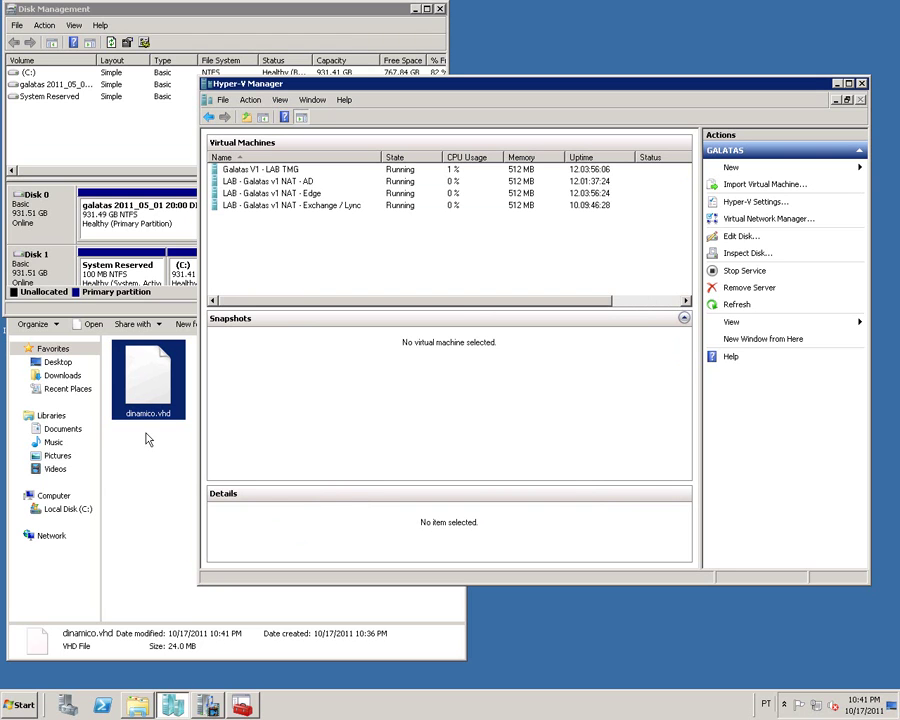
# Check the file size of the compacted dinamico.vhd in the LAB Discos folder.
pyautogui.click(168, 599)
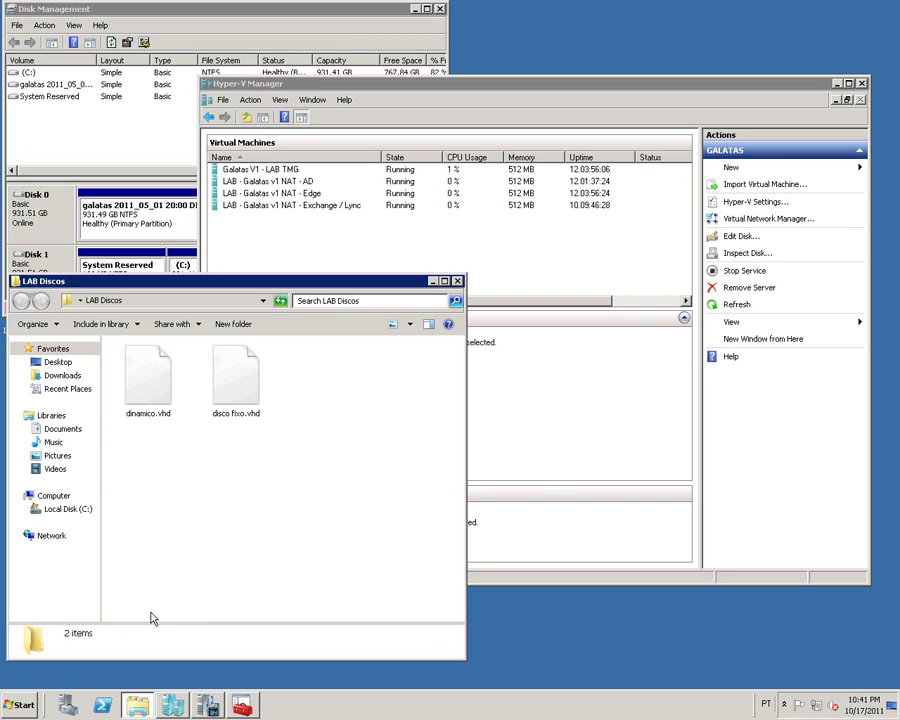
pyautogui.click(167, 382)
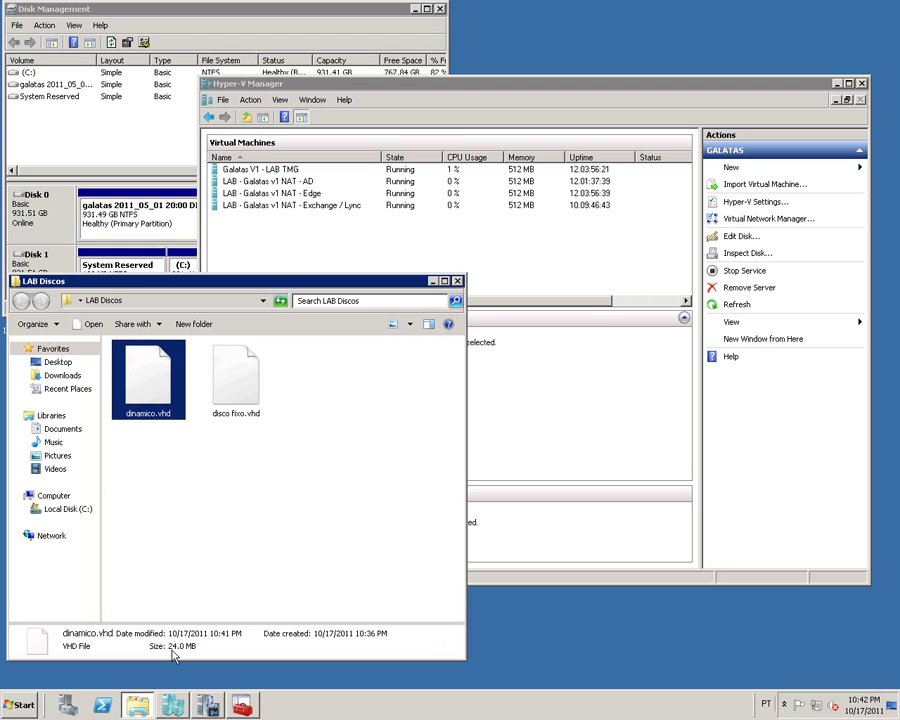
pyautogui.click(98, 152)
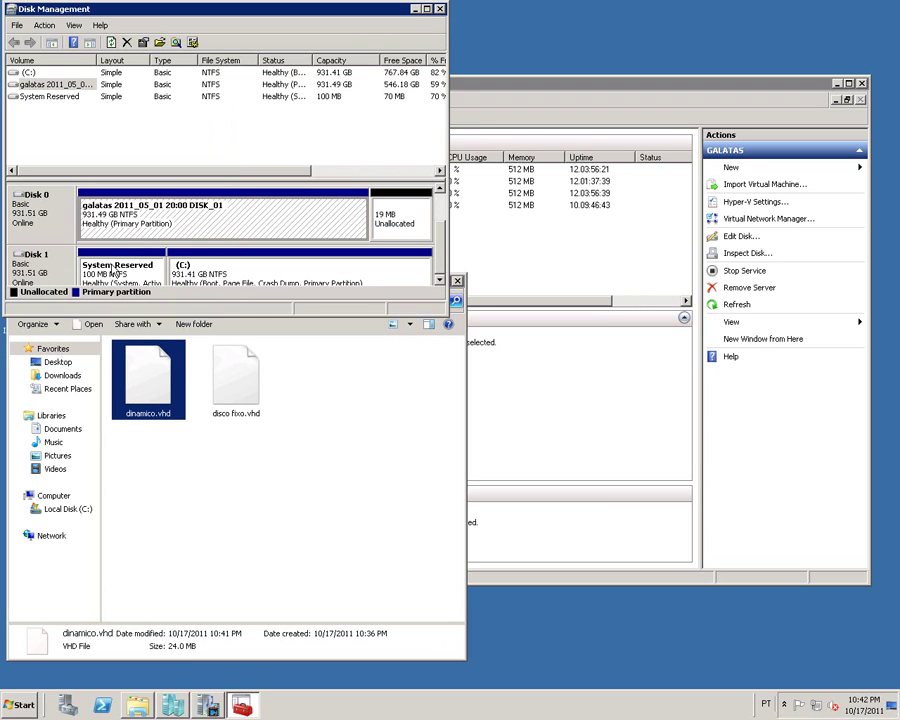
pyautogui.click(283, 440)
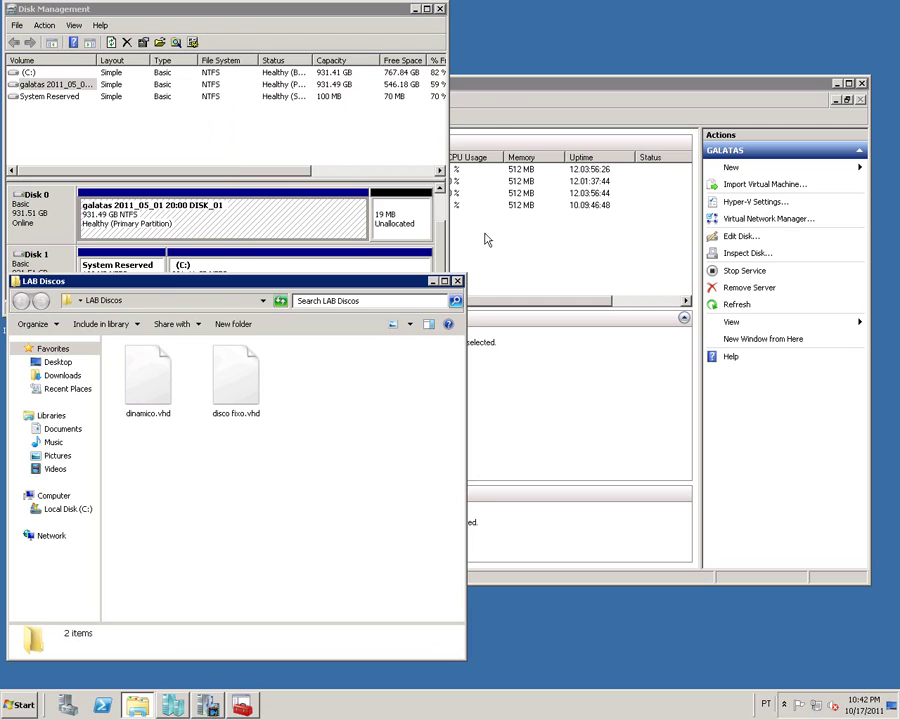
pyautogui.click(492, 117)
pyautogui.click(161, 458)
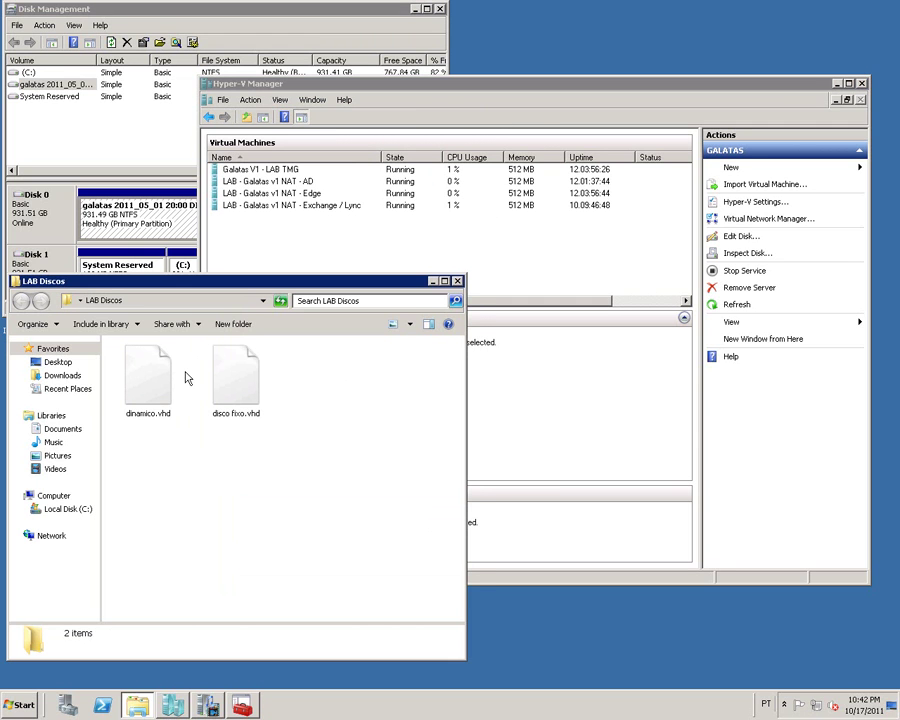
pyautogui.click(150, 410)
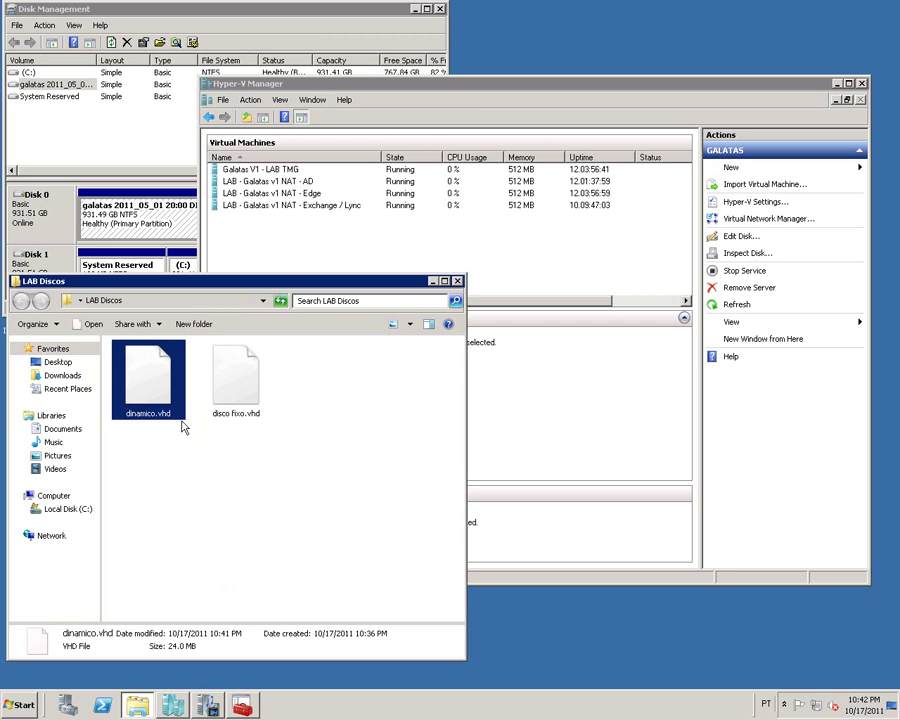
pyautogui.click(208, 469)
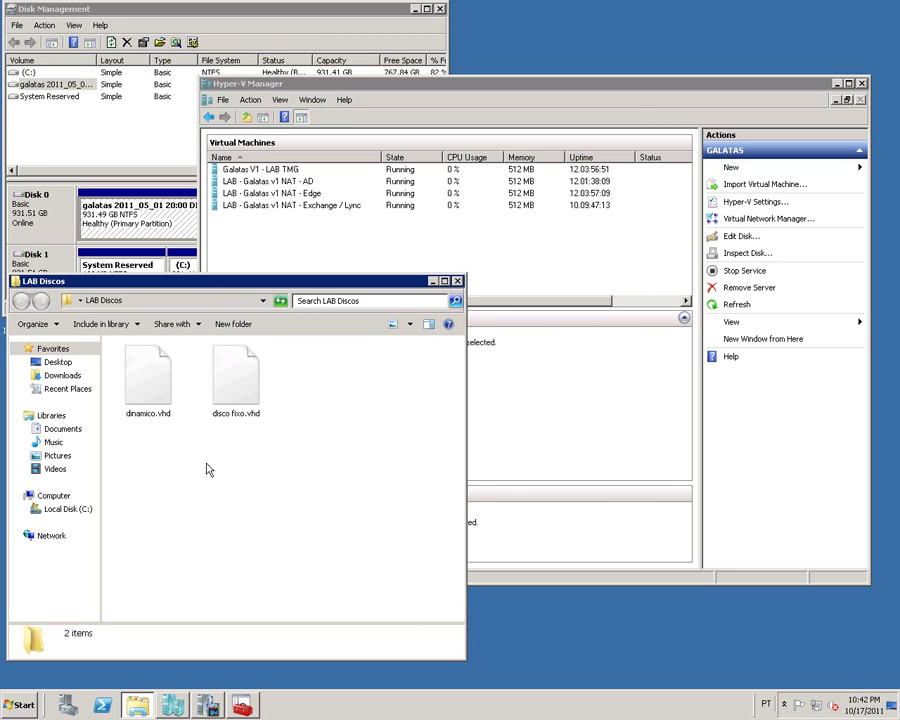
pyautogui.click(130, 372)
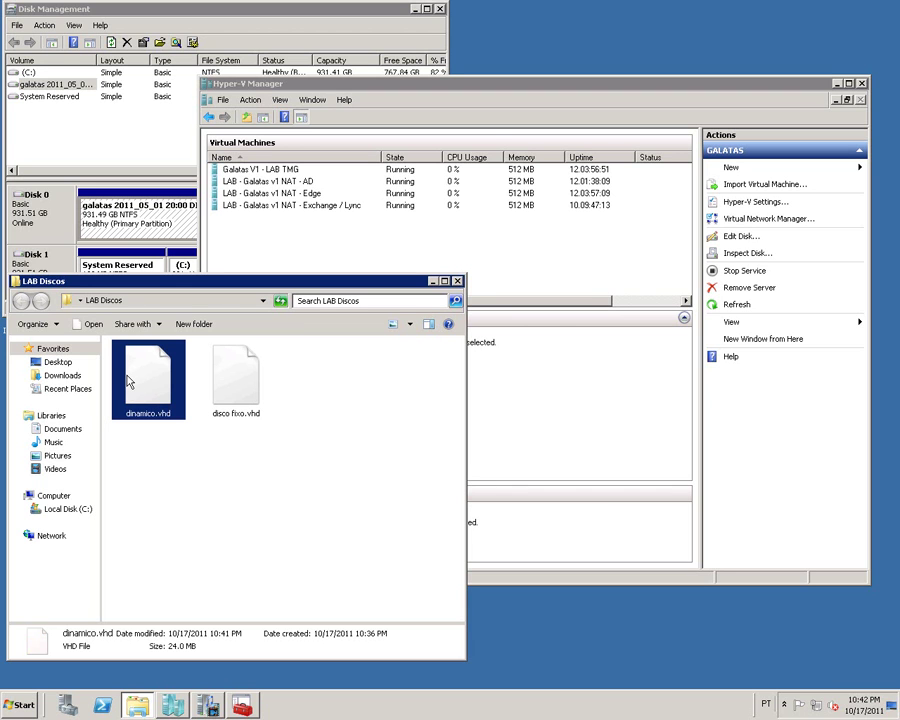
# Expand dinamico.vhd to a new size of 10 GB with Hyper-V Manager's Edit Virtual Hard Disk Wizard.
pyautogui.click(741, 236)
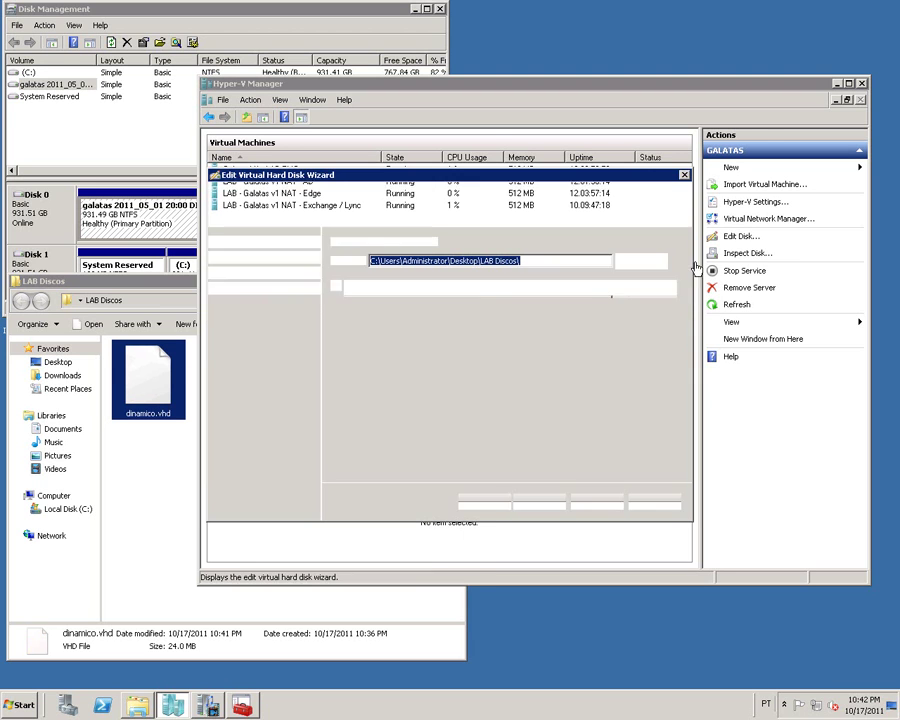
pyautogui.click(639, 261)
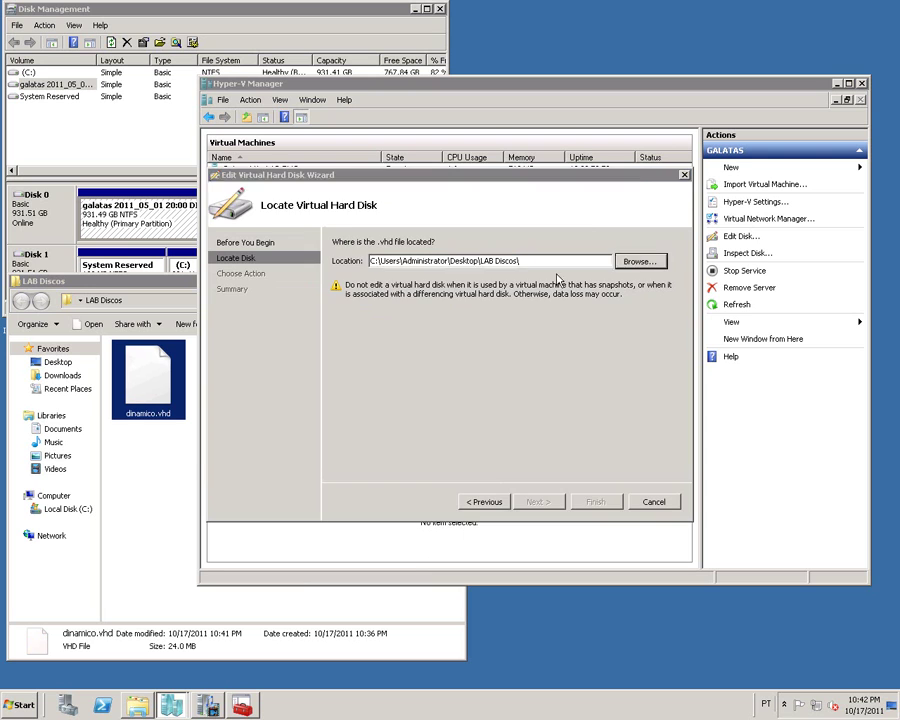
pyautogui.doubleClick(366, 276)
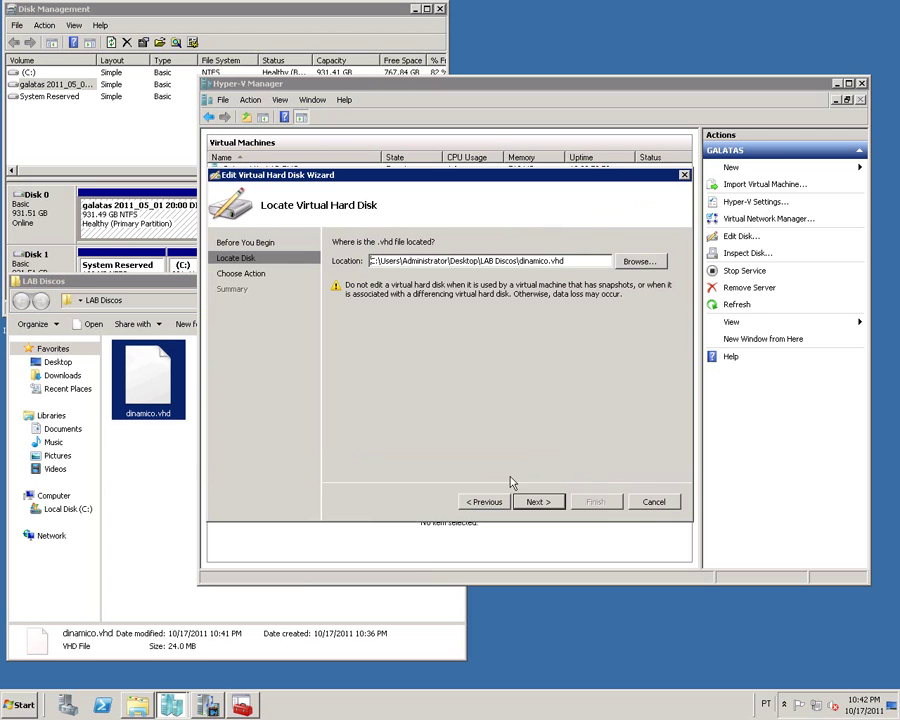
pyautogui.click(537, 502)
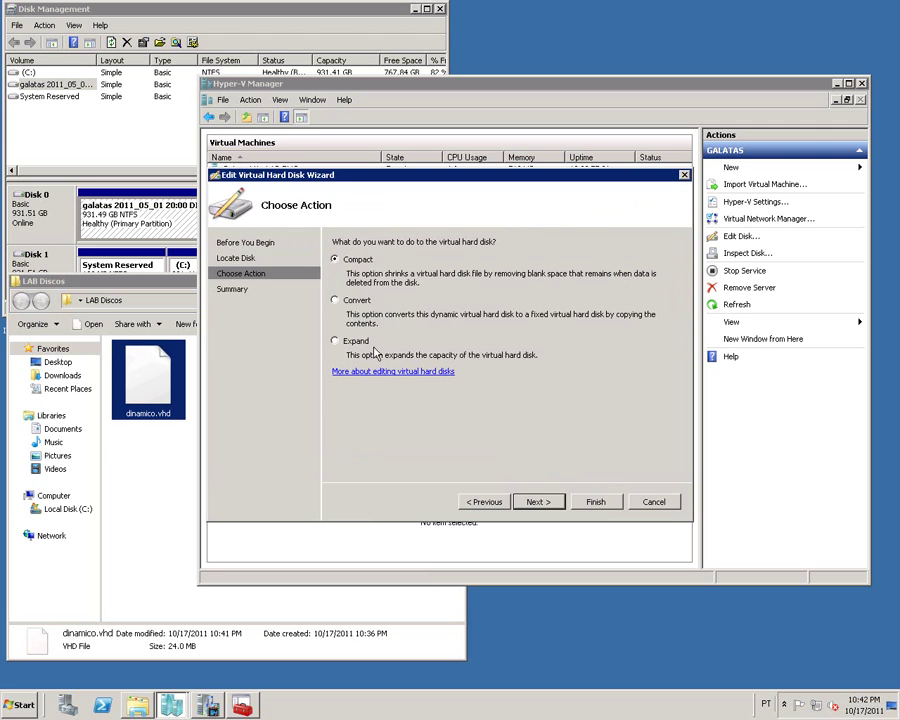
pyautogui.click(356, 300)
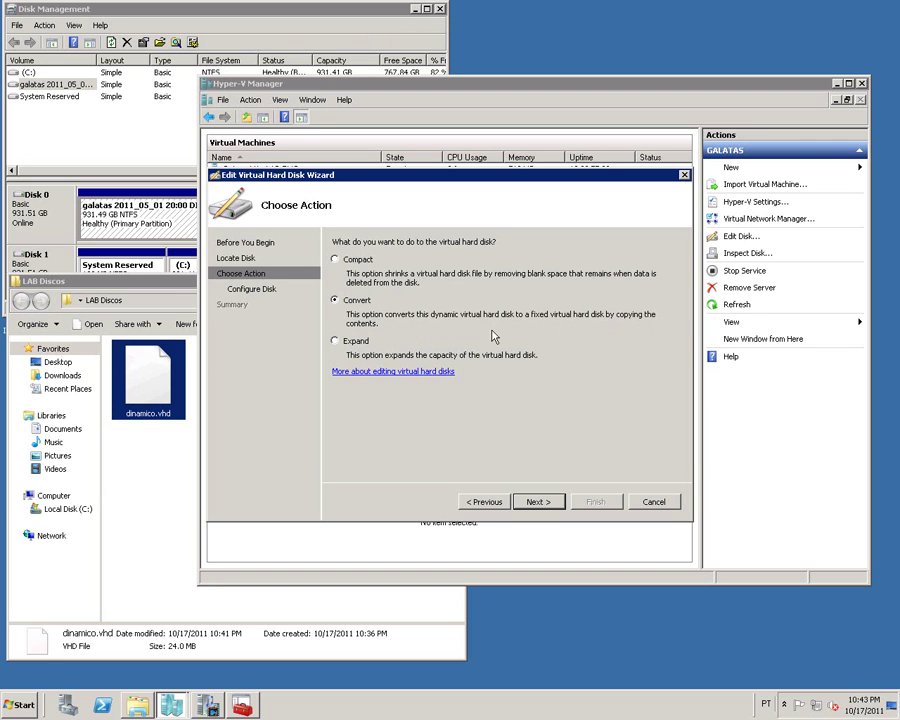
pyautogui.click(357, 344)
pyautogui.click(538, 503)
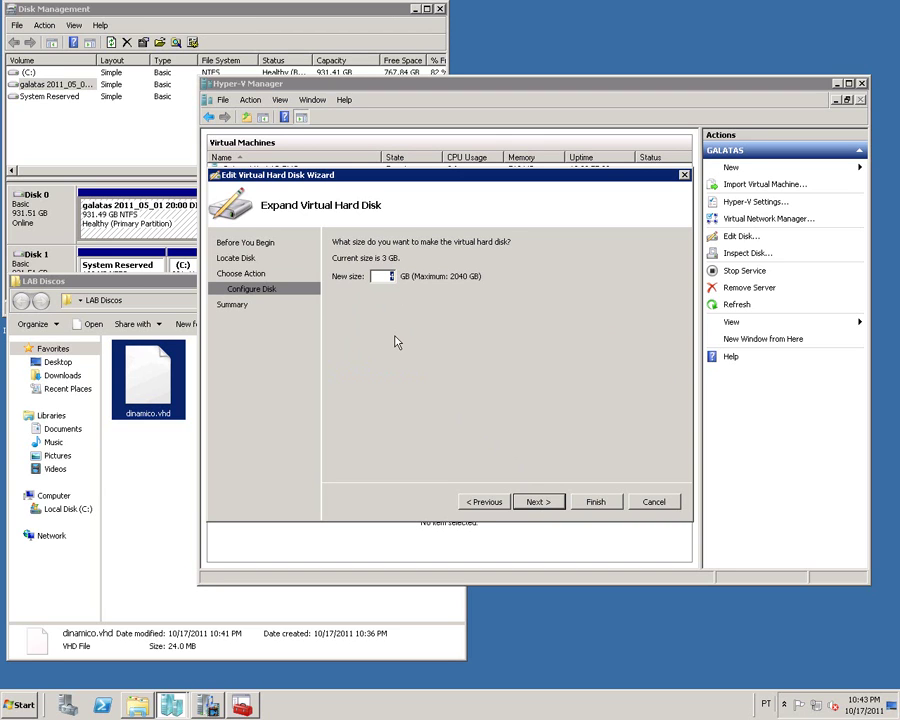
pyautogui.write('10')
pyautogui.click(558, 504)
pyautogui.click(594, 503)
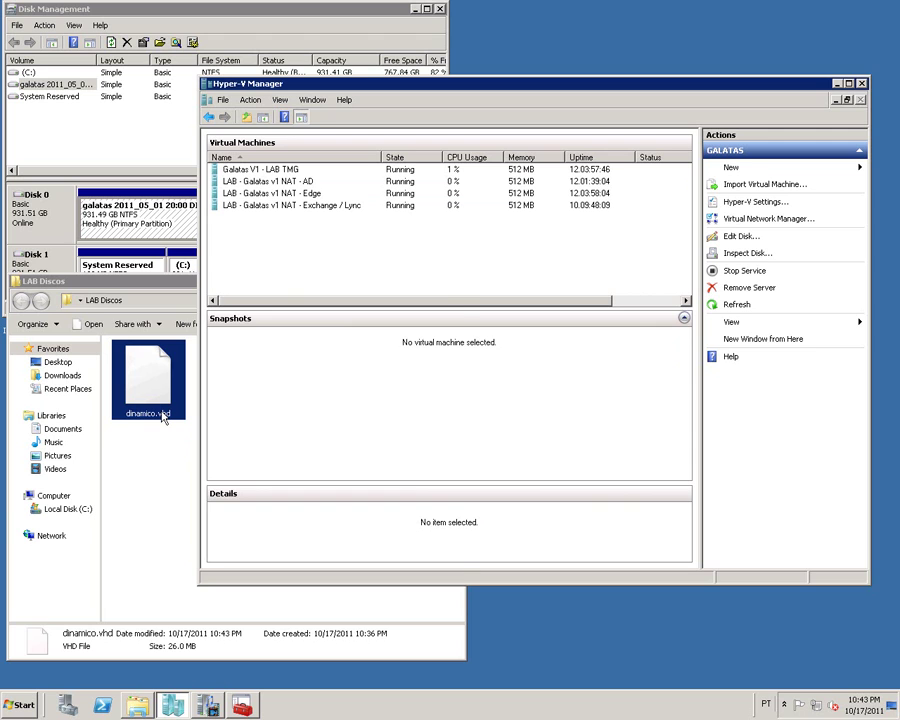
# Check the file size of the expanded dinamico.vhd in LAB Discos and inspect its virtual hard disk properties in Hyper-V Manager.
pyautogui.click(158, 432)
pyautogui.click(155, 393)
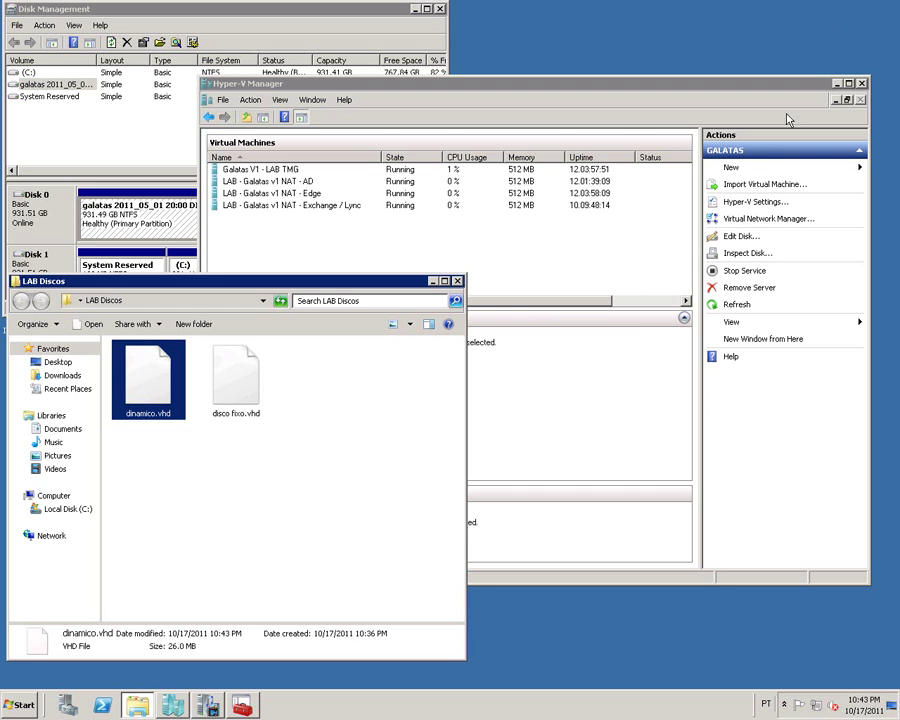
pyautogui.click(735, 253)
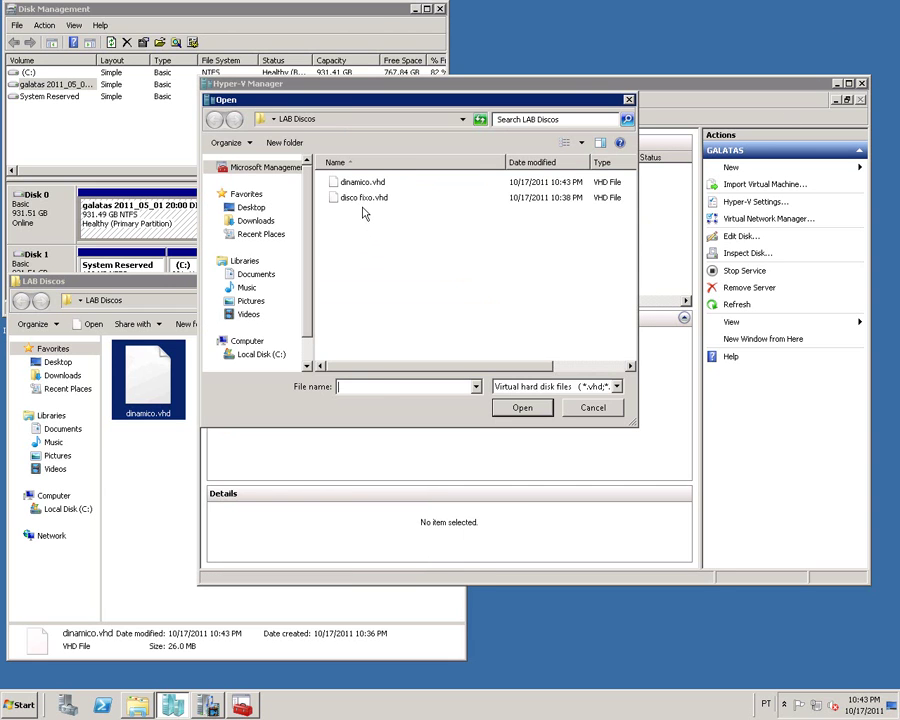
pyautogui.doubleClick(361, 182)
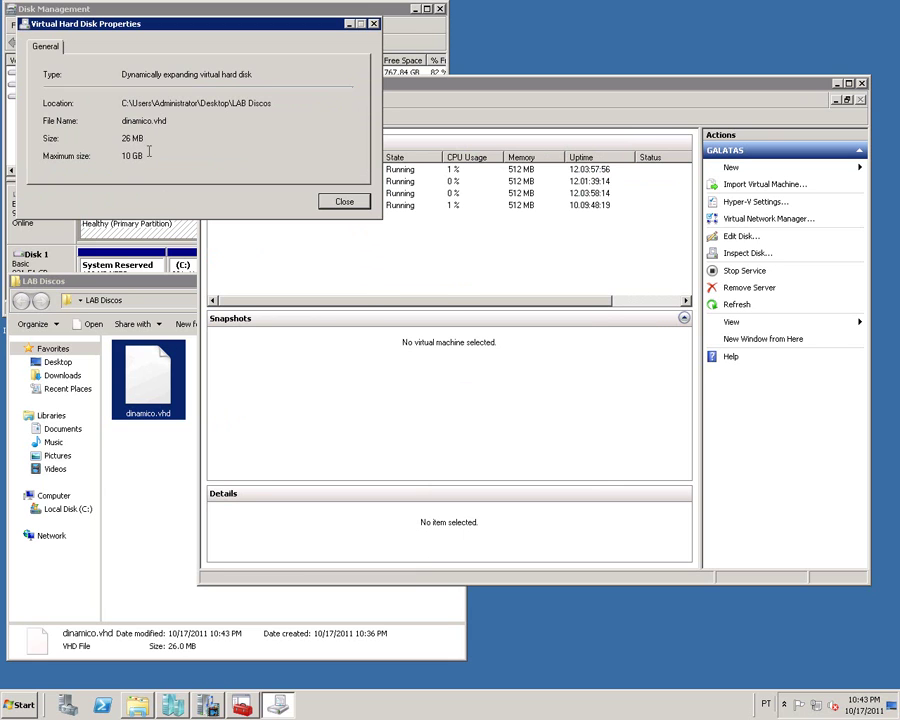
pyautogui.click(360, 204)
# Compare the file sizes of disco fixo.vhd and dinamico.vhd in the LAB Discos folder.
pyautogui.click(157, 445)
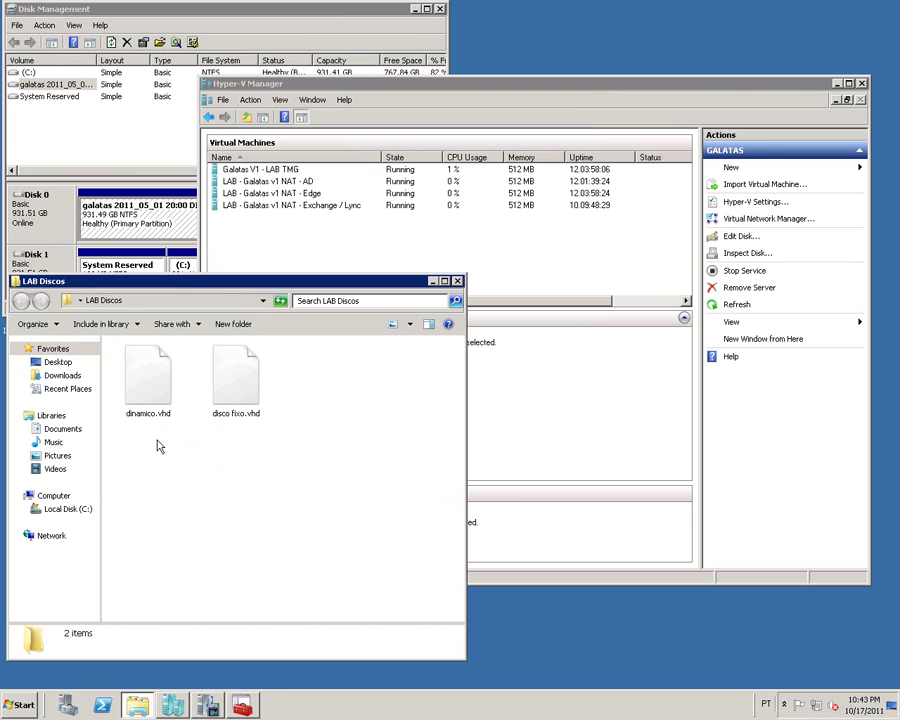
pyautogui.click(228, 405)
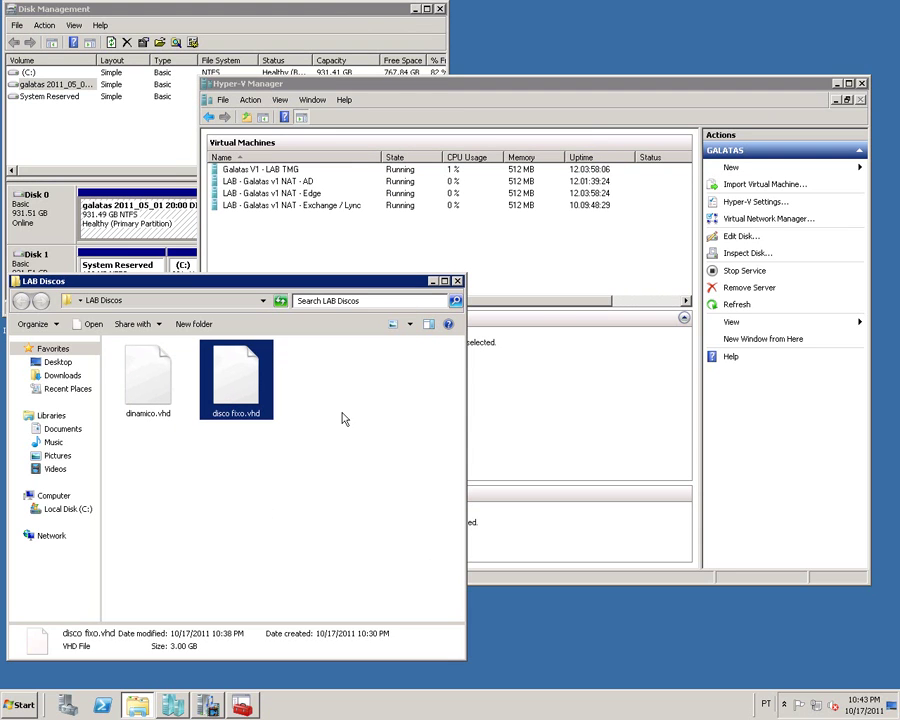
pyautogui.click(162, 396)
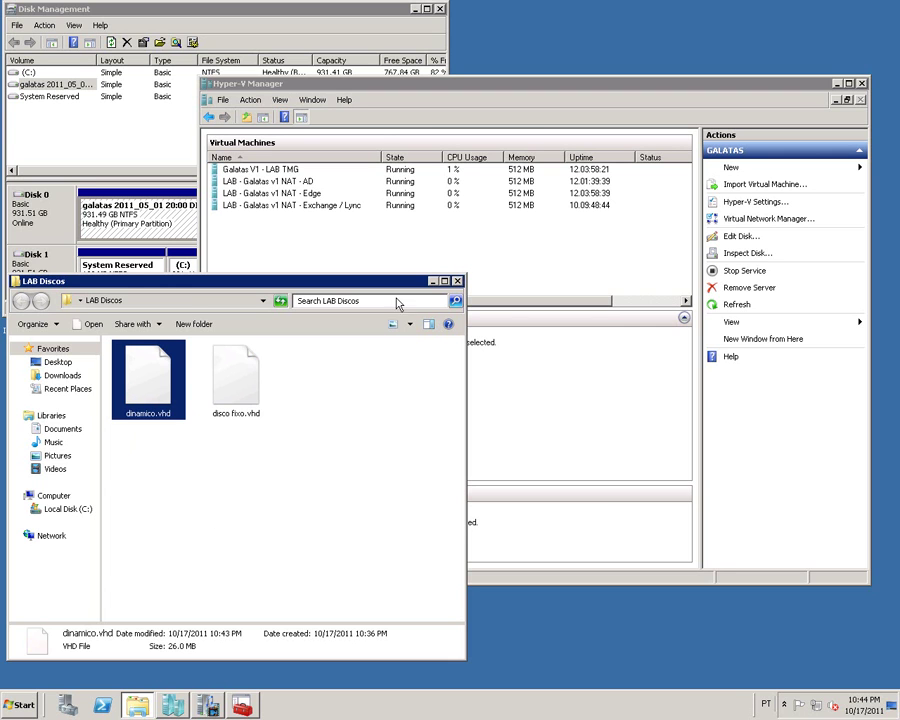
# Set up converting dinamico.vhd to a fixed-size disk named convertido para fixo in Hyper-V Manager's Edit Virtual Hard Disk Wizard, review the summary and cancel.
pyautogui.click(739, 237)
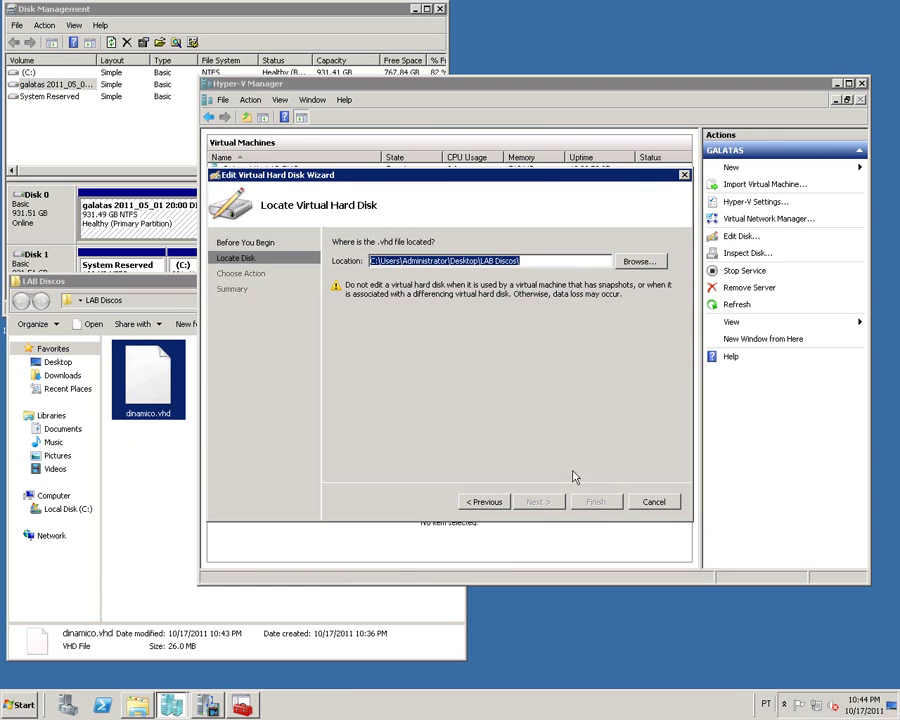
pyautogui.click(638, 261)
pyautogui.doubleClick(360, 275)
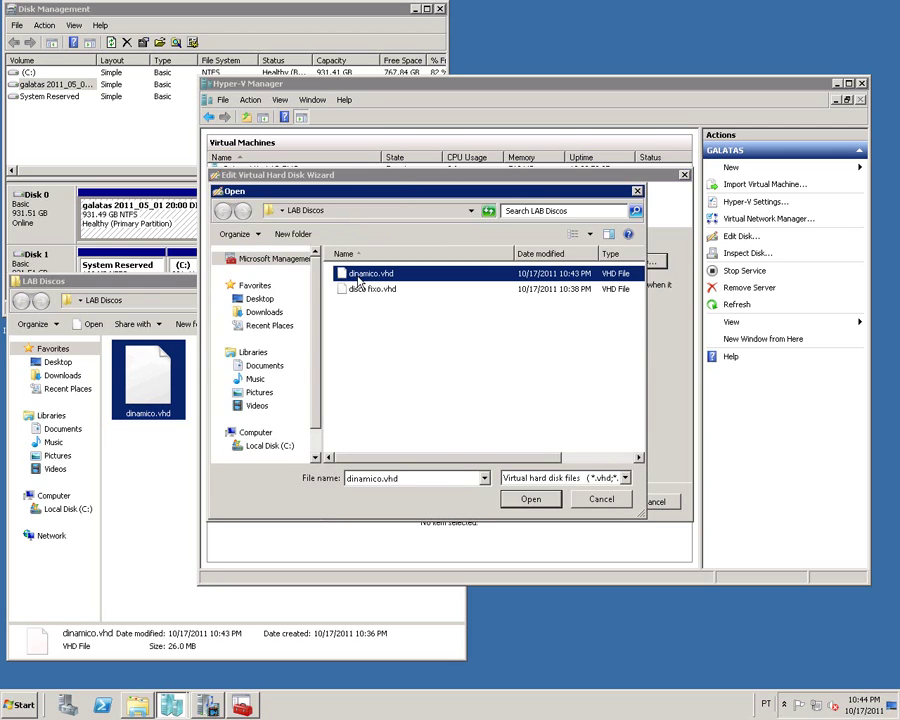
pyautogui.click(525, 501)
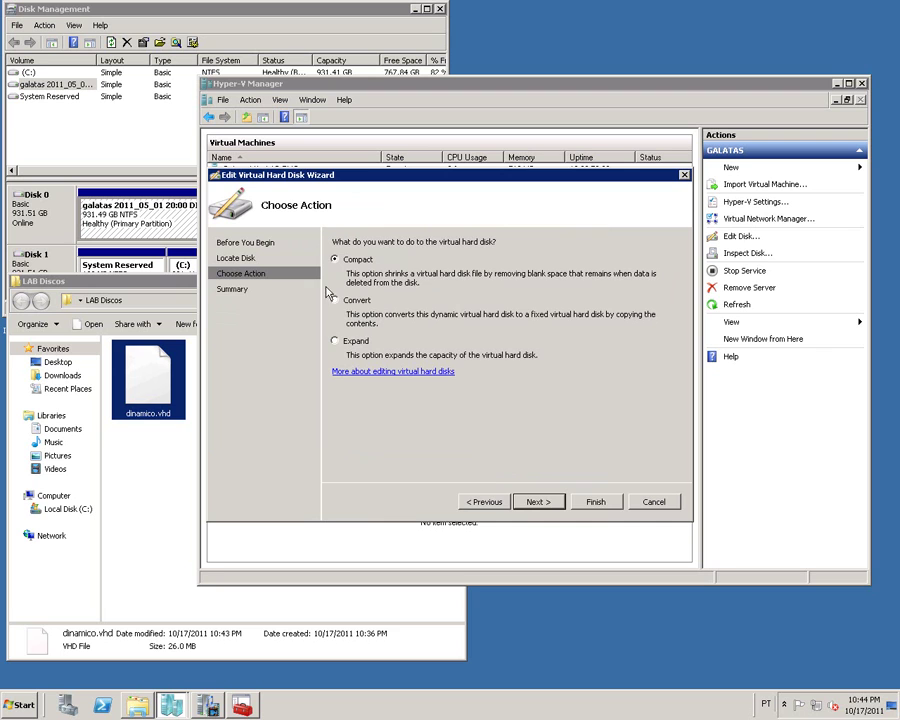
pyautogui.click(335, 300)
pyautogui.click(534, 501)
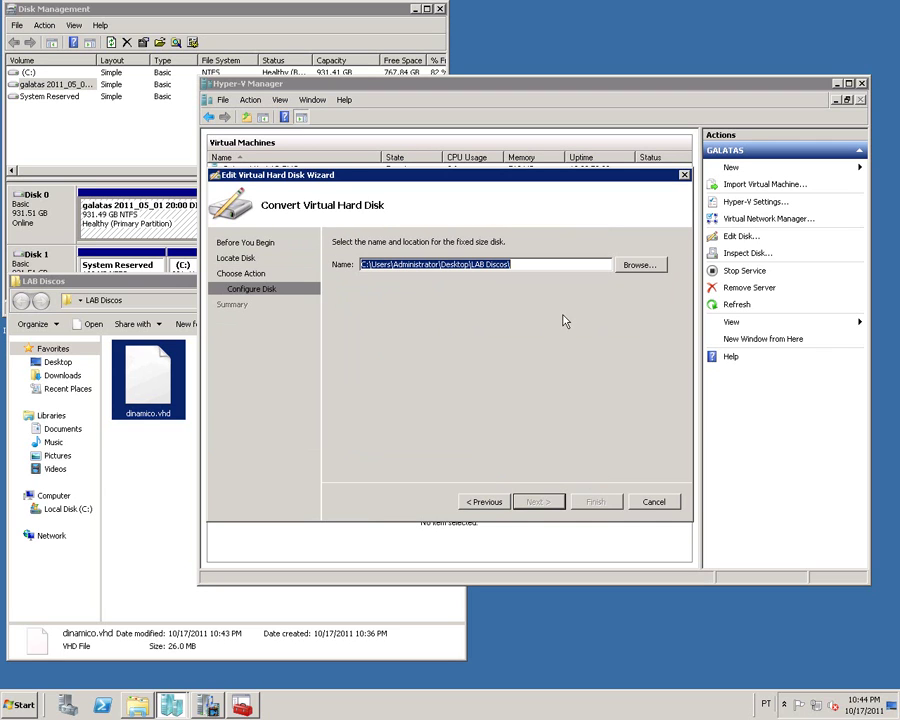
pyautogui.click(560, 265)
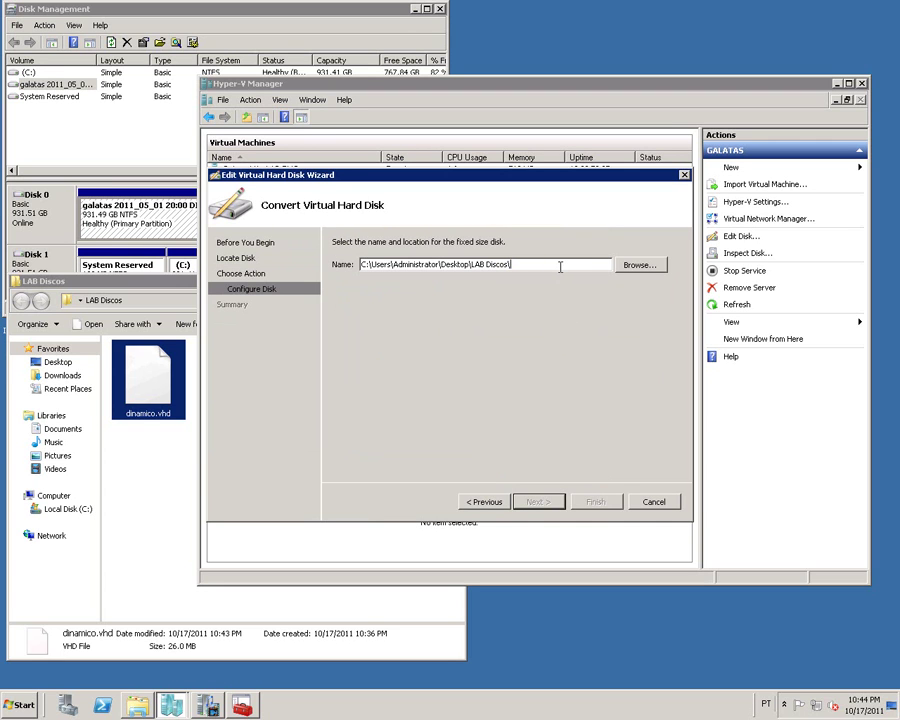
pyautogui.write('convertido para fixo')
pyautogui.press('Return')
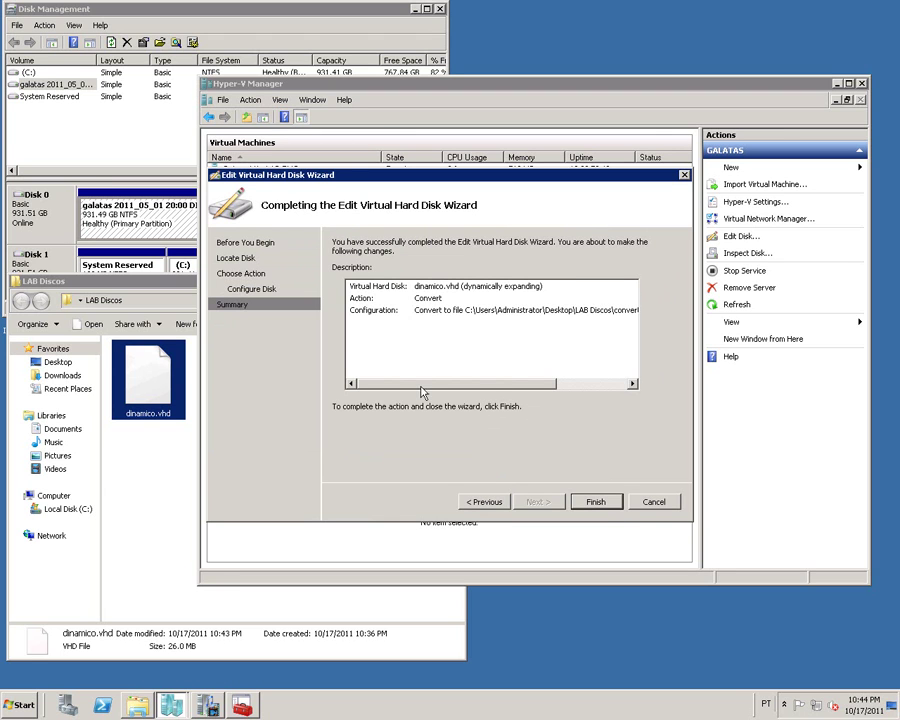
pyautogui.moveTo(423, 384); pyautogui.dragTo(579, 410)
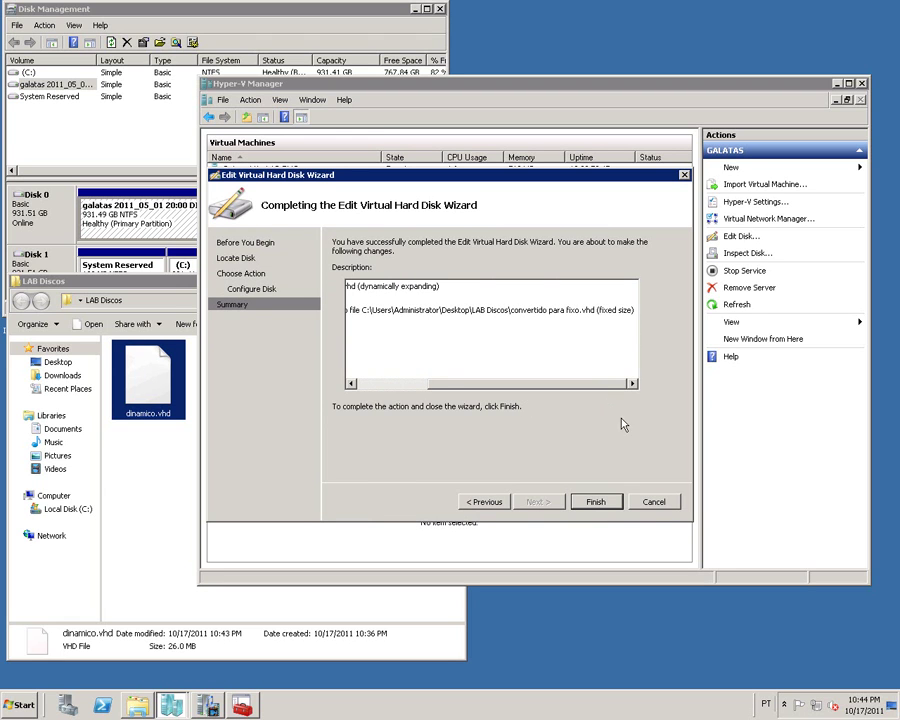
pyautogui.click(654, 503)
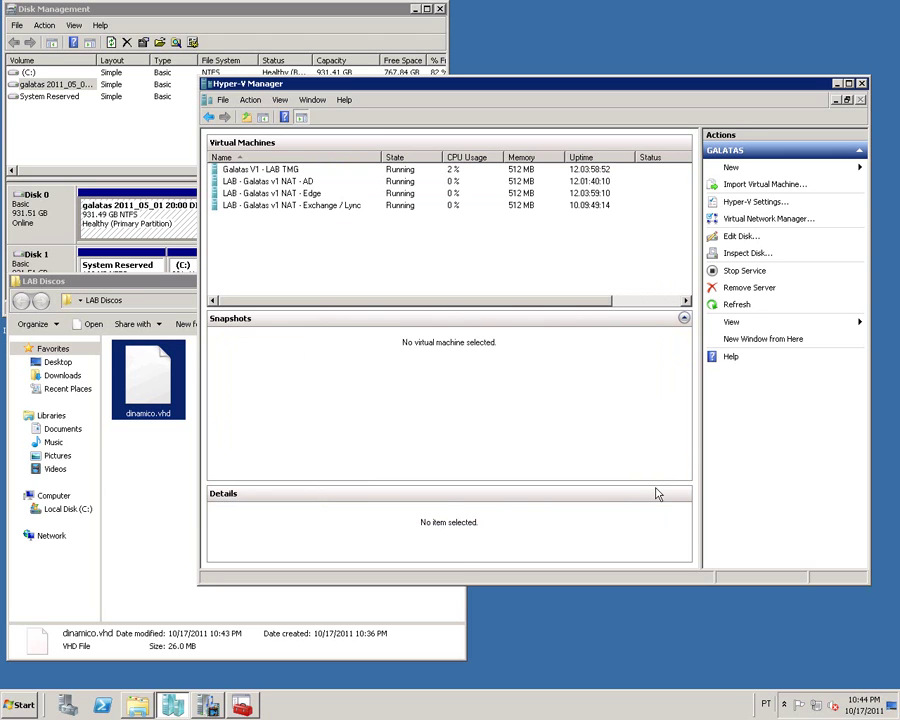
# Check the file size of disco fixo.vhd in the LAB Discos folder.
pyautogui.click(138, 455)
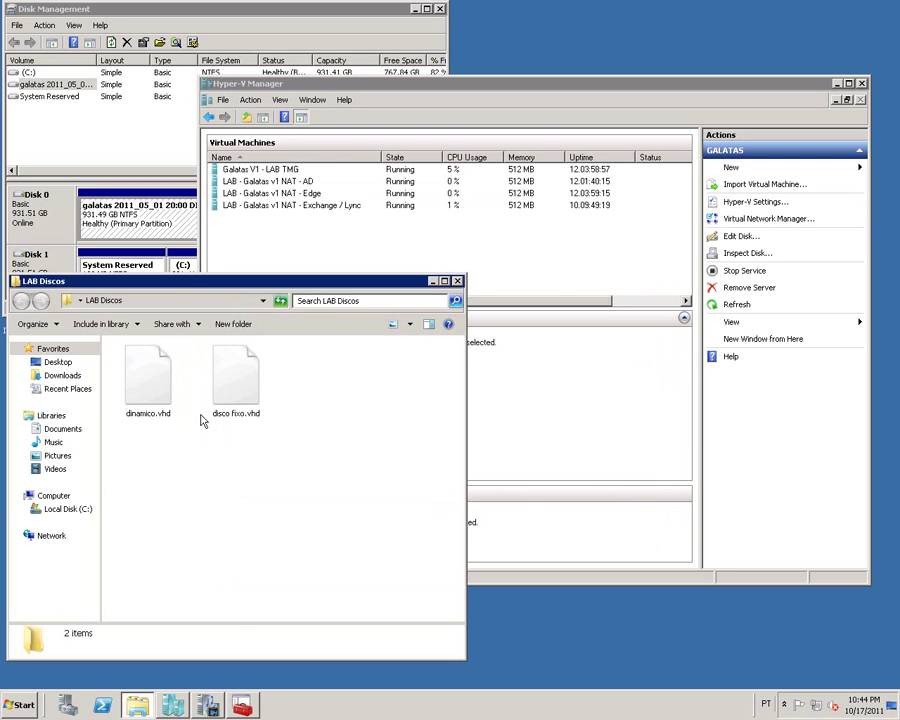
pyautogui.click(239, 392)
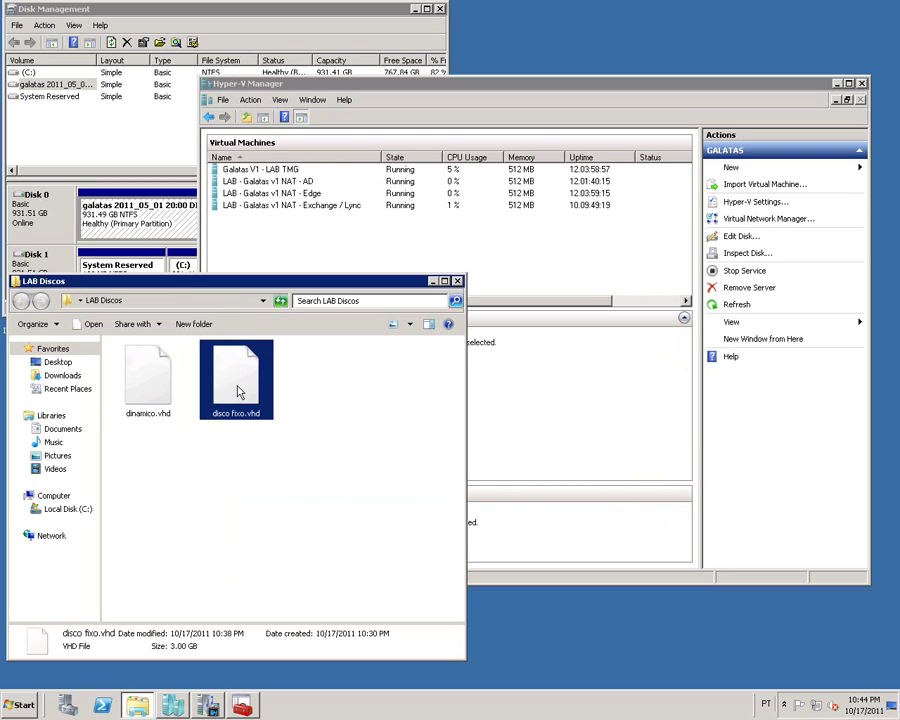
pyautogui.click(227, 522)
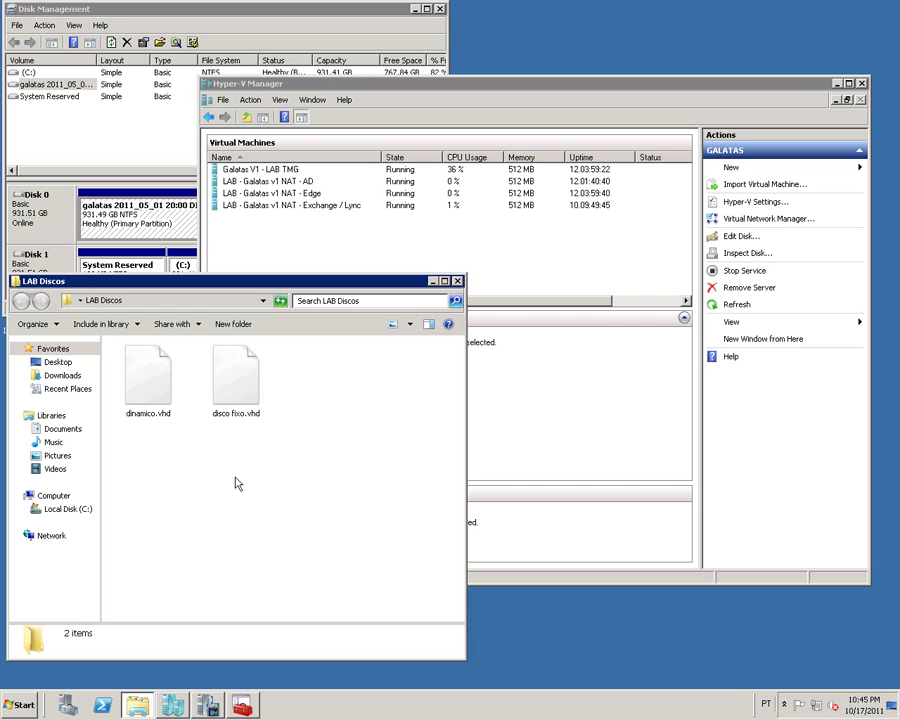
pyautogui.click(253, 405)
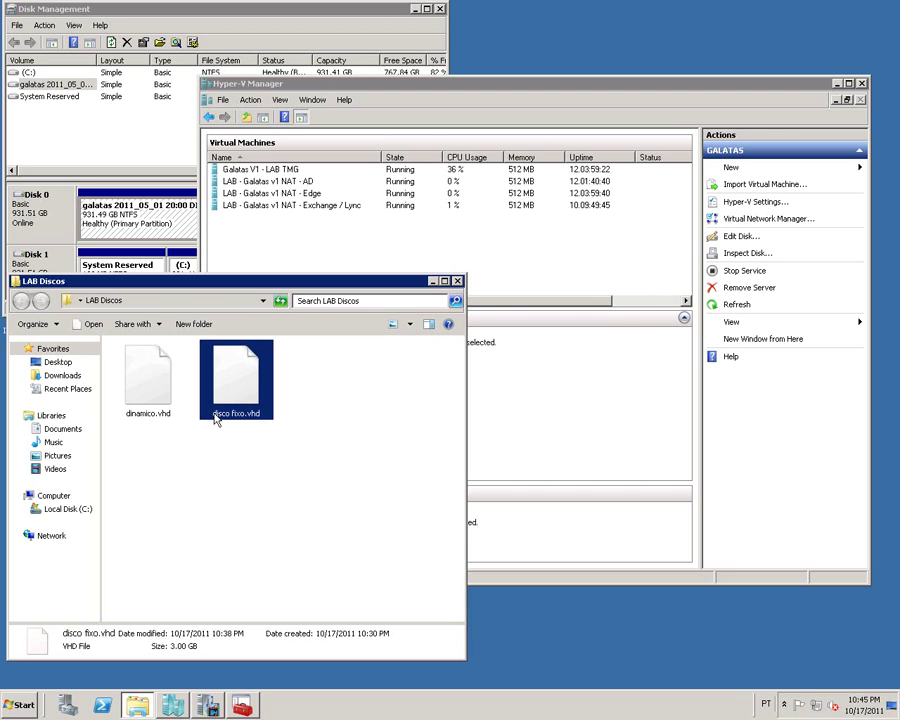
# Attach disco fixo.vhd from the LAB Discos folder as a virtual hard disk in Disk Management.
pyautogui.click(44, 25)
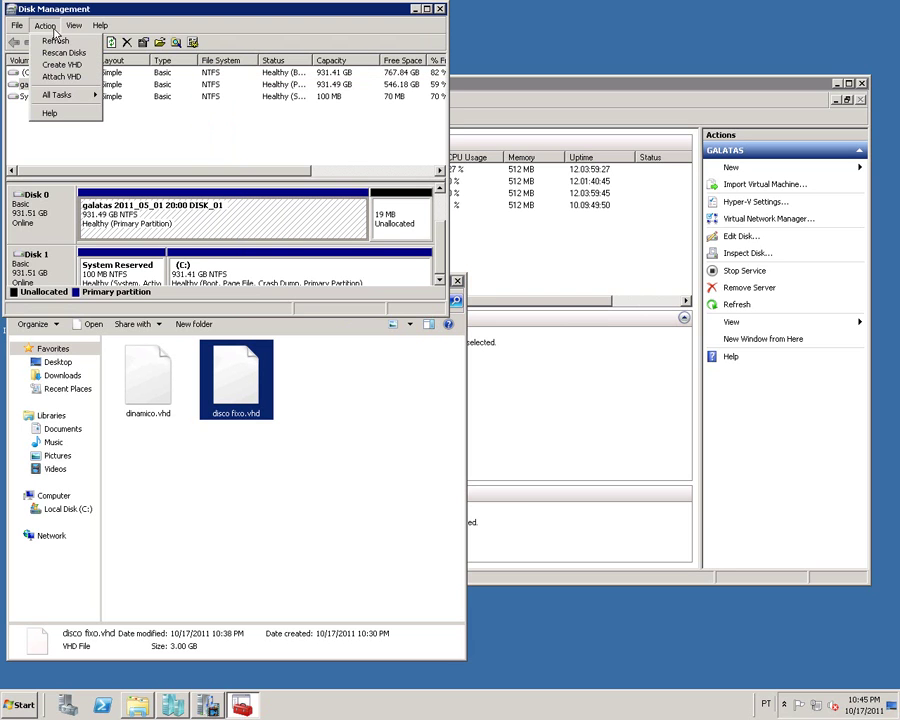
pyautogui.click(61, 76)
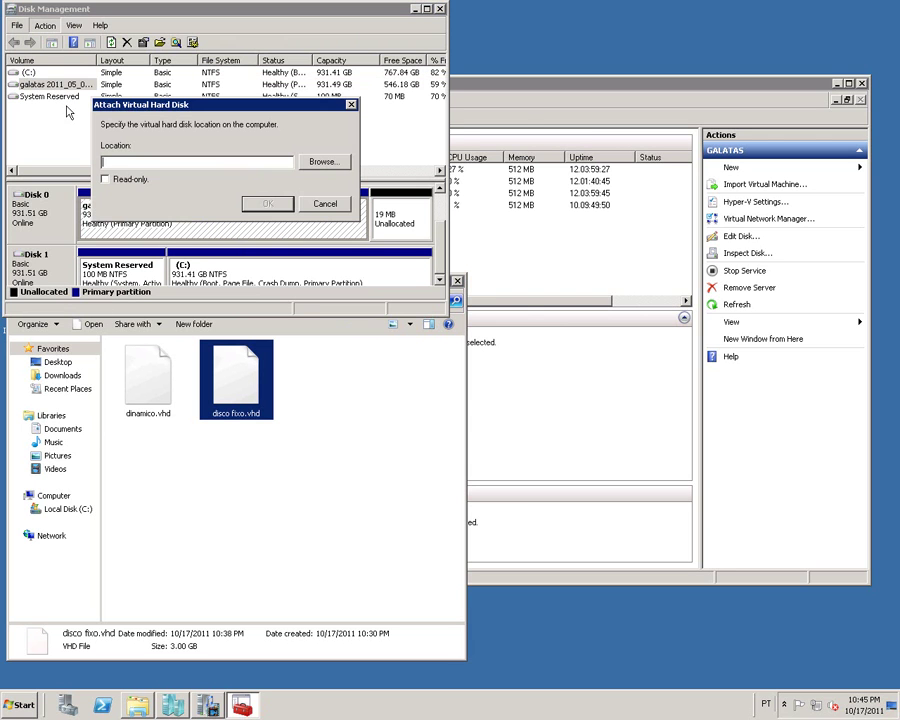
pyautogui.click(318, 163)
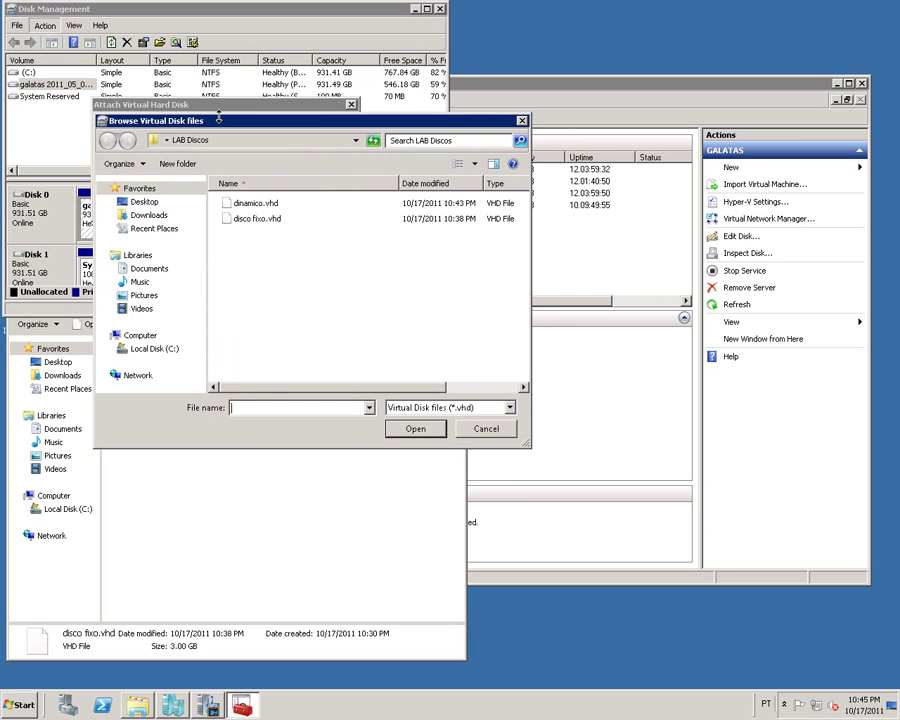
pyautogui.moveTo(228, 130); pyautogui.dragTo(523, 141)
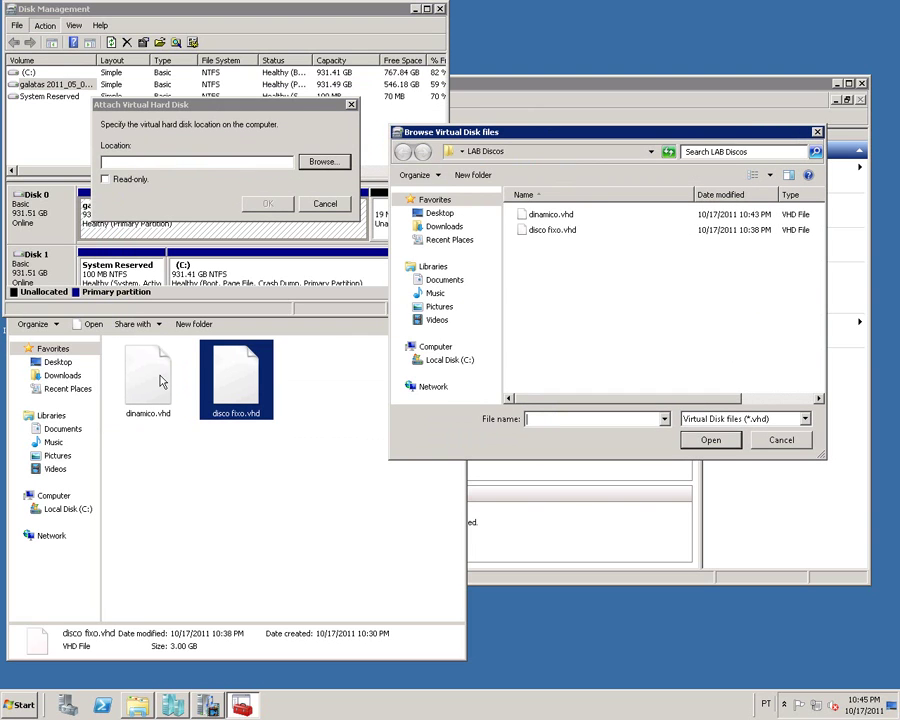
pyautogui.doubleClick(540, 231)
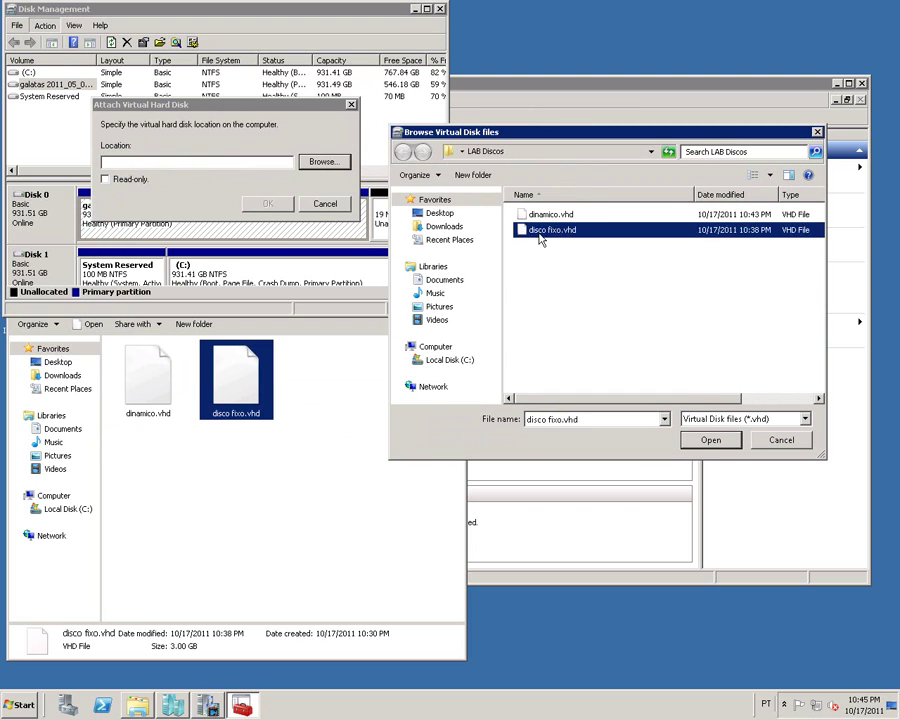
pyautogui.click(266, 203)
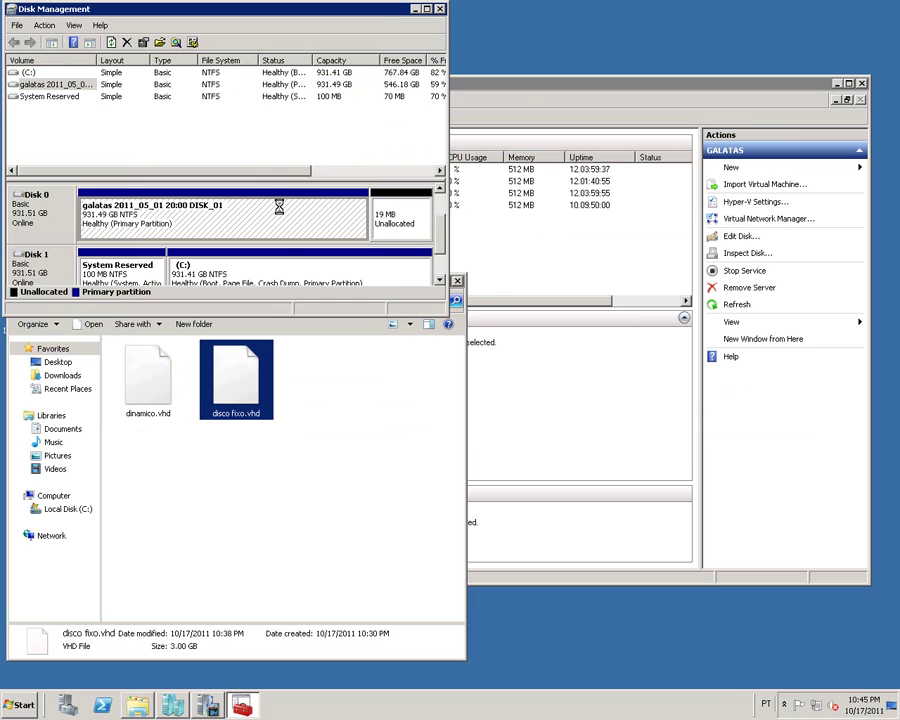
pyautogui.click(440, 280)
# Examine the files and free space on the Disco Fixo (L:) drive in Windows Explorer, and close the window.
pyautogui.click(18, 704)
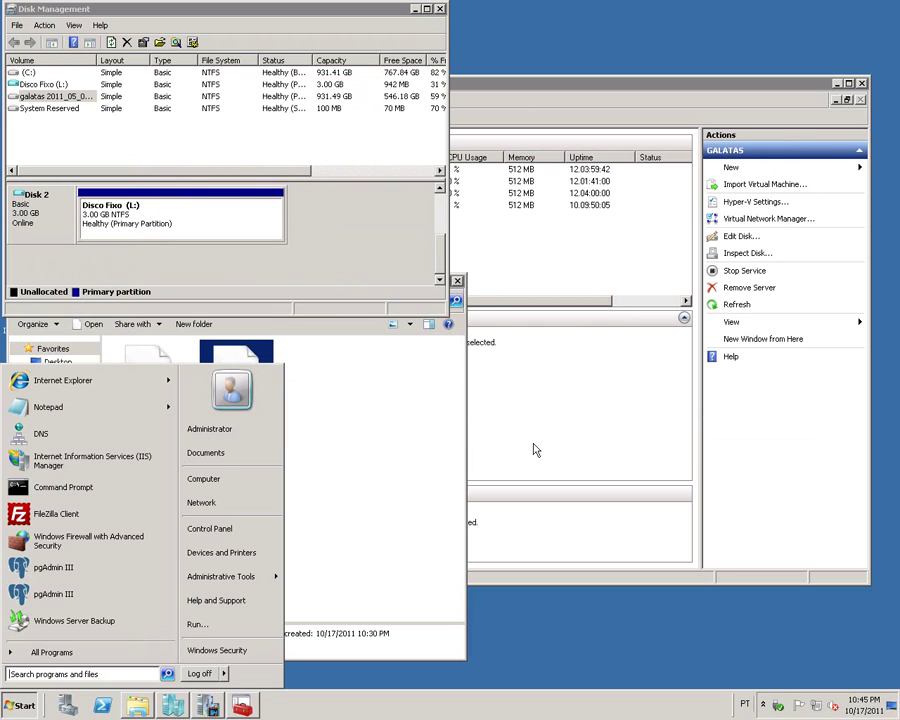
pyautogui.click(231, 480)
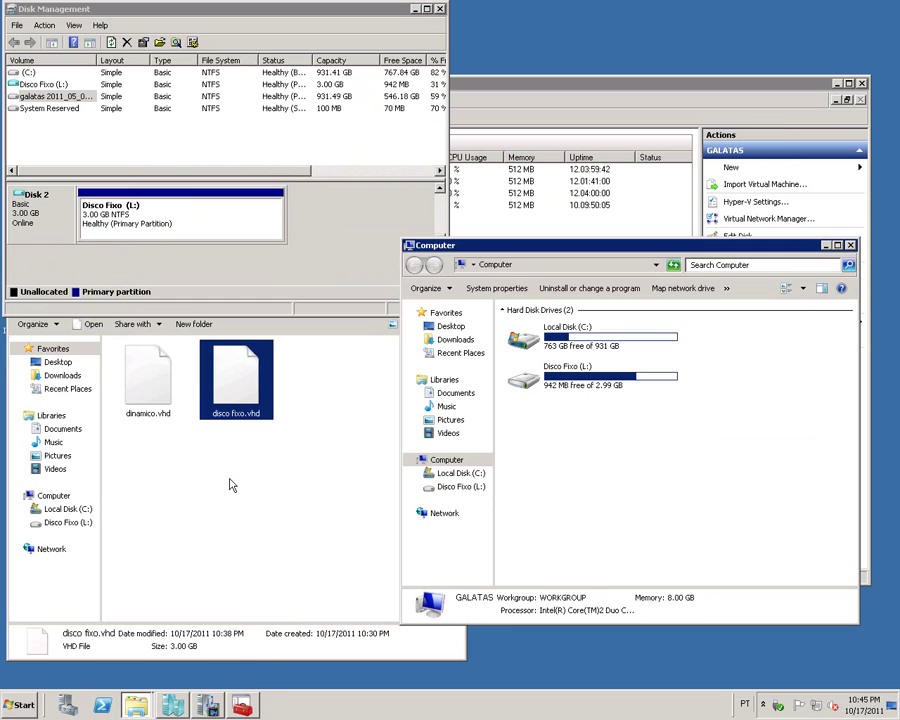
pyautogui.doubleClick(590, 390)
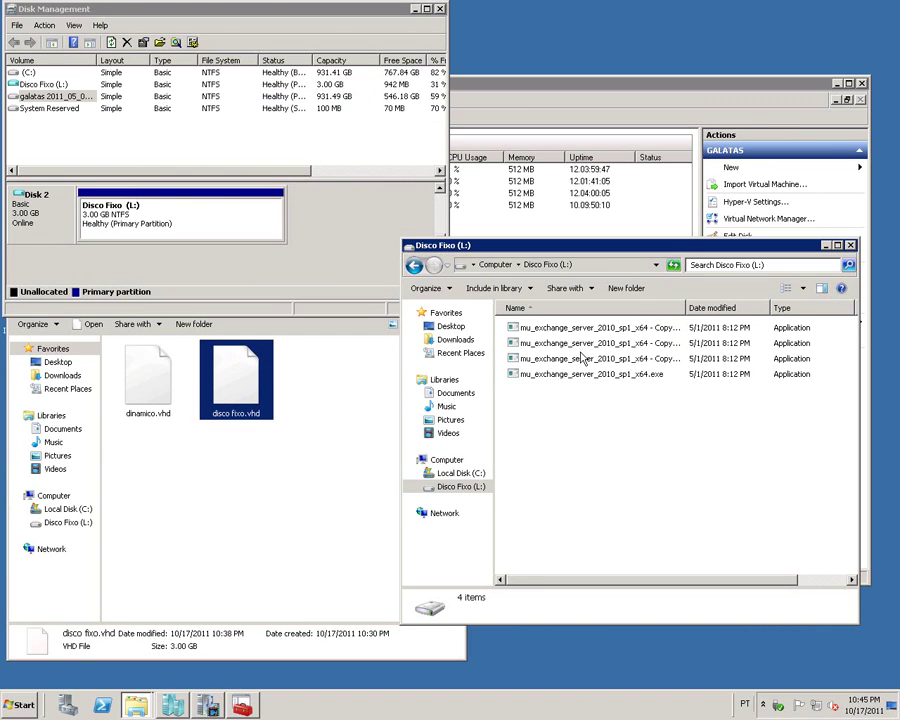
pyautogui.moveTo(613, 585); pyautogui.dragTo(560, 583)
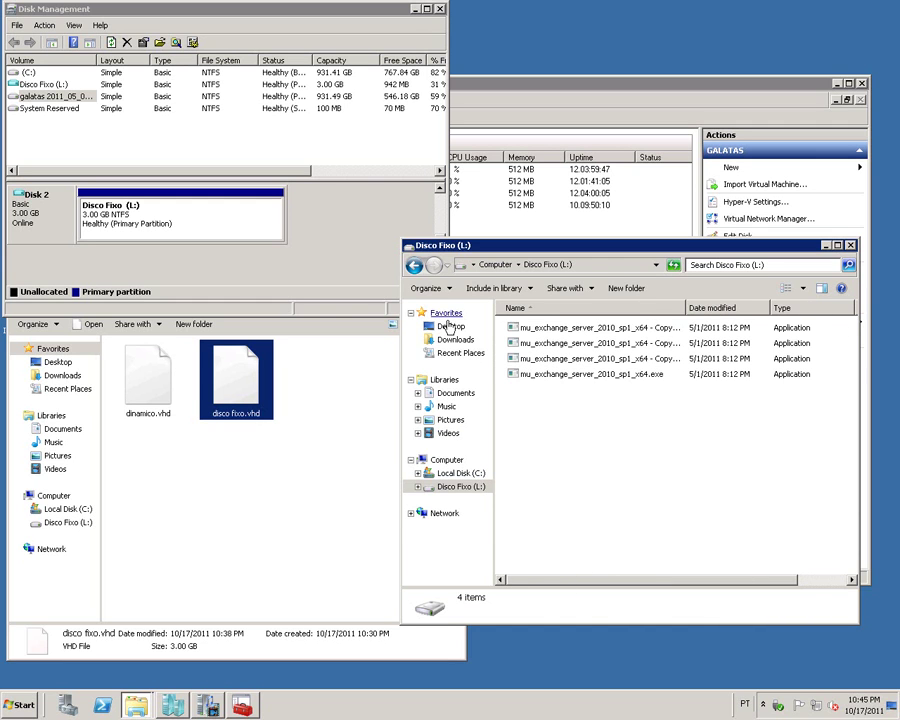
pyautogui.click(444, 460)
pyautogui.click(659, 447)
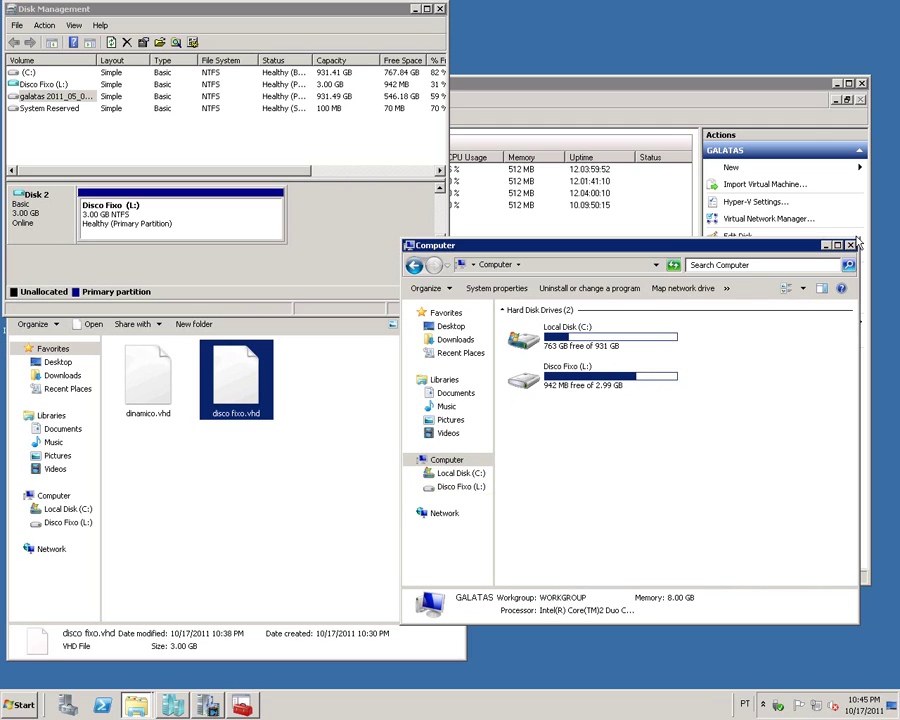
pyautogui.click(587, 240)
# Detach the Disco Fixo virtual hard disk, Disk 2, in Disk Management.
pyautogui.rightClick(44, 207)
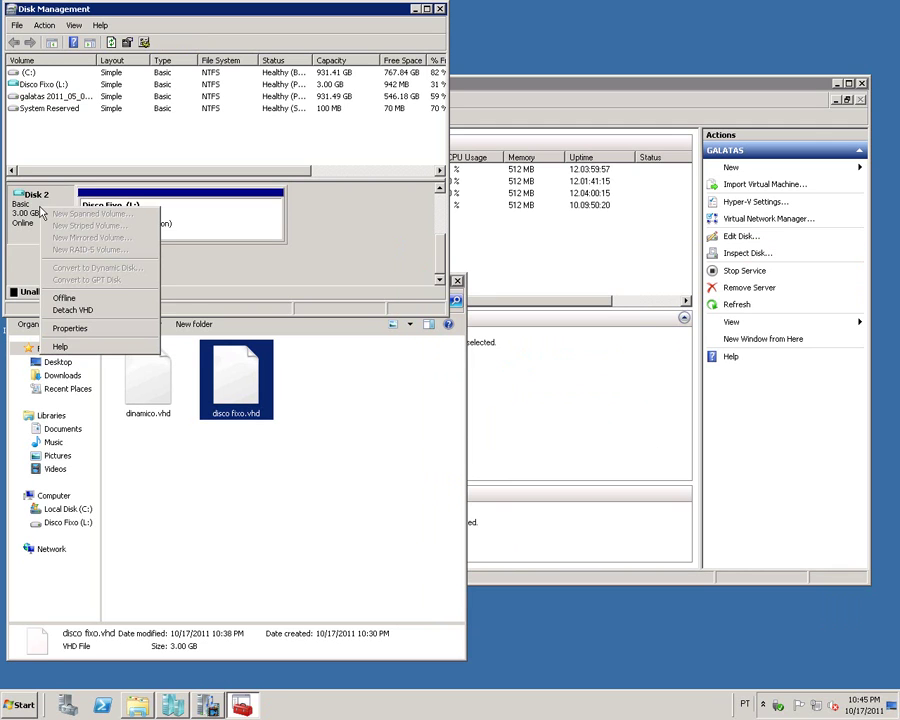
pyautogui.click(79, 311)
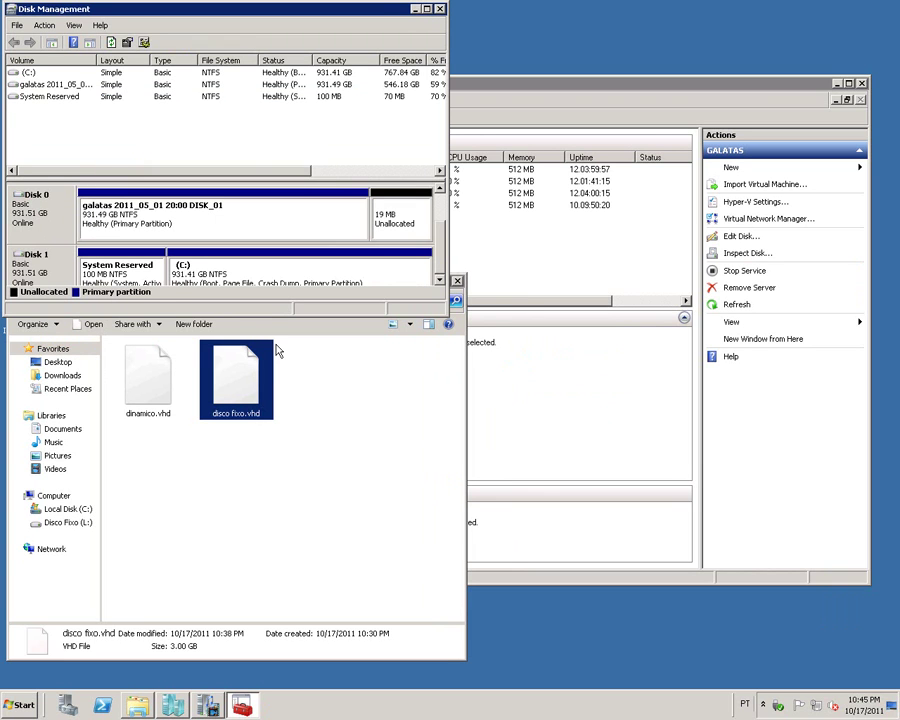
# Inspect the size and modification date of the detached disco fixo.vhd in the LAB Discos folder.
pyautogui.click(525, 100)
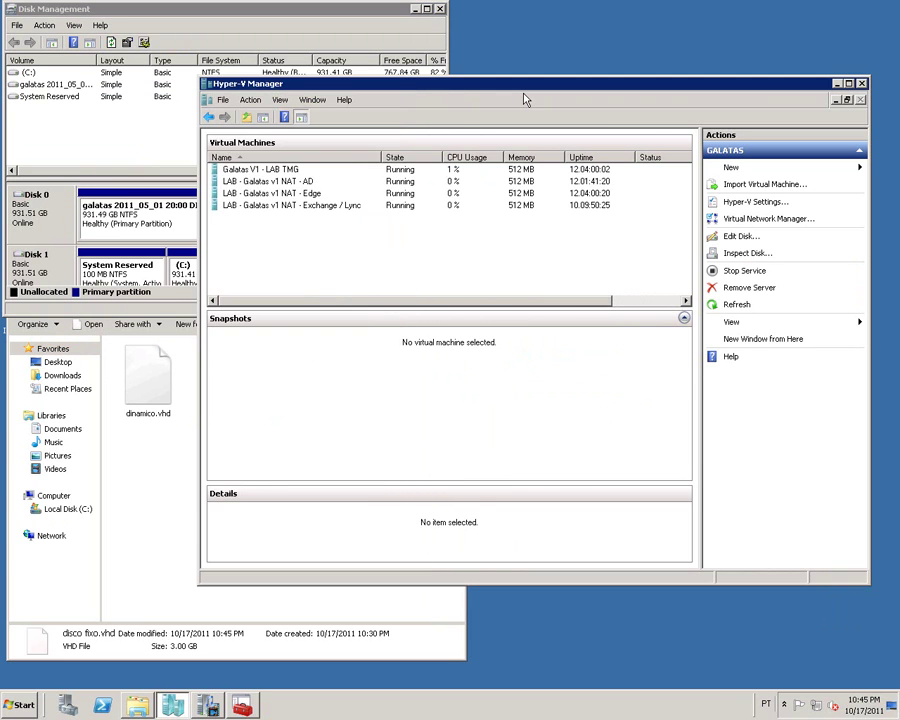
pyautogui.click(176, 486)
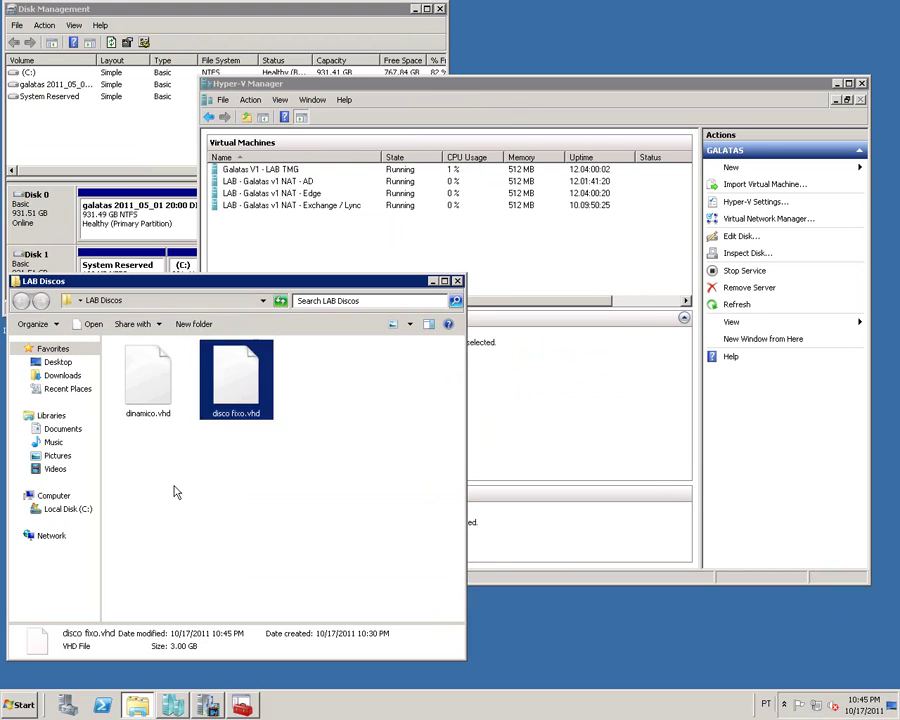
pyautogui.click(225, 398)
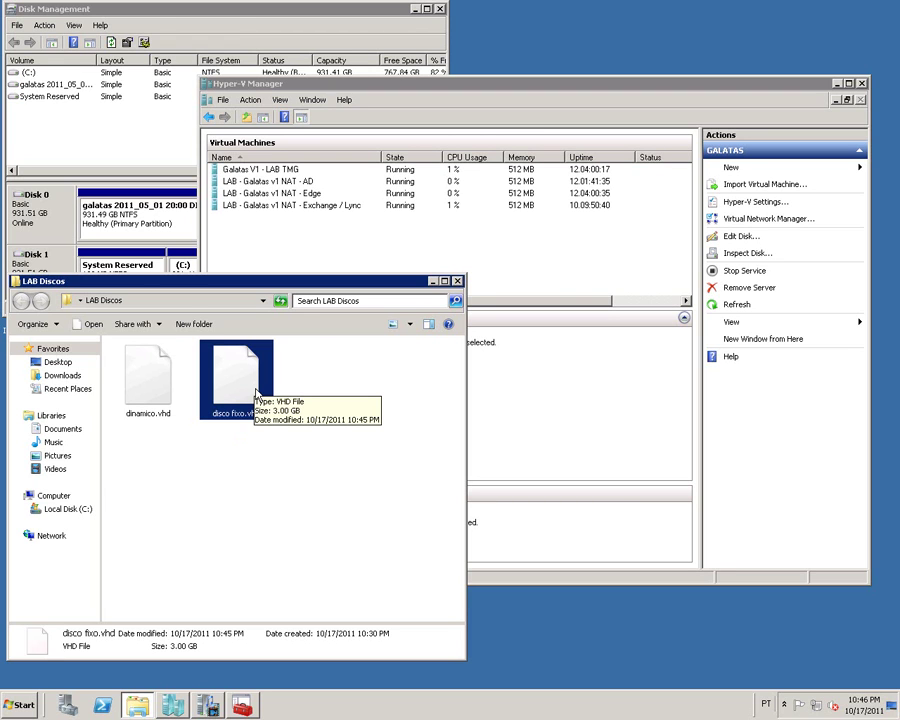
pyautogui.click(294, 459)
pyautogui.click(248, 388)
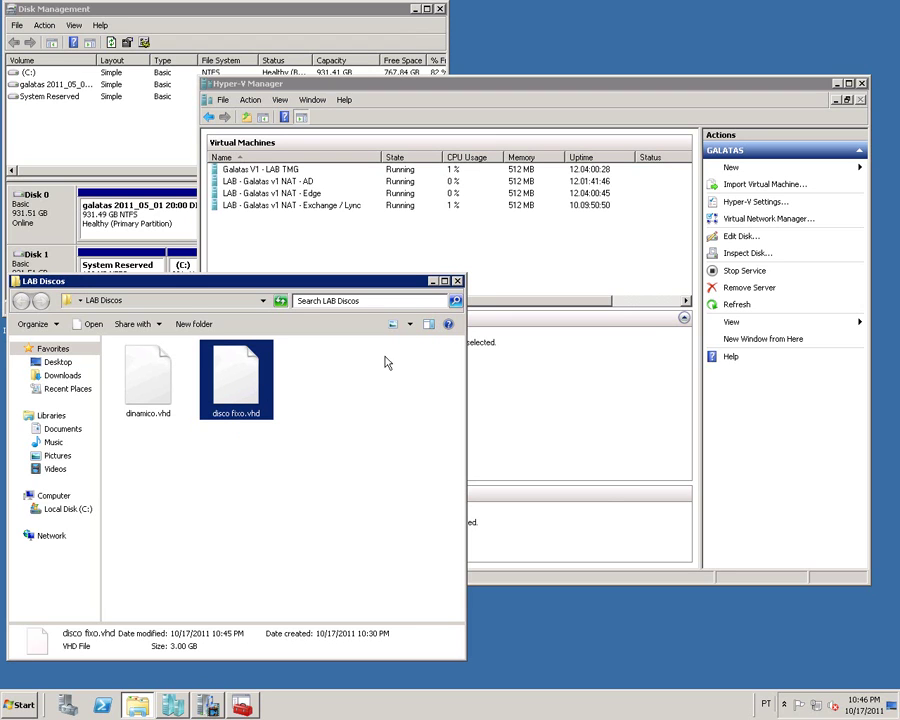
pyautogui.click(268, 488)
pyautogui.click(245, 411)
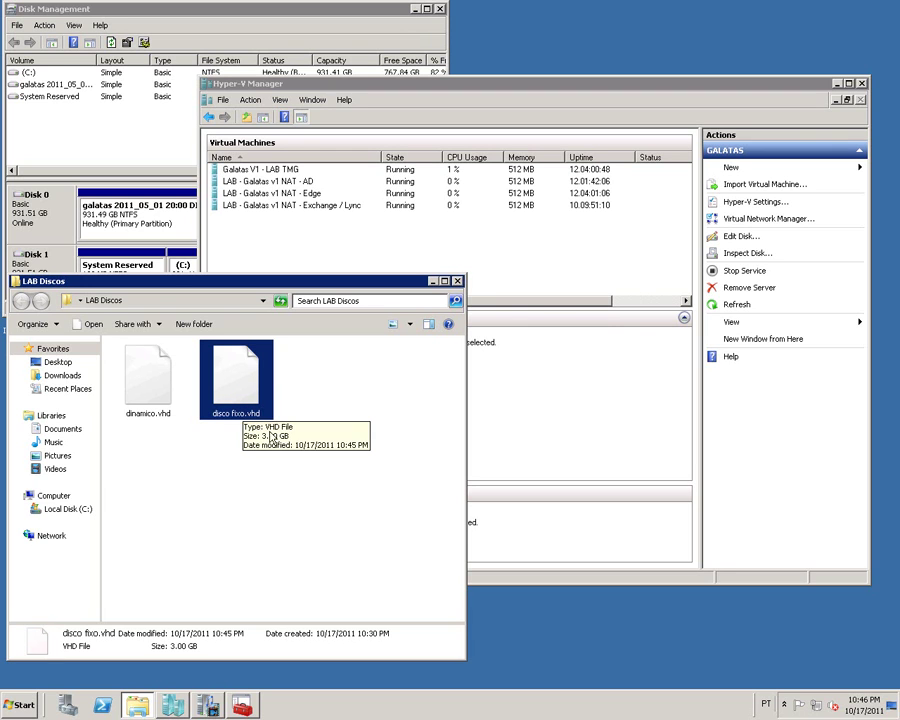
# Create a differencing virtual hard disk named diferencial 1 in the LAB Discos folder, using disco fixo.vhd as its parent.
pyautogui.click(345, 171)
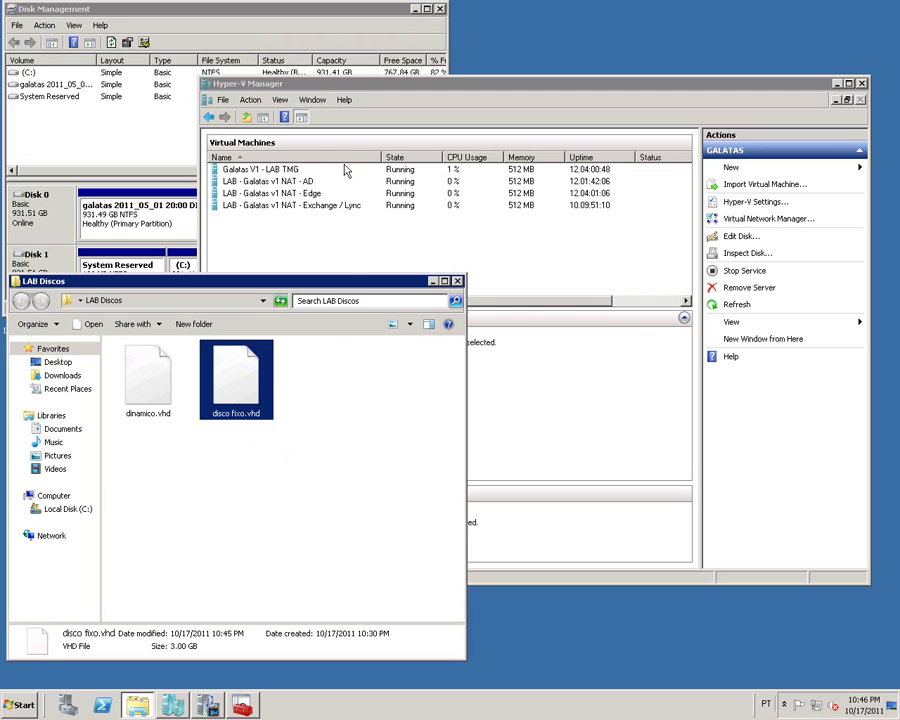
pyautogui.click(730, 168)
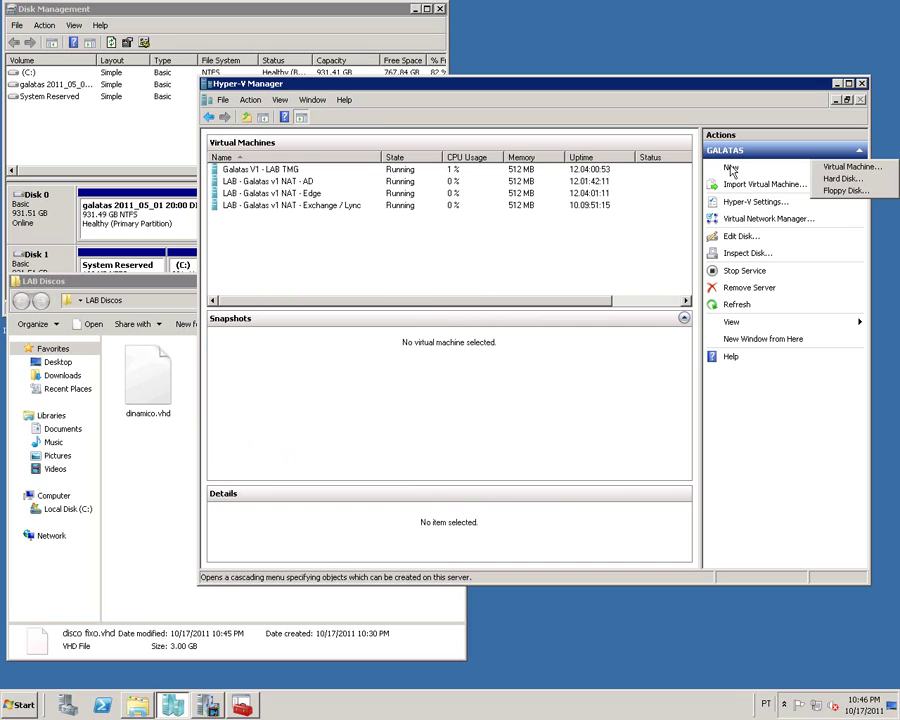
pyautogui.click(840, 178)
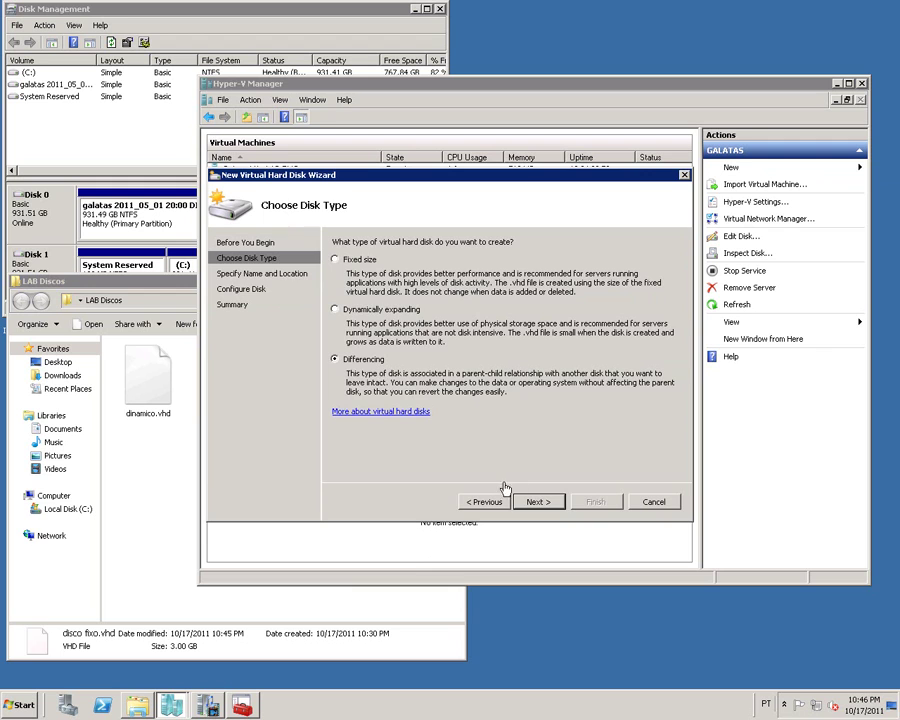
pyautogui.click(535, 502)
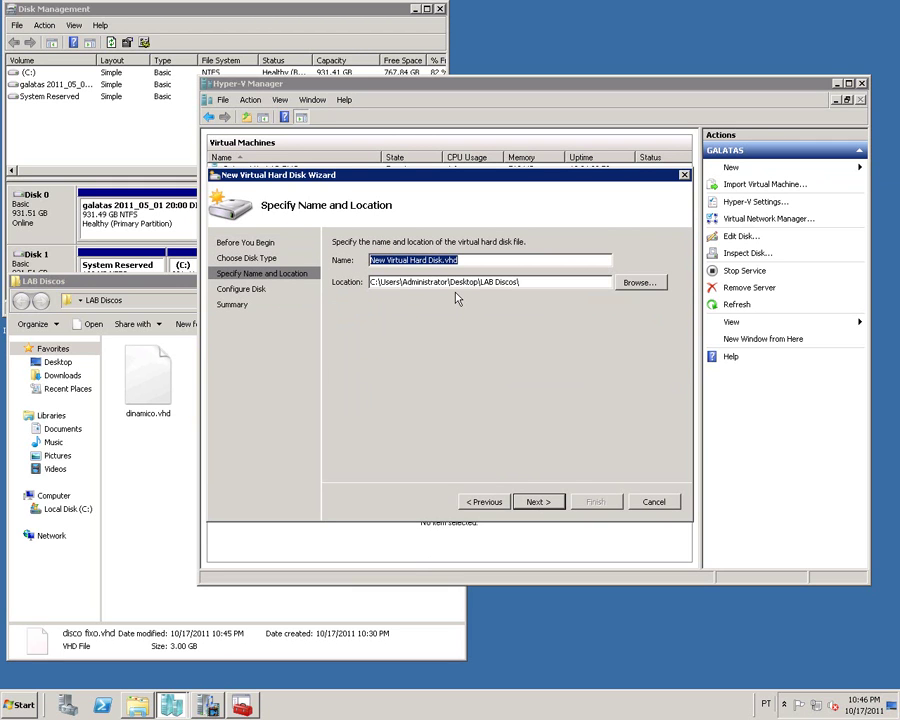
pyautogui.write('diferencial 1')
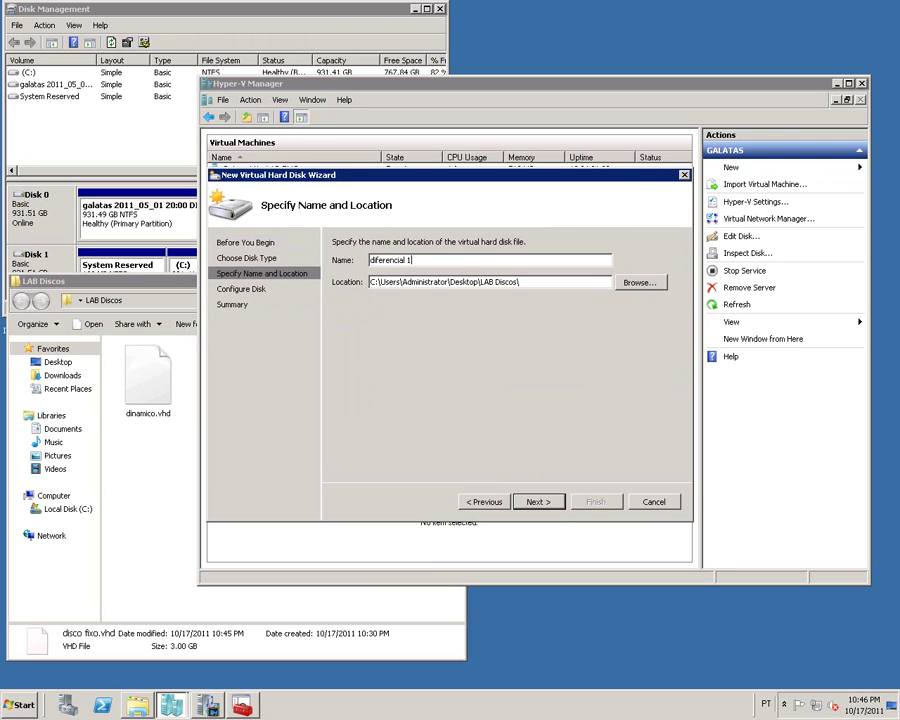
pyautogui.press('Return')
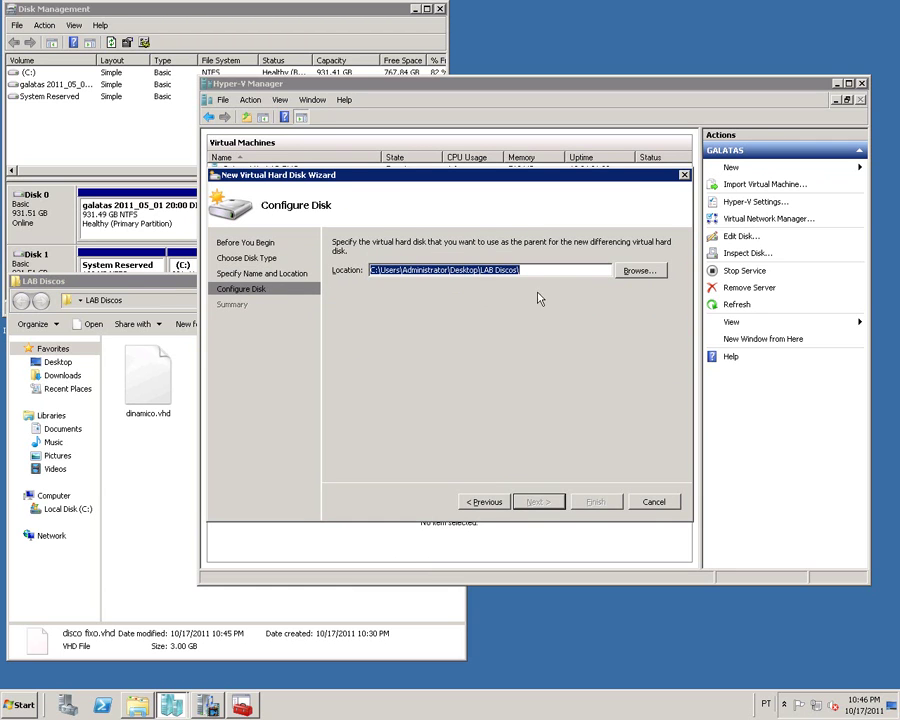
pyautogui.click(623, 275)
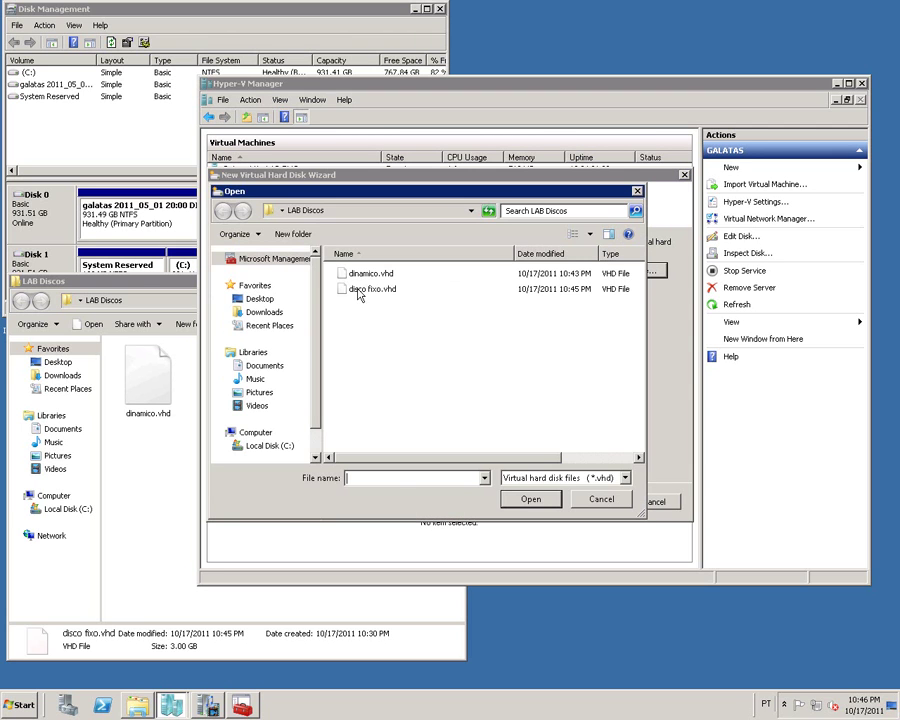
pyautogui.doubleClick(368, 292)
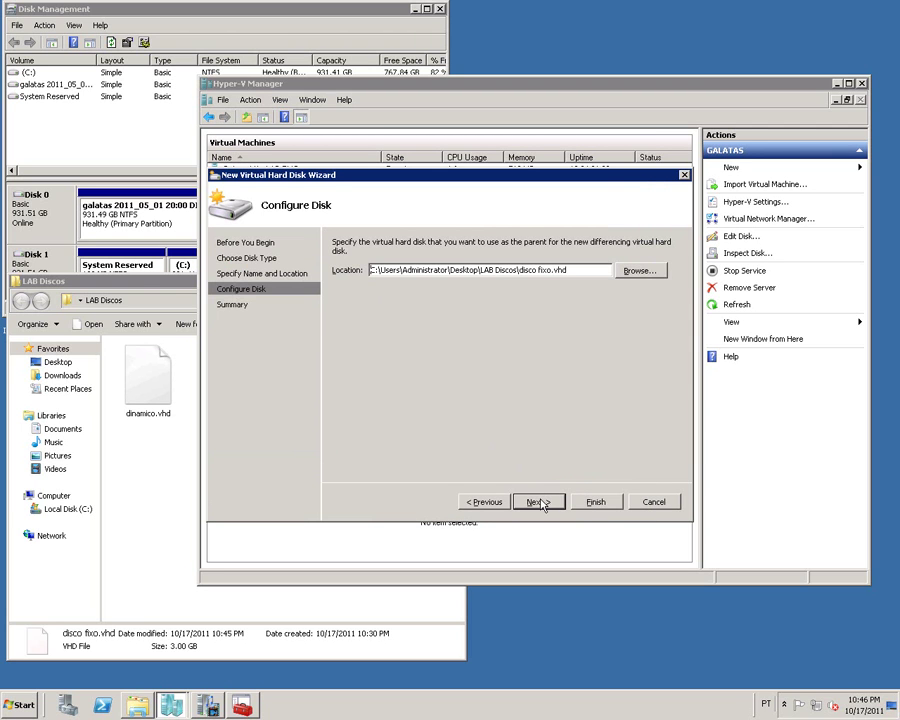
pyautogui.click(540, 502)
pyautogui.click(595, 502)
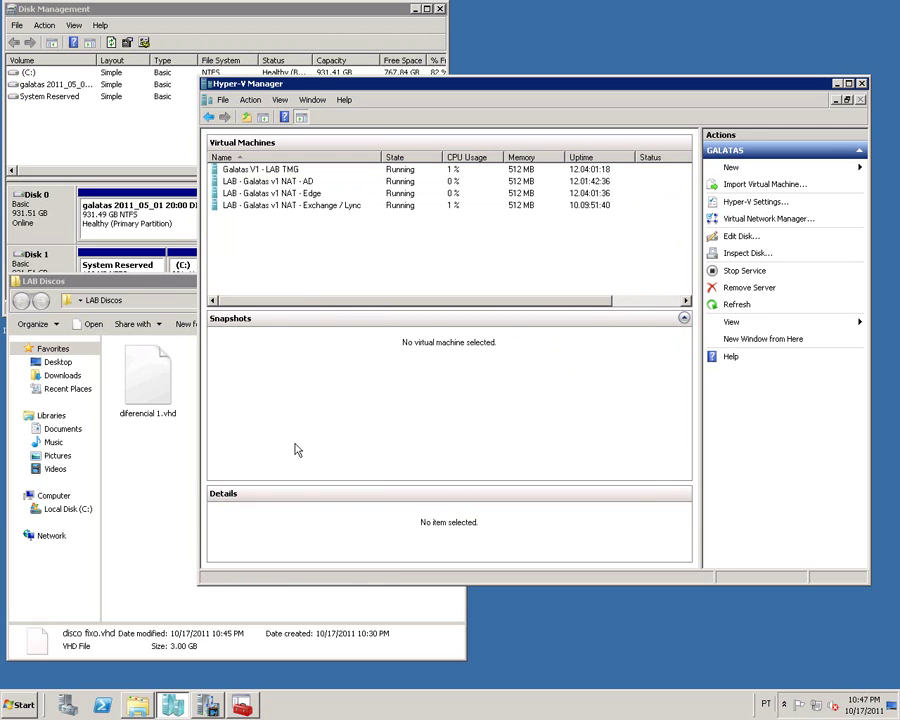
# Create a second differencing virtual hard disk named diferencial 2 in the LAB Discos folder, with disco fixo.vhd as its parent.
pyautogui.click(736, 169)
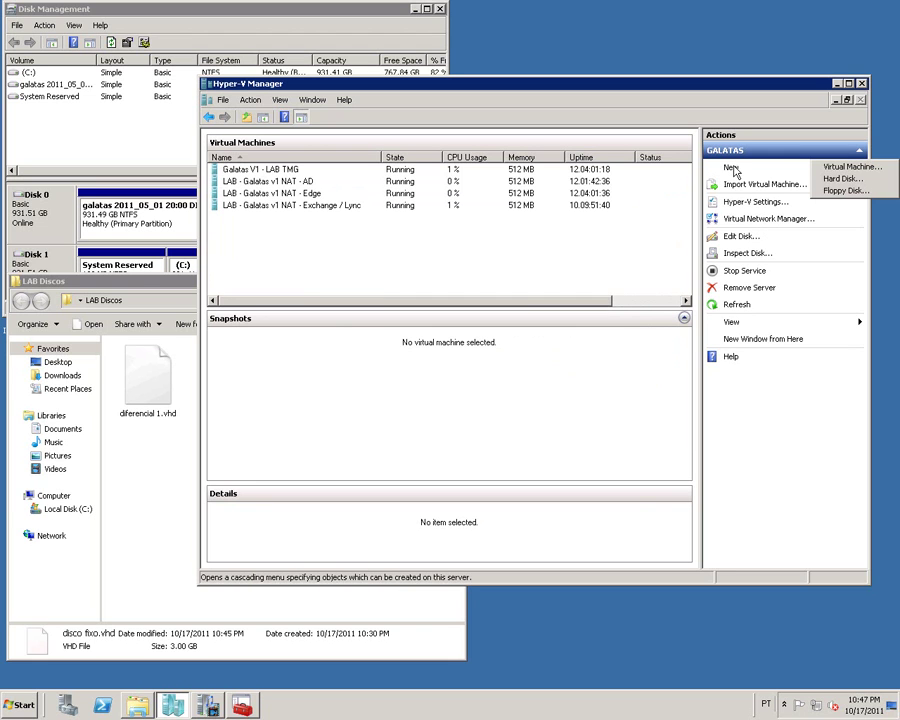
pyautogui.click(838, 179)
pyautogui.press('Down')
pyautogui.press('Down')
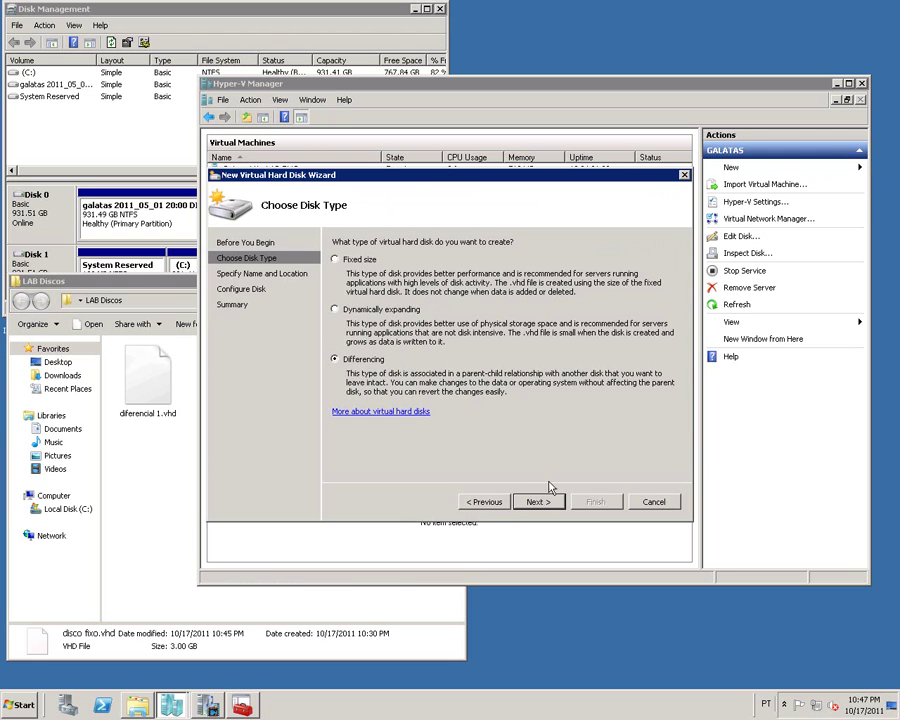
pyautogui.click(538, 502)
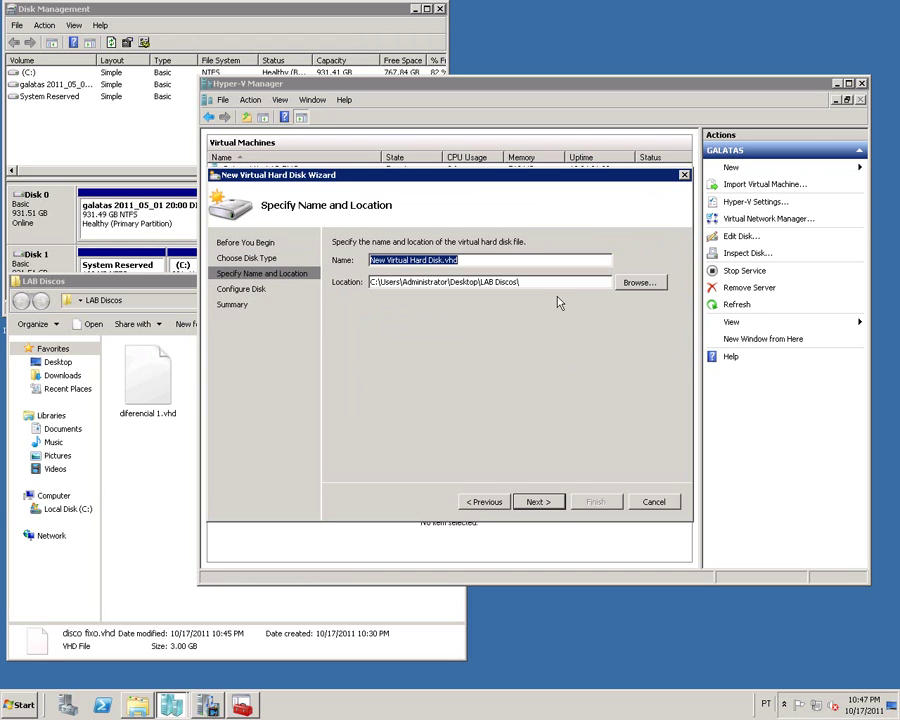
pyautogui.write('diferencial 2')
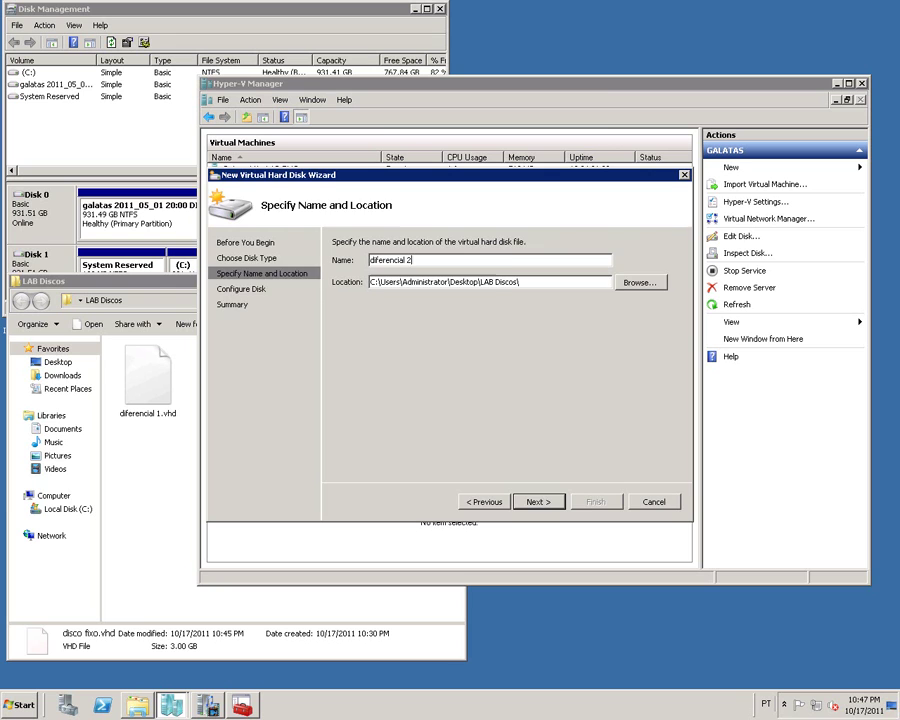
pyautogui.press('Return')
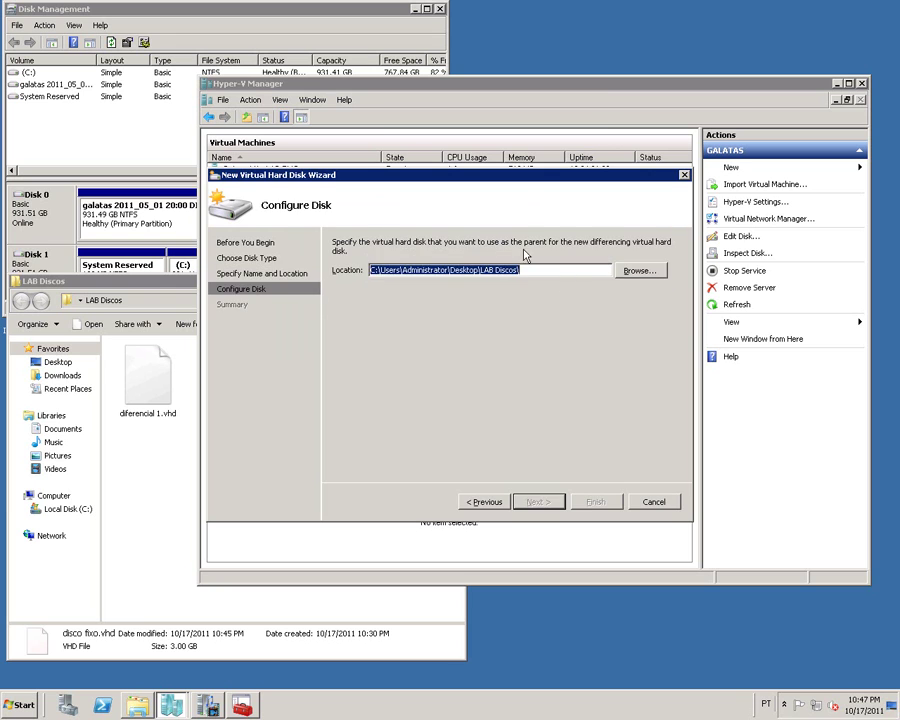
pyautogui.click(636, 269)
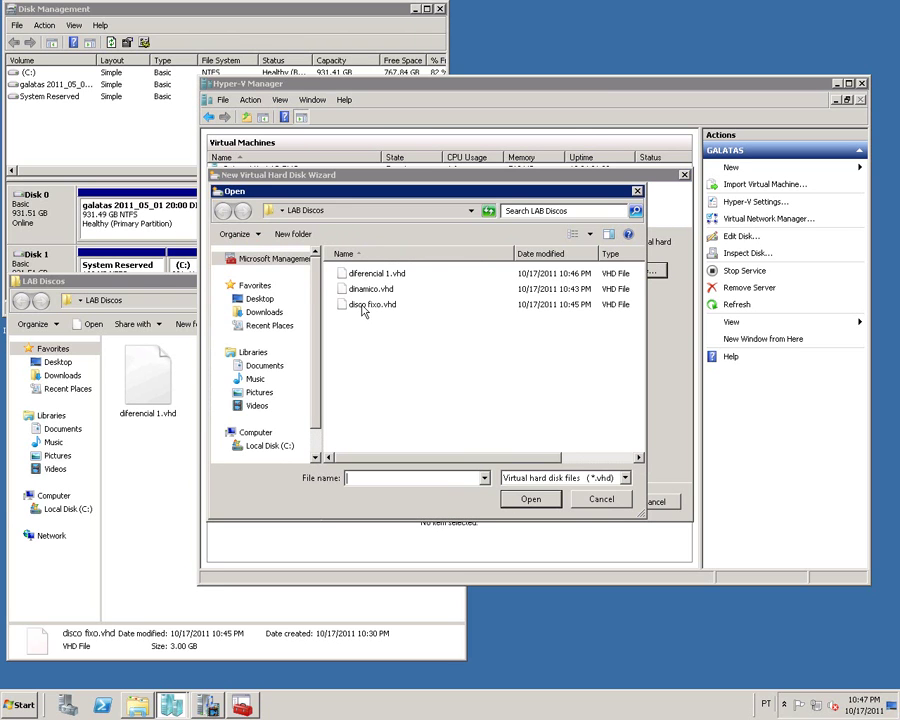
pyautogui.doubleClick(362, 306)
pyautogui.click(549, 505)
pyautogui.click(594, 503)
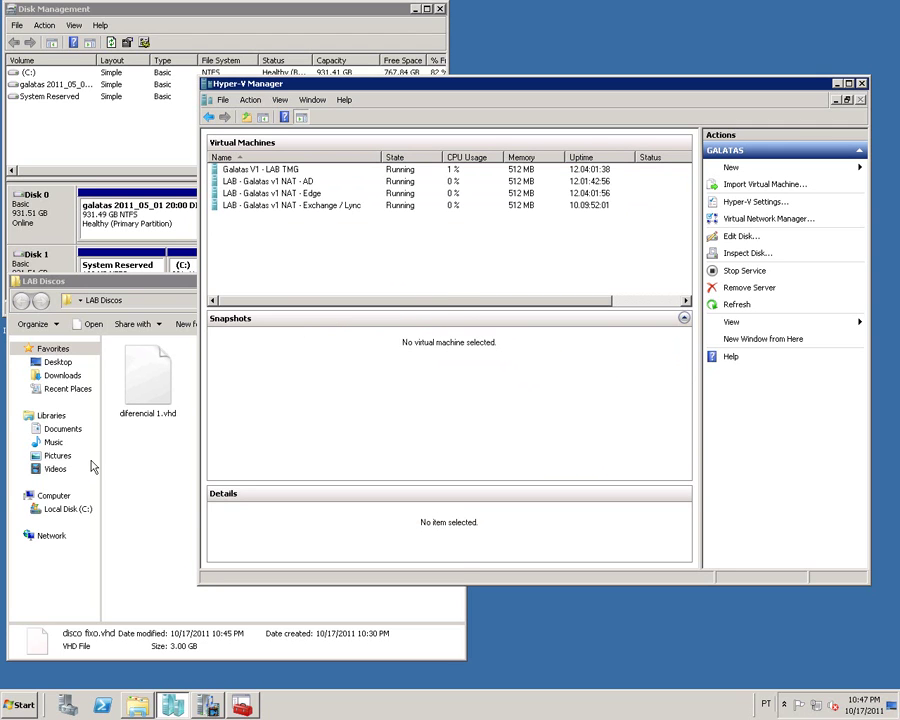
# Compare the file sizes and dates of diferencial 1.vhd, diferencial 2.vhd and their parent disco fixo.vhd in the LAB Discos folder.
pyautogui.click(126, 472)
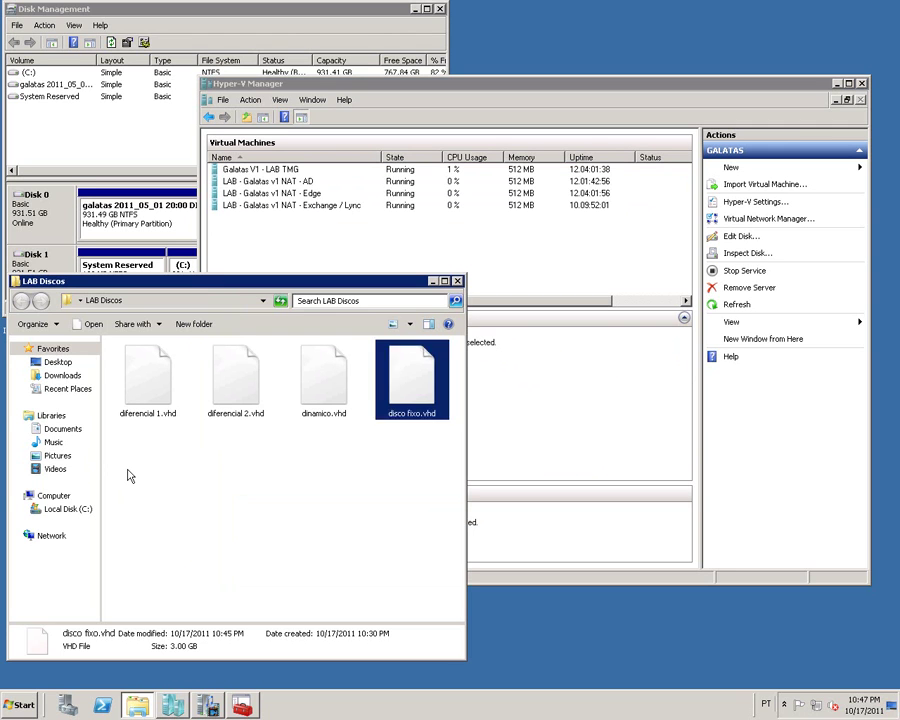
pyautogui.click(143, 413)
pyautogui.press('Right')
pyautogui.press('Left')
pyautogui.press('Right')
pyautogui.press('Left')
pyautogui.press('Right')
pyautogui.press('Left')
pyautogui.press('Right')
pyautogui.press('Left')
pyautogui.press('Right')
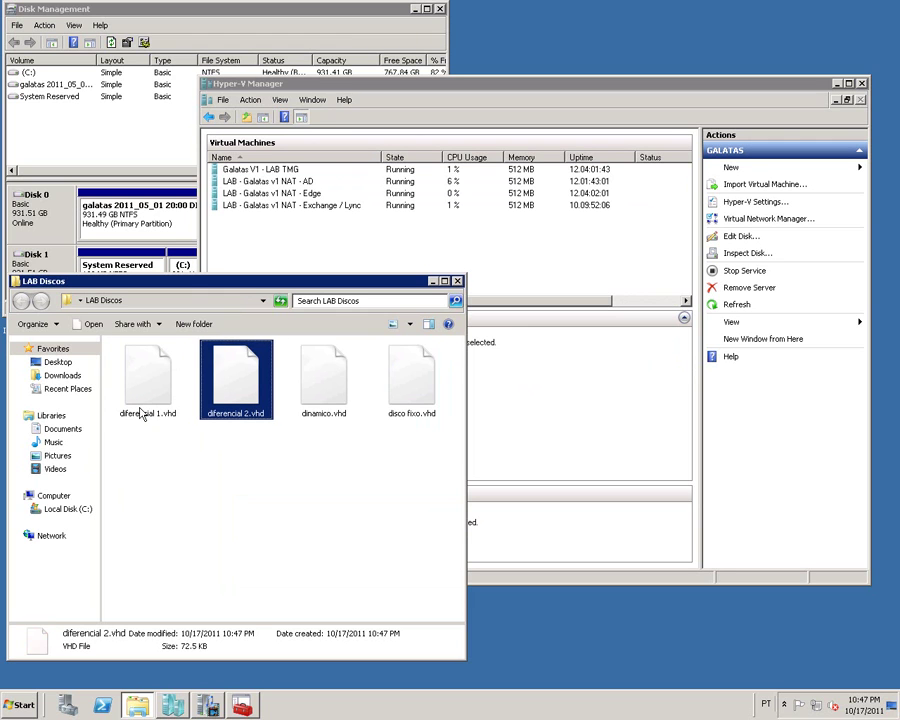
pyautogui.click(407, 393)
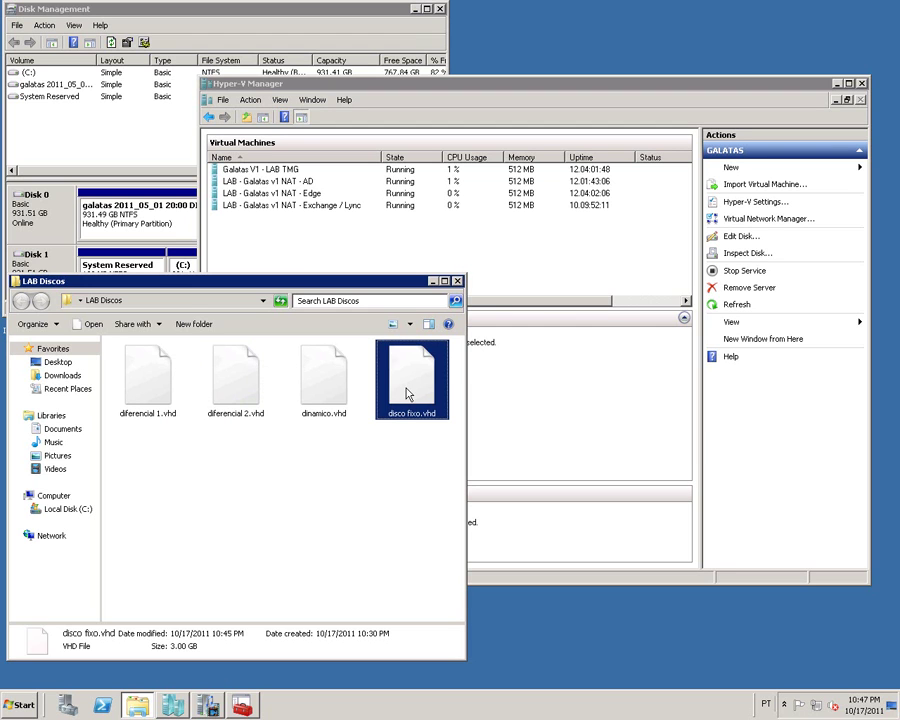
pyautogui.click(325, 485)
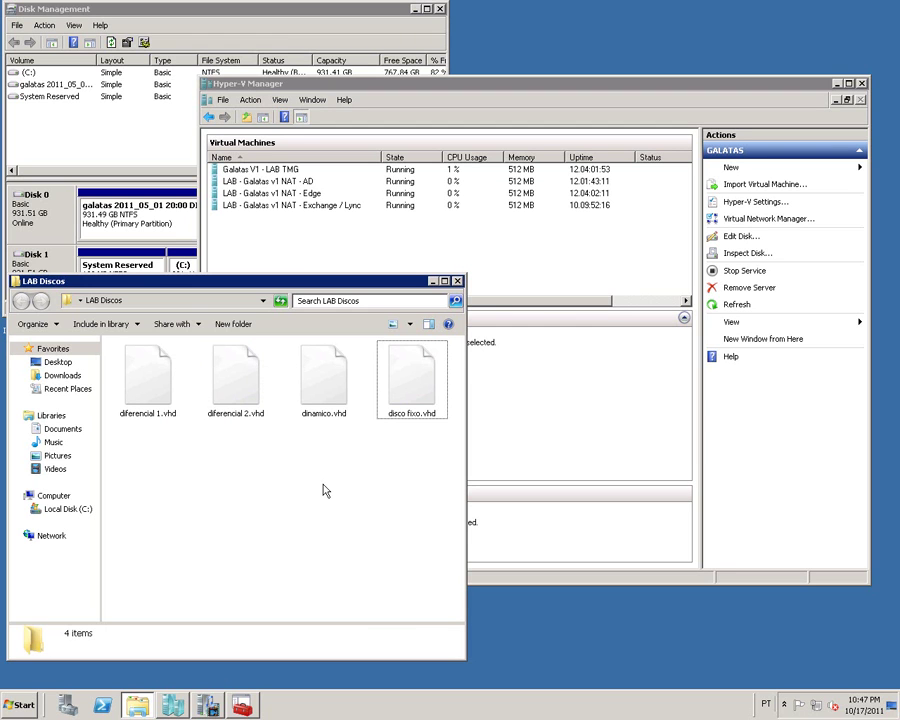
pyautogui.click(228, 385)
pyautogui.press('Left')
pyautogui.press('Right')
pyautogui.press('Left')
pyautogui.press('Right')
pyautogui.press('Left')
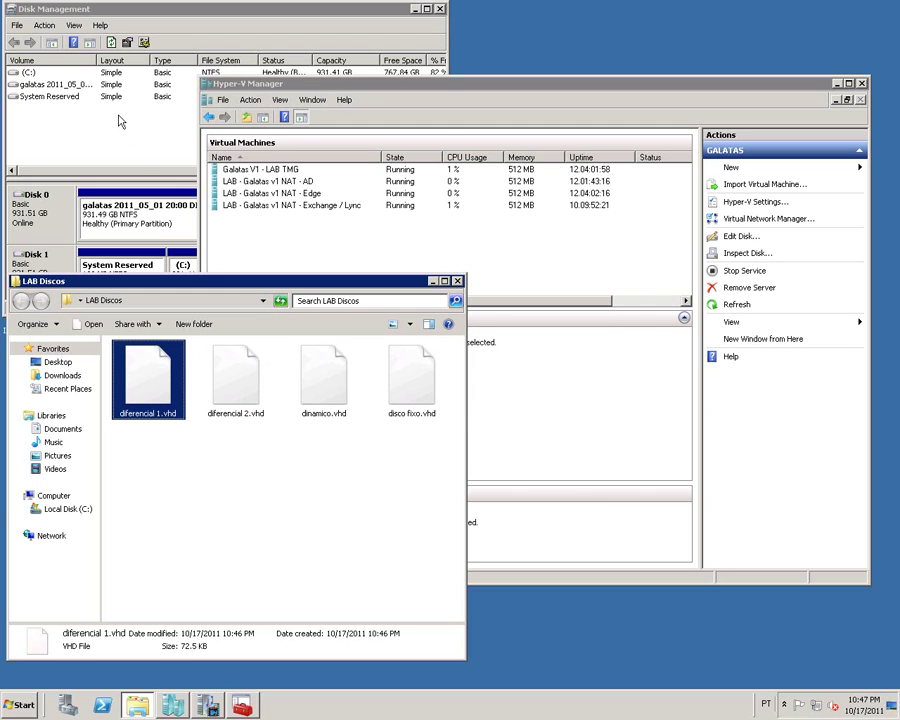
# Attach diferencial 1.vhd from the LAB Discos folder as a virtual hard disk in Disk Management.
pyautogui.click(43, 25)
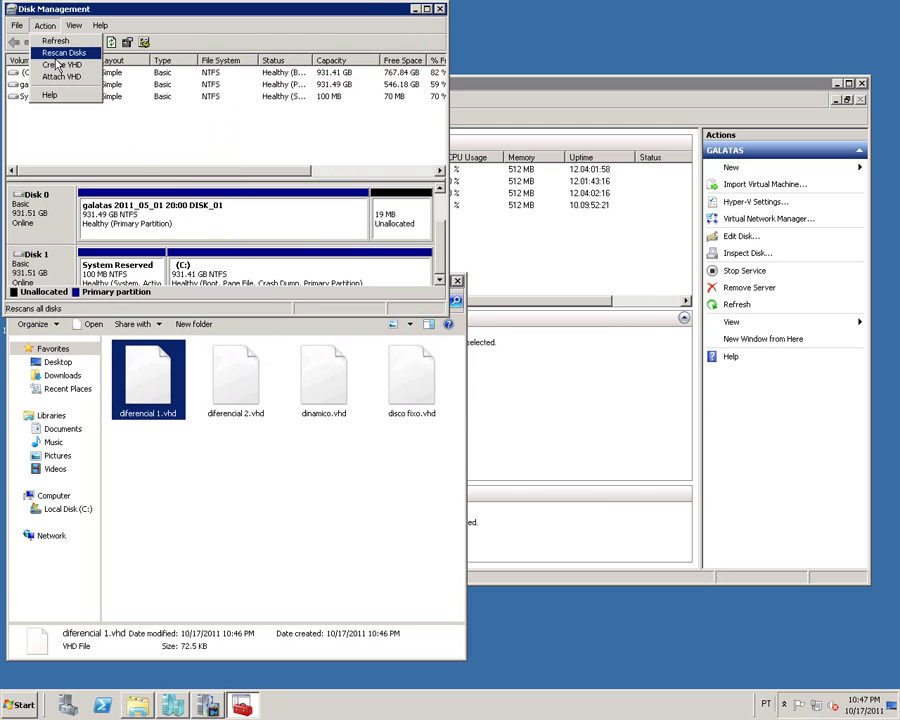
pyautogui.click(61, 76)
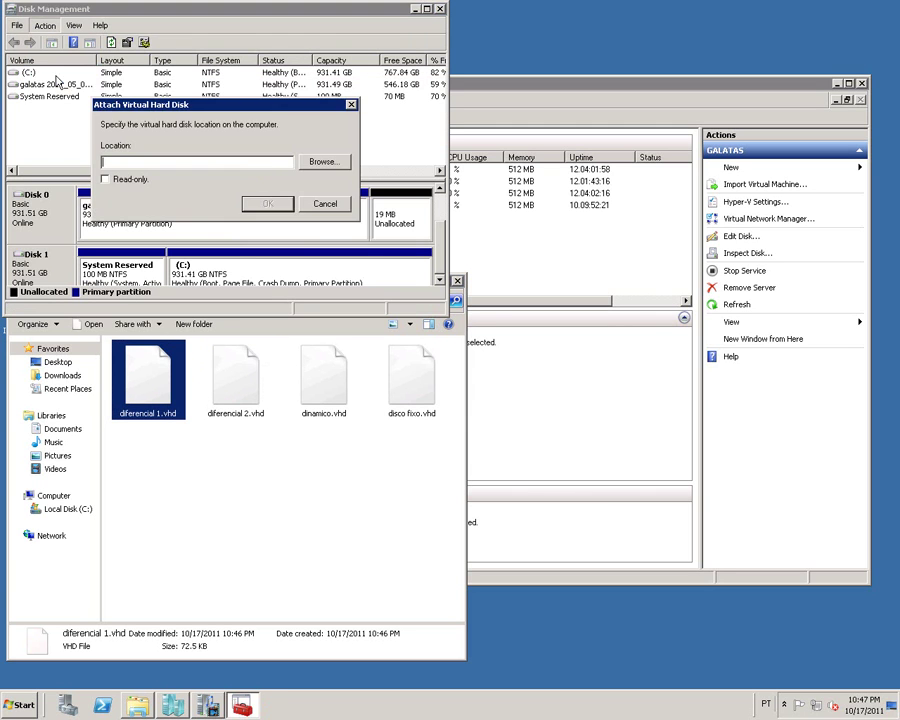
pyautogui.click(322, 162)
pyautogui.doubleClick(262, 201)
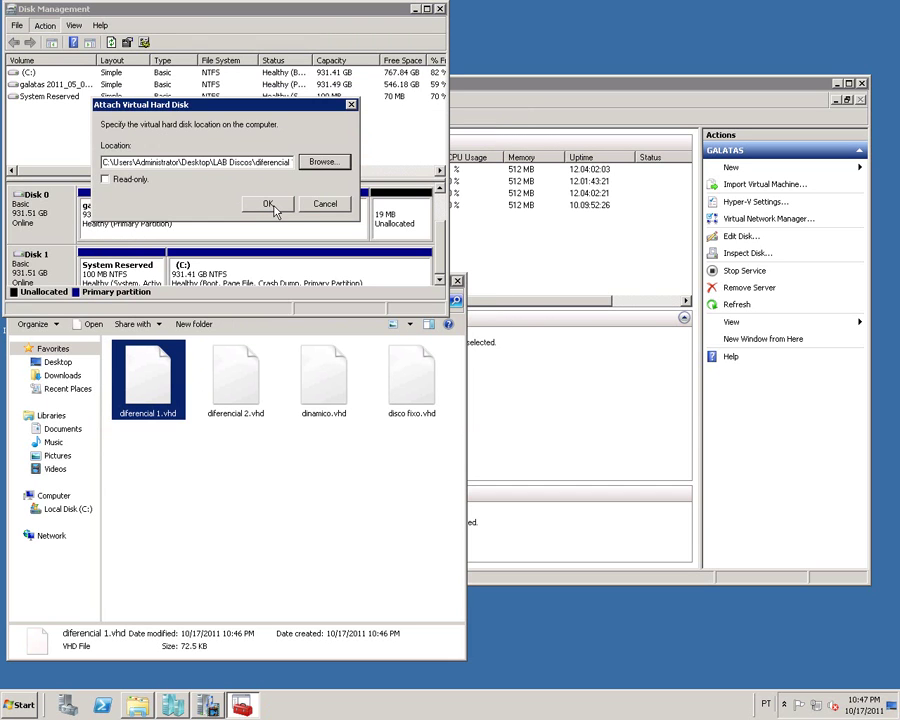
pyautogui.click(270, 205)
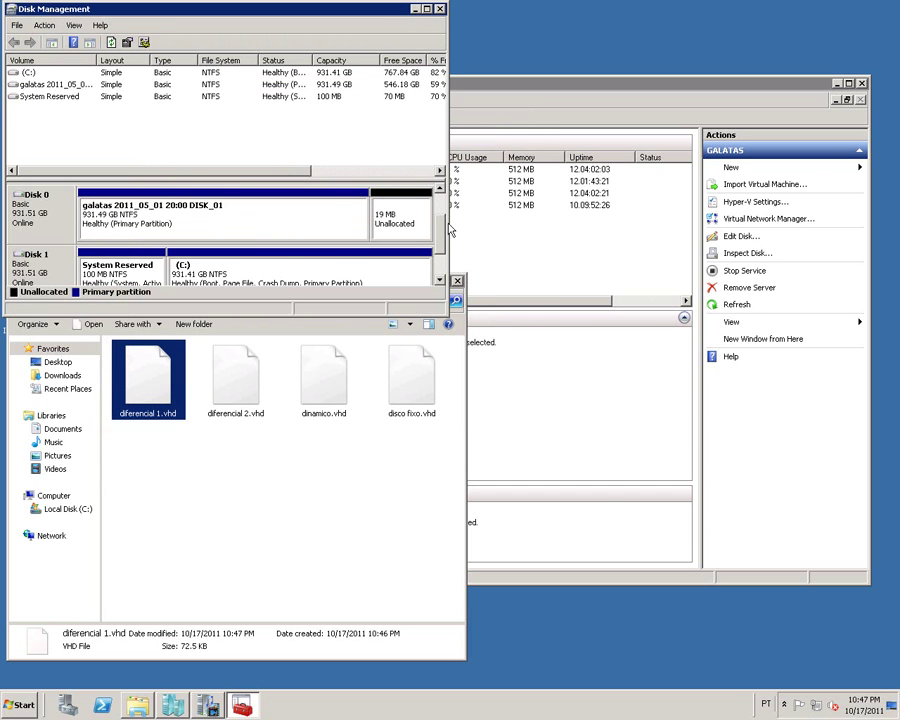
# Attach diferencial 2.vhd from the LAB Discos folder in Disk Management, and bring its disk, Disk 3, online.
pyautogui.click(44, 25)
pyautogui.click(54, 78)
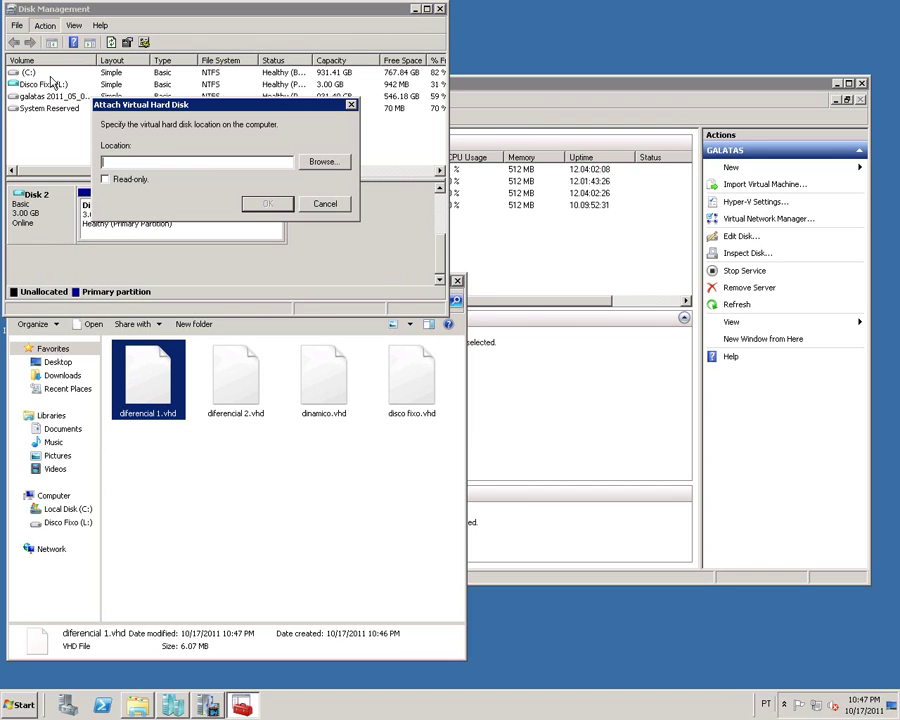
pyautogui.click(303, 161)
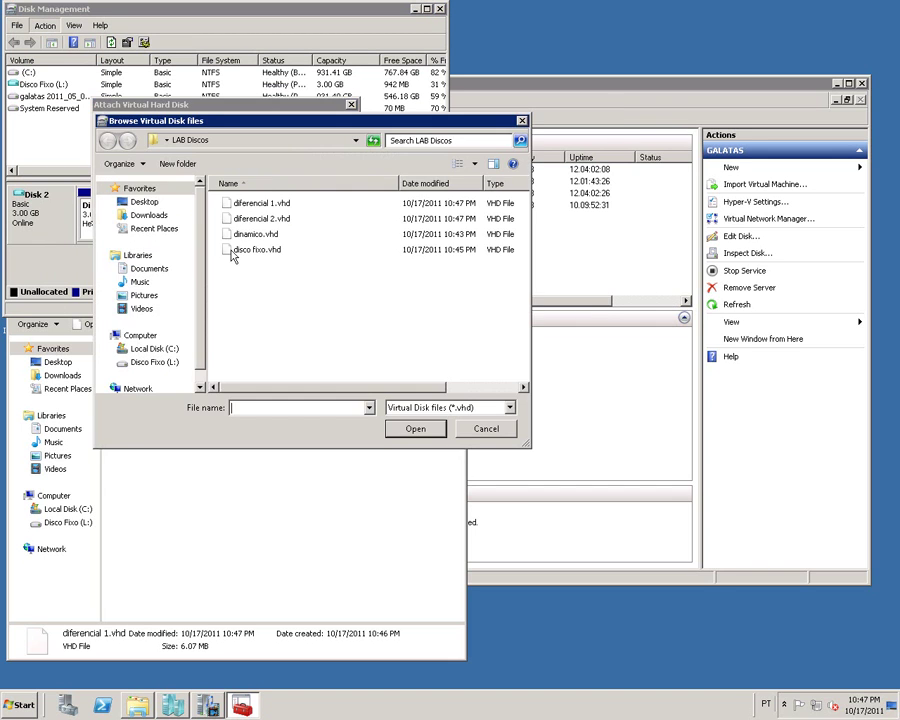
pyautogui.doubleClick(250, 218)
pyautogui.click(264, 202)
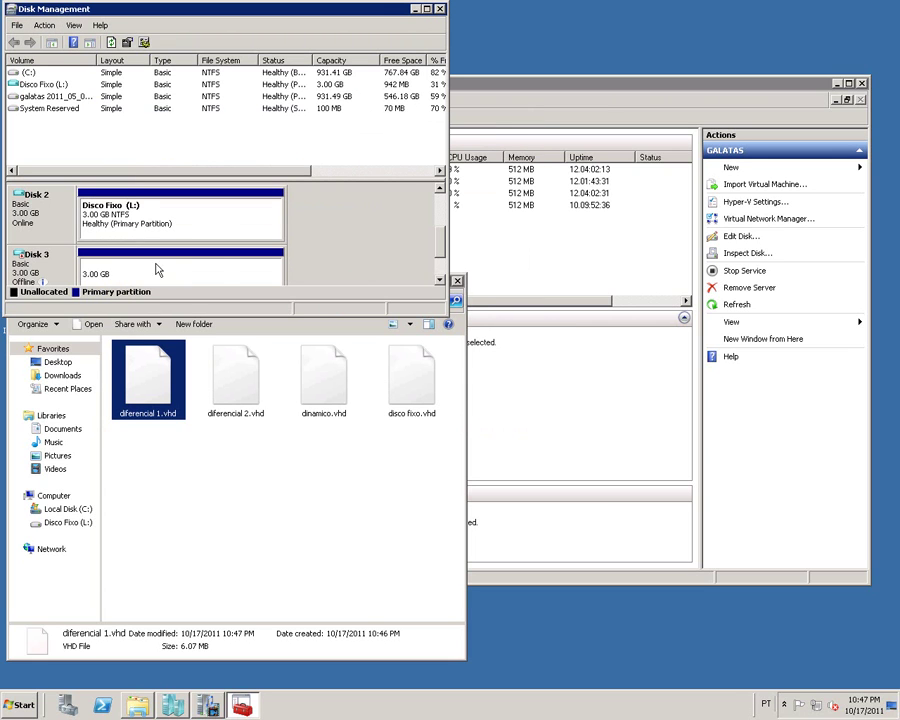
pyautogui.rightClick(57, 263)
pyautogui.click(88, 272)
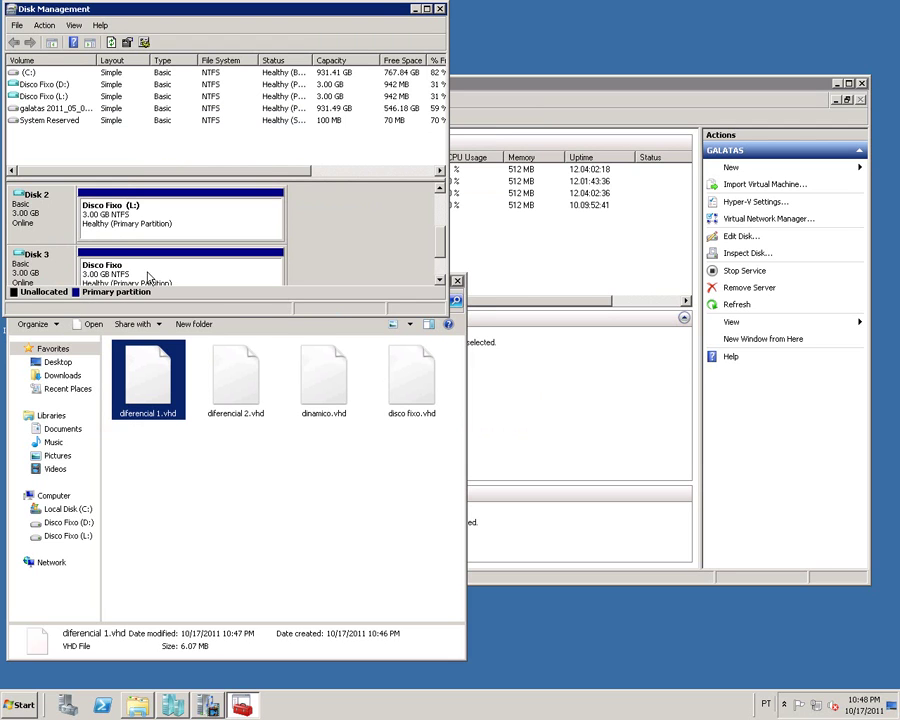
pyautogui.rightClick(197, 276)
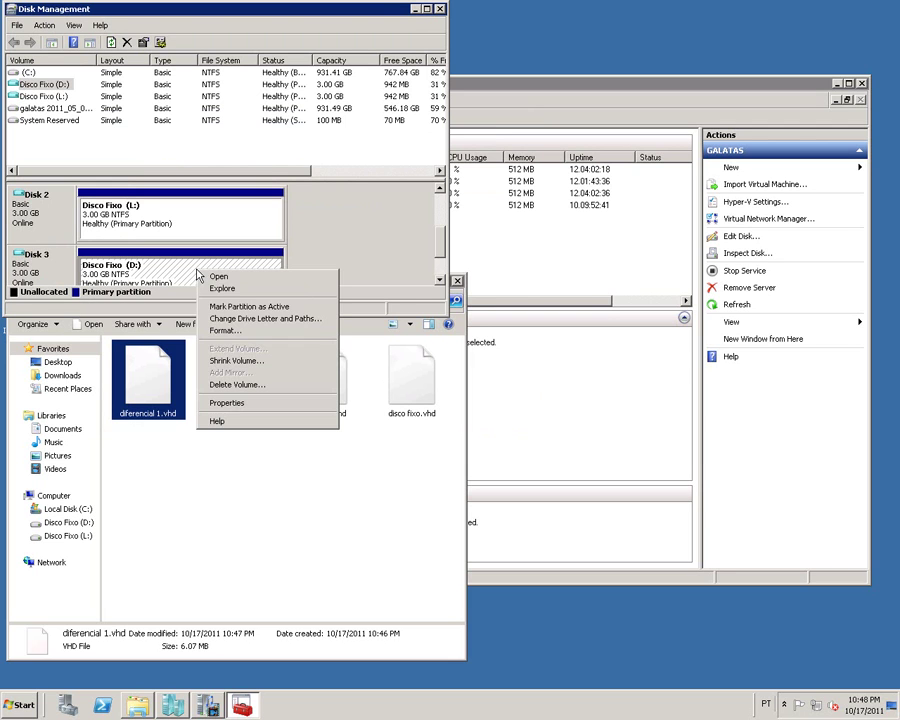
pyautogui.click(230, 319)
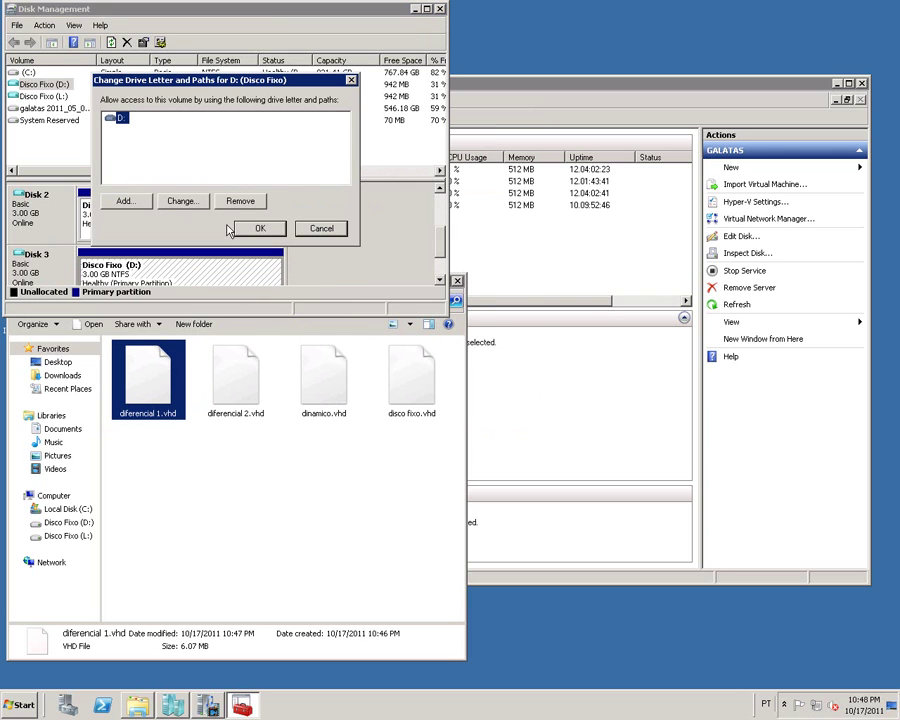
pyautogui.click(321, 228)
# Open the Computer window and place it beside the LAB Discos window so the drives and VHD files show together.
pyautogui.click(61, 611)
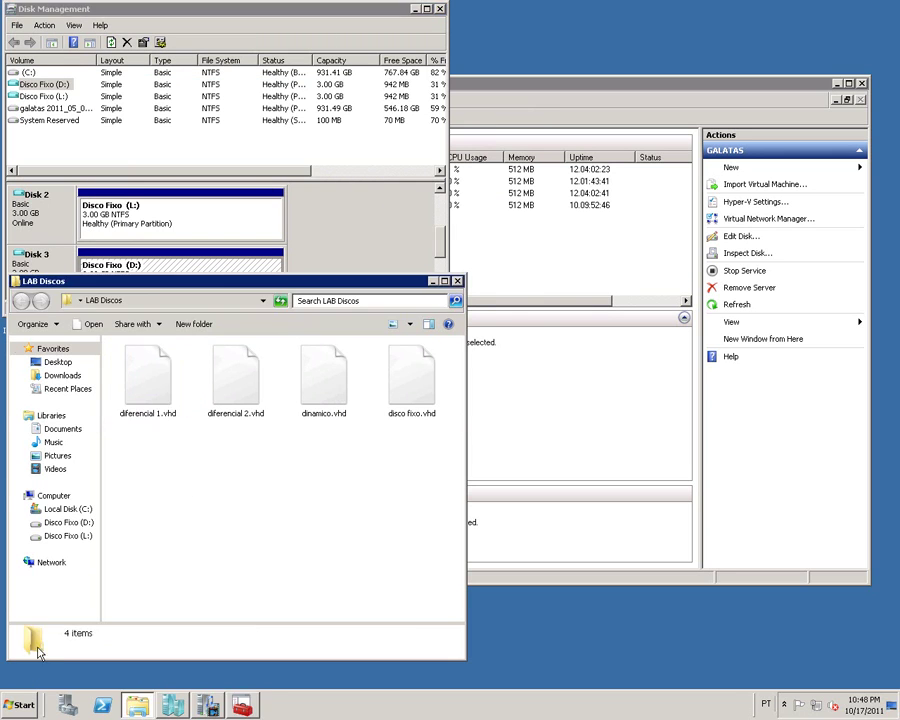
pyautogui.press('super')
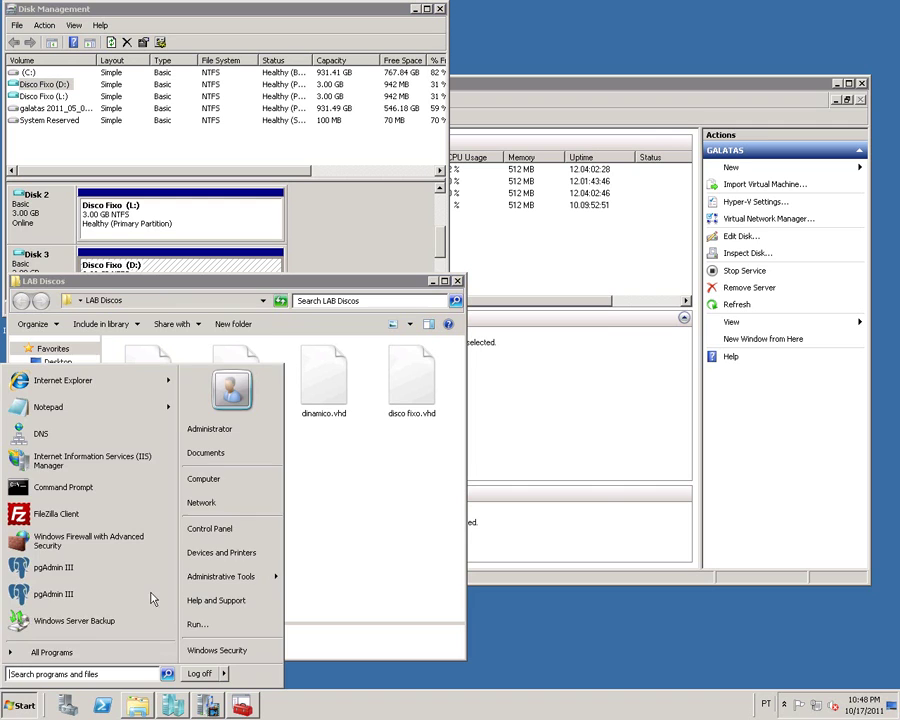
pyautogui.click(232, 481)
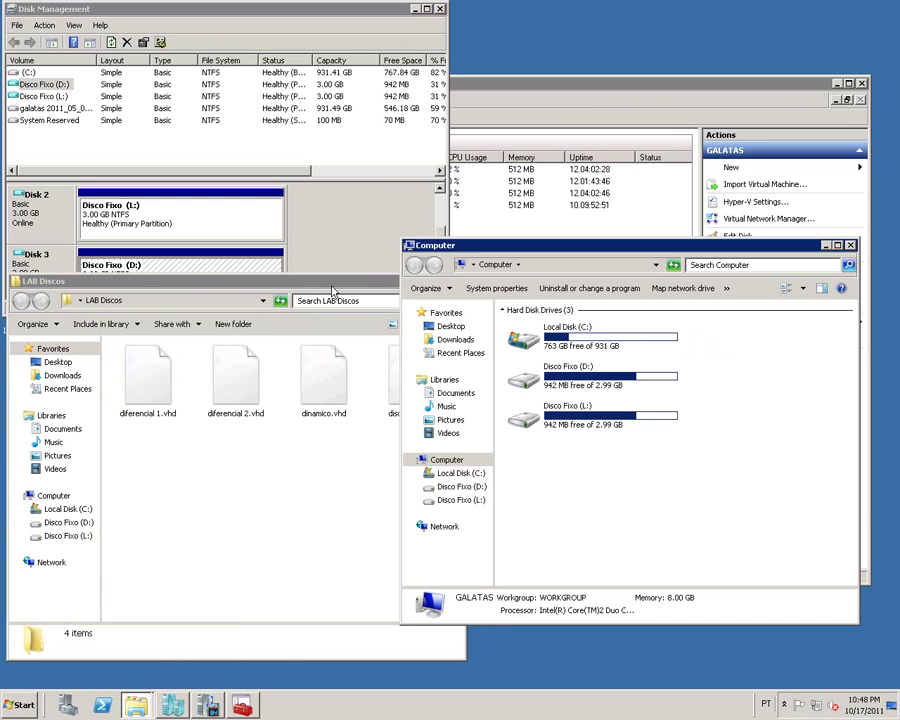
pyautogui.moveTo(362, 292); pyautogui.dragTo(302, 304)
pyautogui.click(590, 377)
pyautogui.moveTo(595, 251); pyautogui.dragTo(640, 170)
pyautogui.click(667, 408)
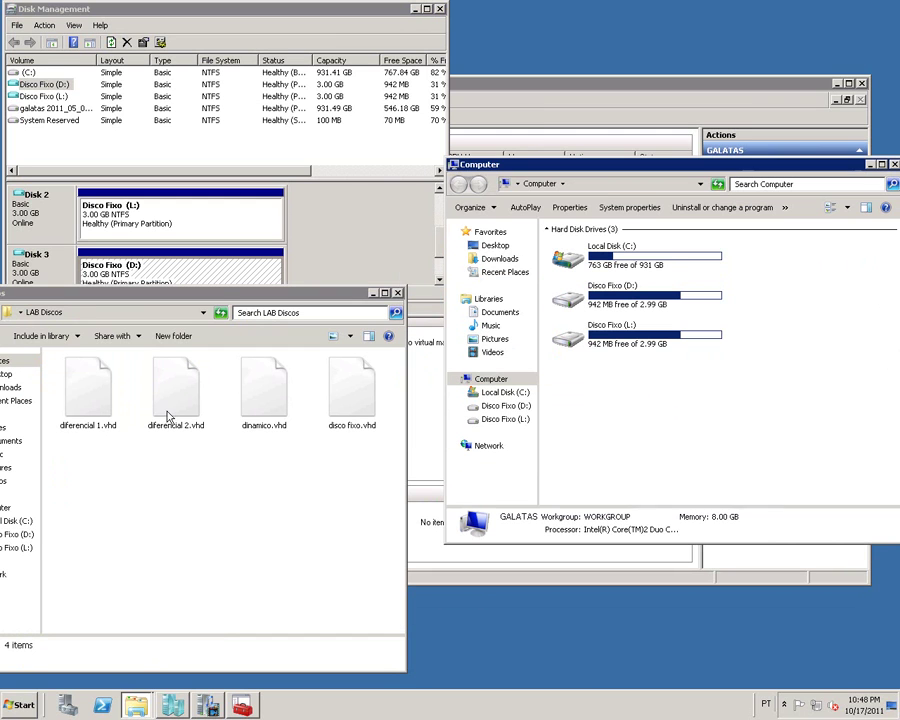
# Compare the file sizes and modification dates of diferencial 1.vhd and diferencial 2.vhd in the LAB Discos folder.
pyautogui.click(90, 399)
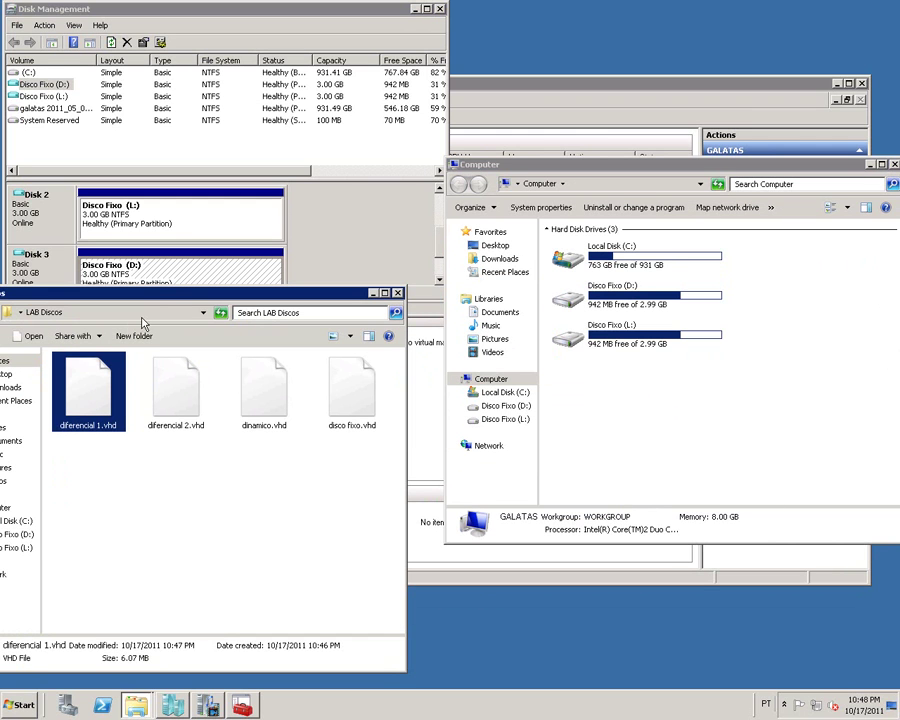
pyautogui.moveTo(136, 293); pyautogui.dragTo(171, 296)
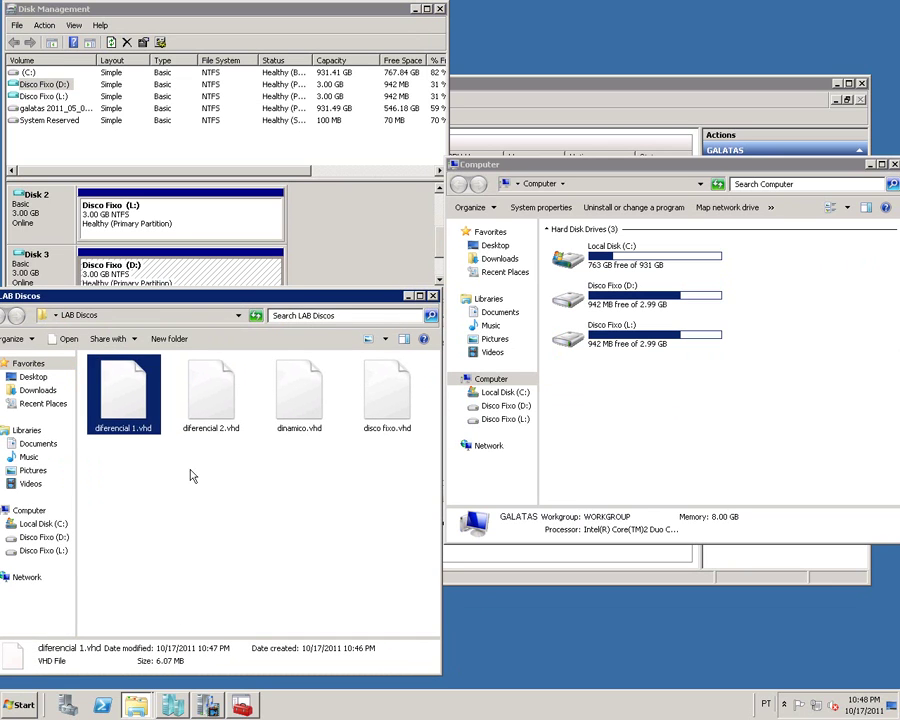
pyautogui.click(206, 410)
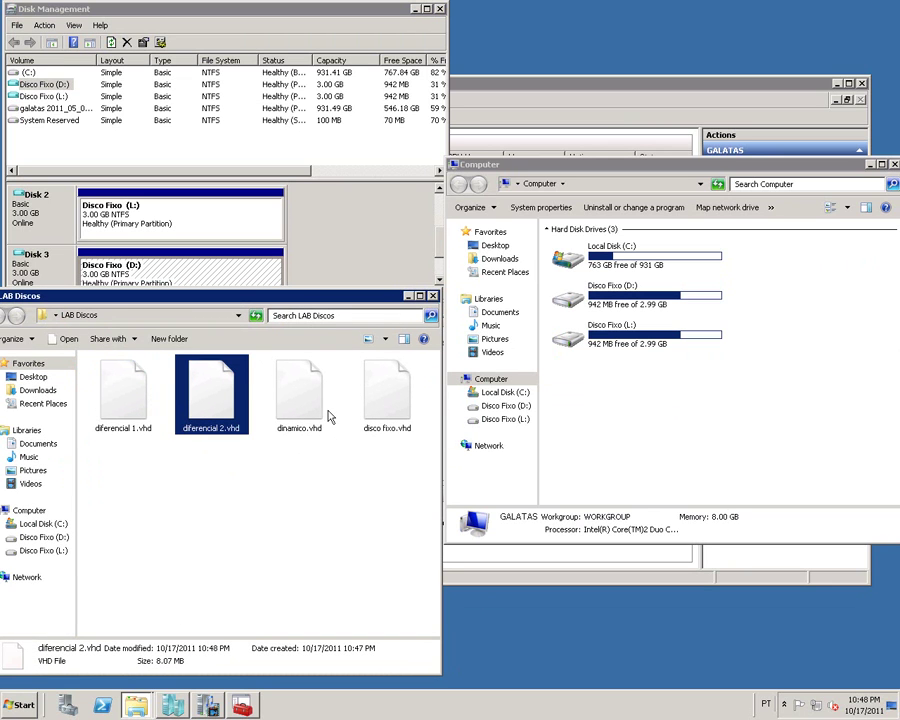
pyautogui.press('Left')
pyautogui.press('Right')
pyautogui.press('Left')
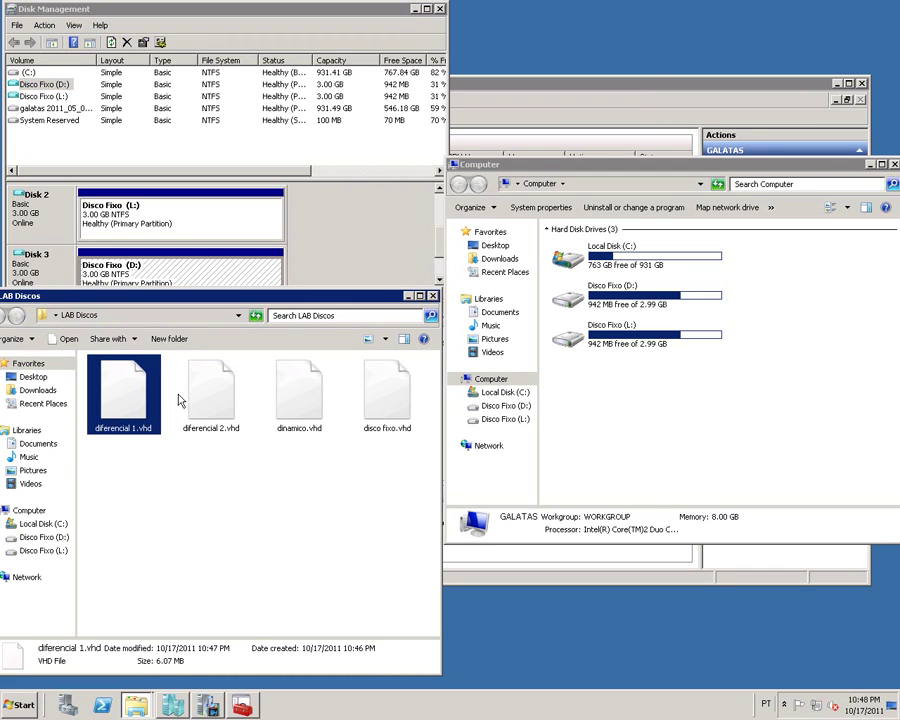
pyautogui.click(228, 416)
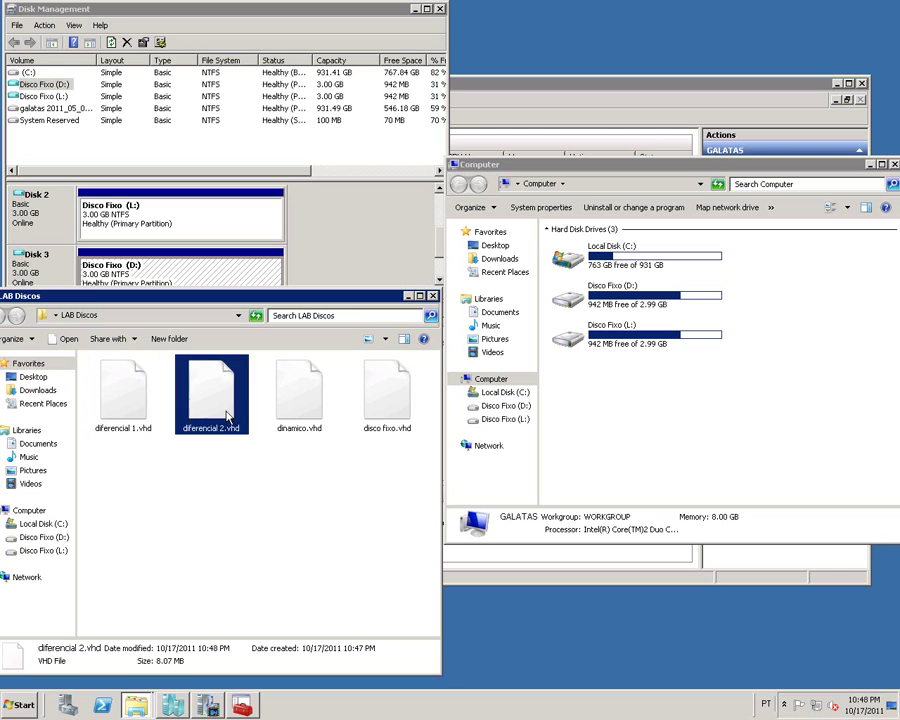
pyautogui.click(148, 410)
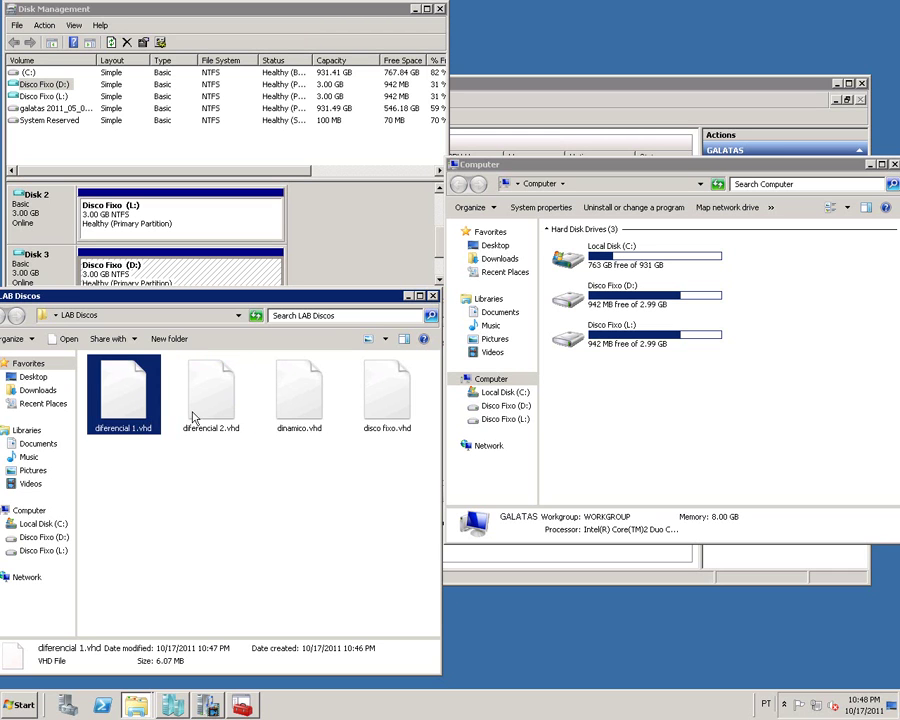
pyautogui.click(197, 420)
pyautogui.click(134, 418)
pyautogui.moveTo(529, 167); pyautogui.dragTo(513, 174)
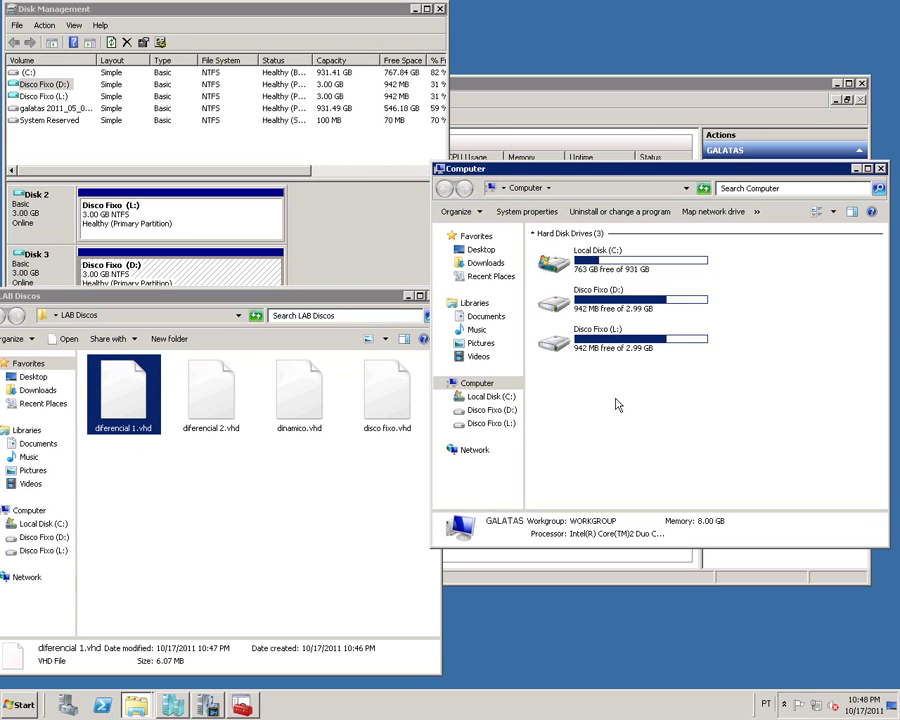
pyautogui.click(202, 418)
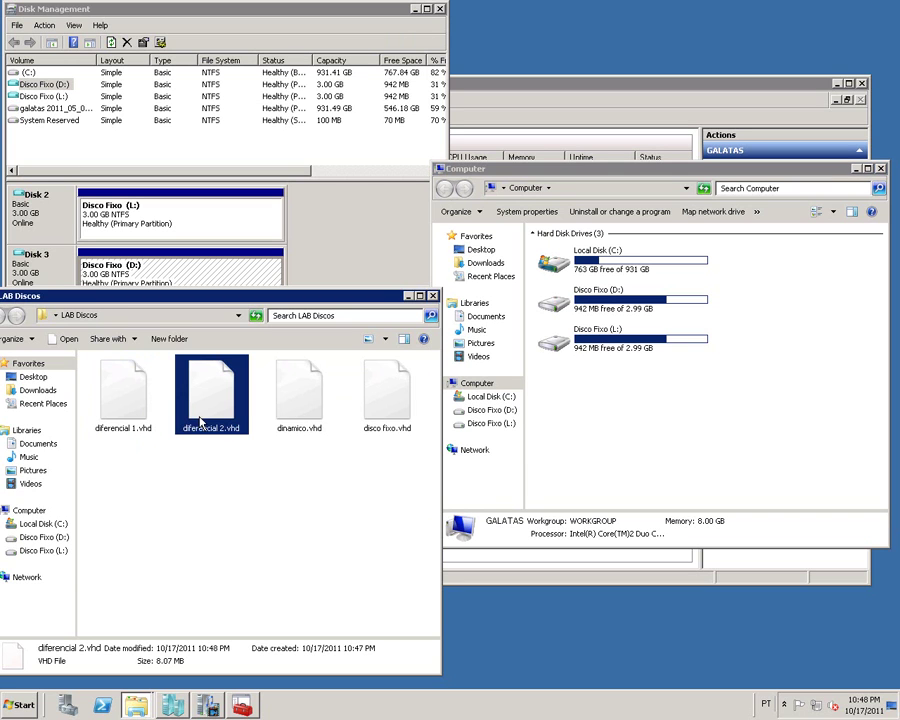
# Check the used space, free space and capacity in the properties of drives Disco Fixo (L:) and Disco Fixo (D:).
pyautogui.click(606, 352)
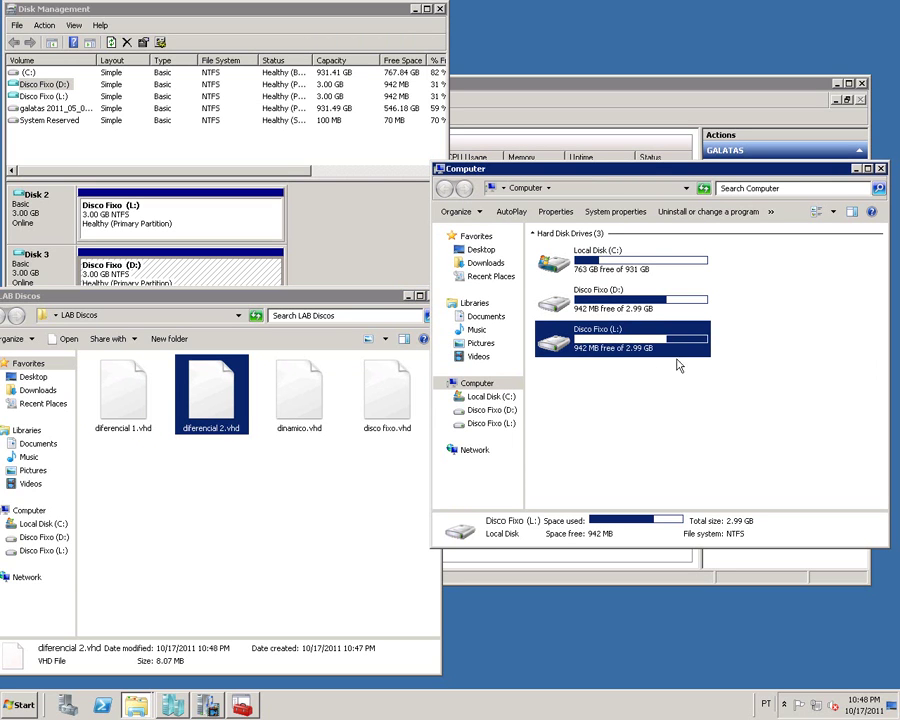
pyautogui.rightClick(630, 339)
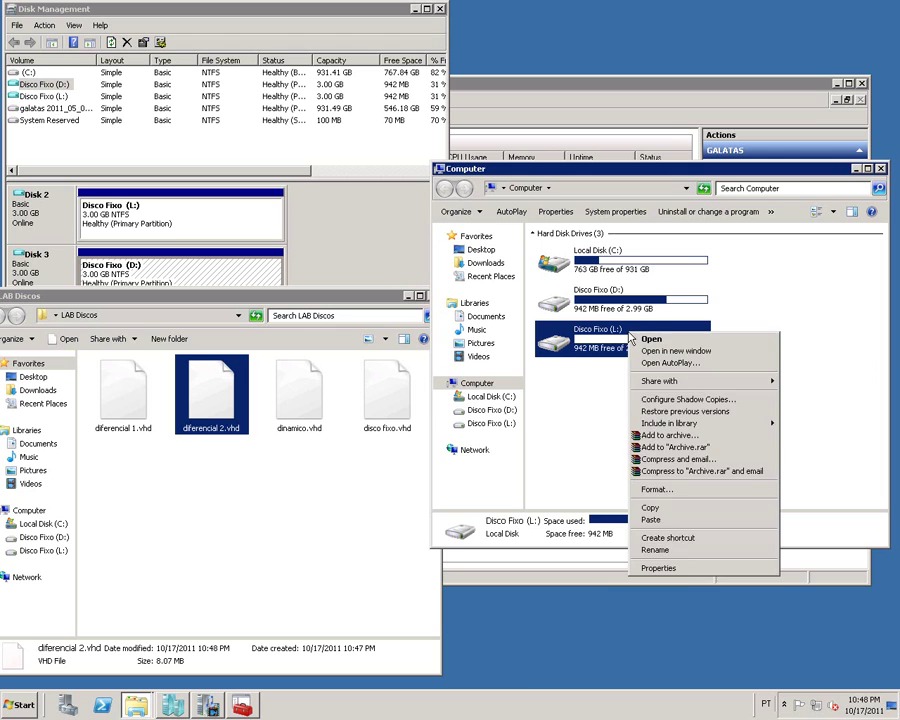
pyautogui.click(665, 566)
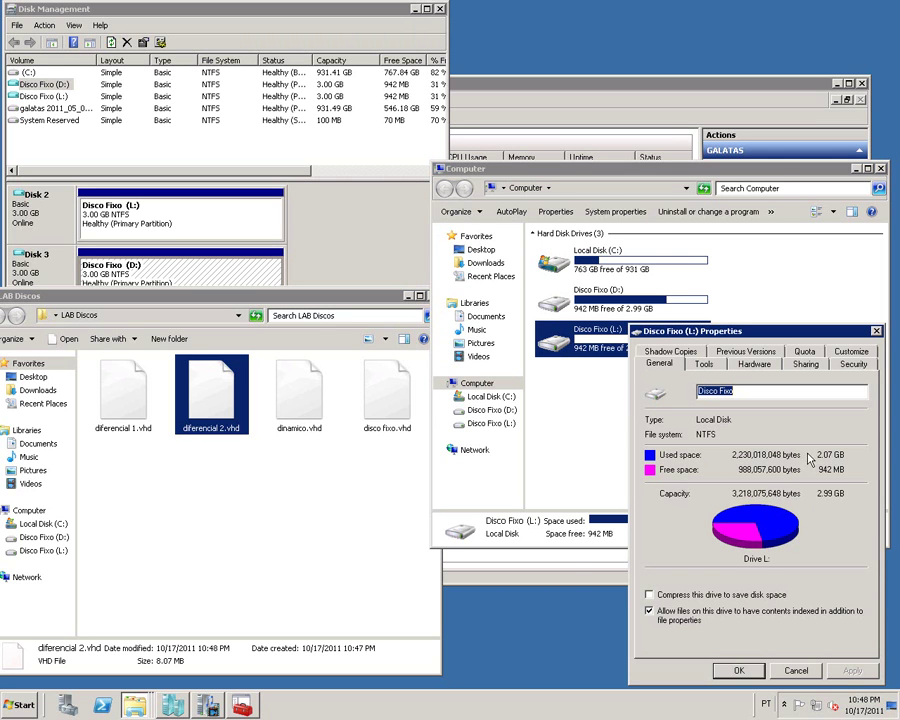
pyautogui.click(797, 671)
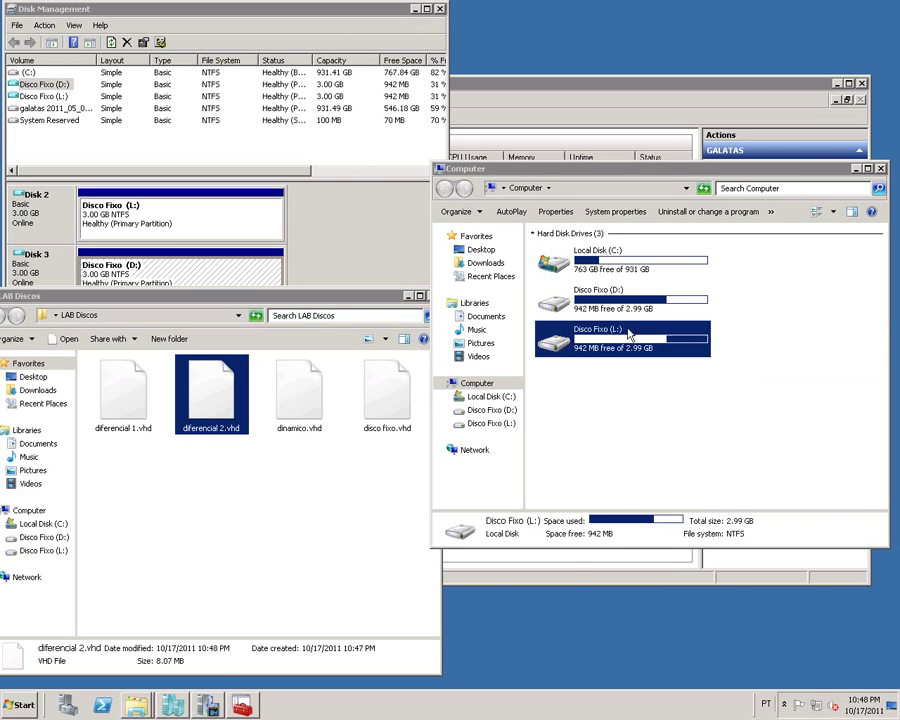
pyautogui.rightClick(620, 301)
pyautogui.click(645, 538)
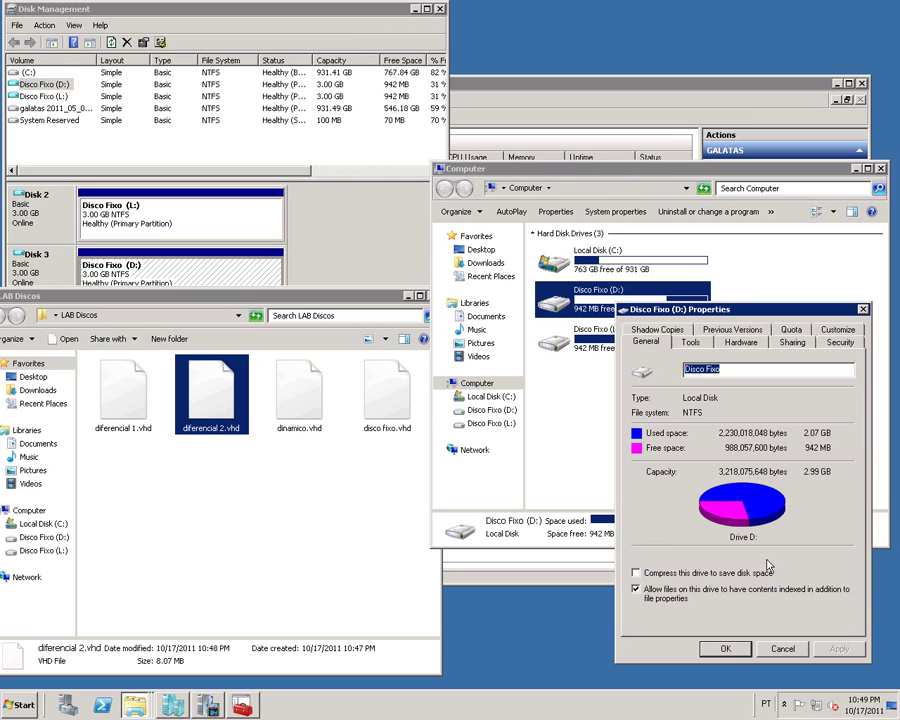
pyautogui.click(777, 654)
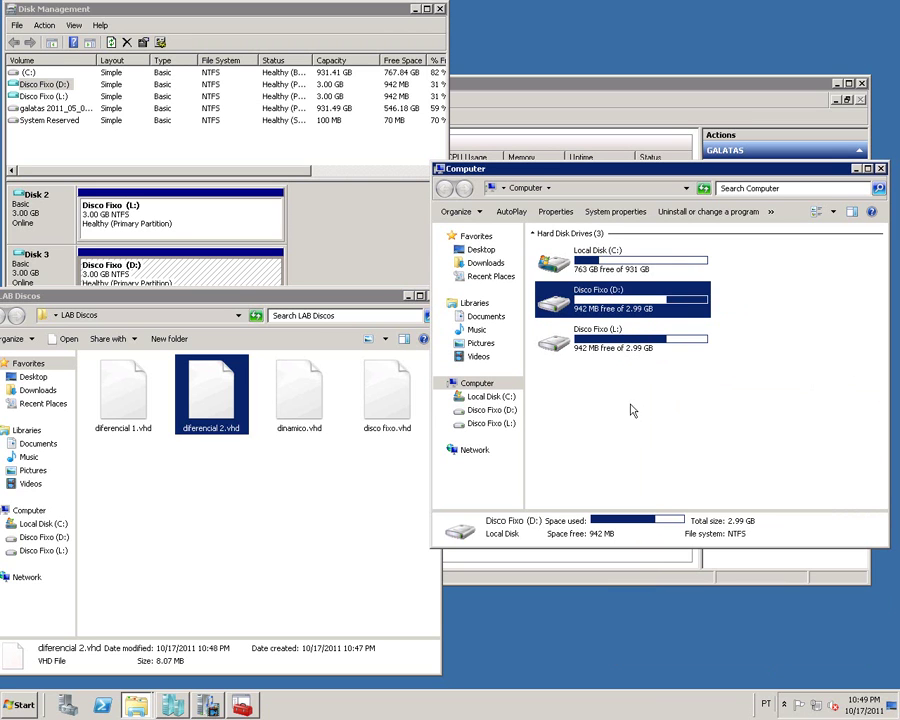
# Open Disco Fixo (D:) and Disco Fixo (L:) in turn to compare their files, and return to the Computer view.
pyautogui.click(632, 318)
pyautogui.doubleClick(632, 313)
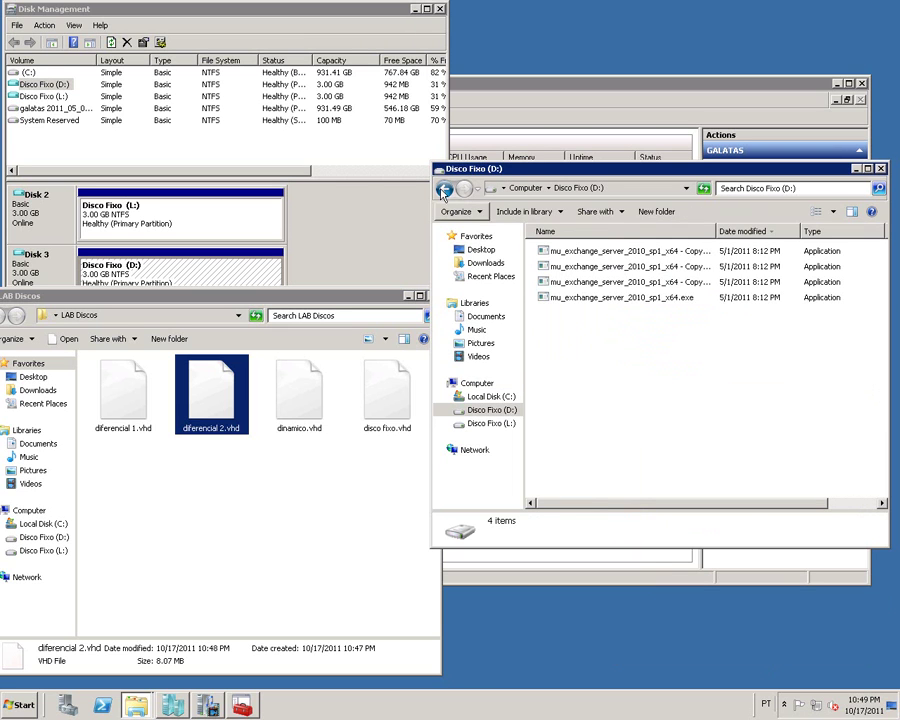
pyautogui.click(444, 188)
pyautogui.doubleClick(587, 336)
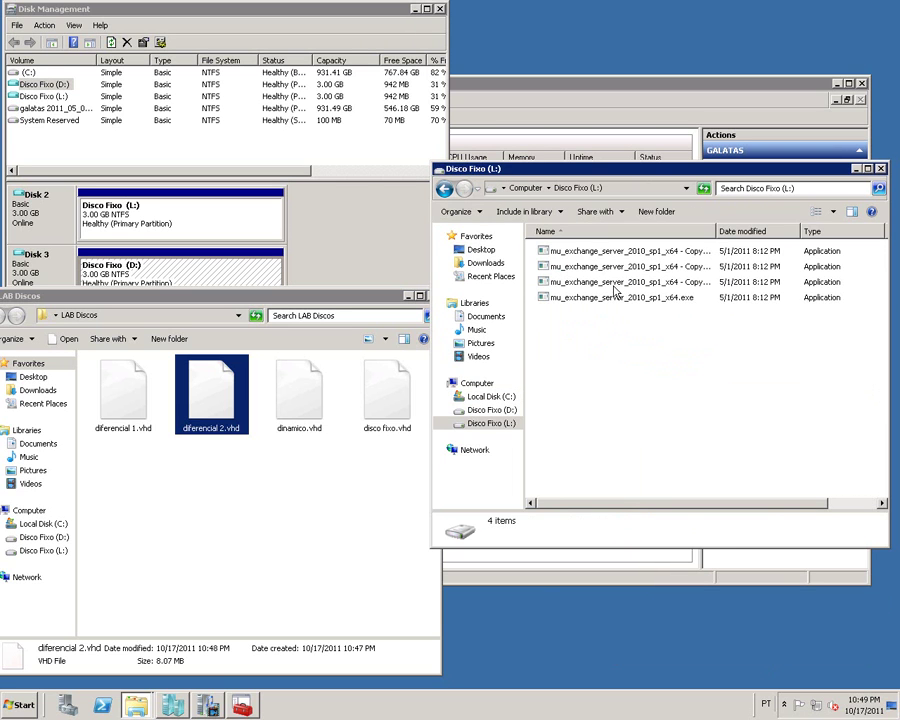
pyautogui.click(444, 188)
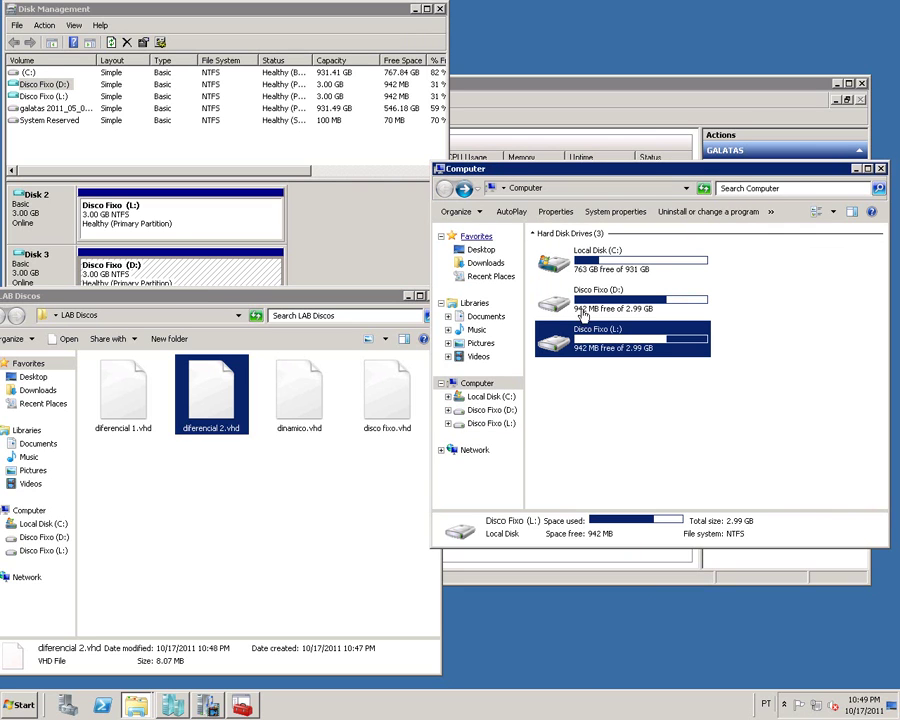
# Compare diferencial 1.vhd and diferencial 2.vhd, selecting each together with their parent disco fixo.vhd in the LAB Discos folder.
pyautogui.click(129, 402)
pyautogui.click(216, 403)
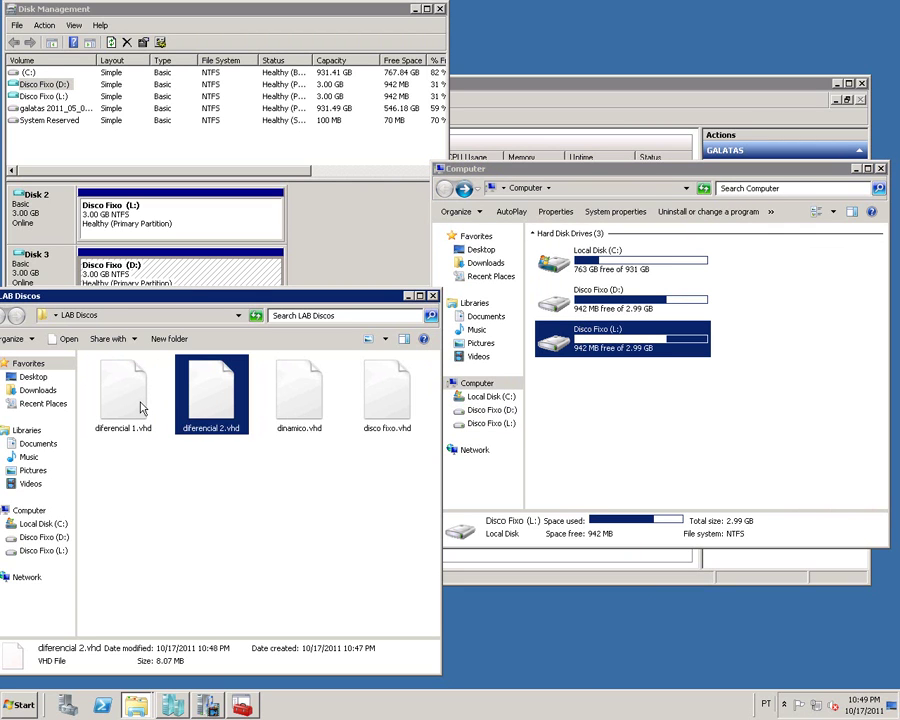
pyautogui.click(141, 408)
pyautogui.click(231, 510)
pyautogui.click(221, 432)
pyautogui.keyDown('ctrl'); pyautogui.click(396, 393); pyautogui.keyUp('ctrl')
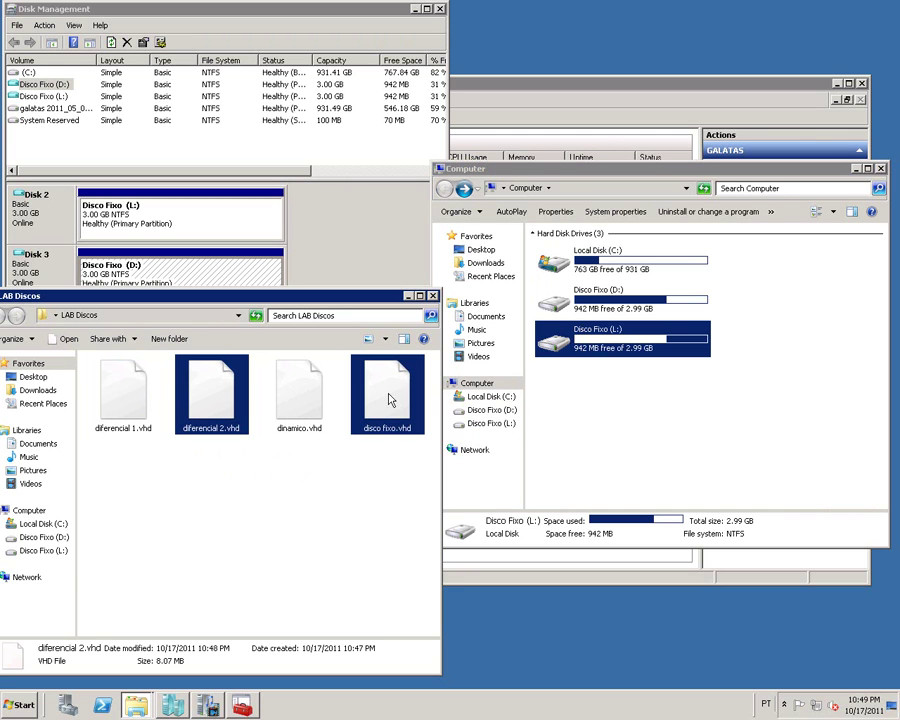
pyautogui.keyDown('ctrl'); pyautogui.click(209, 416); pyautogui.keyUp('ctrl')
pyautogui.keyDown('ctrl'); pyautogui.click(130, 402); pyautogui.keyUp('ctrl')
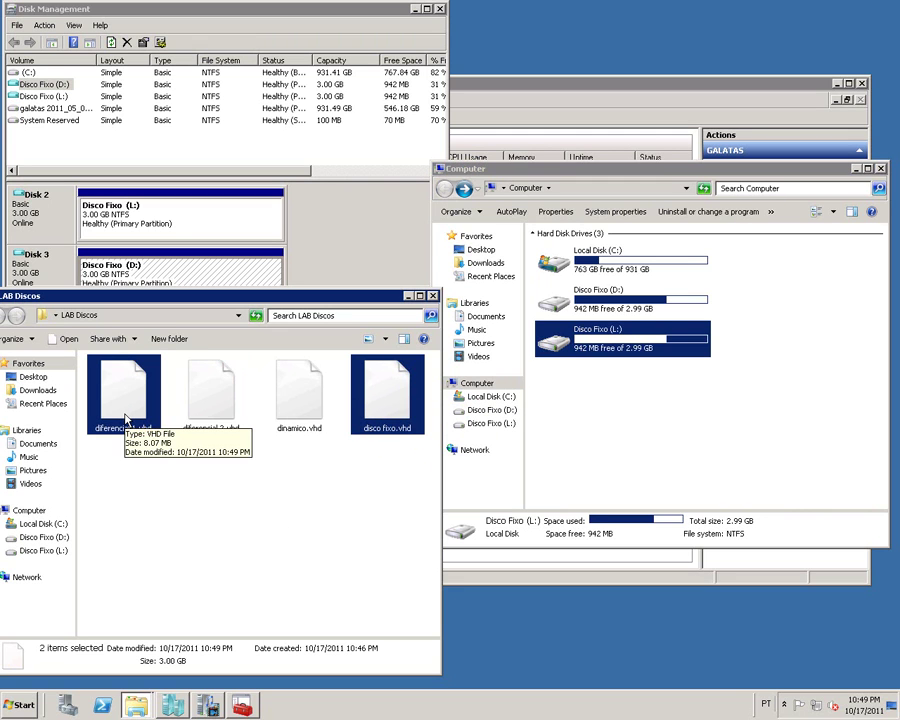
# Check the details of drive Disco Fixo (D:) and of the parent file disco fixo.vhd.
pyautogui.click(576, 385)
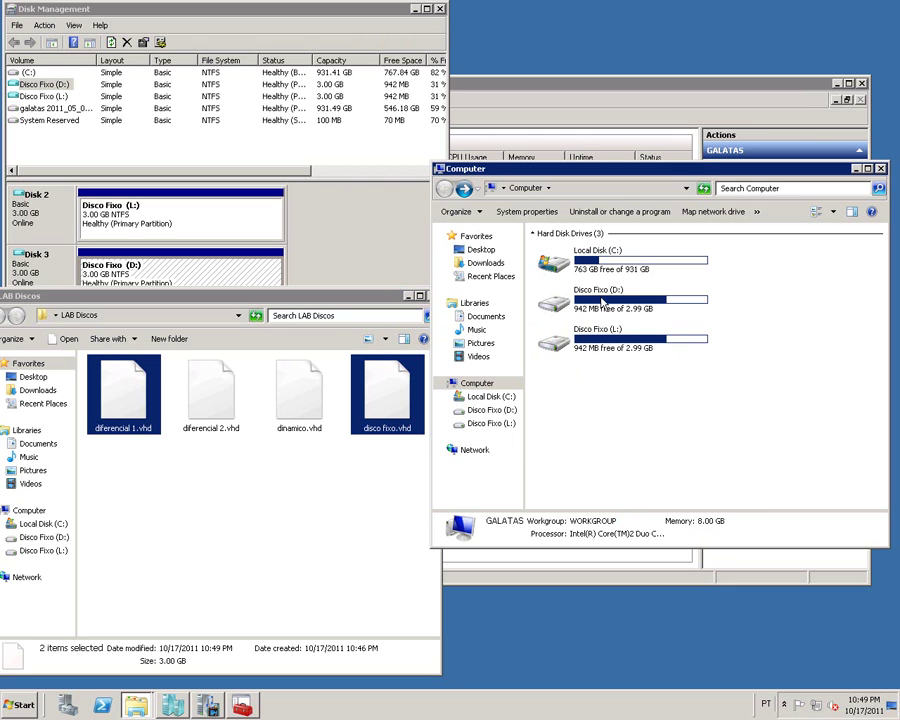
pyautogui.click(598, 298)
pyautogui.click(578, 393)
pyautogui.press('space')
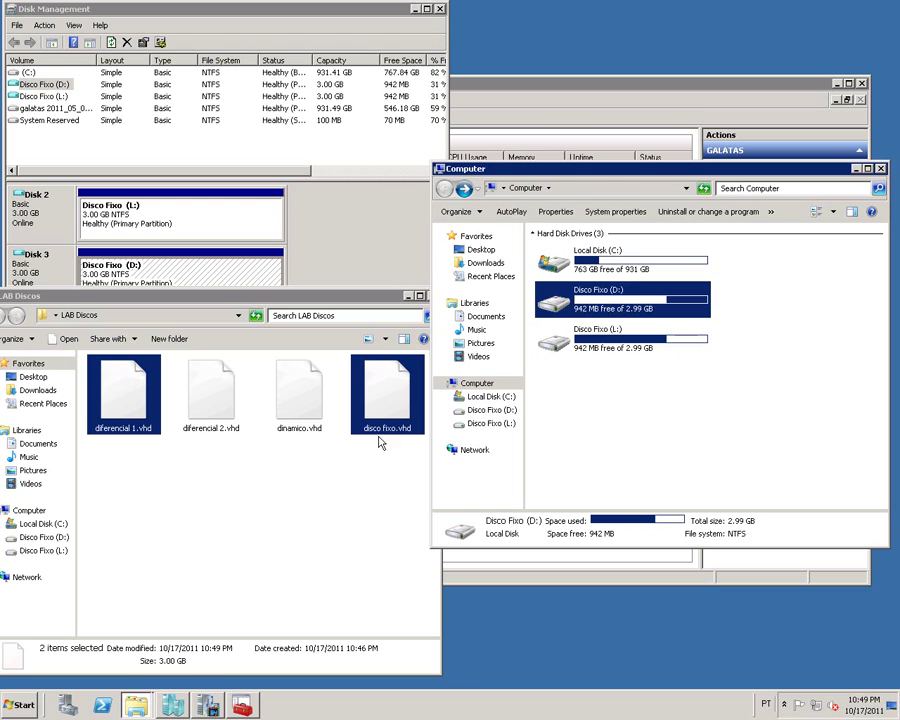
pyautogui.click(375, 420)
# Delete mu_exchange_server_2010_sp1_x64.exe from Disco Fixo (D:), moving it to the Recycle Bin.
pyautogui.doubleClick(588, 301)
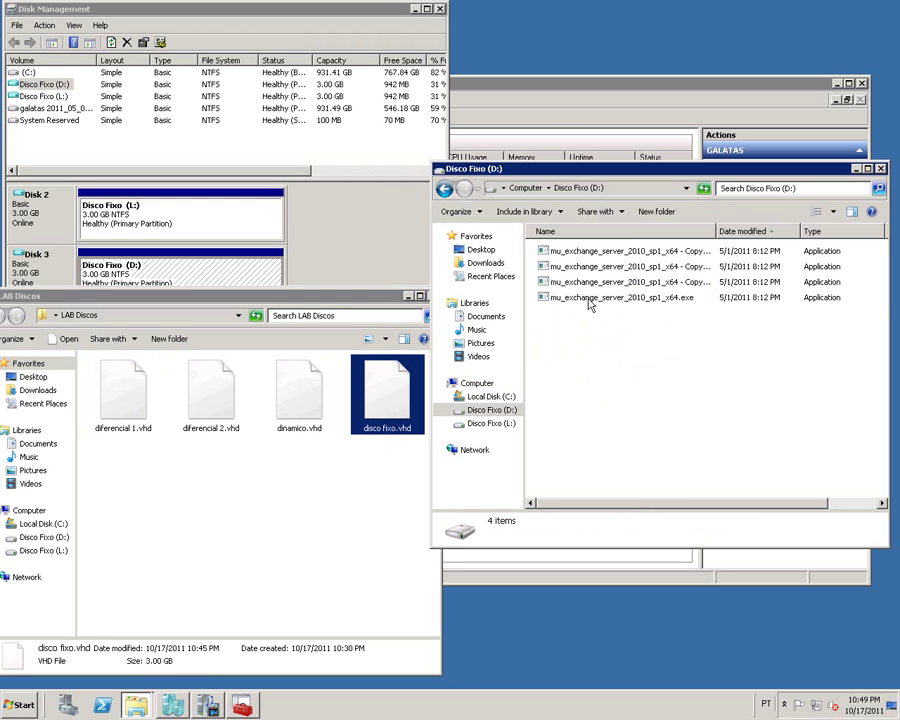
pyautogui.click(583, 300)
pyautogui.press('Delete')
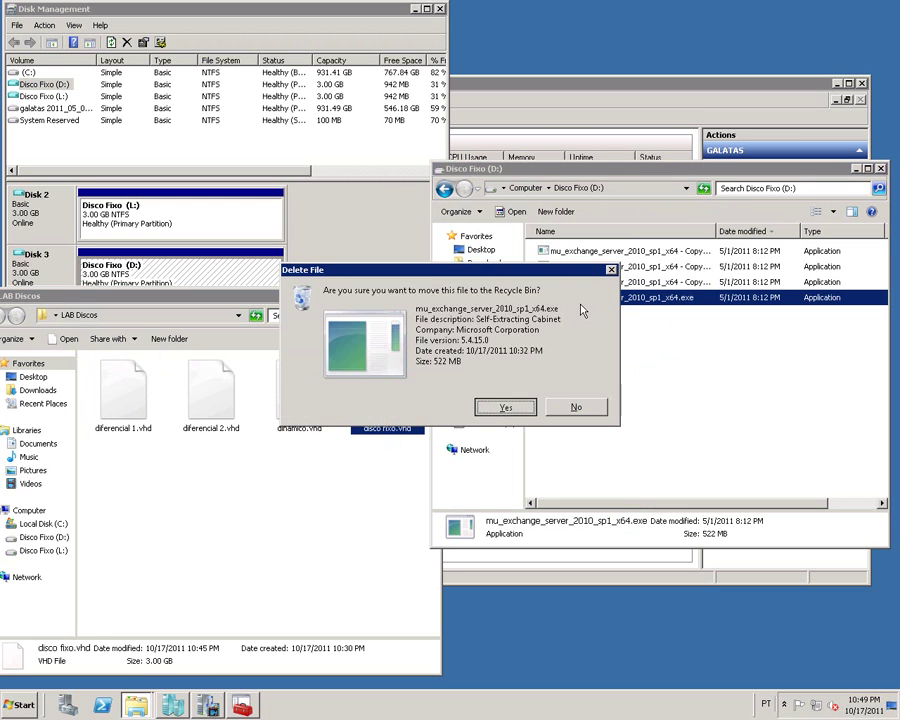
pyautogui.click(507, 417)
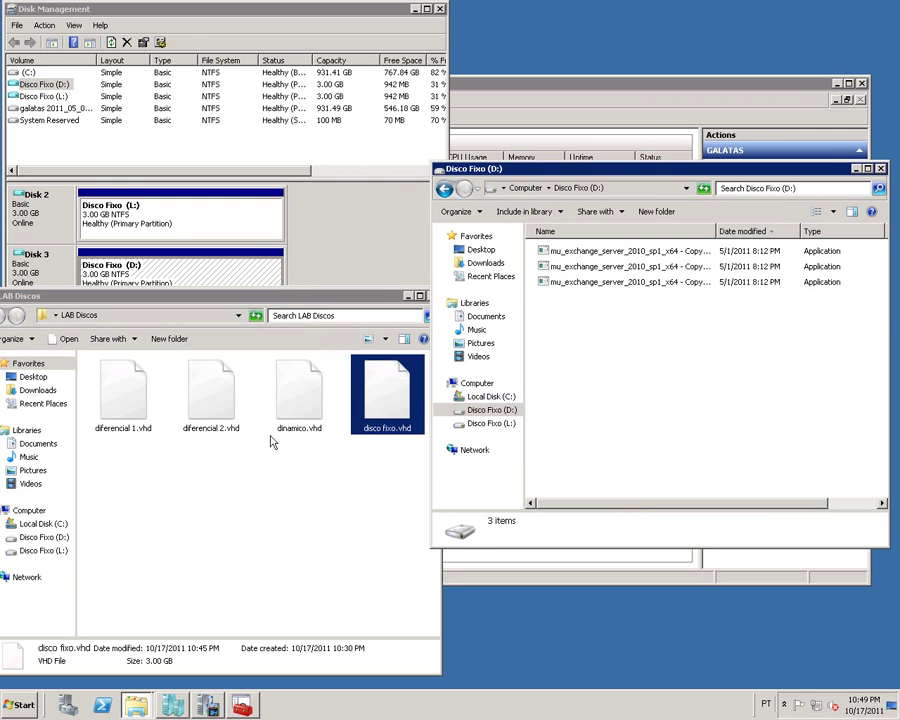
# Check the files on Disco Fixo (L:) and compare the current sizes of diferencial 1.vhd and diferencial 2.vhd.
pyautogui.click(460, 424)
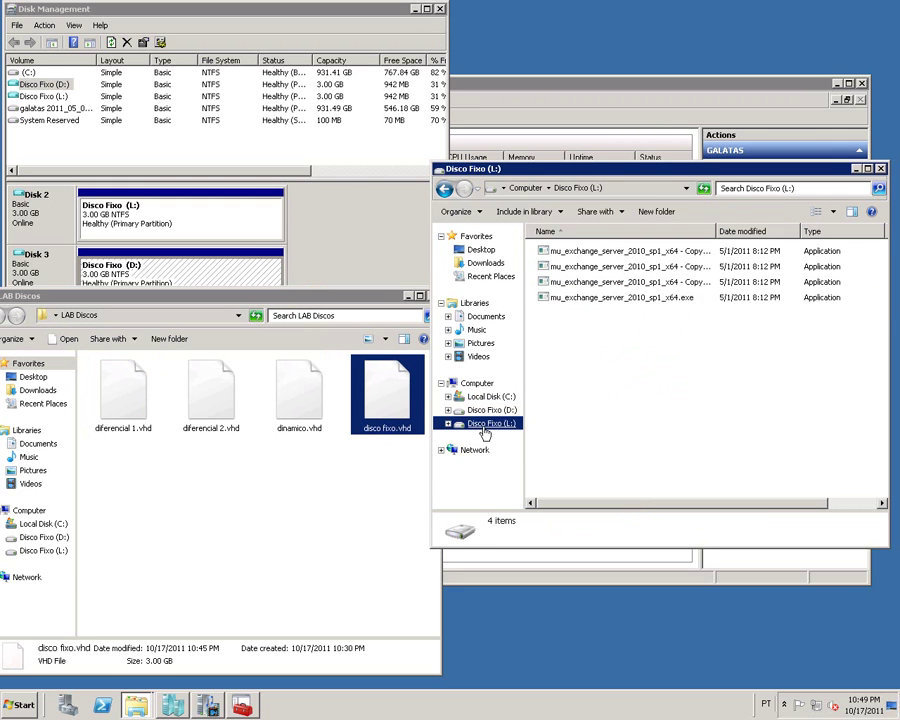
pyautogui.click(133, 403)
pyautogui.click(206, 404)
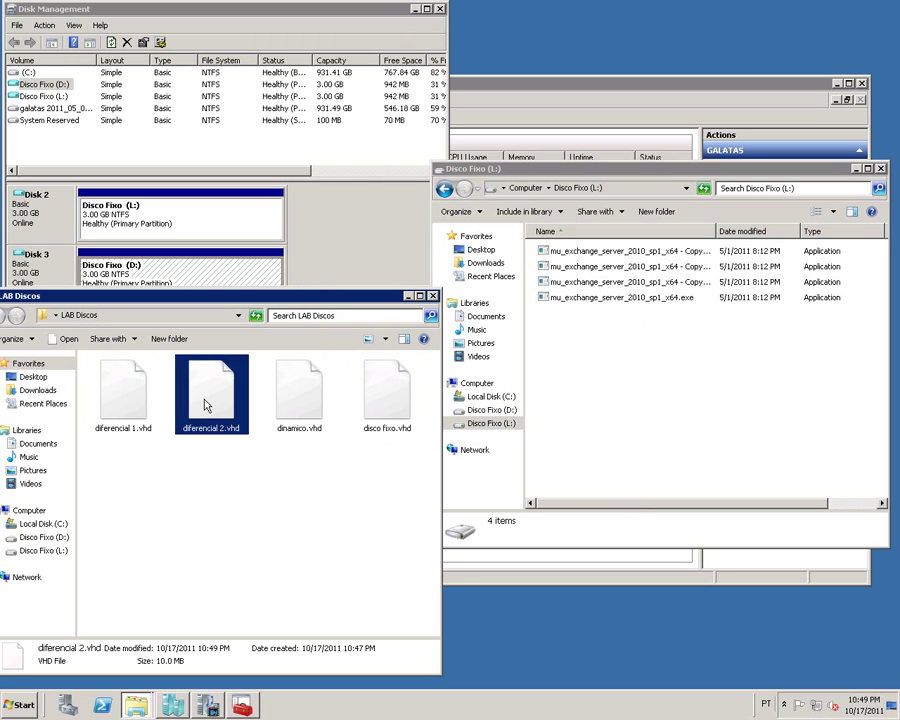
pyautogui.click(133, 407)
pyautogui.press('Right')
pyautogui.click(134, 408)
pyautogui.press('Right')
pyautogui.click(135, 403)
pyautogui.click(575, 362)
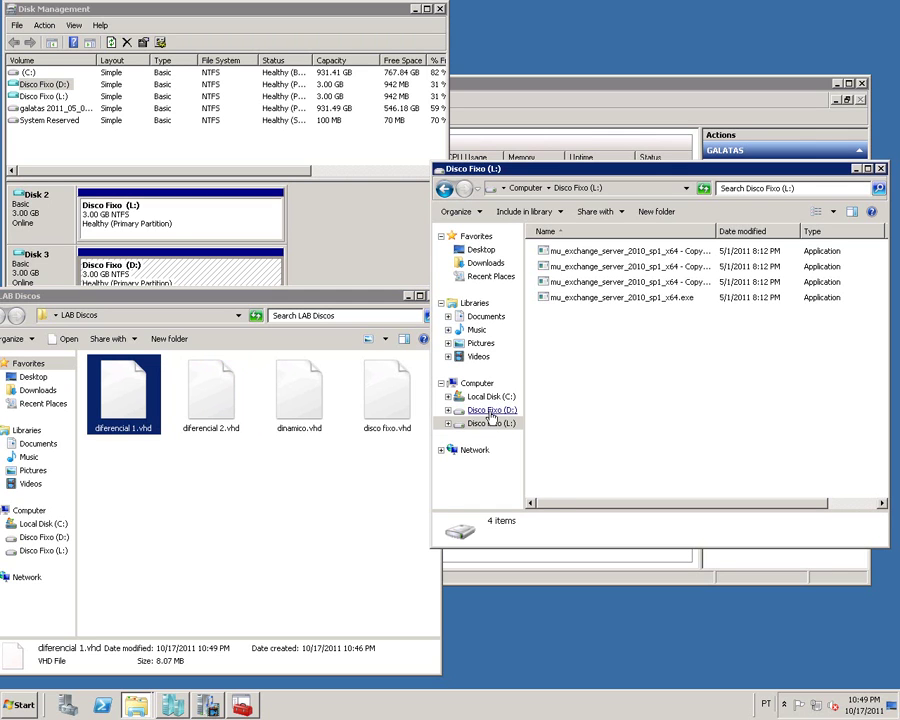
# Compare the file lists of Disco Fixo (D:) and Disco Fixo (L:), and clear the file selection in LAB Discos.
pyautogui.click(491, 411)
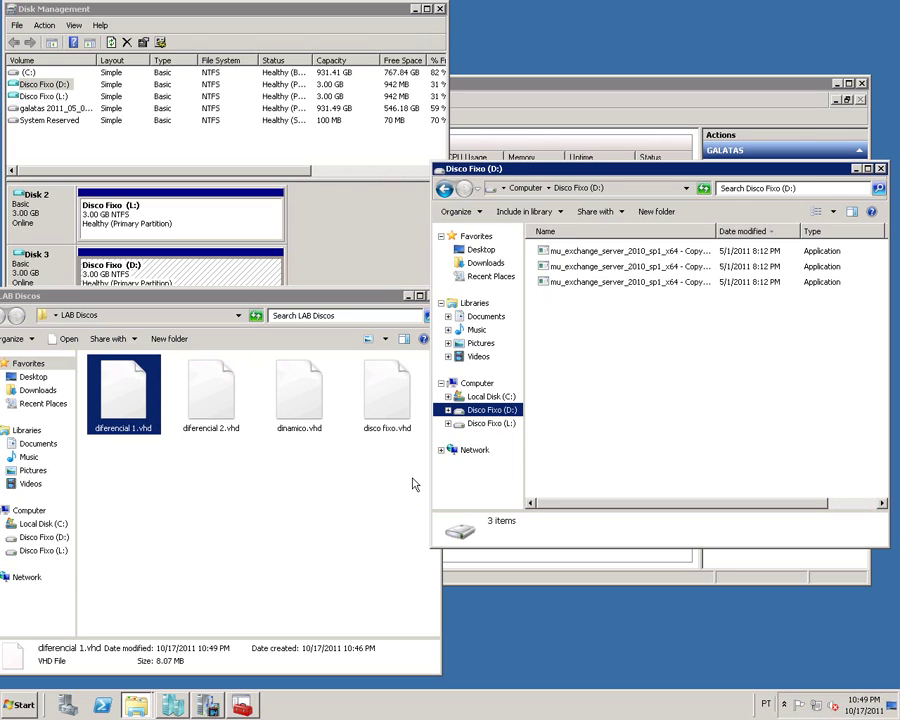
pyautogui.click(506, 423)
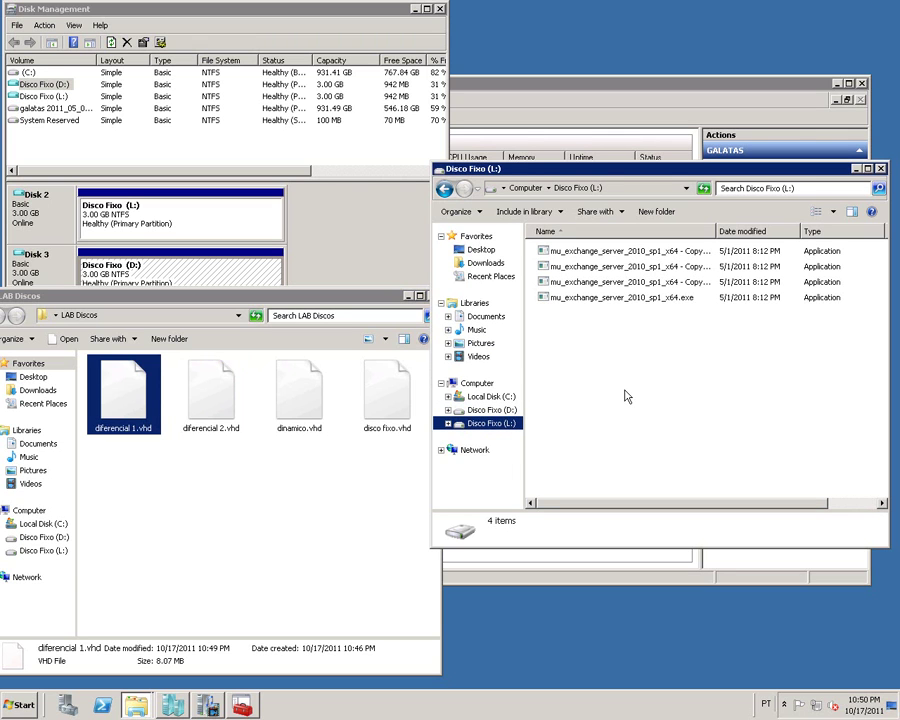
pyautogui.click(364, 470)
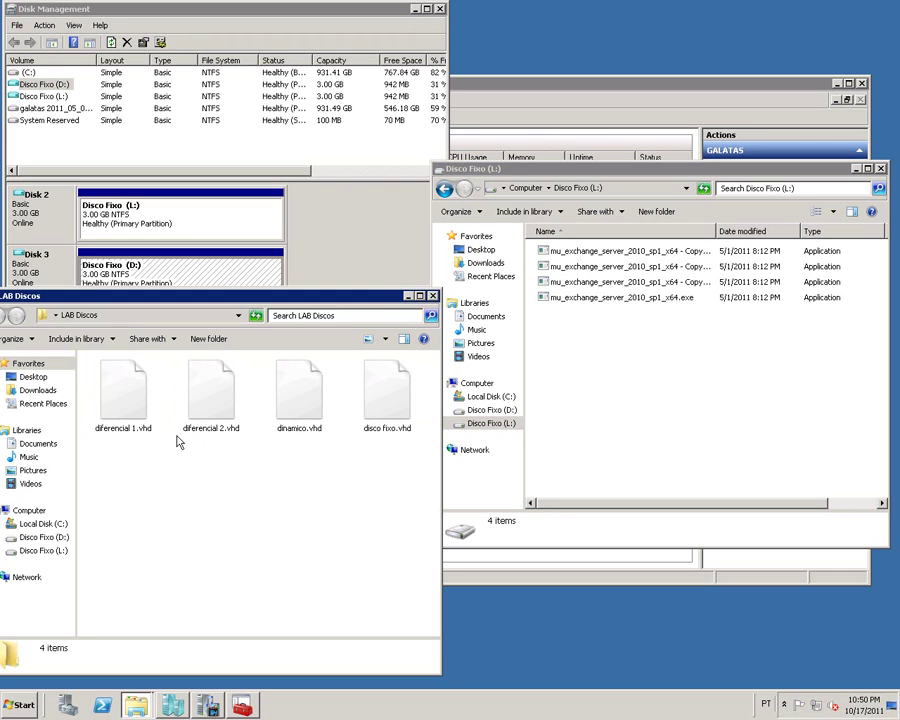
# Try to attach disco fixo.vhd from LAB Discos while both differencing disks are attached.
pyautogui.moveTo(391, 380)
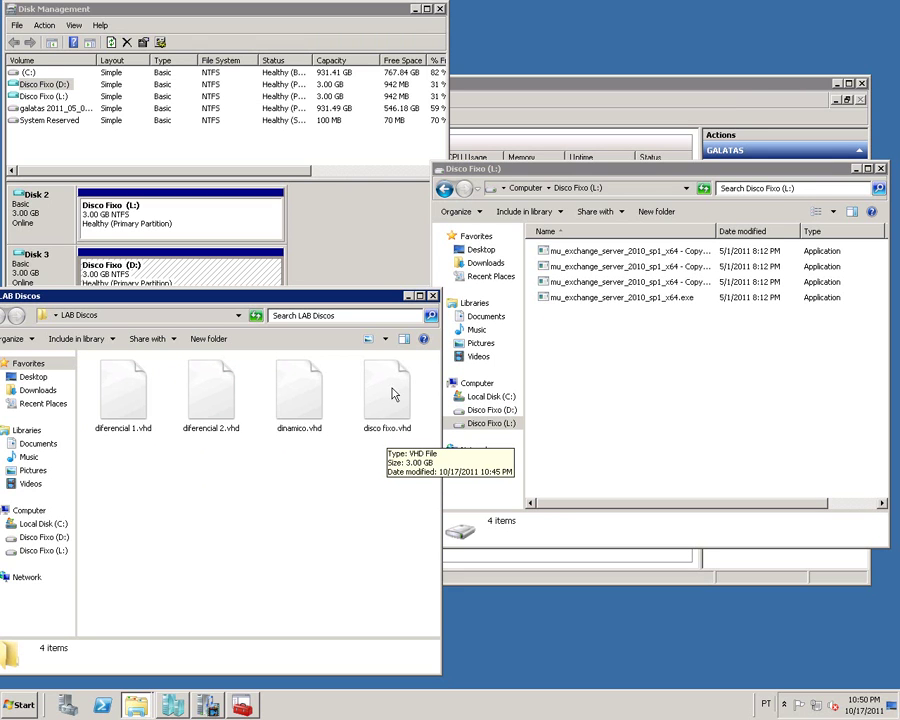
pyautogui.click(392, 390)
pyautogui.click(45, 25)
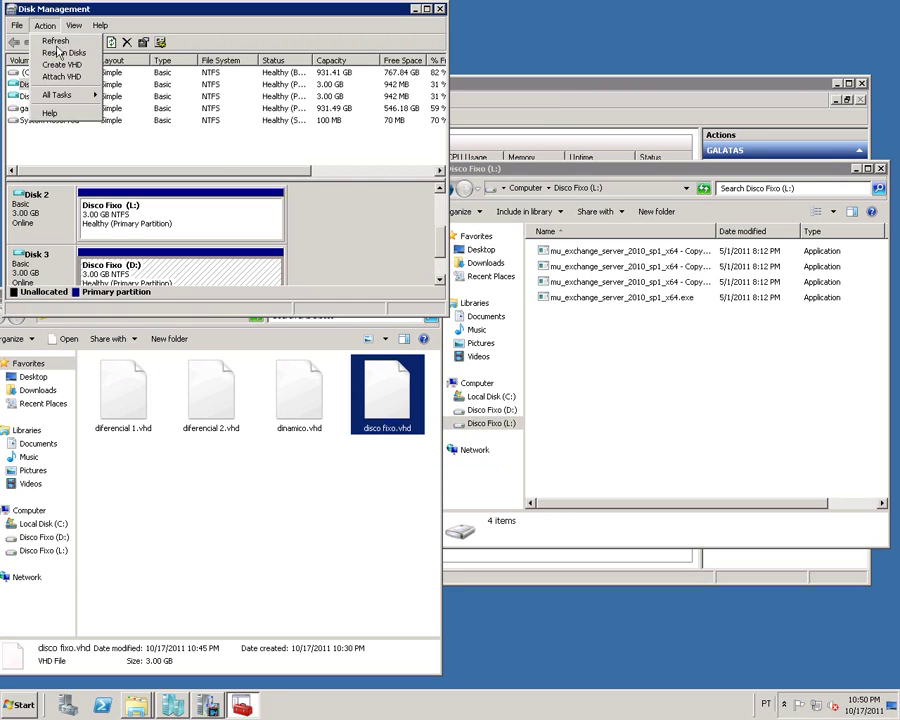
pyautogui.click(62, 76)
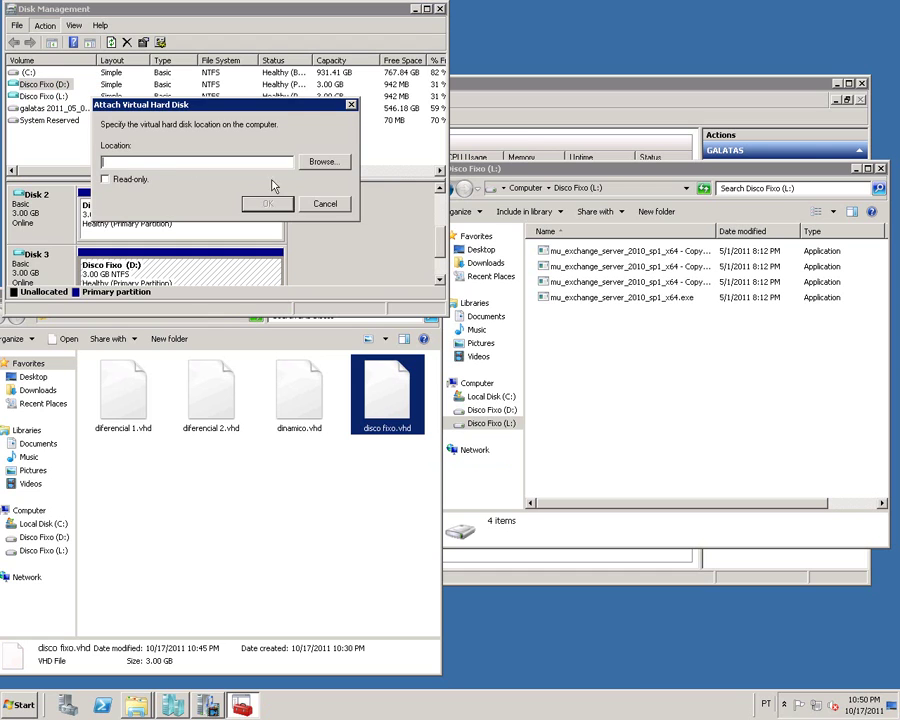
pyautogui.click(322, 162)
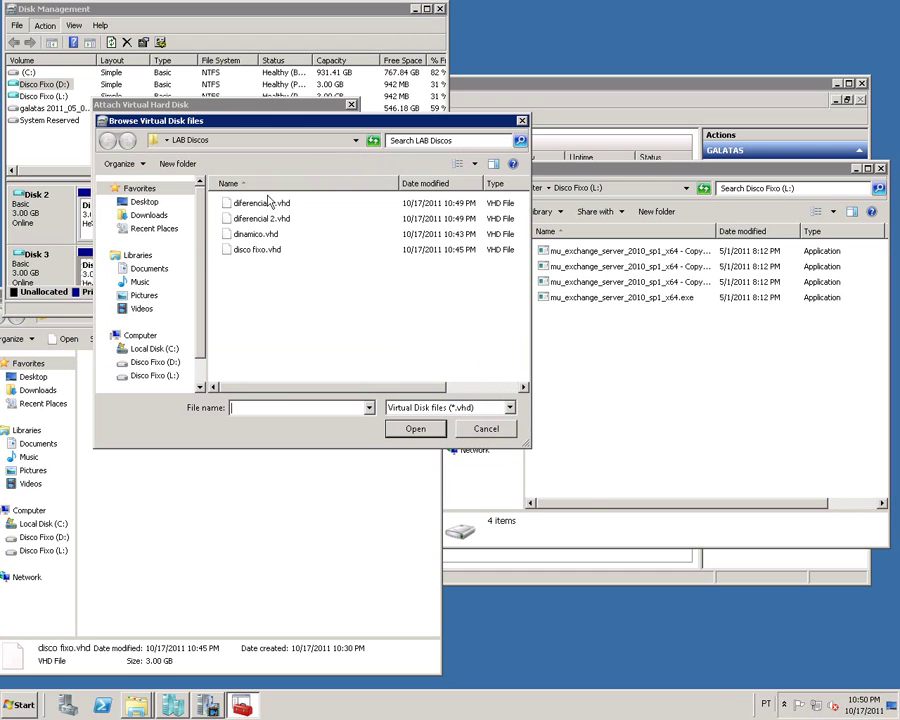
pyautogui.doubleClick(253, 255)
pyautogui.click(262, 202)
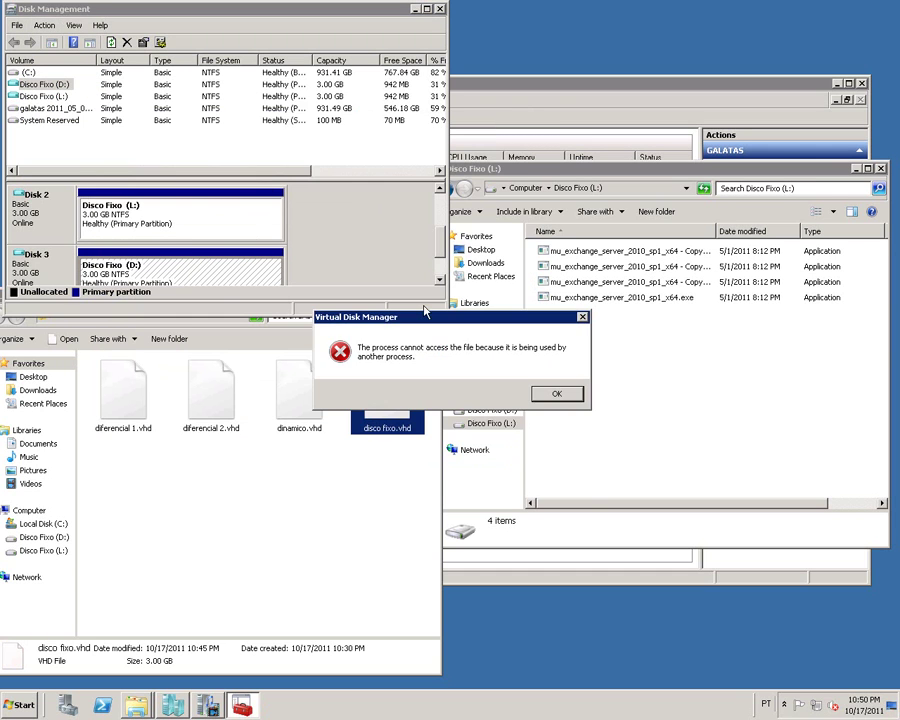
pyautogui.click(557, 394)
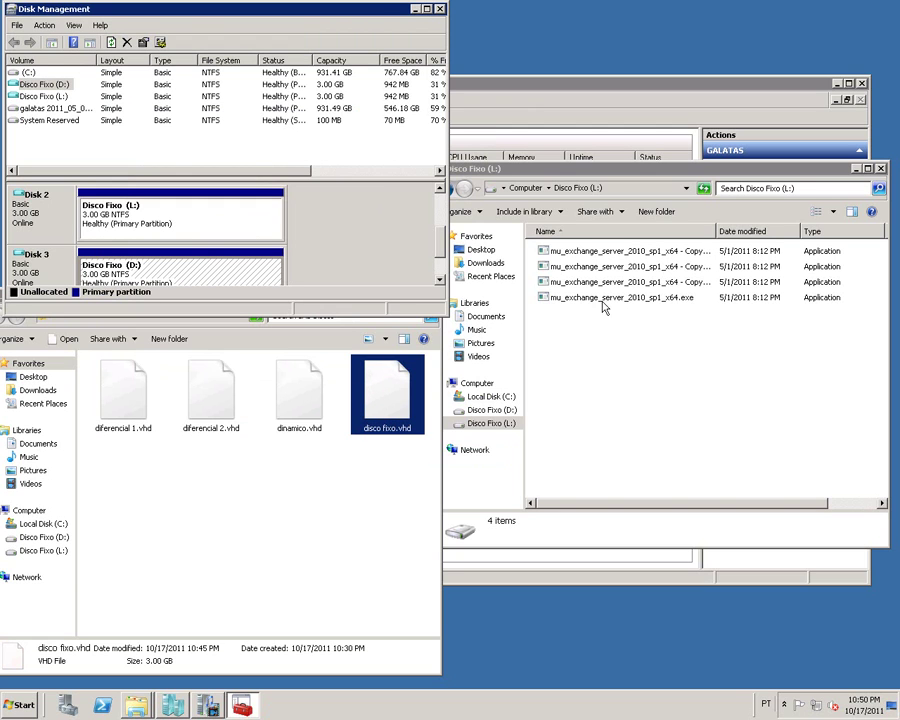
# Permanently delete the last three mu_exchange_server_2010_sp1_x64 files from Disco Fixo (L:), keeping only the first copy.
pyautogui.moveTo(594, 298); pyautogui.dragTo(577, 278)
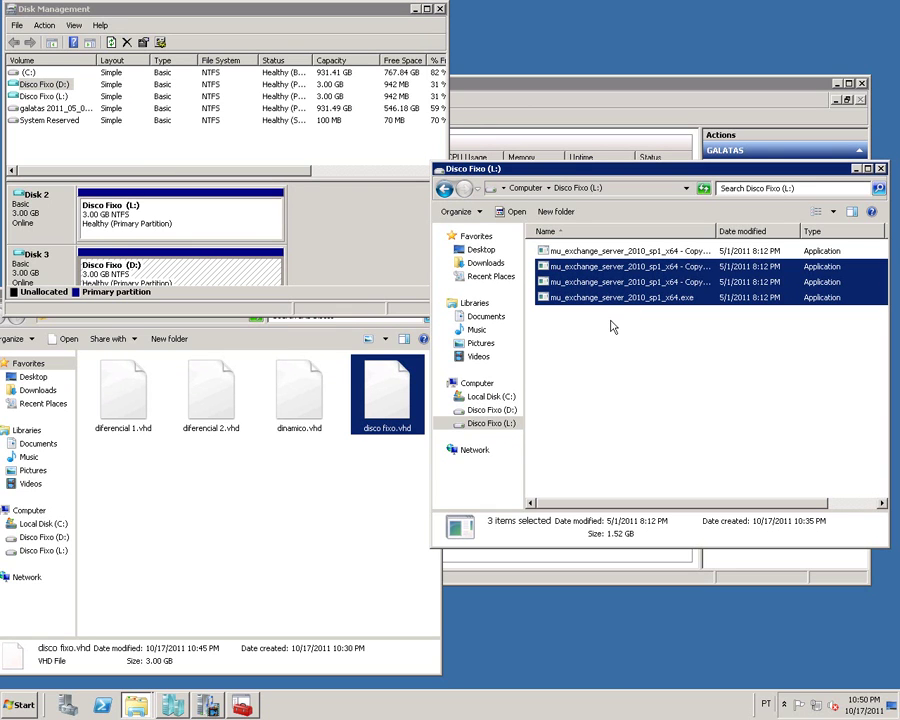
pyautogui.hotkey('shift', 'Delete')
pyautogui.press('Return')
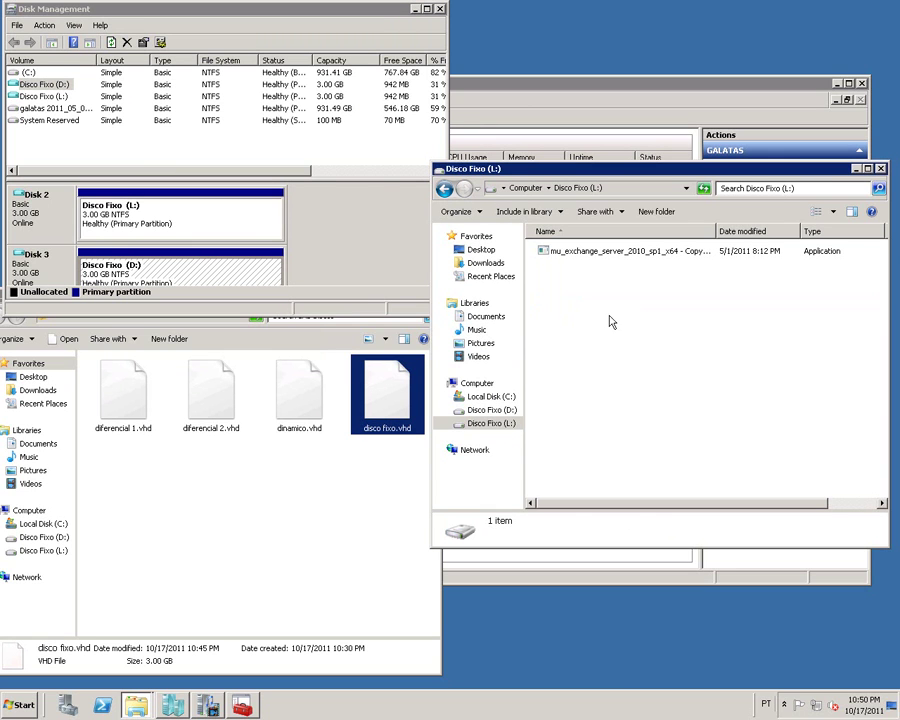
# Compare the file lists of Disco Fixo (D:) and Disco Fixo (L:) and the sizes of diferencial 1.vhd and diferencial 2.vhd.
pyautogui.click(490, 410)
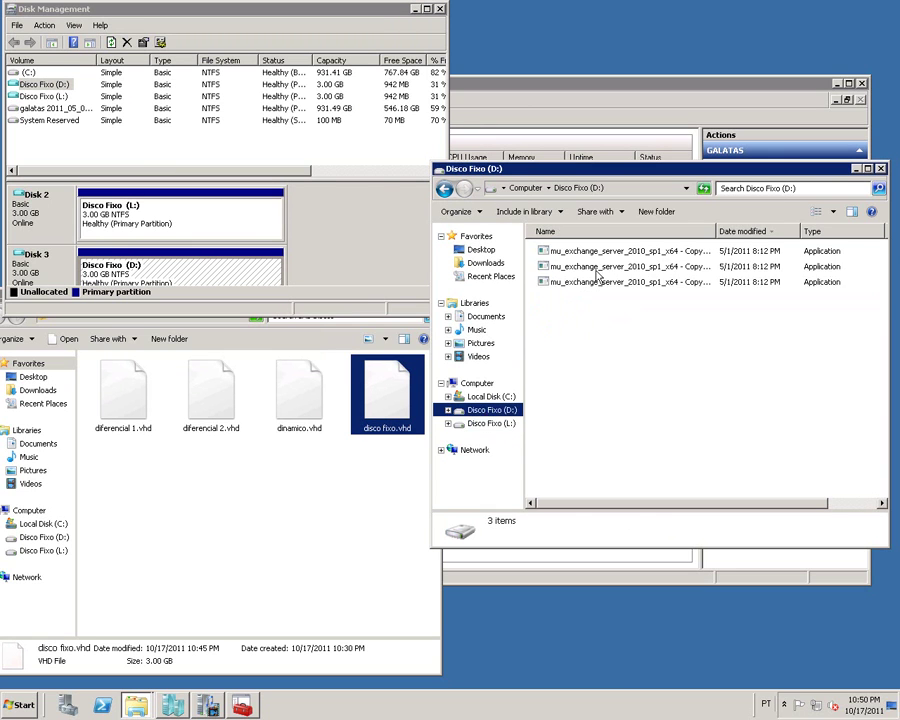
pyautogui.click(511, 424)
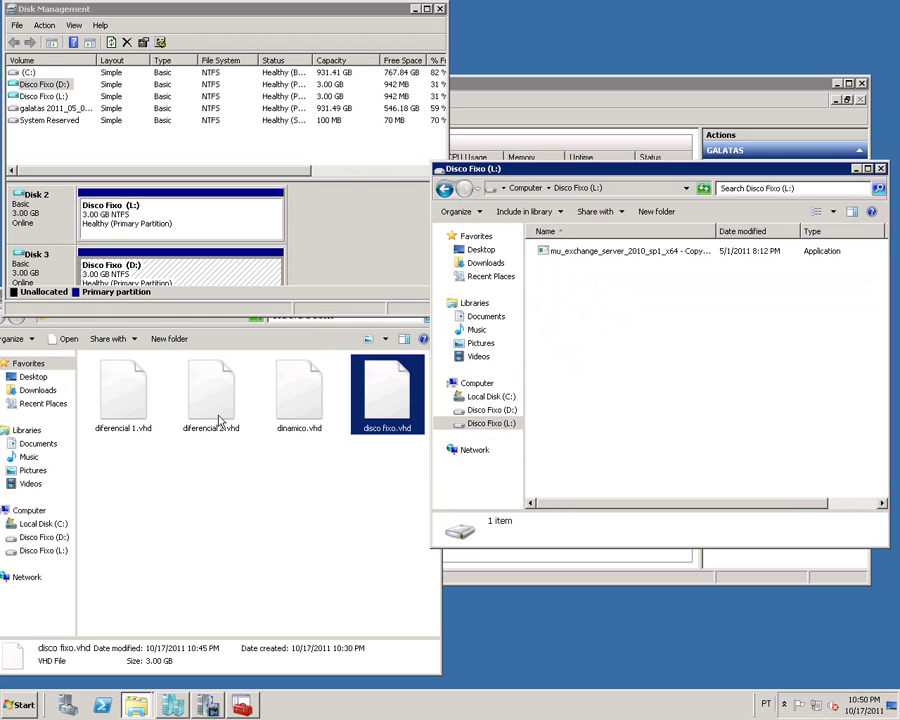
pyautogui.click(225, 372)
pyautogui.click(123, 418)
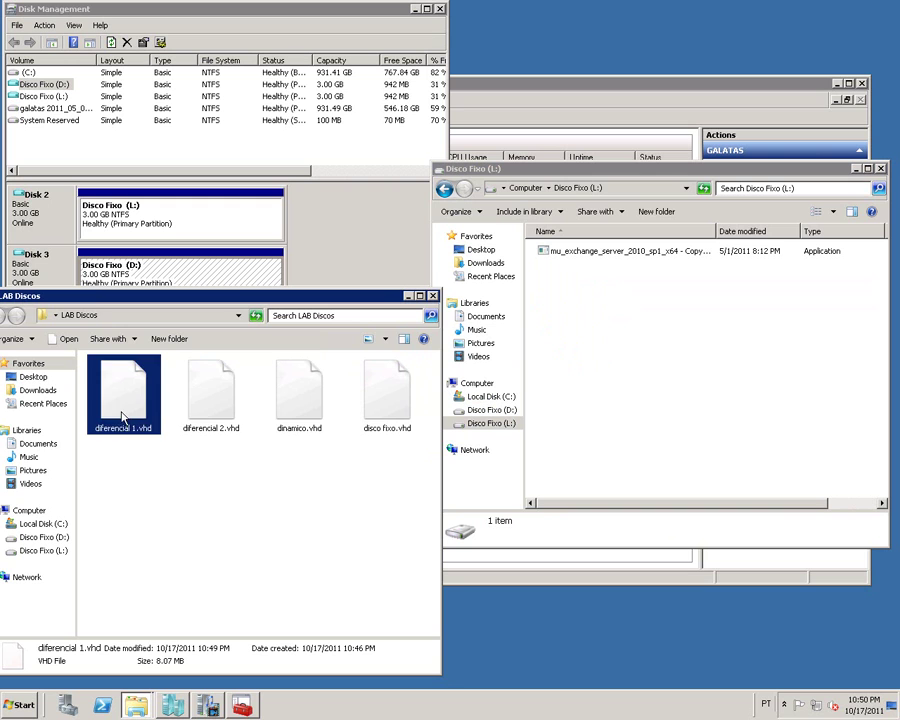
pyautogui.click(195, 408)
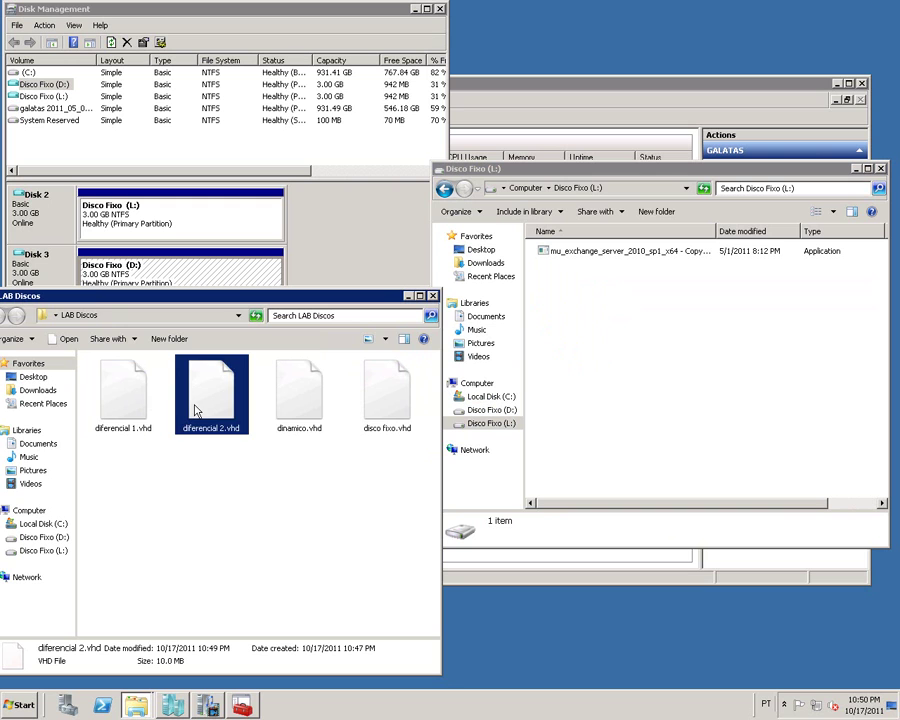
pyautogui.click(480, 410)
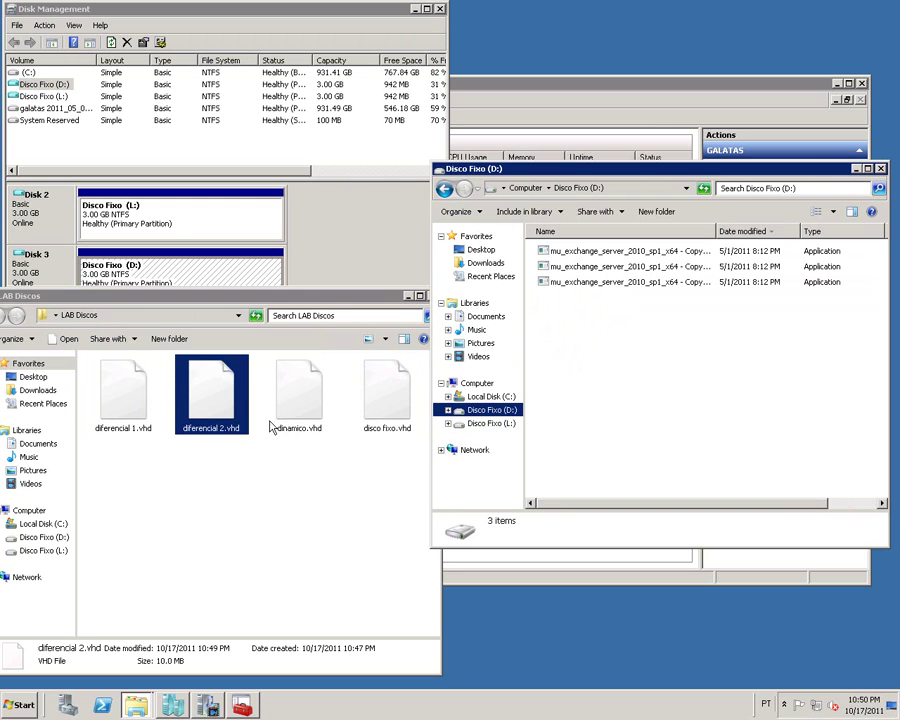
# Detach the virtual hard disks of Disco Fixo (L:) and Disco Fixo (D:) without deleting their files.
pyautogui.click(44, 222)
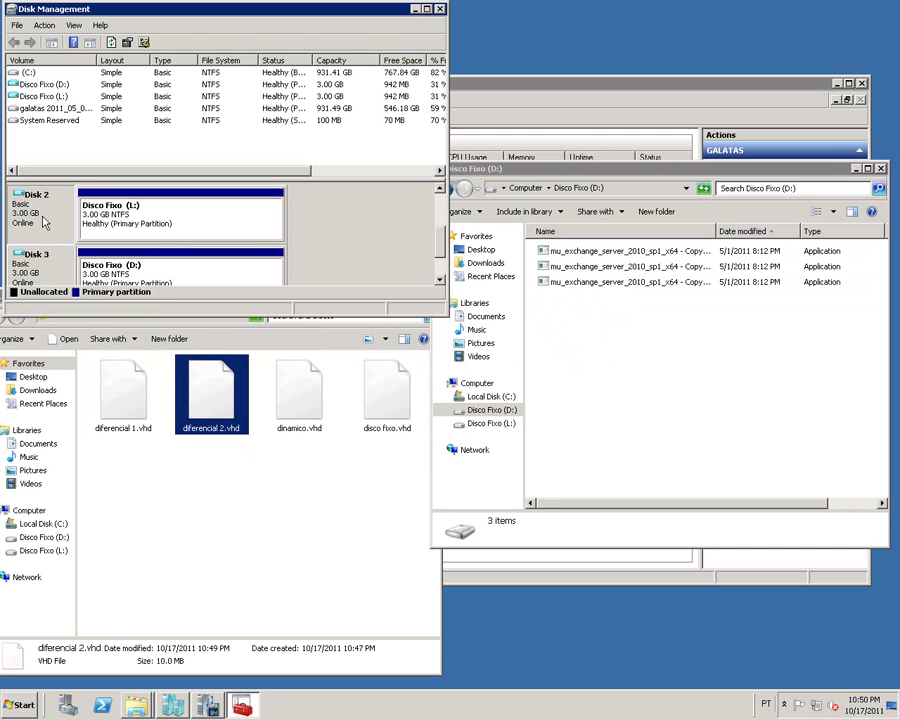
pyautogui.rightClick(44, 222)
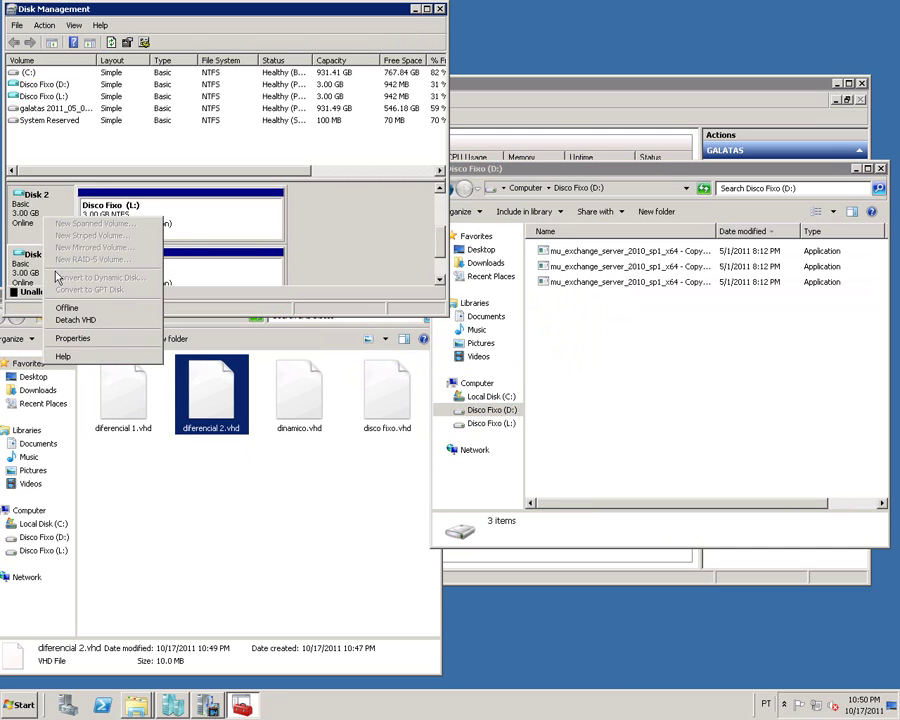
pyautogui.click(77, 320)
pyautogui.click(252, 213)
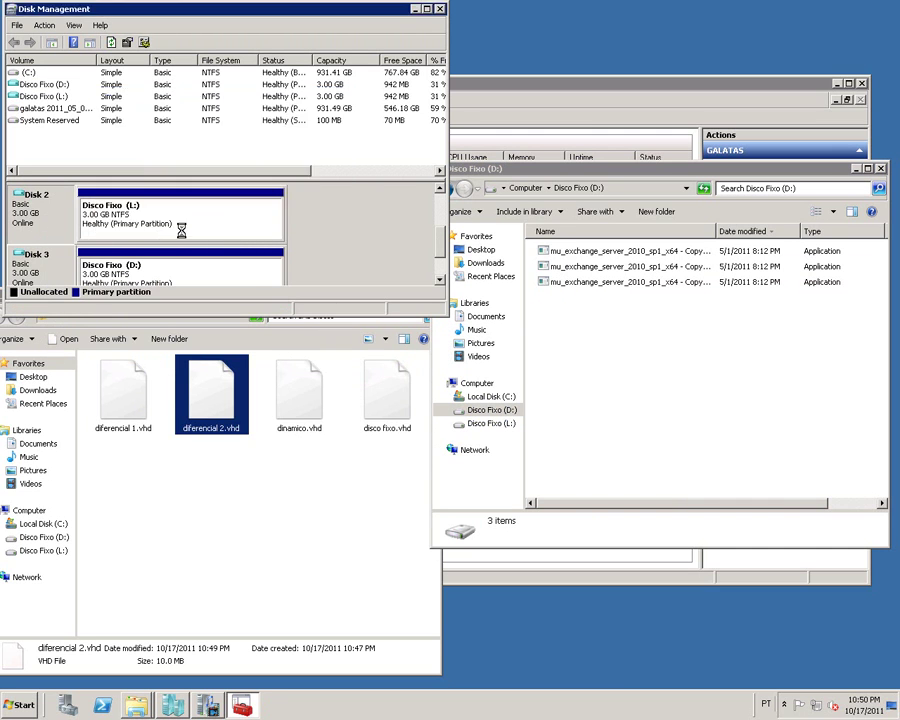
pyautogui.rightClick(45, 215)
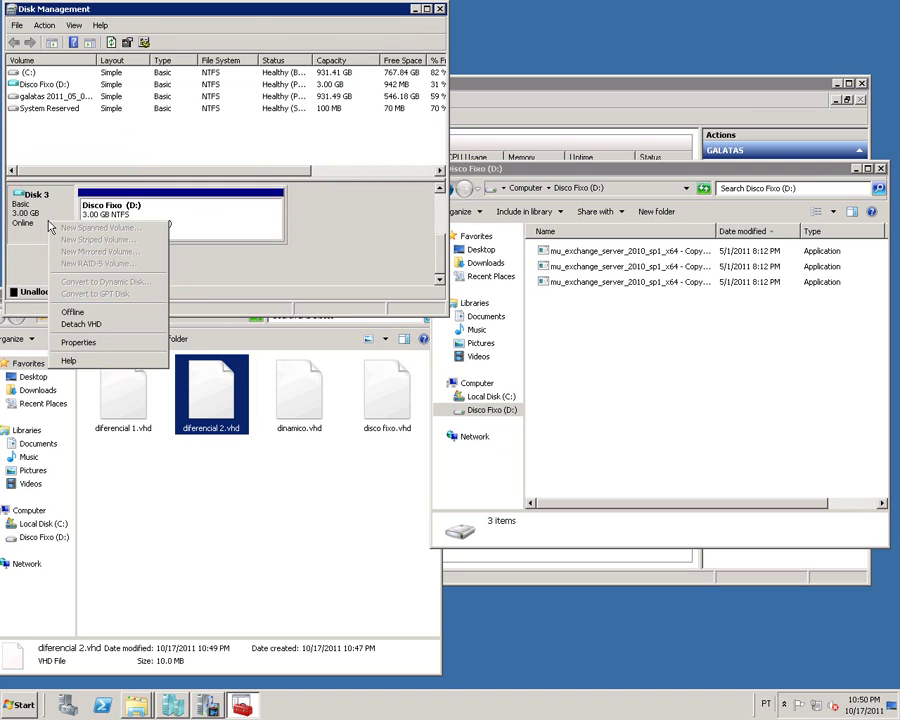
pyautogui.click(78, 325)
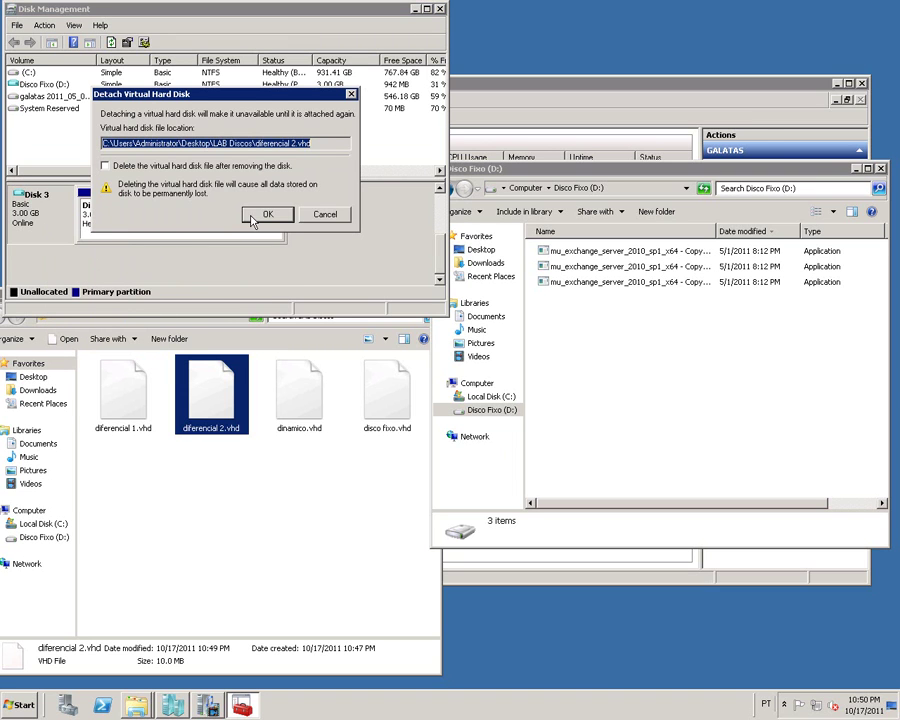
pyautogui.click(266, 215)
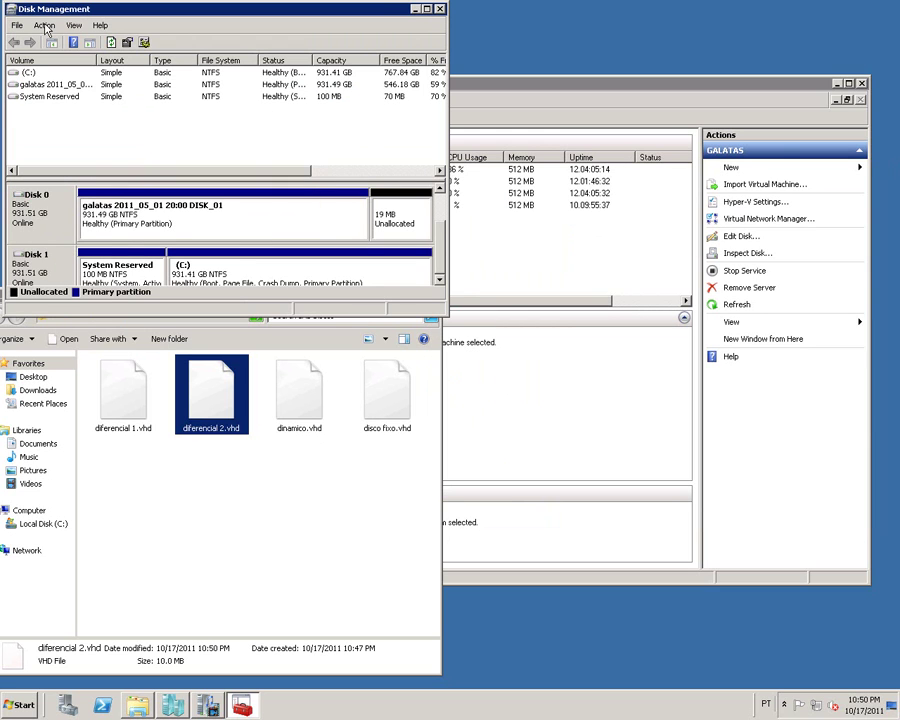
# Attach disco fixo.vhd from LAB Discos as a virtual hard disk with write access.
pyautogui.click(45, 26)
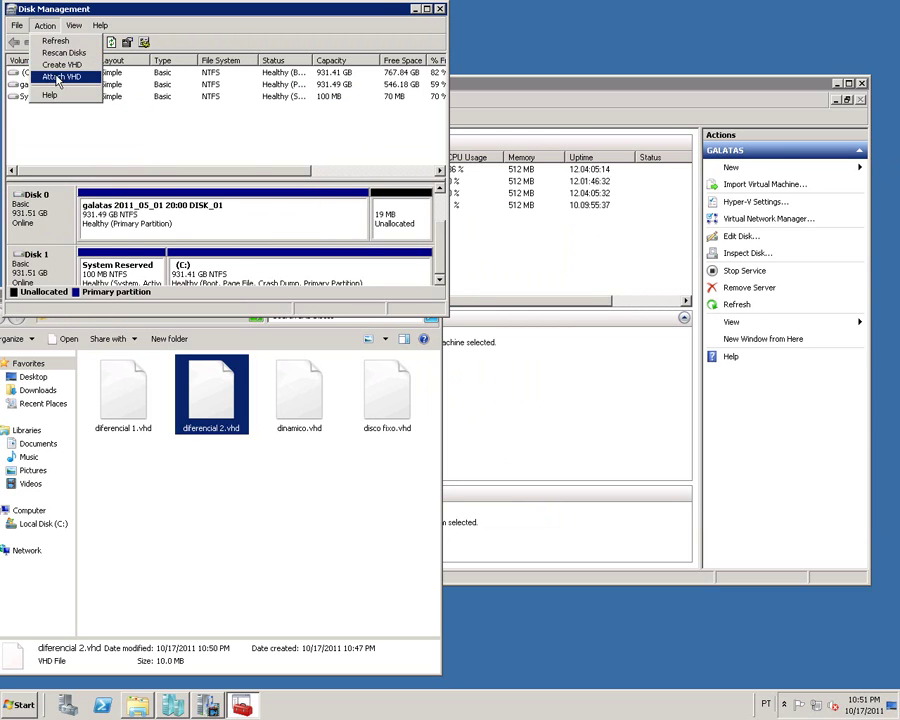
pyautogui.click(44, 76)
pyautogui.click(343, 163)
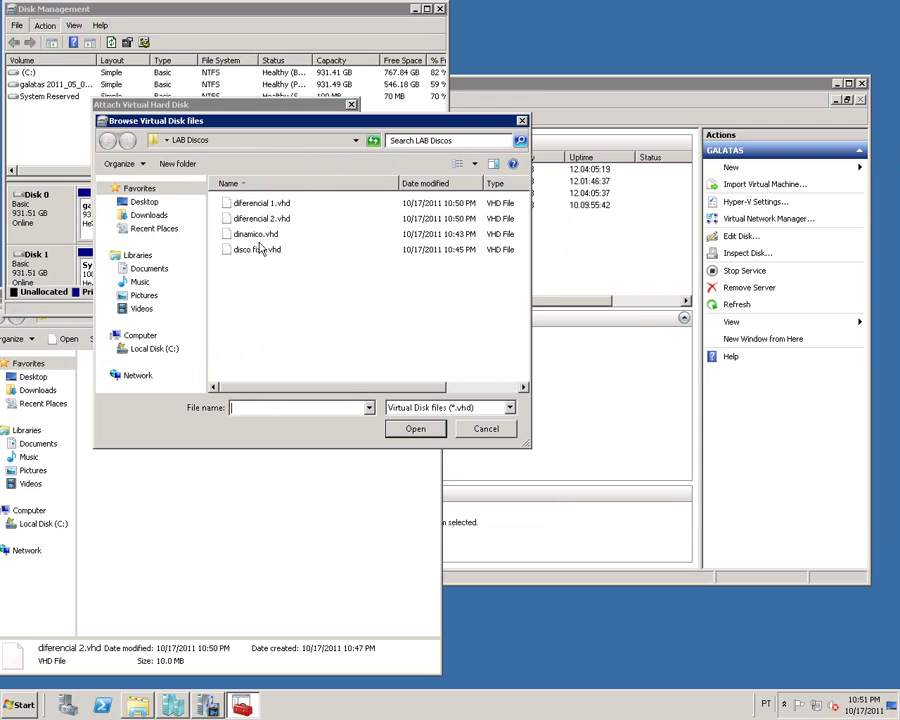
pyautogui.doubleClick(232, 248)
pyautogui.click(264, 204)
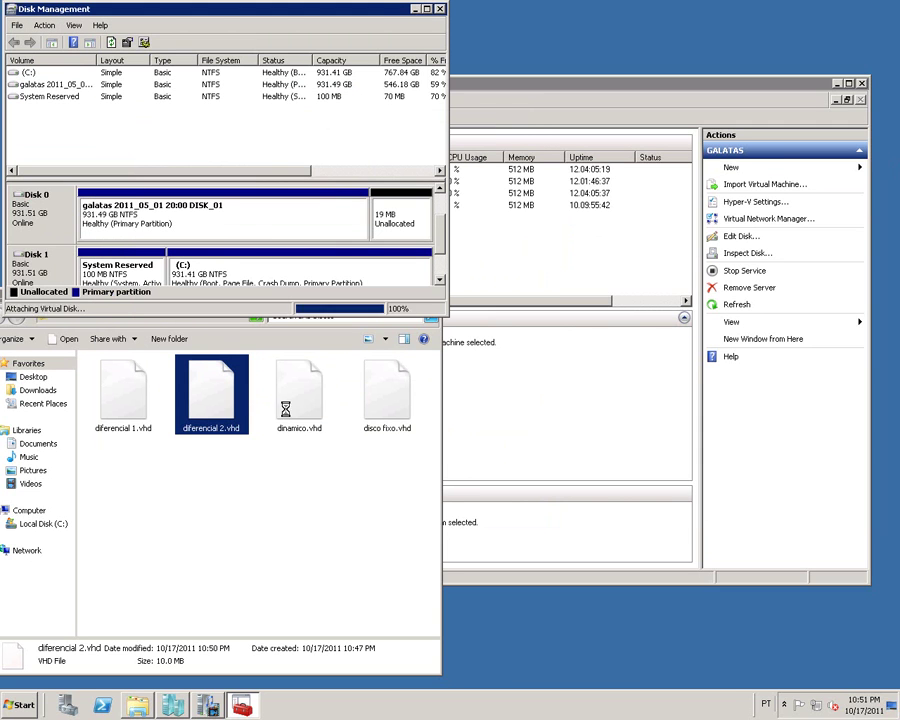
# Open Disco Fixo (L:) from Computer and check the files stored on the parent disk.
pyautogui.press('super')
pyautogui.click(203, 479)
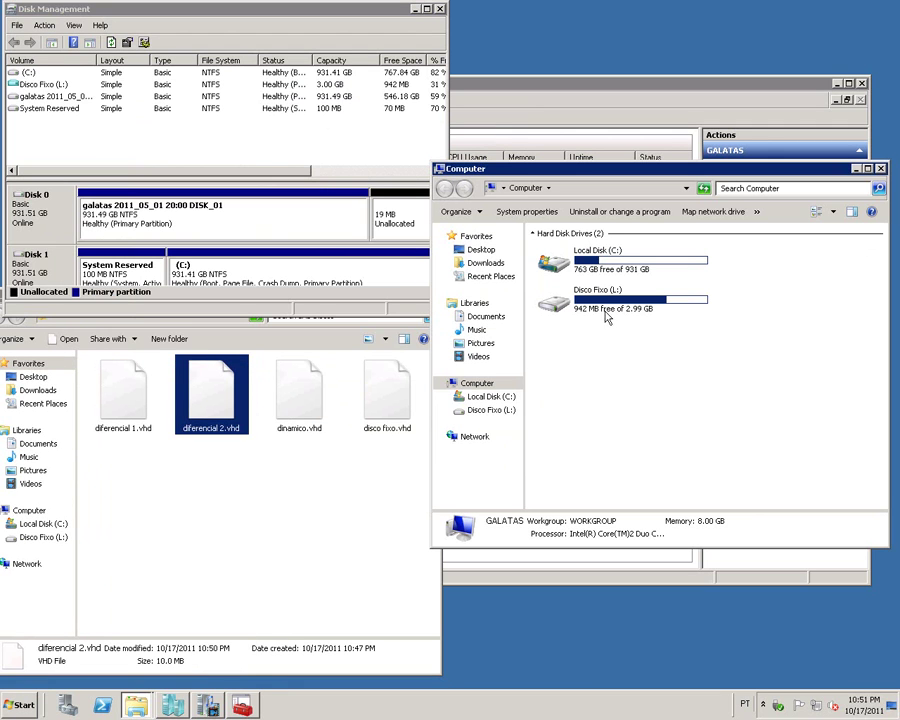
pyautogui.doubleClick(649, 313)
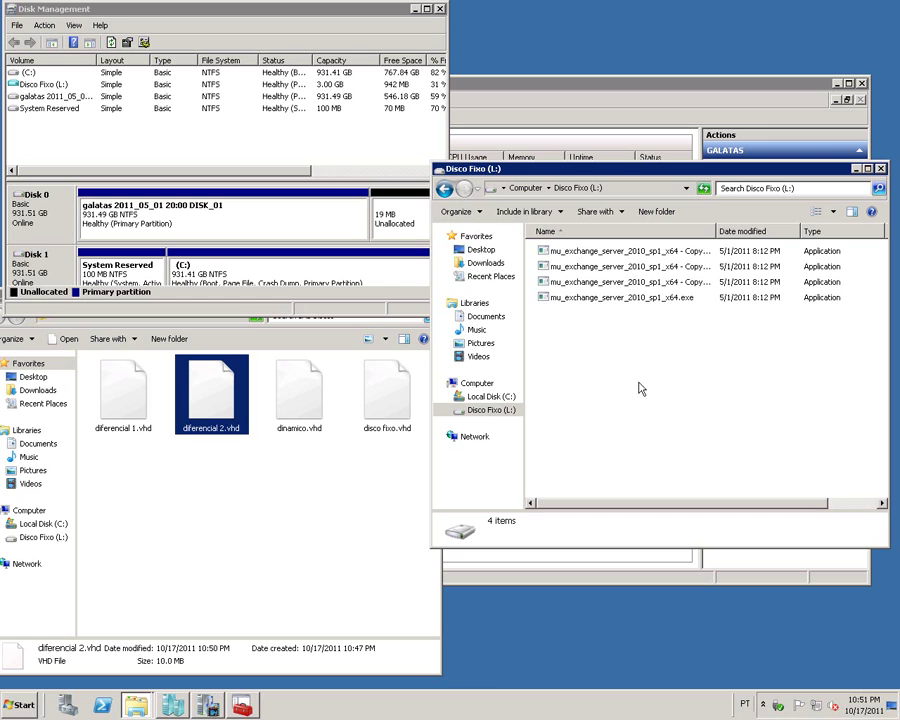
# Compare the file details of disco fixo.vhd, diferencial 1.vhd and diferencial 2.vhd in LAB Discos.
pyautogui.click(391, 419)
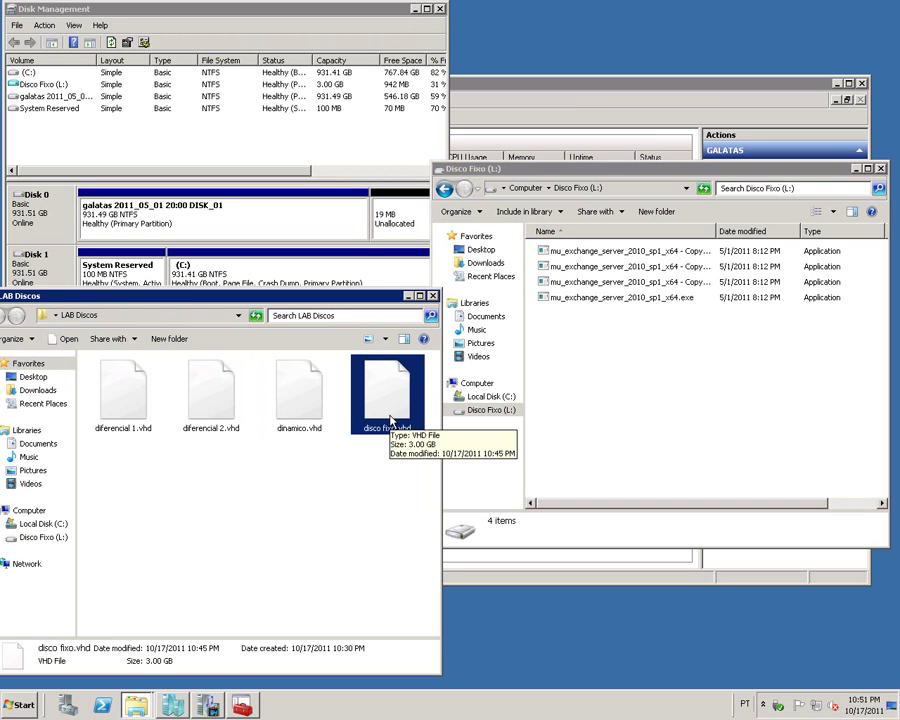
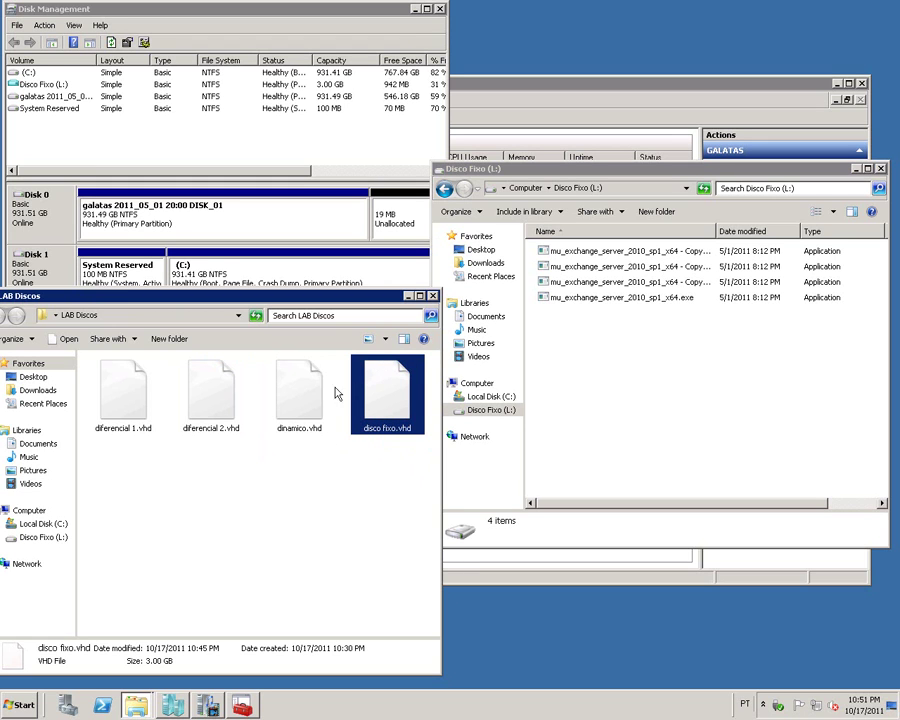
pyautogui.click(178, 433)
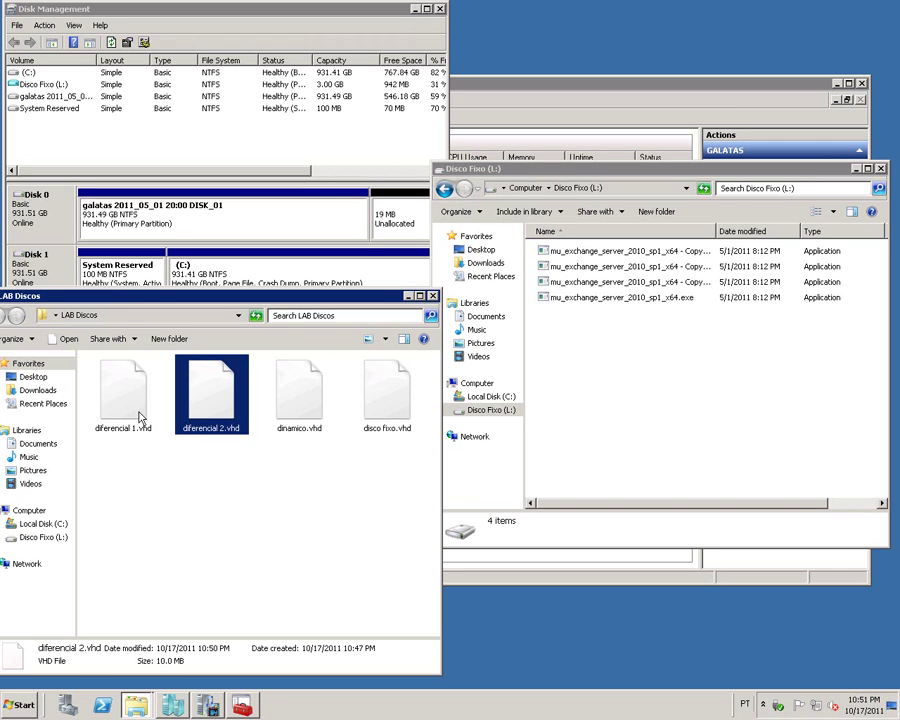
pyautogui.click(141, 418)
pyautogui.click(195, 405)
pyautogui.click(389, 395)
pyautogui.click(201, 428)
pyautogui.click(123, 388)
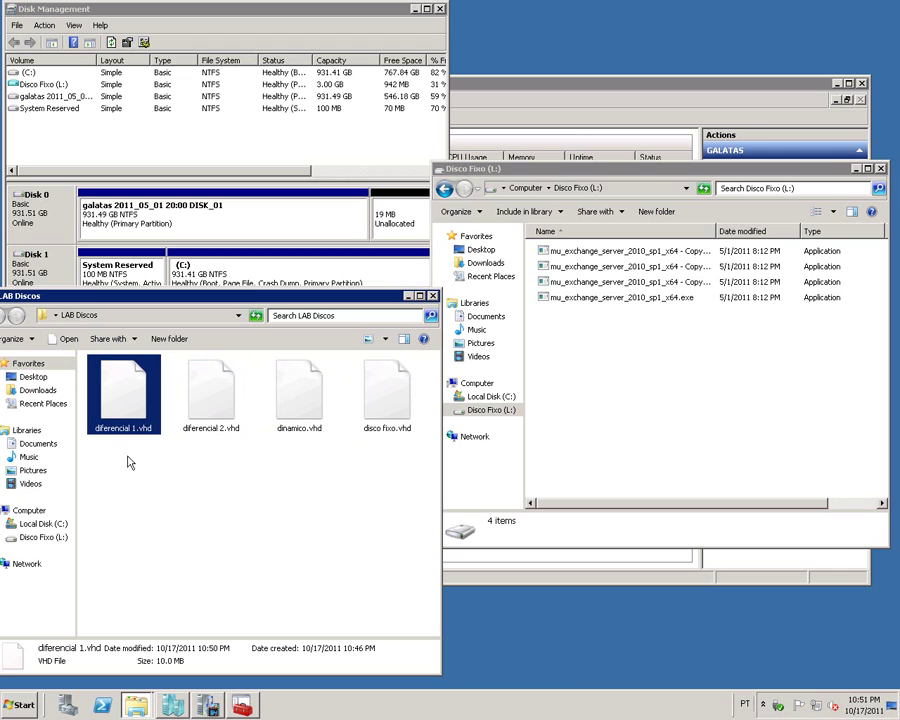
pyautogui.click(383, 412)
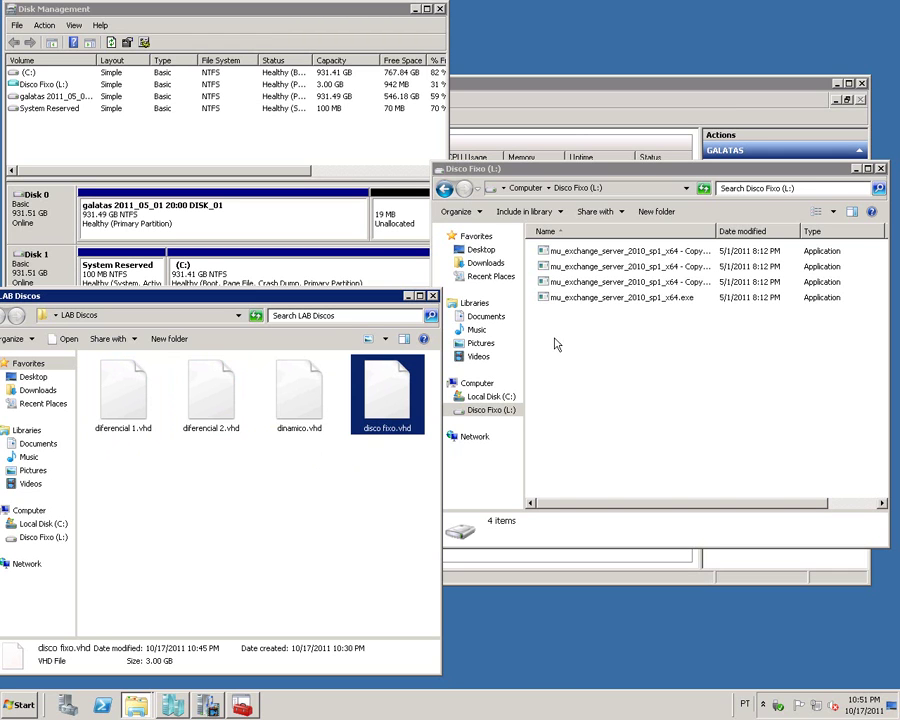
# Close the Disco Fixo (L:) window and detach disco fixo.vhd without deleting its file.
pyautogui.click(880, 169)
pyautogui.click(328, 138)
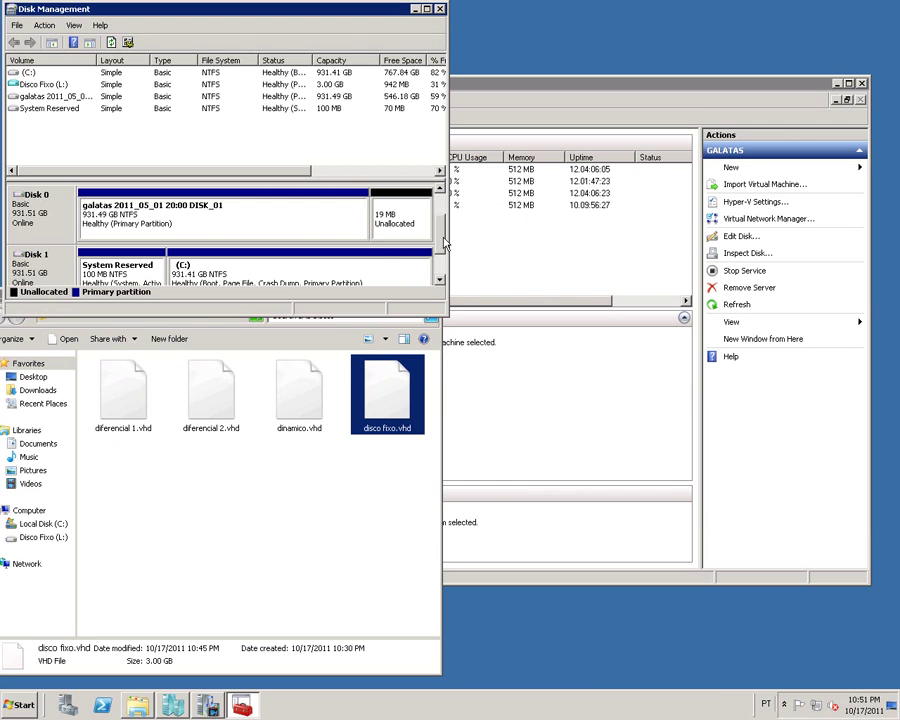
pyautogui.scroll(-3, 440, 237)
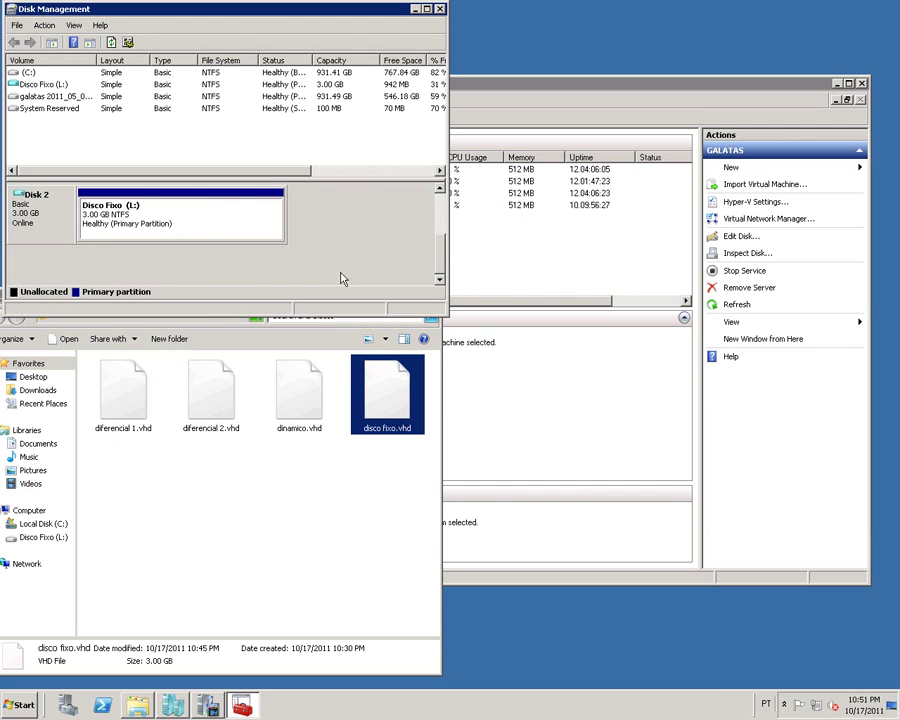
pyautogui.rightClick(48, 222)
pyautogui.click(86, 326)
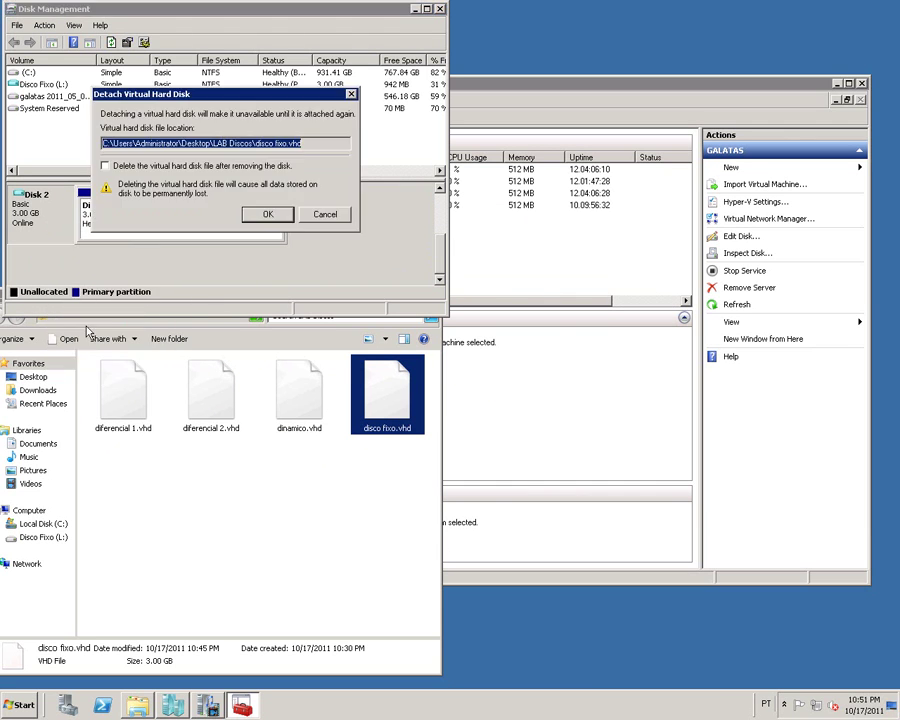
pyautogui.click(258, 216)
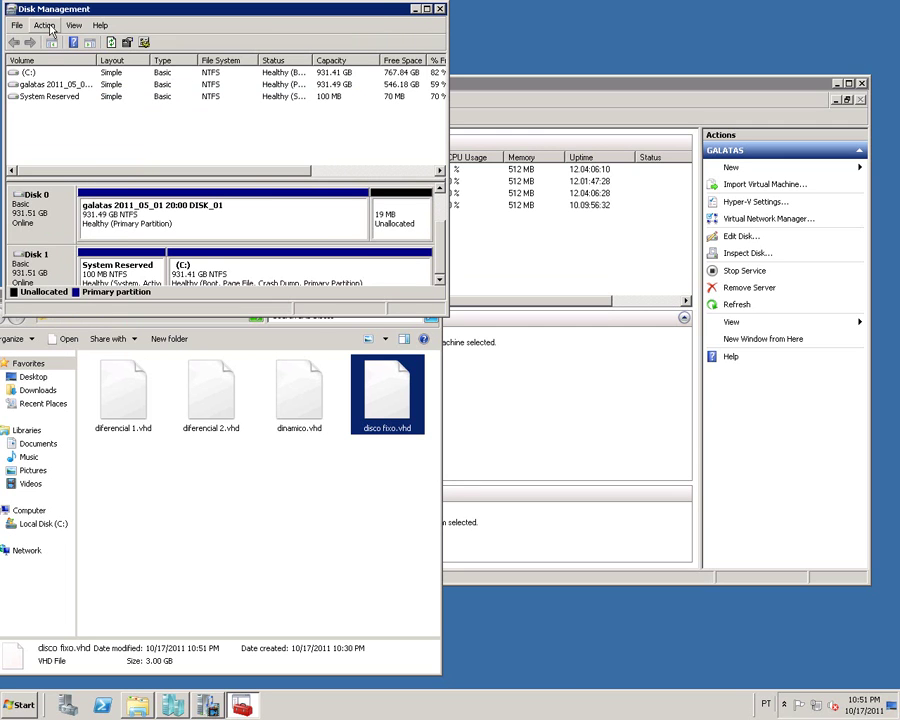
# Attach diferencial 1.vhd from LAB Discos as a virtual hard disk with write access.
pyautogui.click(44, 25)
pyautogui.click(62, 76)
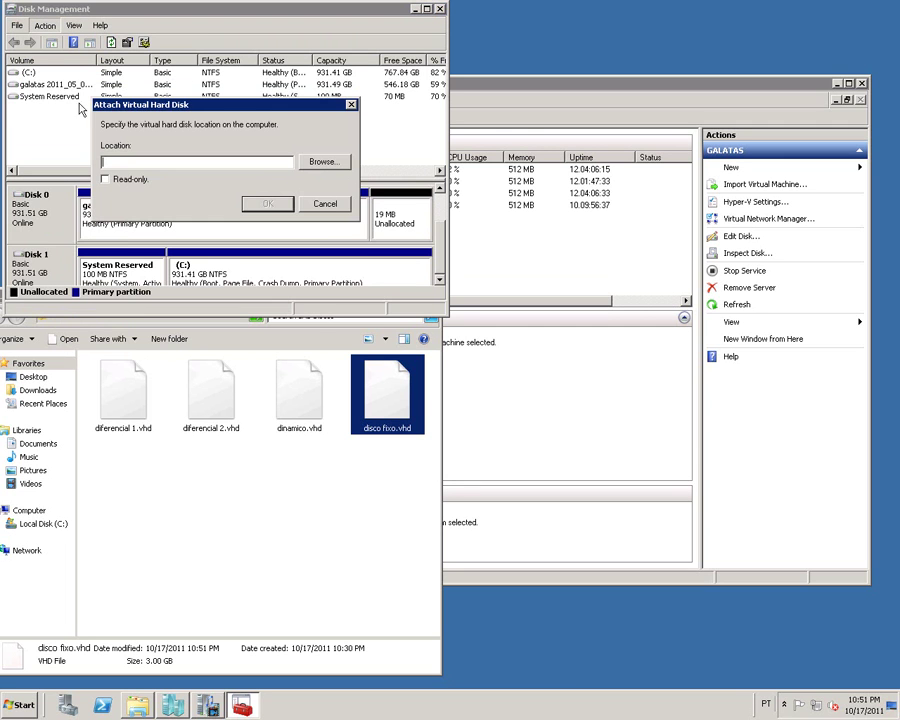
pyautogui.click(323, 162)
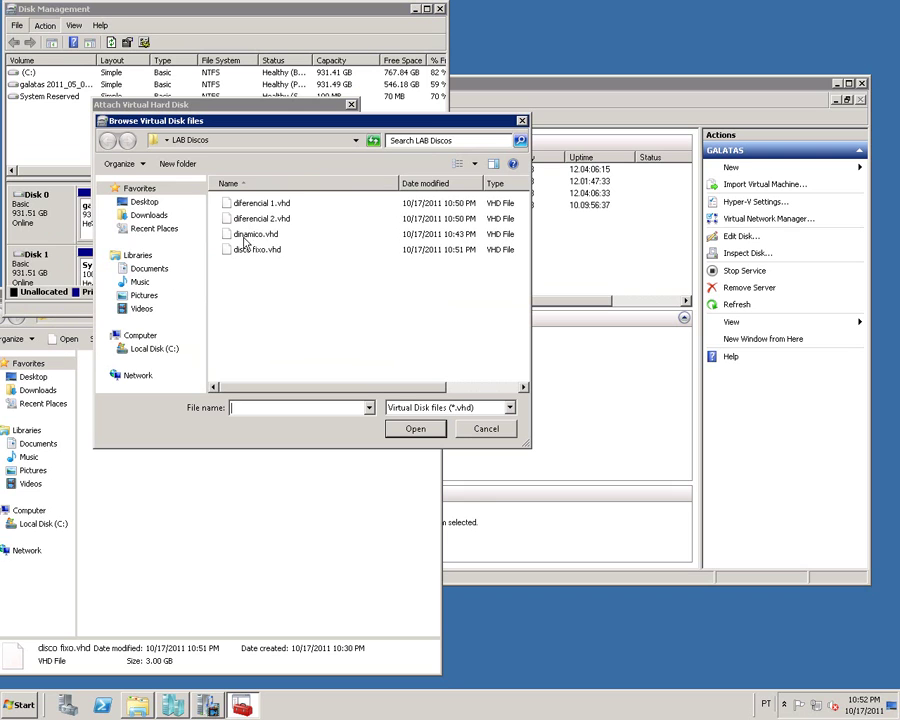
pyautogui.click(257, 219)
pyautogui.doubleClick(245, 203)
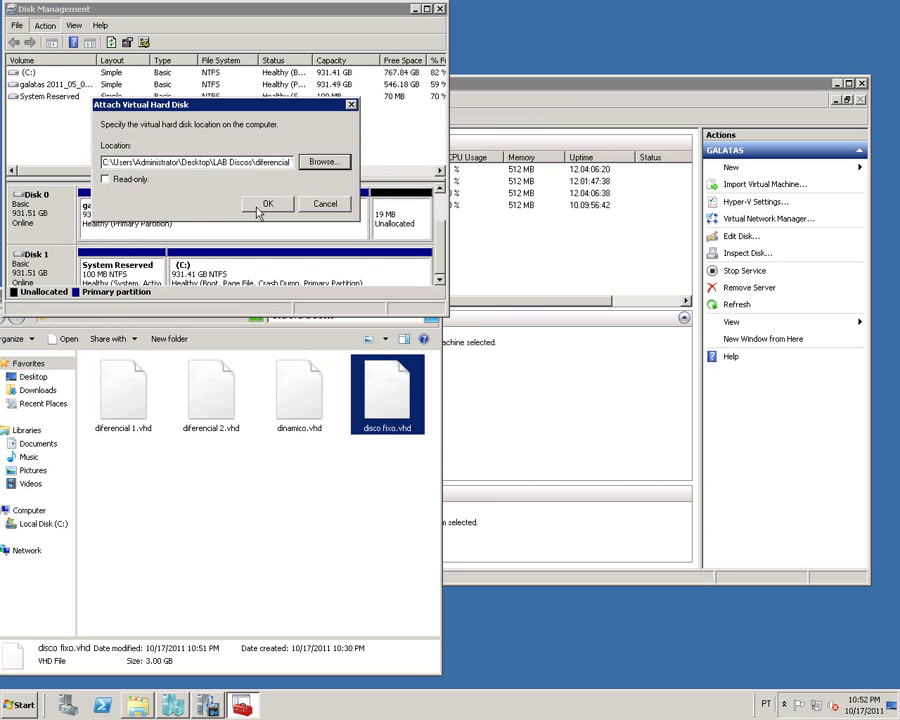
pyautogui.press('Return')
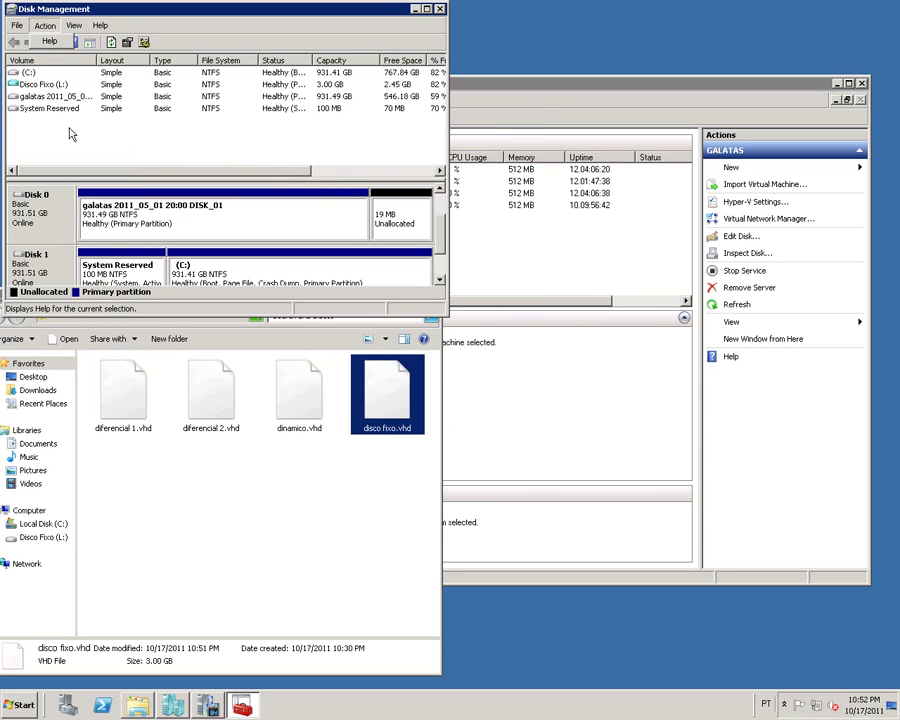
# Attach diferencial 2.vhd from LAB Discos as a second virtual hard disk with write access.
pyautogui.click(45, 27)
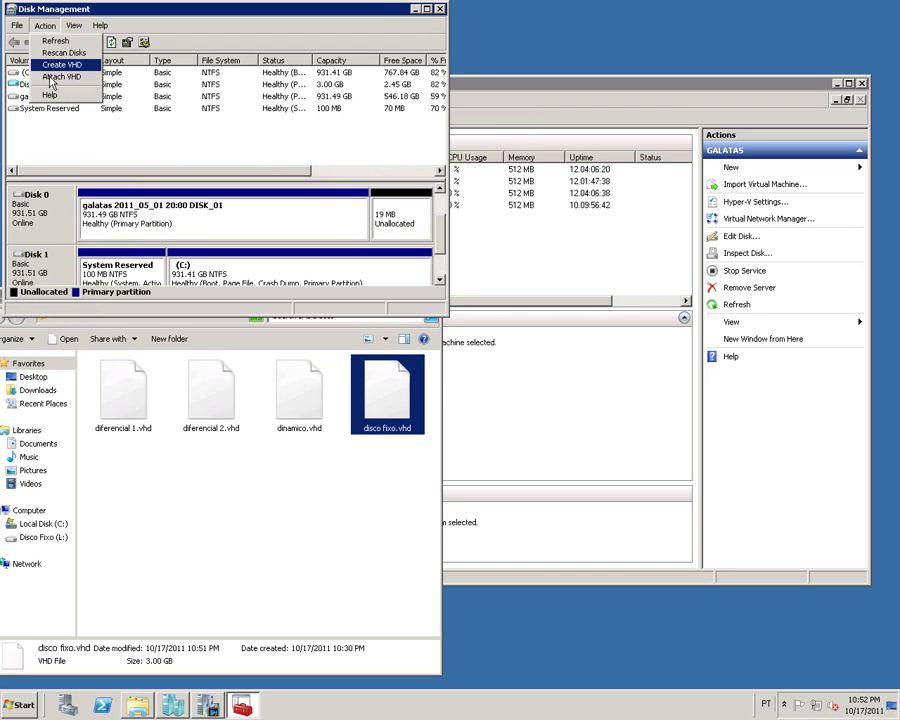
pyautogui.click(52, 77)
pyautogui.click(317, 160)
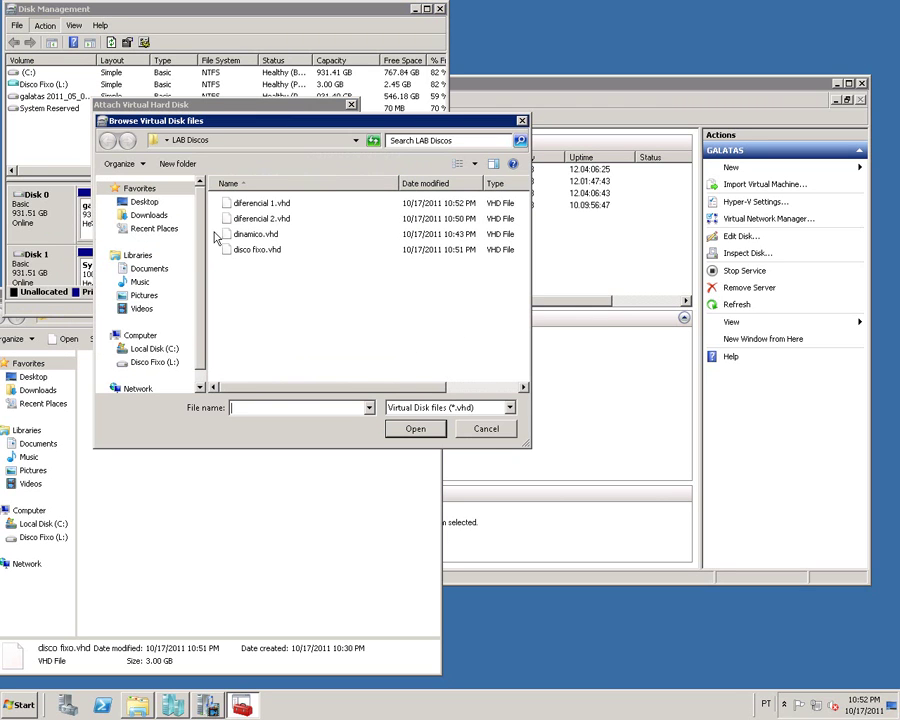
pyautogui.doubleClick(262, 218)
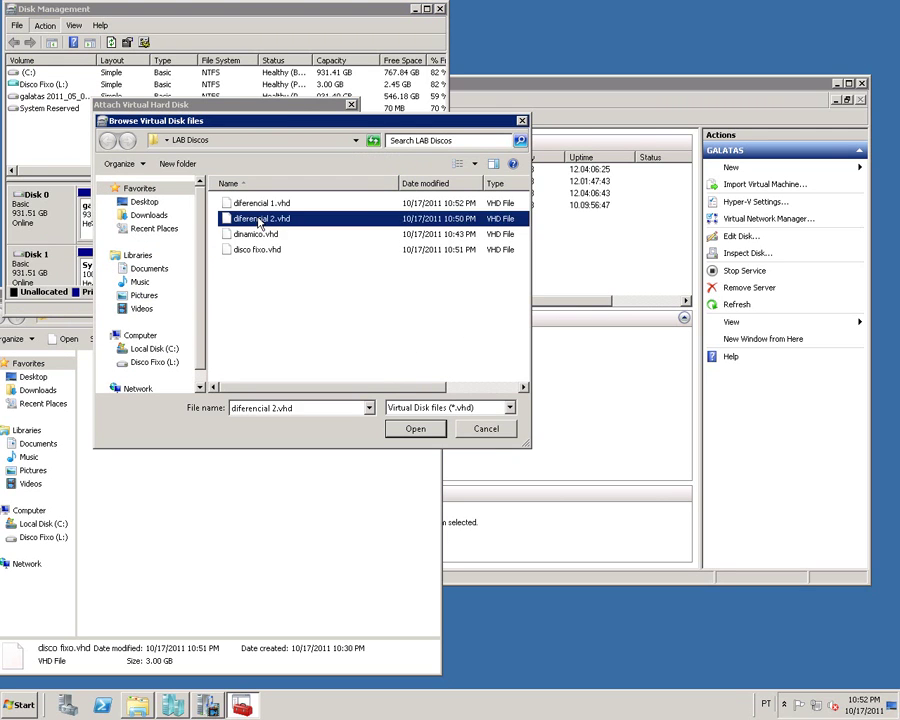
pyautogui.click(267, 203)
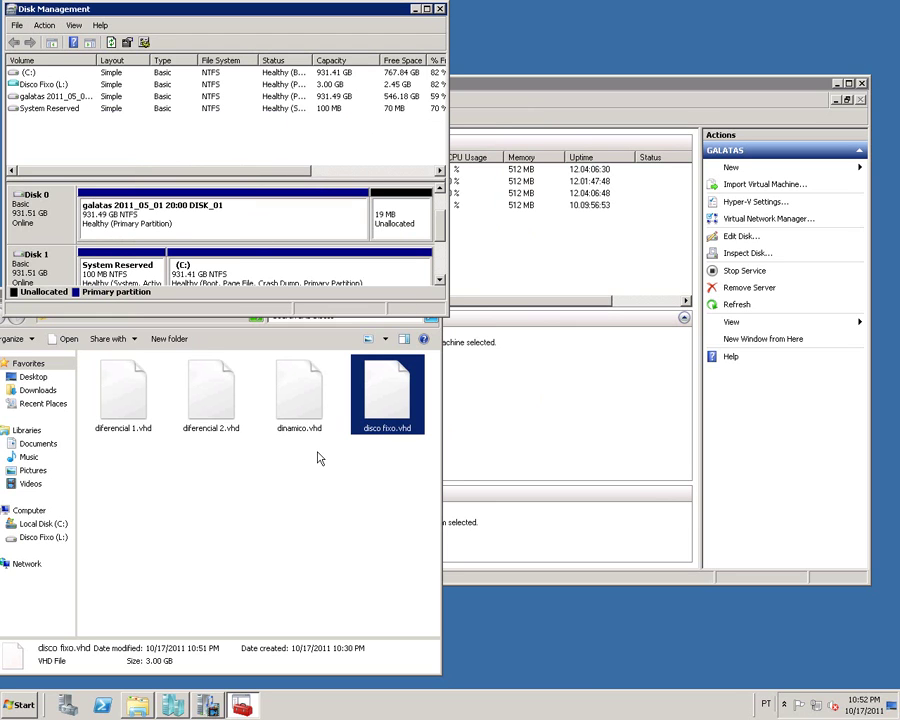
# Open Computer and check the files stored on Disco Fixo (L:) and Disco Fixo (D:).
pyautogui.click(22, 705)
pyautogui.click(218, 480)
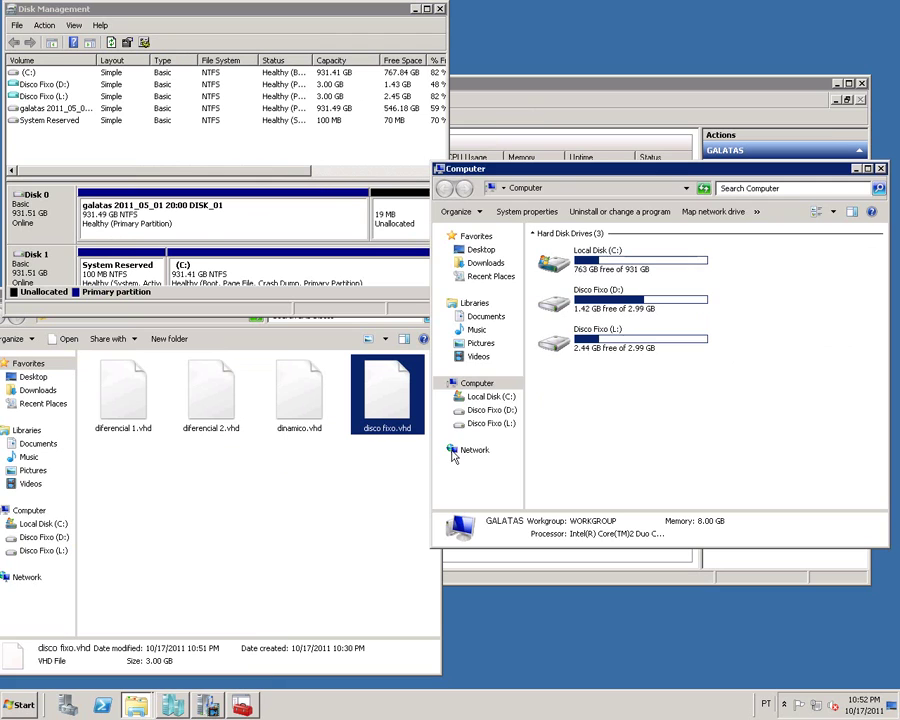
pyautogui.click(489, 410)
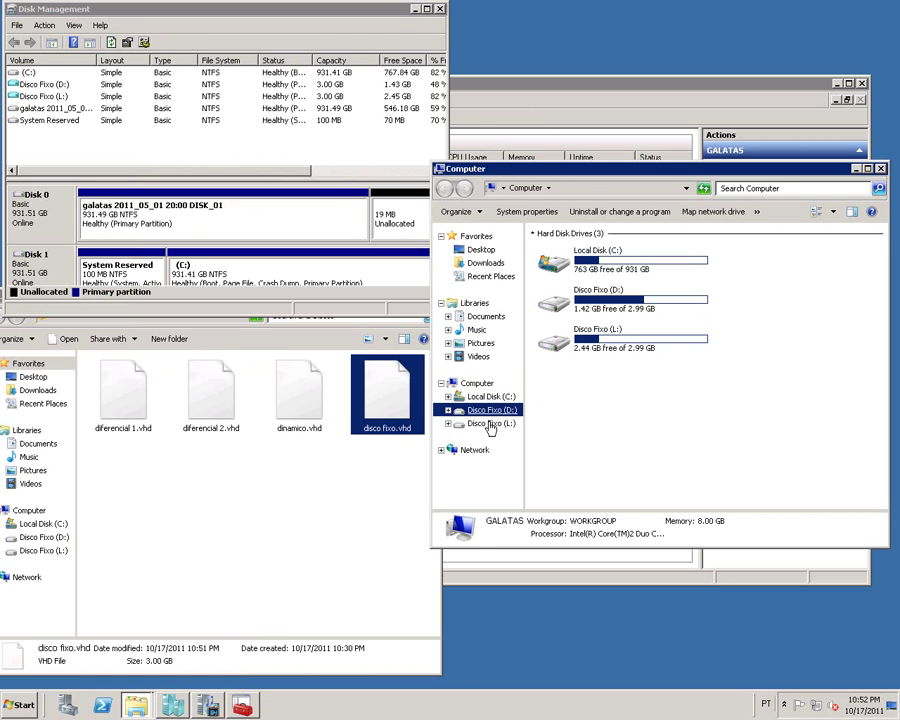
pyautogui.click(492, 424)
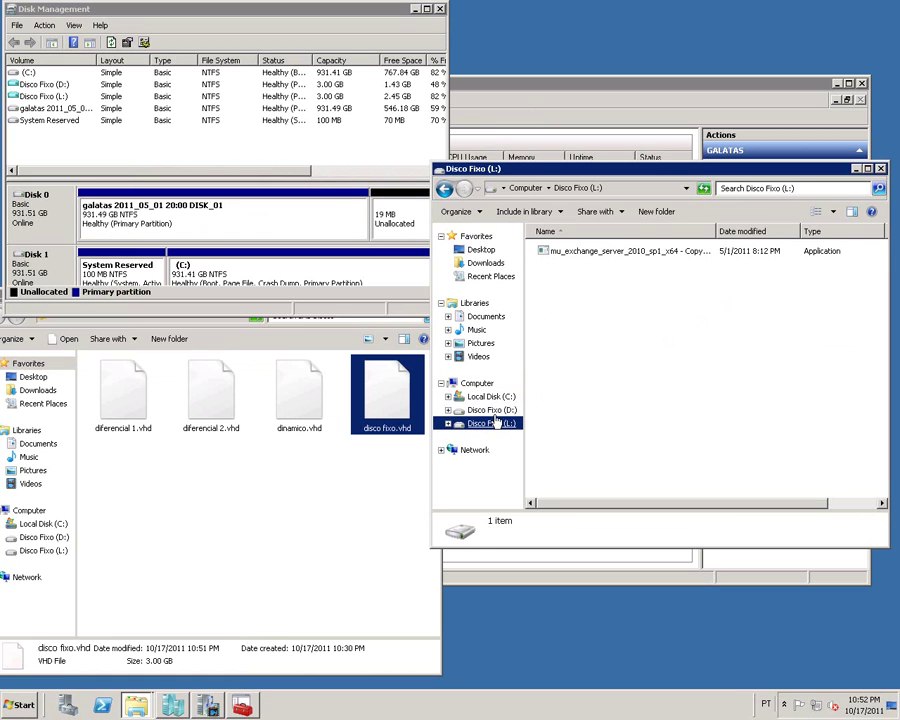
pyautogui.click(491, 410)
pyautogui.hotkey('ctrl', 'a')
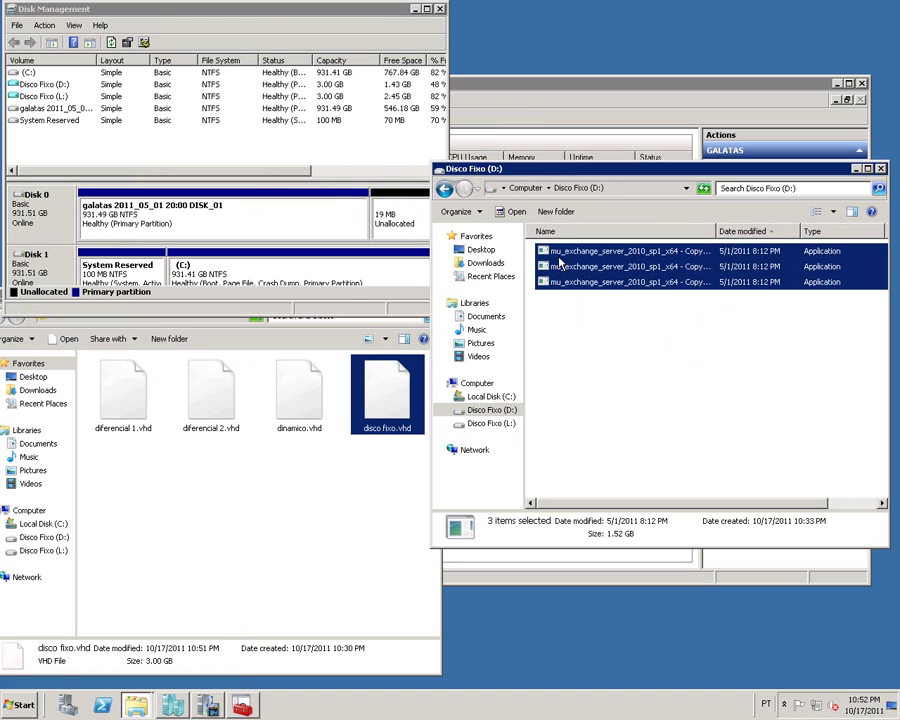
pyautogui.hotkey('ctrl', 'v')
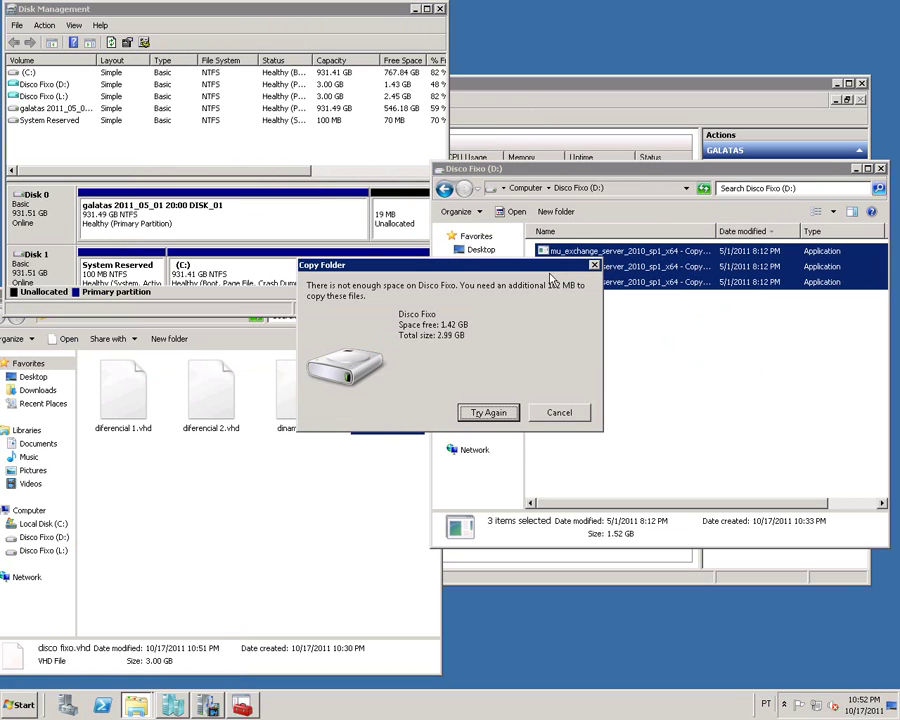
pyautogui.click(556, 413)
pyautogui.click(604, 311)
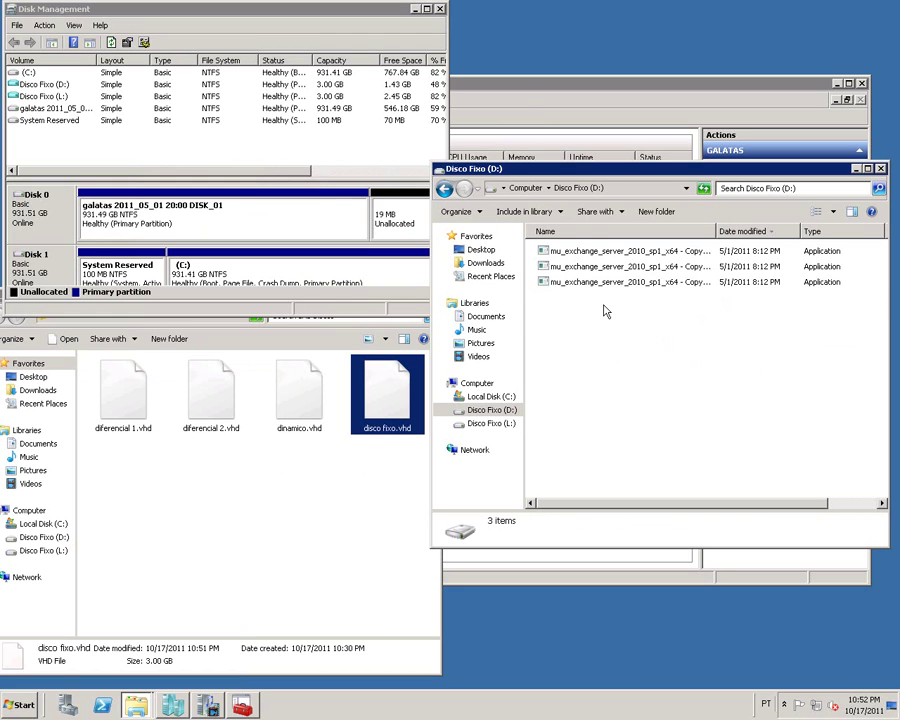
pyautogui.click(586, 286)
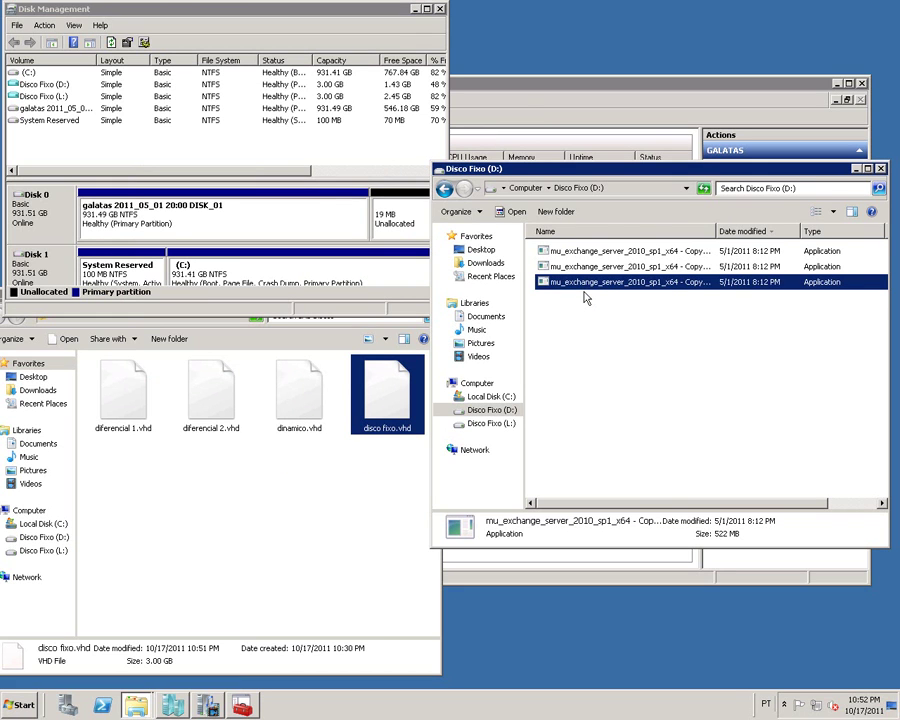
pyautogui.hotkey('ctrl', 'c')
pyautogui.hotkey('ctrl', 'v')
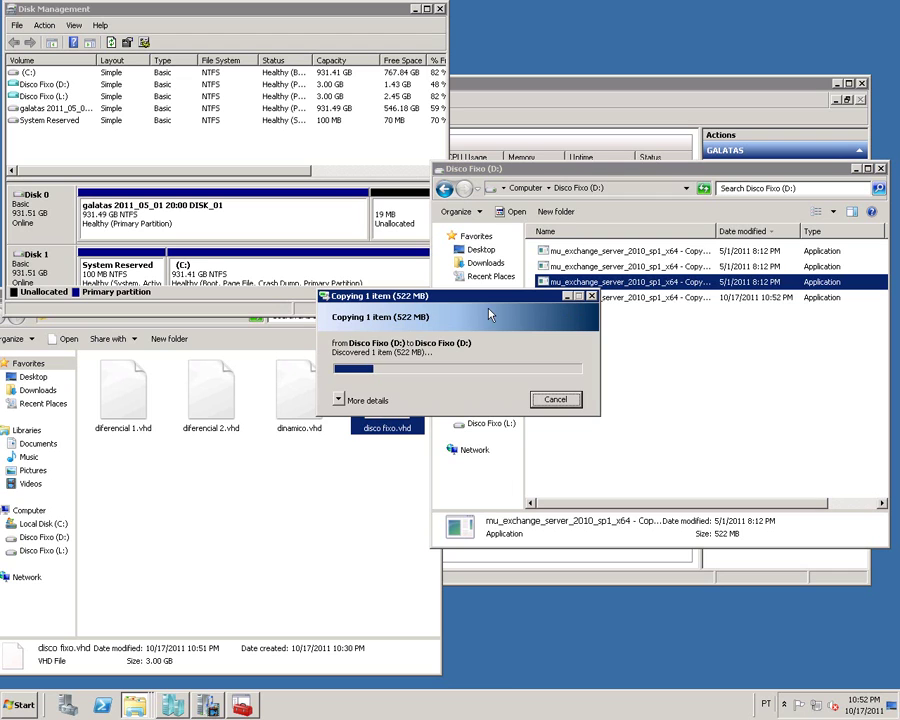
pyautogui.click(537, 399)
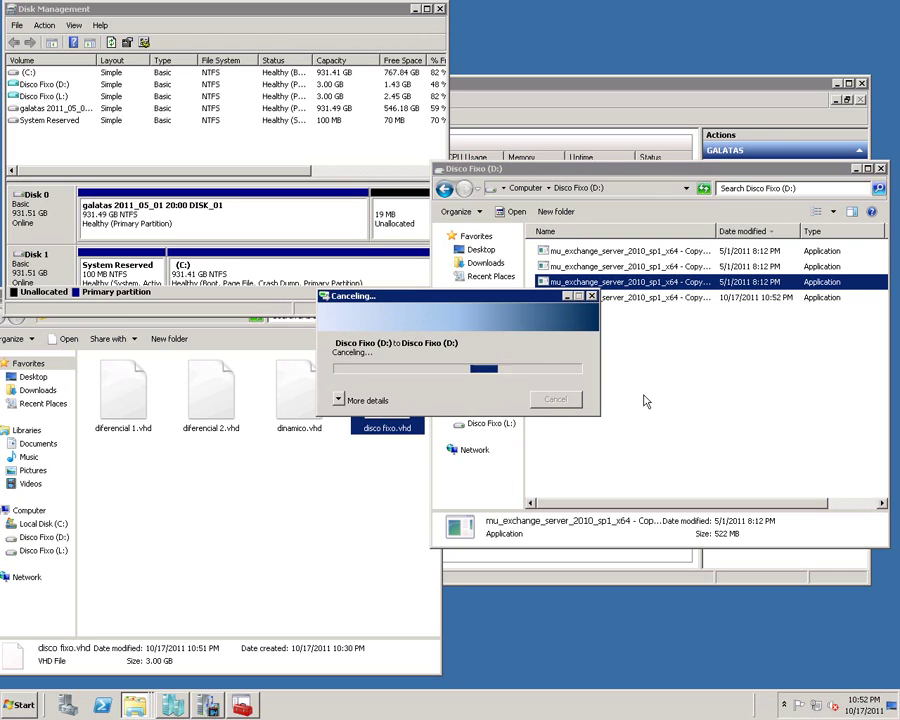
# Copy the phpMyAdmin-3.3.9.2-all-languages folder from Downloads and check the folder's size in its properties.
pyautogui.click(486, 263)
pyautogui.click(556, 251)
pyautogui.rightClick(556, 251)
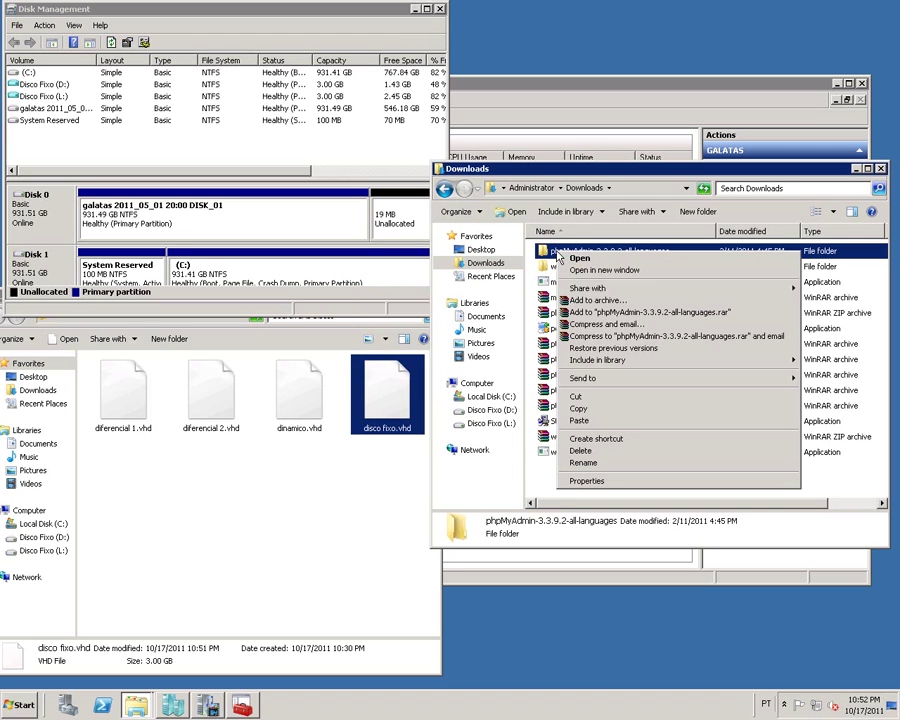
pyautogui.click(579, 411)
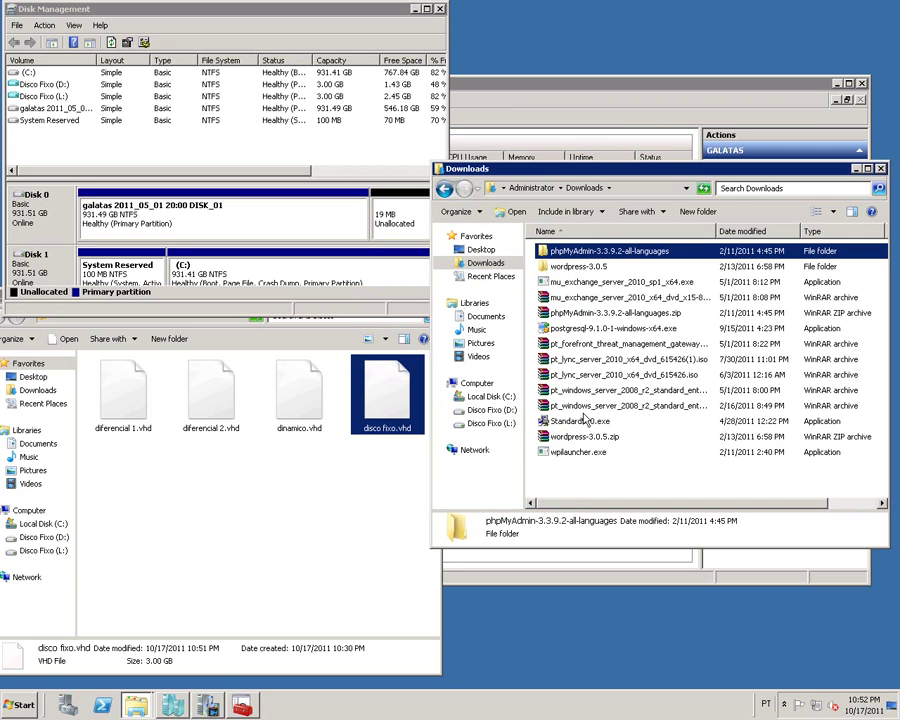
pyautogui.rightClick(655, 252)
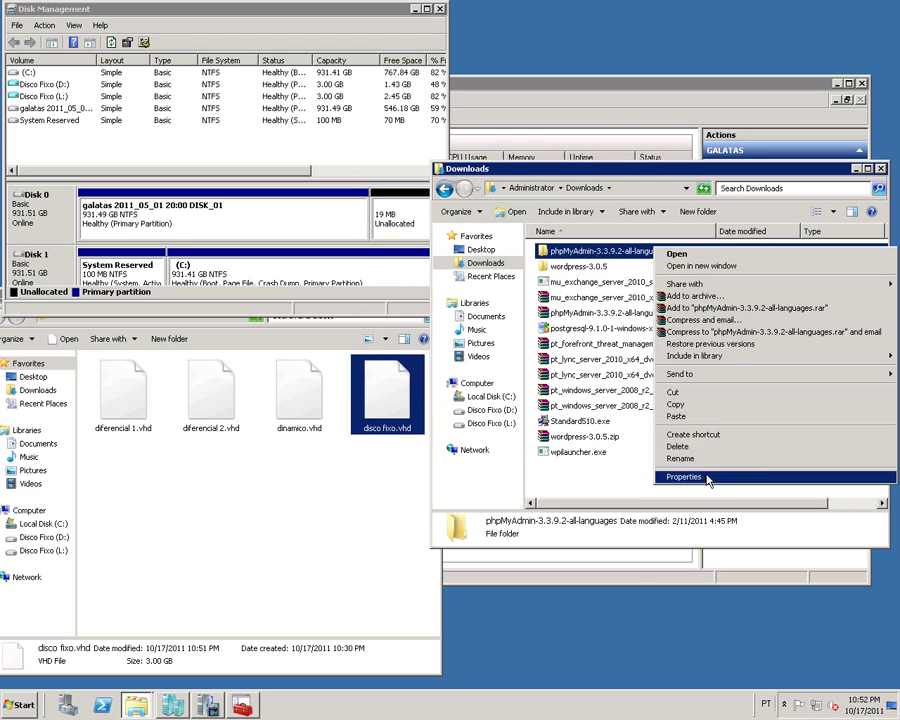
pyautogui.click(707, 476)
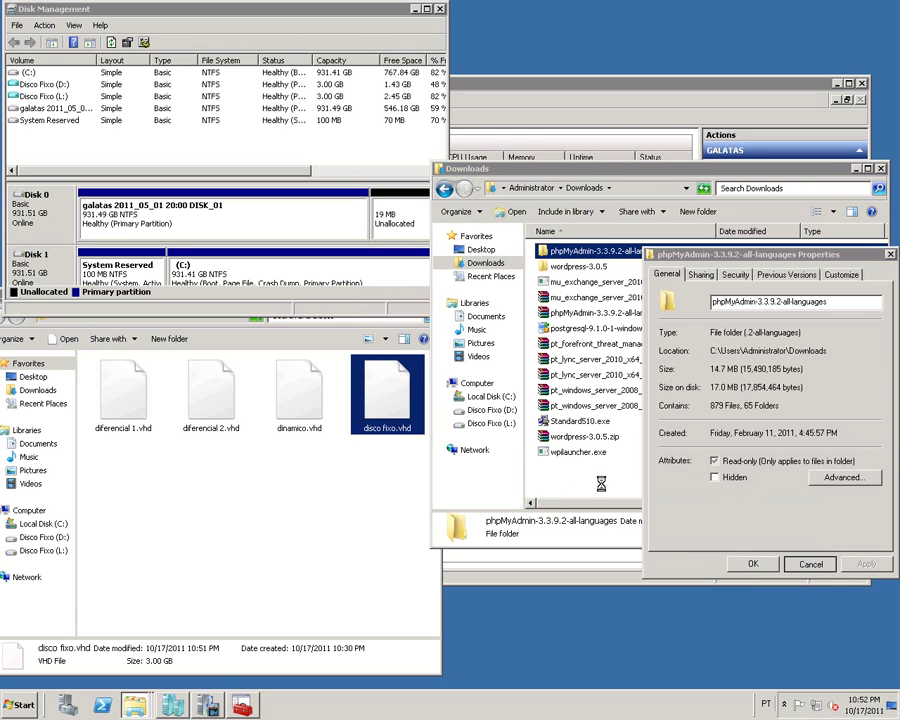
pyautogui.click(810, 563)
# Paste the copied phpMyAdmin folder into Disco Fixo (D:) with diferencial 2.vhd selected in LAB Discos to monitor its size.
pyautogui.click(491, 410)
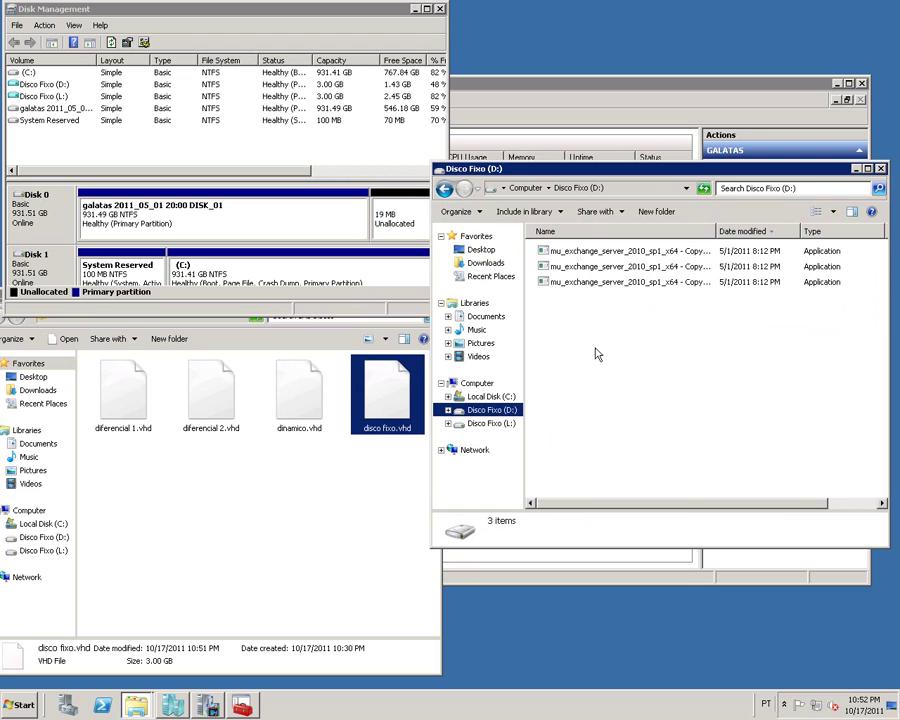
pyautogui.click(230, 401)
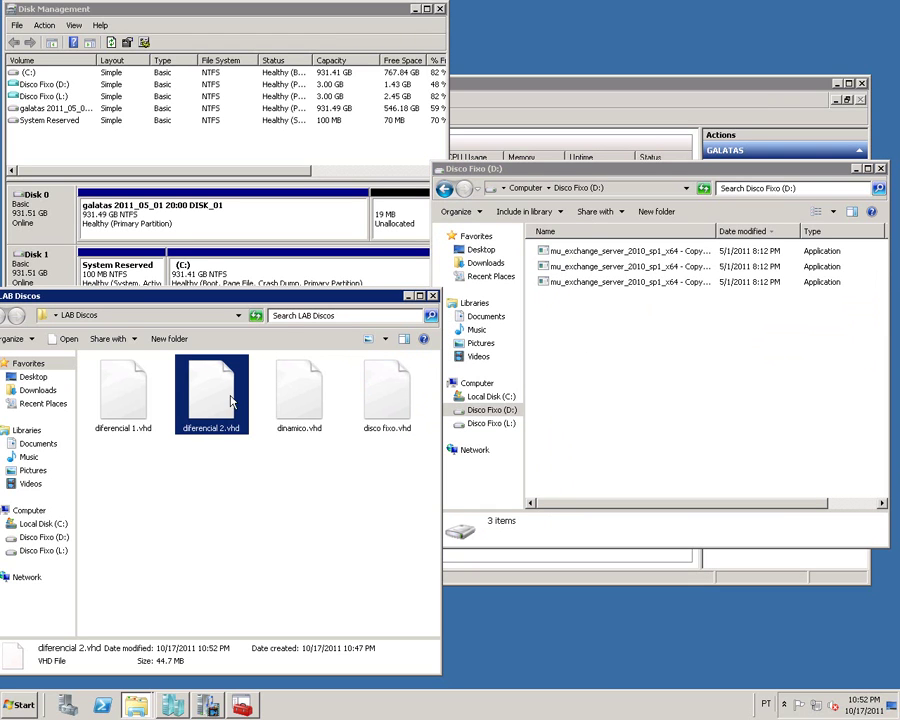
pyautogui.rightClick(592, 358)
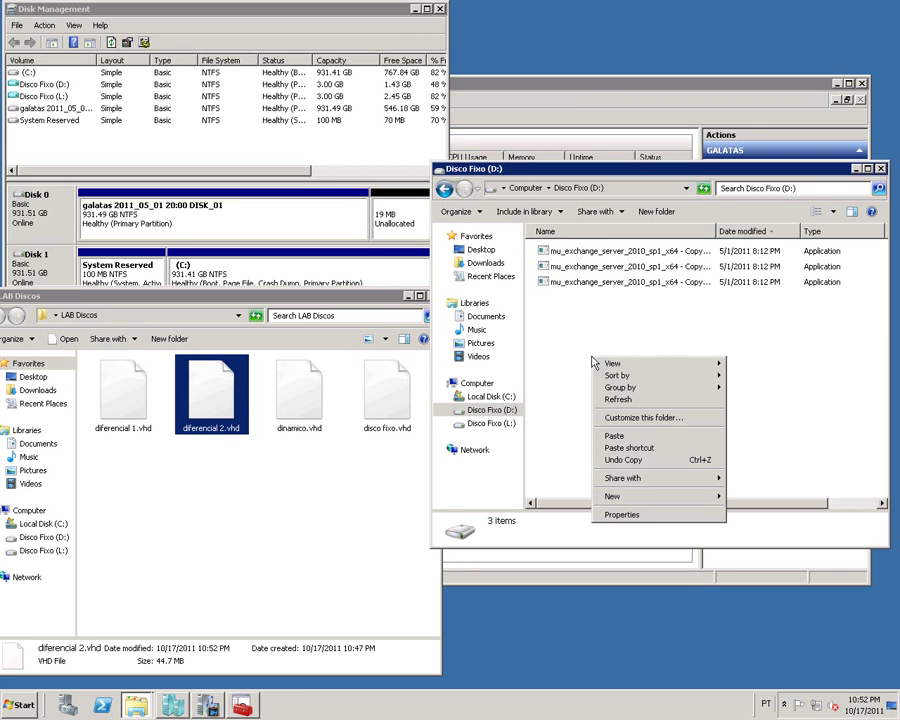
pyautogui.click(616, 440)
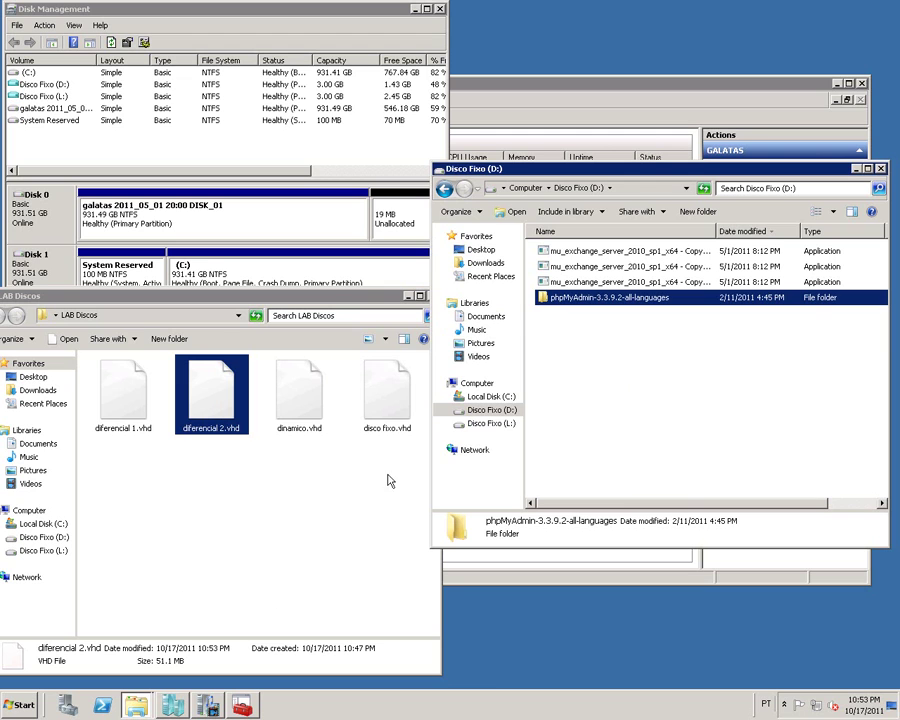
# Select diferencial 1.vhd in LAB Discos to monitor its size and paste the copied phpMyAdmin folder into Disco Fixo (L:).
pyautogui.click(110, 395)
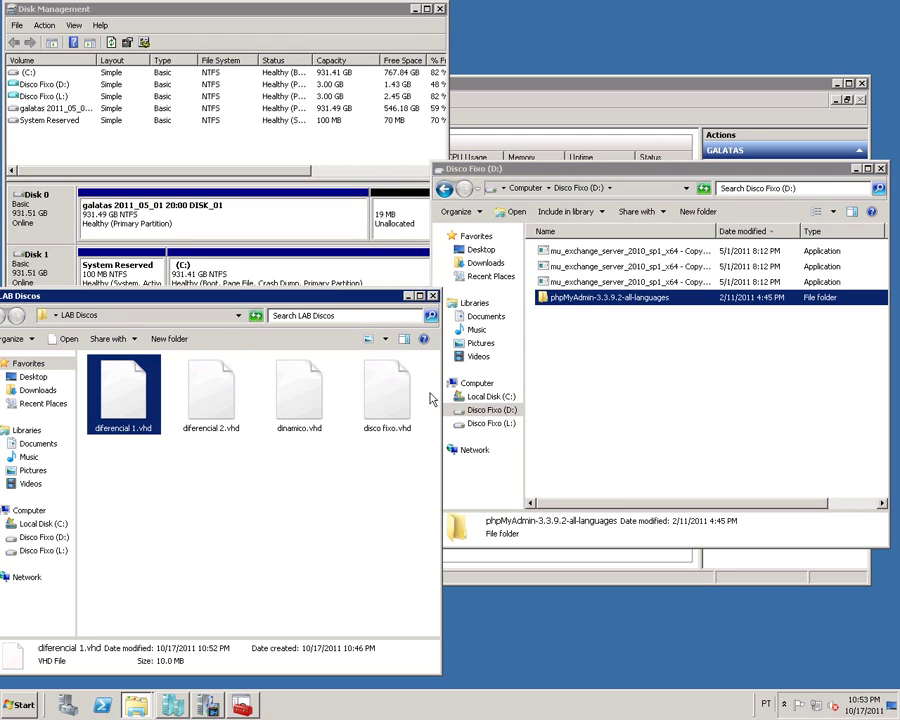
pyautogui.click(491, 424)
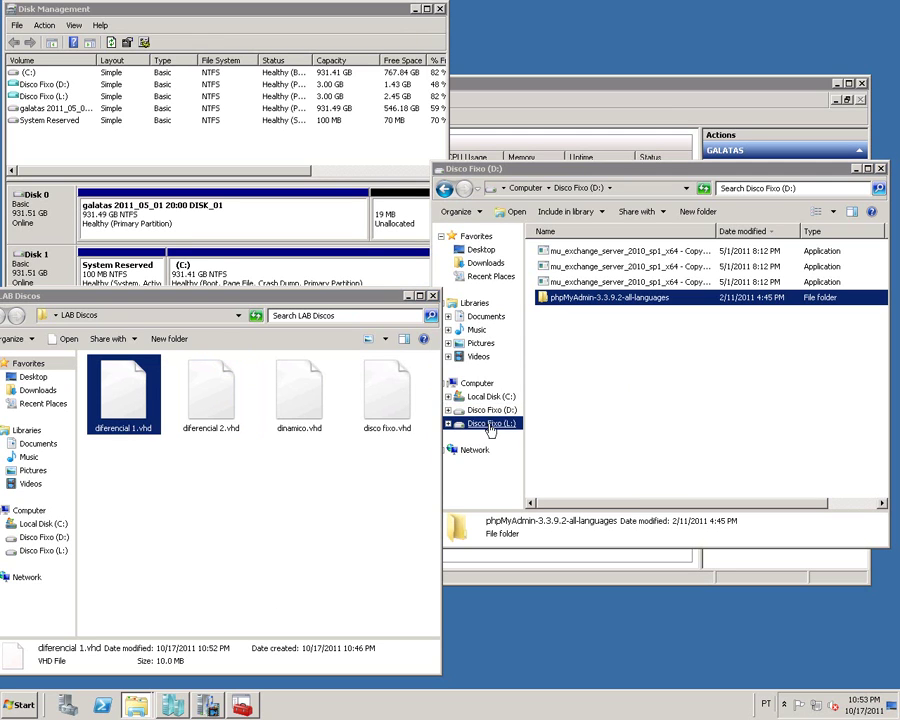
pyautogui.rightClick(577, 374)
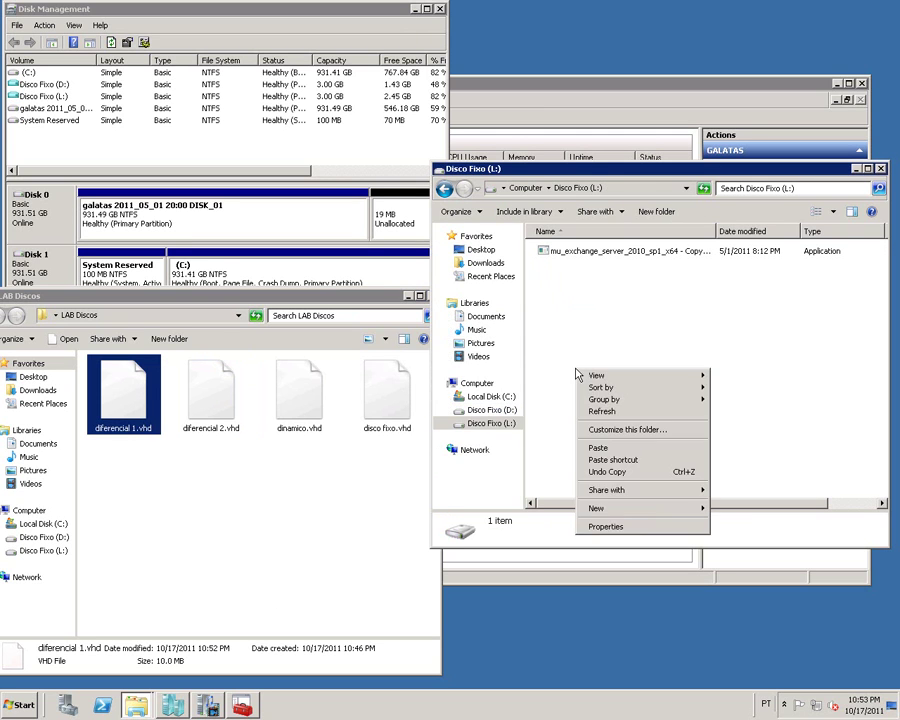
pyautogui.click(605, 448)
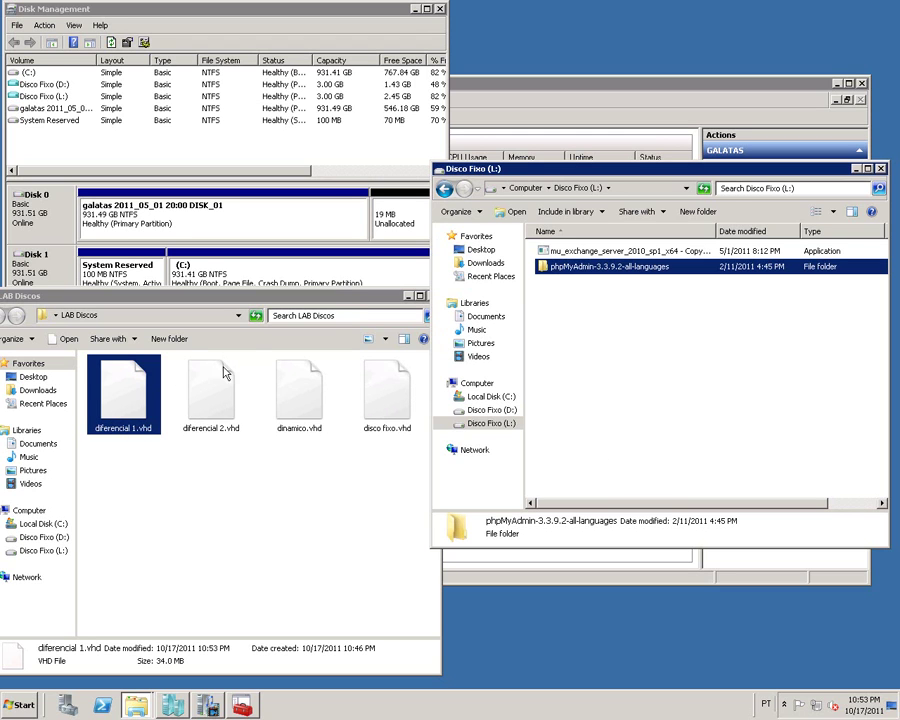
# Check the size and modification details of disco fixo.vhd in its properties, leaving them unchanged.
pyautogui.click(395, 393)
pyautogui.rightClick(395, 393)
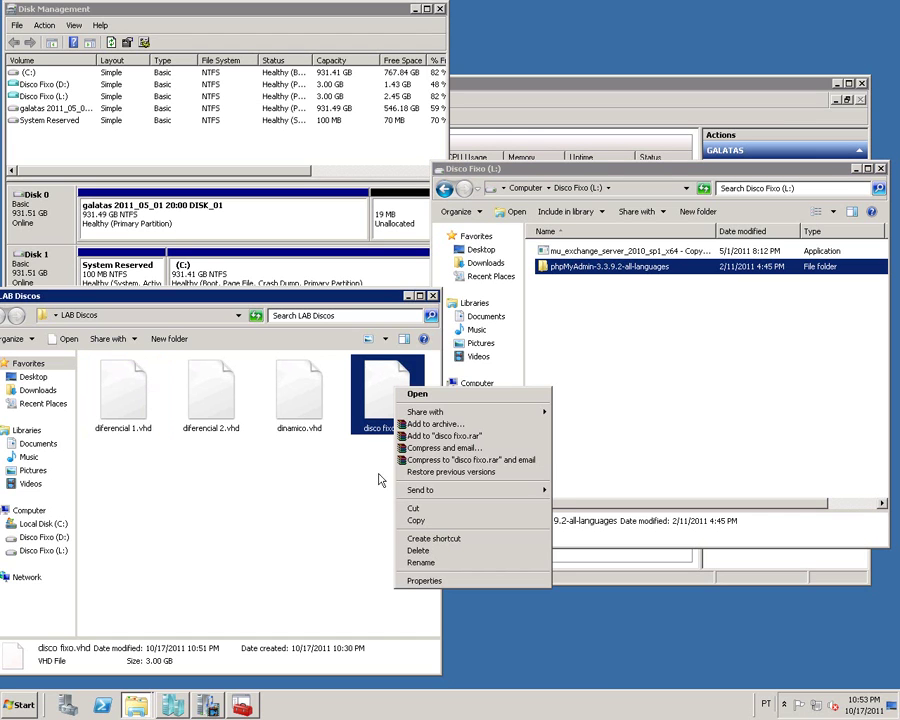
pyautogui.click(440, 579)
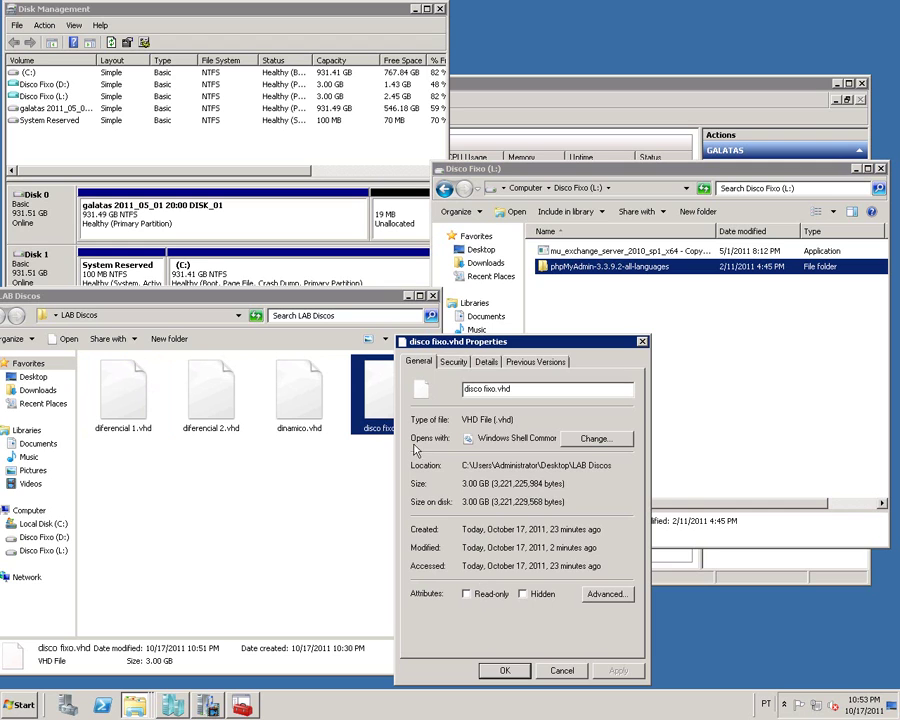
pyautogui.click(563, 671)
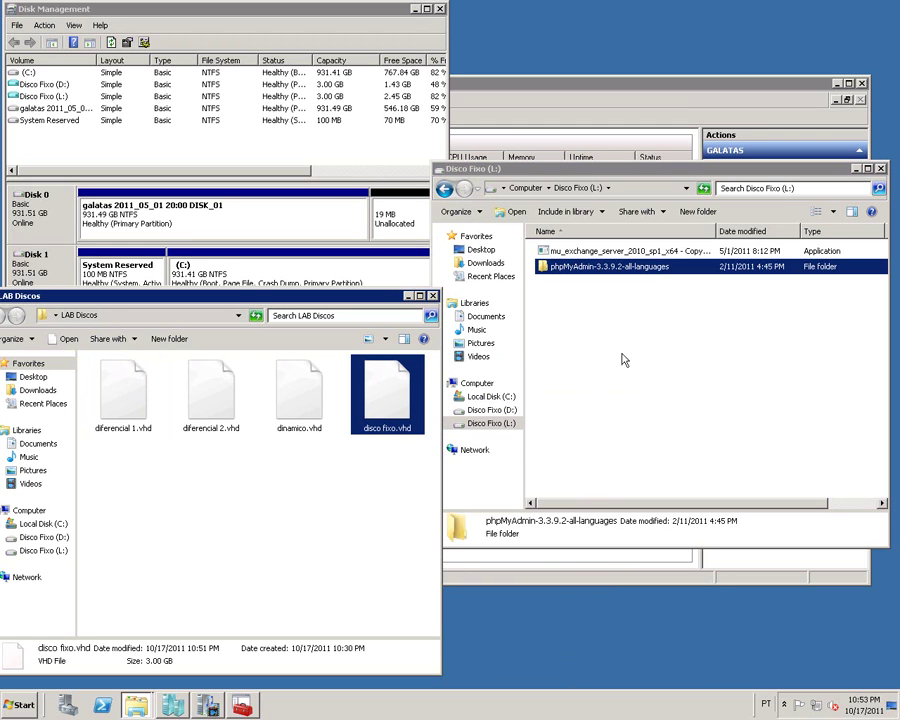
# Permanently delete the three Exchange installer copies and the phpMyAdmin folder from Disco Fixo (D:).
pyautogui.click(511, 411)
pyautogui.moveTo(600, 289); pyautogui.dragTo(540, 246)
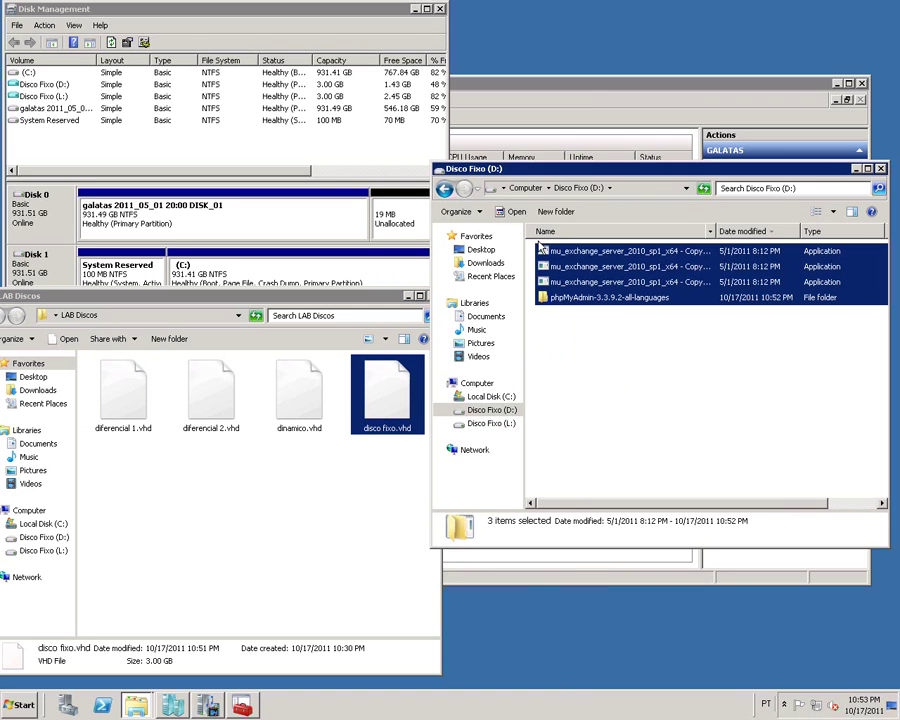
pyautogui.hotkey('shift', 'Delete')
pyautogui.click(505, 358)
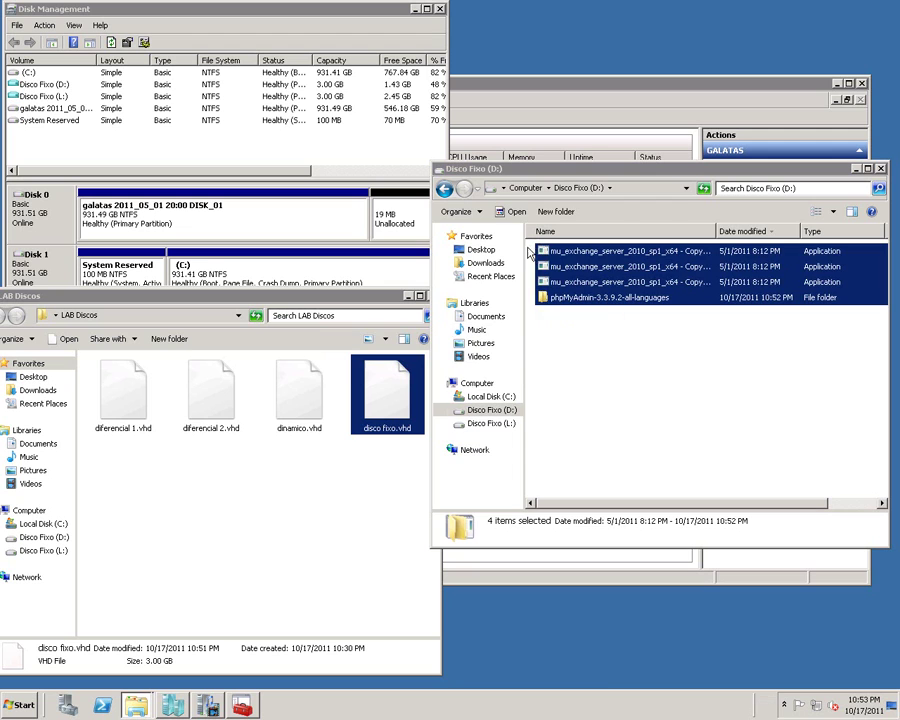
# Permanently delete the phpMyAdmin-3.3.9.2-all-languages folder and the Exchange installer copy from Disco Fixo (L:).
pyautogui.click(492, 426)
pyautogui.moveTo(583, 420); pyautogui.dragTo(568, 258)
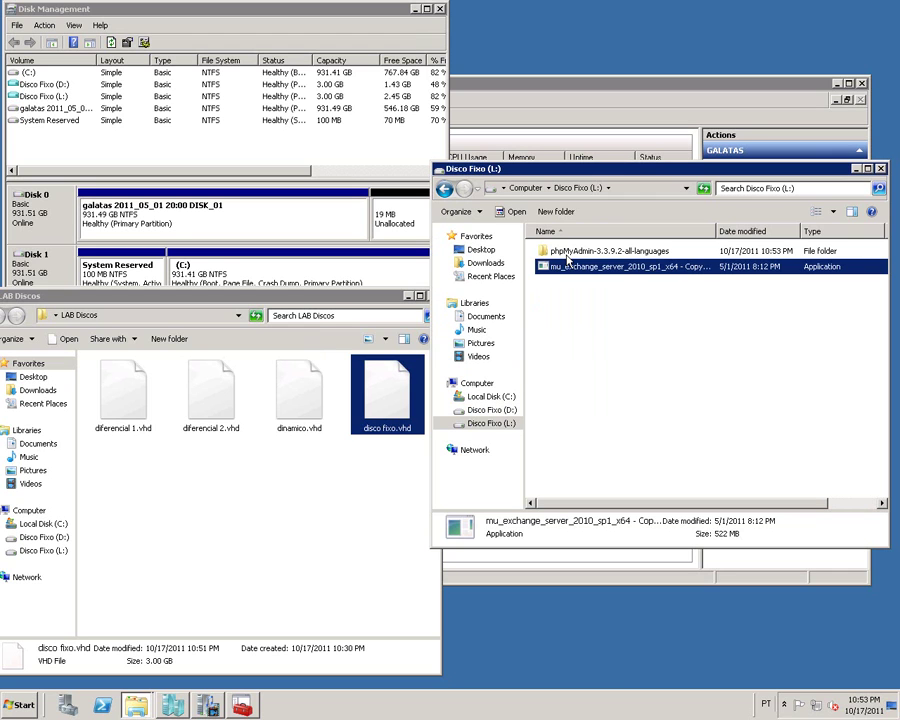
pyautogui.click(570, 253)
pyautogui.keyDown('shift'); pyautogui.click(570, 268); pyautogui.keyUp('shift')
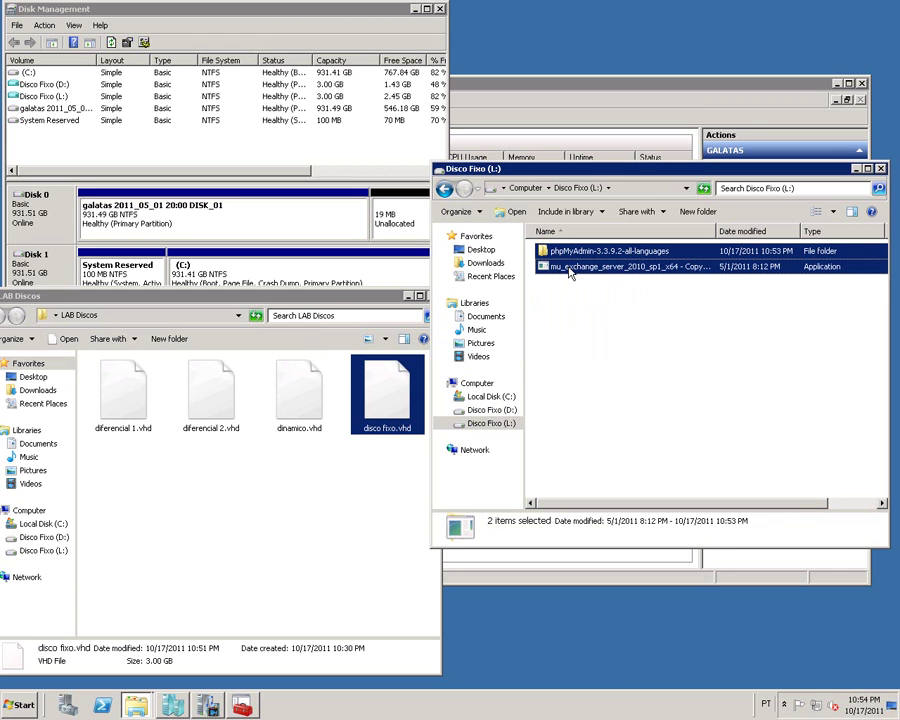
pyautogui.hotkey('shift', 'Delete')
pyautogui.press('Return')
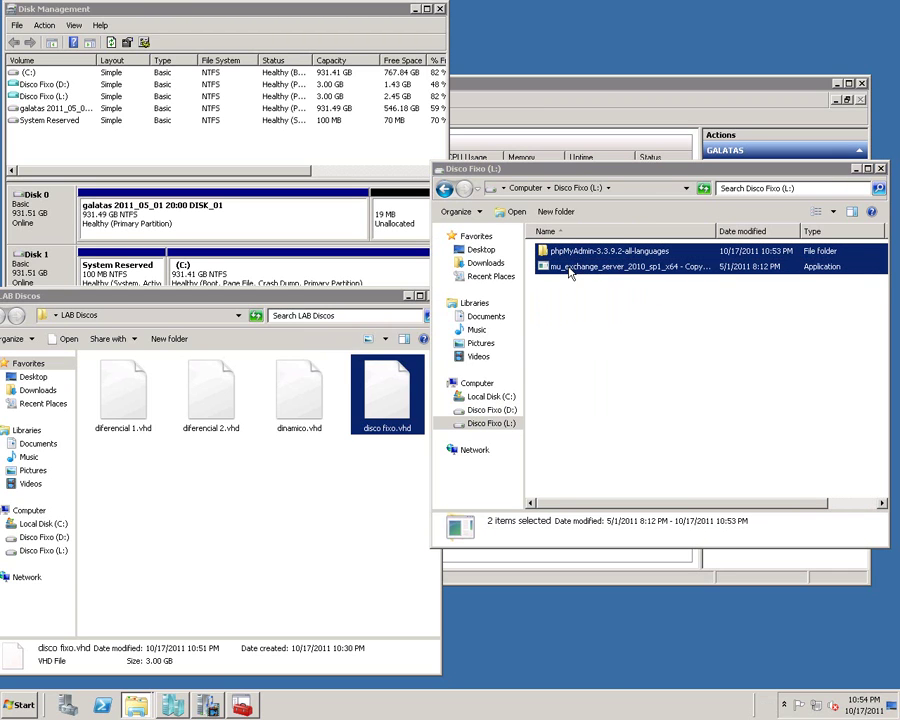
# Compare the file sizes of diferencial 1.vhd and diferencial 2.vhd in LAB Discos after the deletions.
pyautogui.click(133, 397)
pyautogui.click(208, 410)
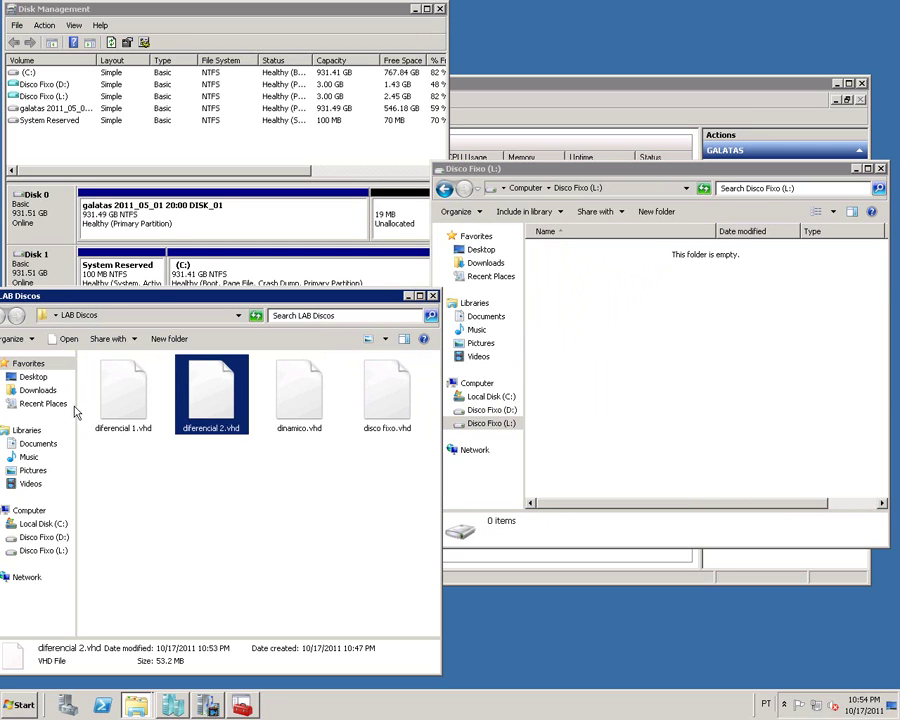
pyautogui.click(109, 405)
pyautogui.click(187, 409)
pyautogui.click(112, 366)
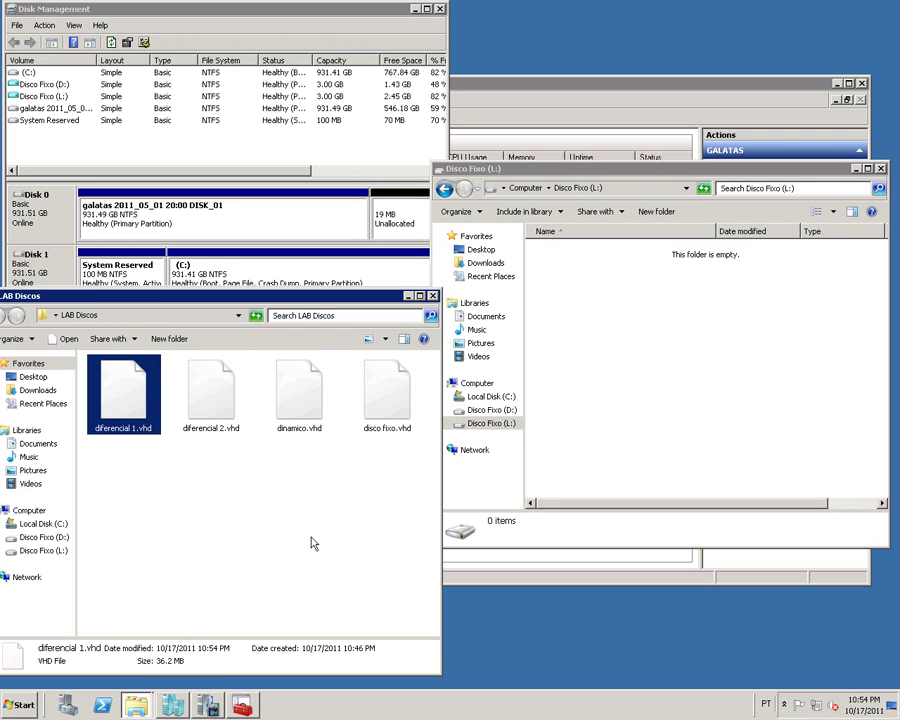
# Detach the virtual disks holding Disco Fixo (D:) and Disco Fixo (L:) in Disk Management.
pyautogui.click(44, 27)
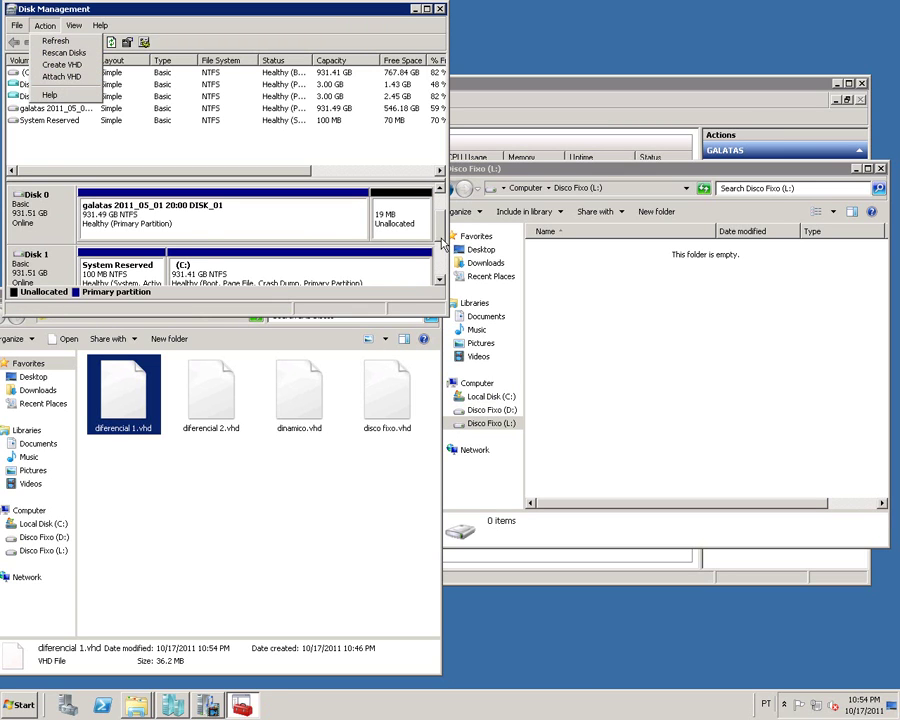
pyautogui.moveTo(441, 234); pyautogui.dragTo(441, 275)
pyautogui.rightClick(39, 228)
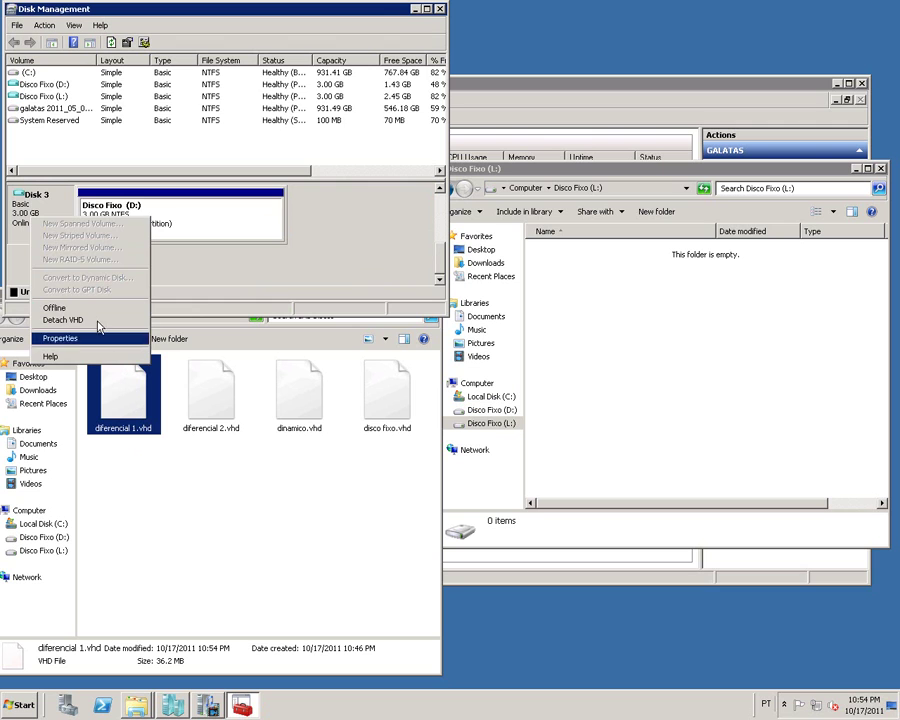
pyautogui.click(63, 320)
pyautogui.click(268, 216)
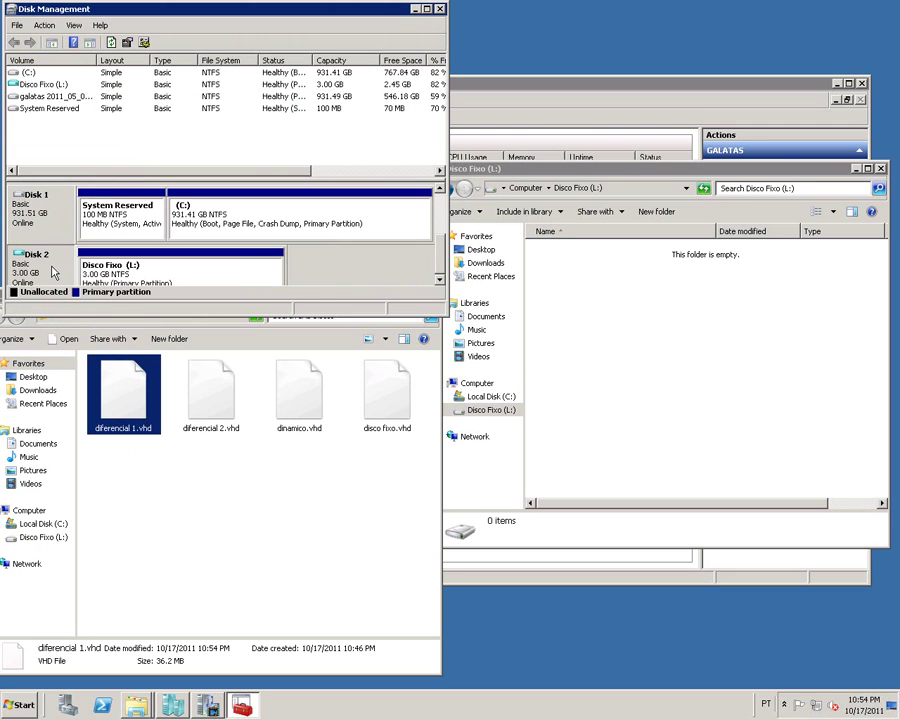
pyautogui.rightClick(54, 268)
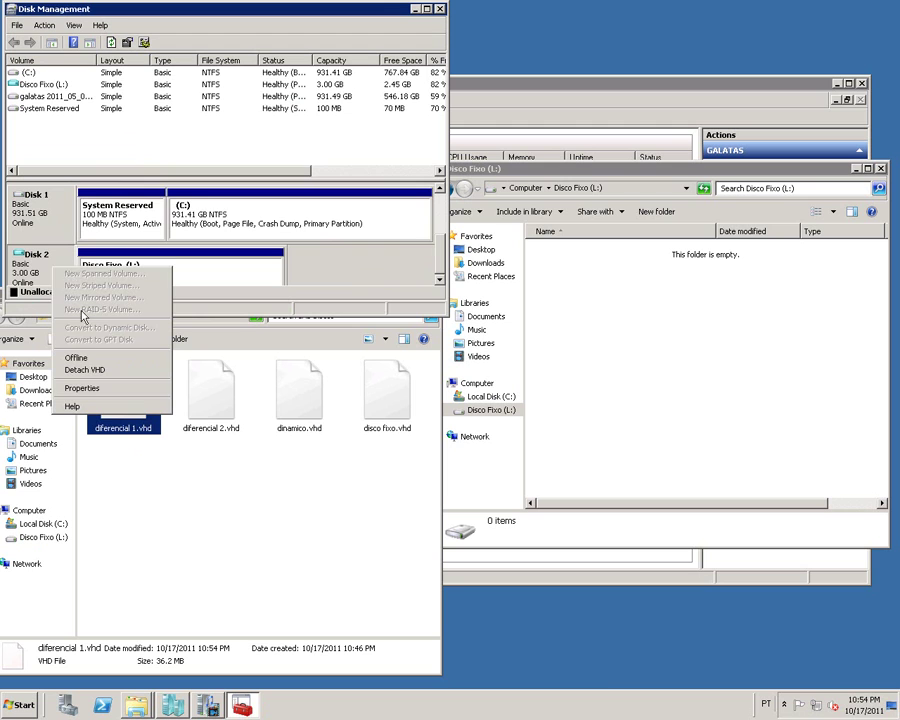
pyautogui.click(97, 370)
pyautogui.click(266, 214)
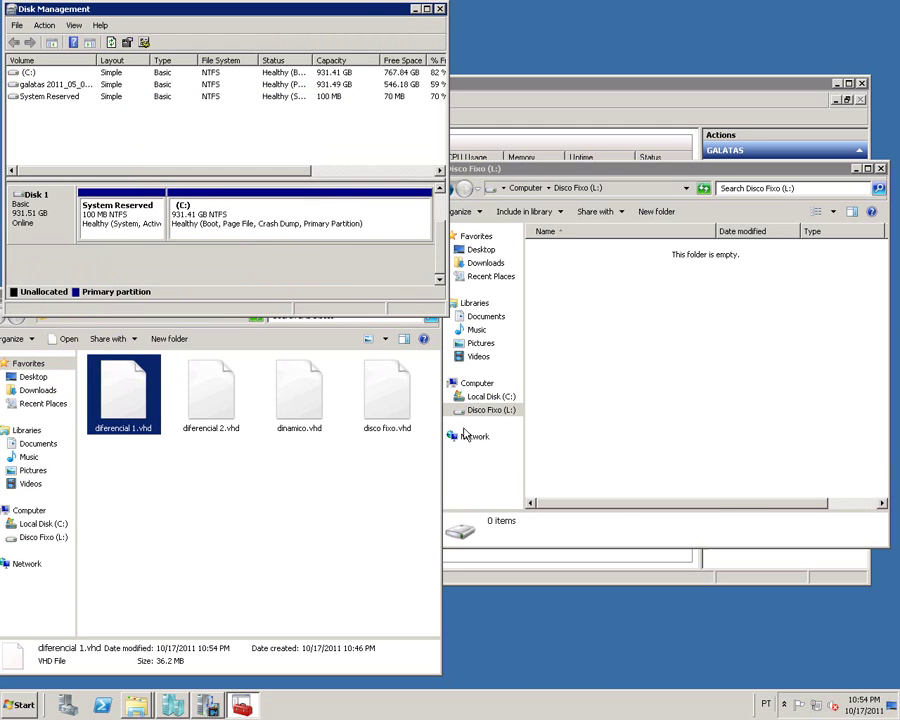
# Check the sizes of disco fixo.vhd, diferencial 2.vhd and diferencial 1.vhd in LAB Discos with the disks detached.
pyautogui.click(391, 406)
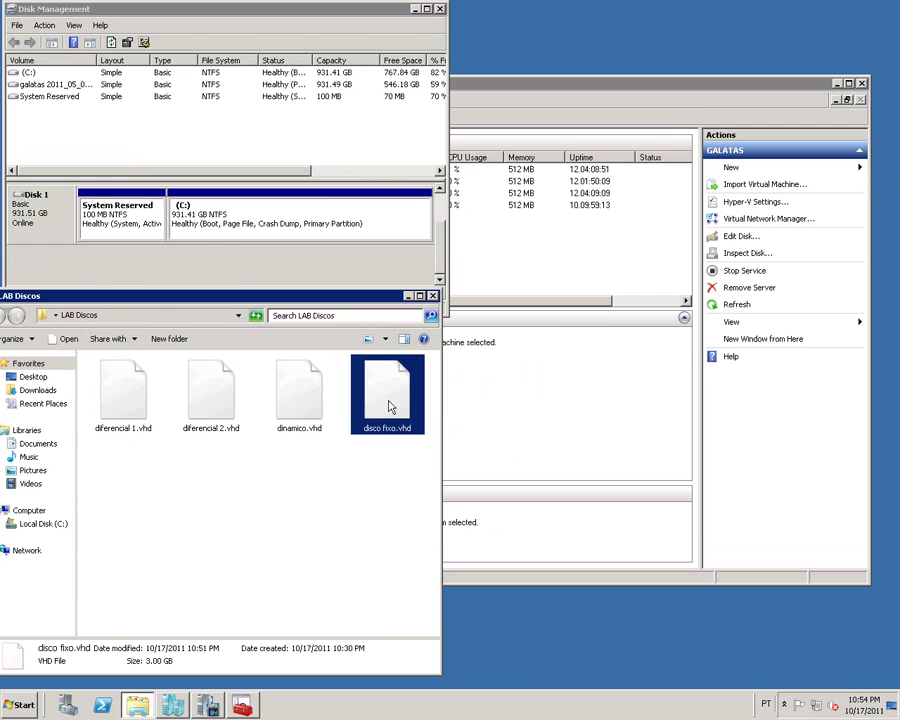
pyautogui.click(196, 400)
pyautogui.click(120, 412)
pyautogui.click(197, 411)
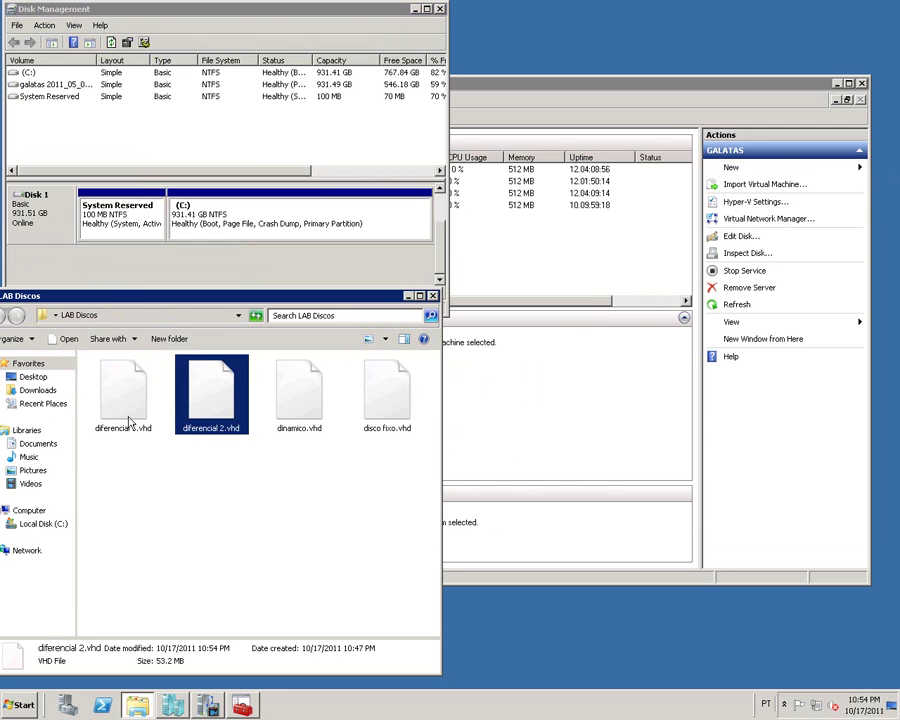
pyautogui.click(129, 422)
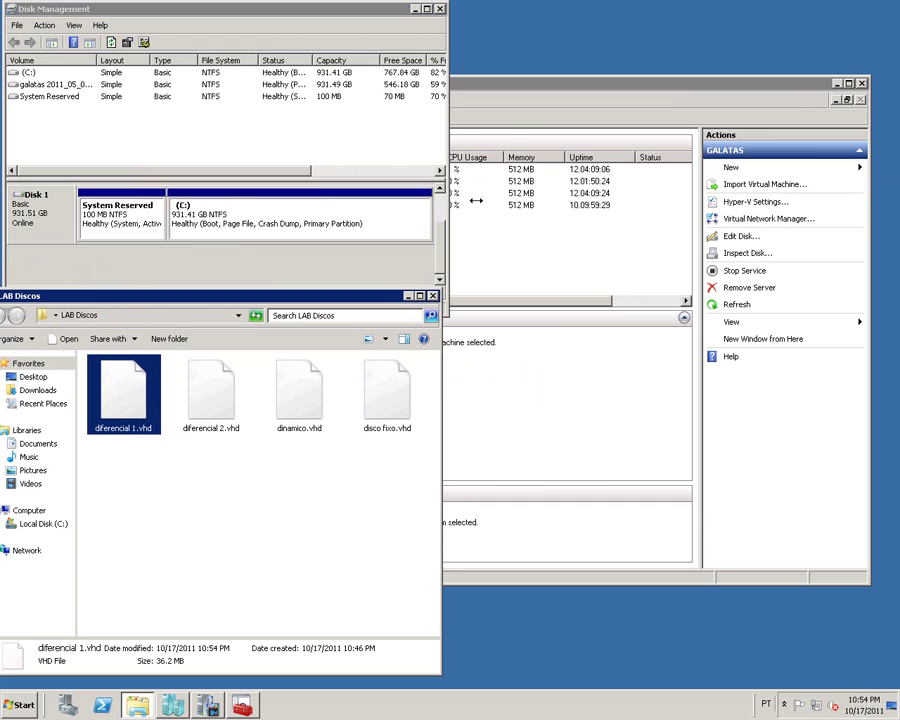
# Compact diferencial 1.vhd from LAB Discos using Edit Disk in Hyper-V Manager.
pyautogui.click(512, 118)
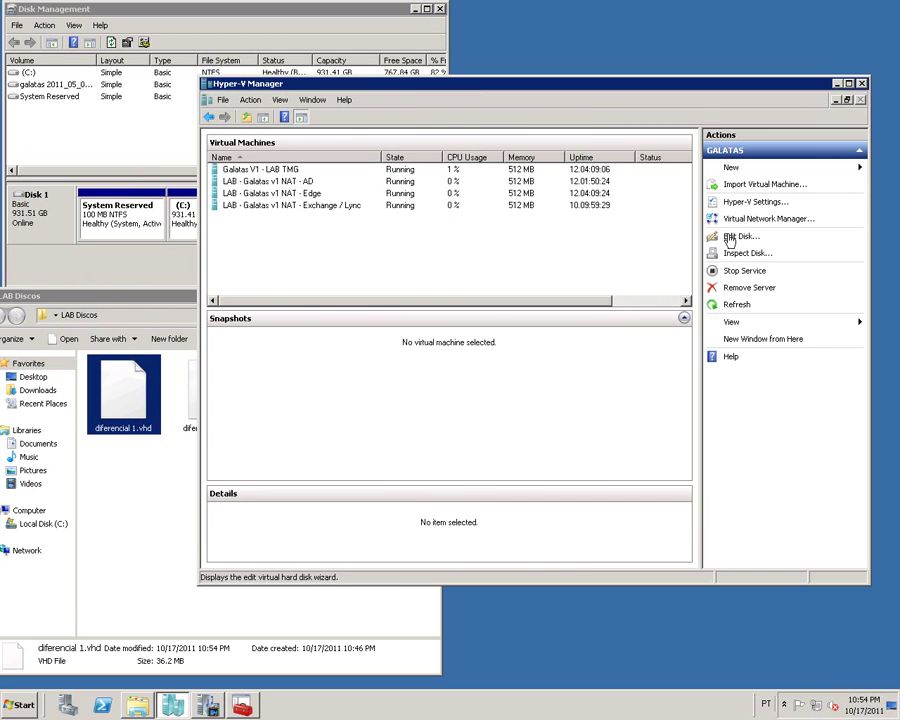
pyautogui.click(741, 236)
pyautogui.click(640, 261)
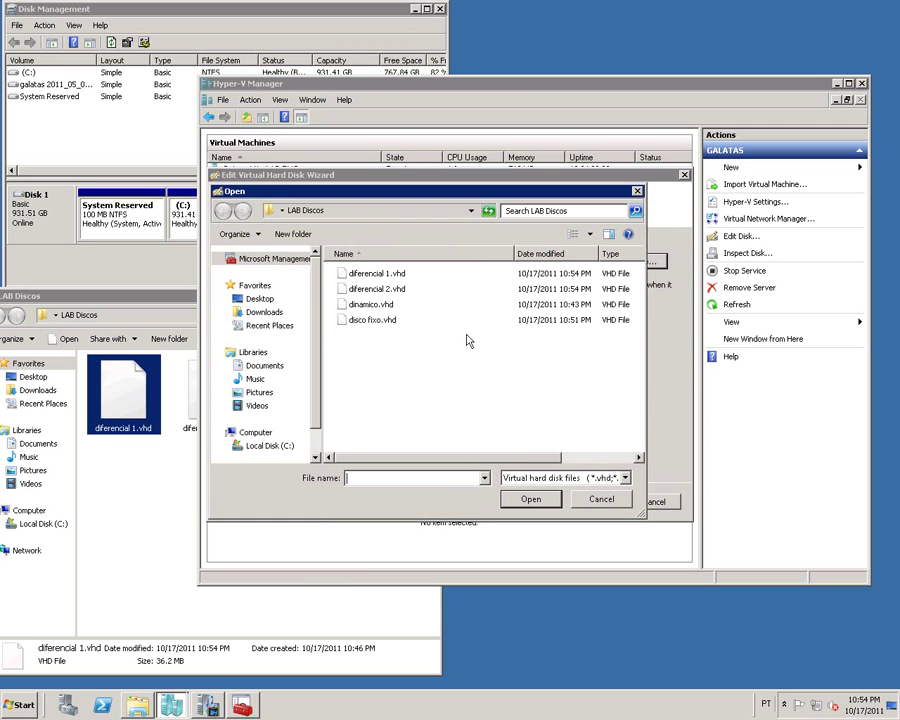
pyautogui.doubleClick(386, 281)
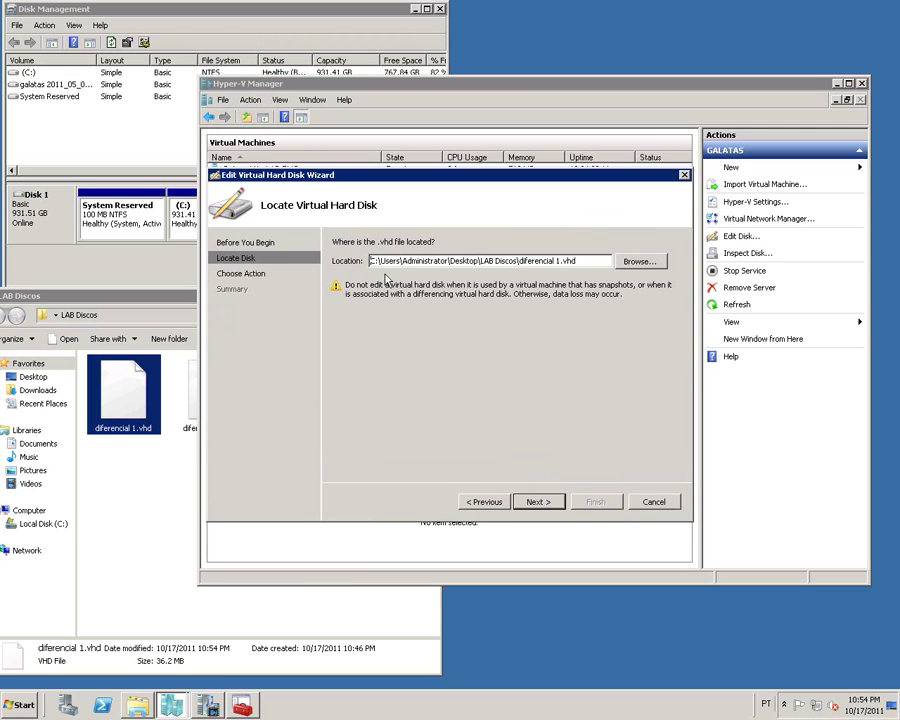
pyautogui.click(530, 502)
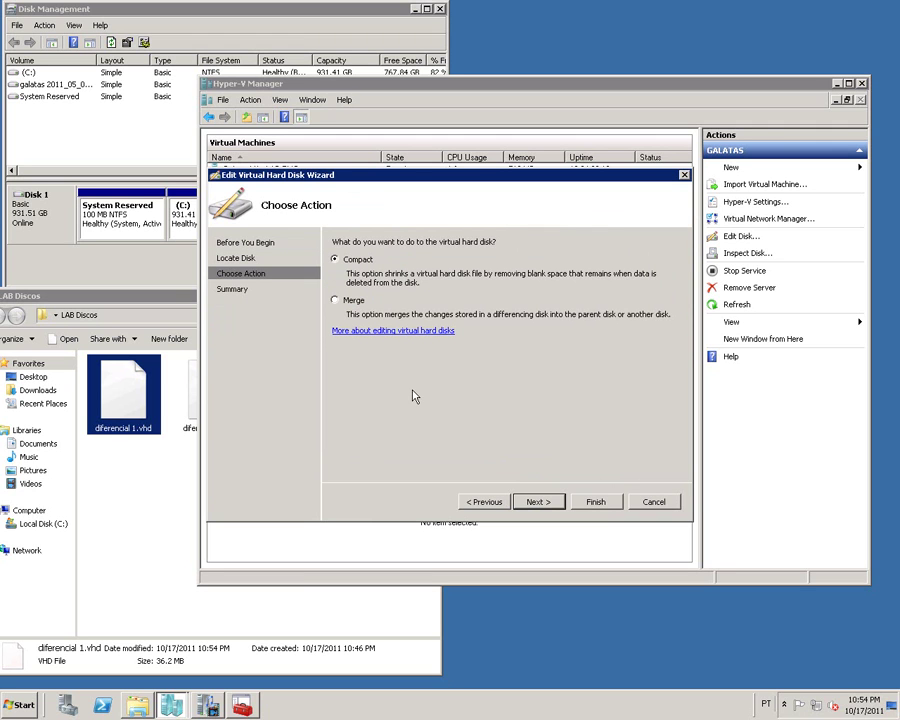
pyautogui.click(532, 502)
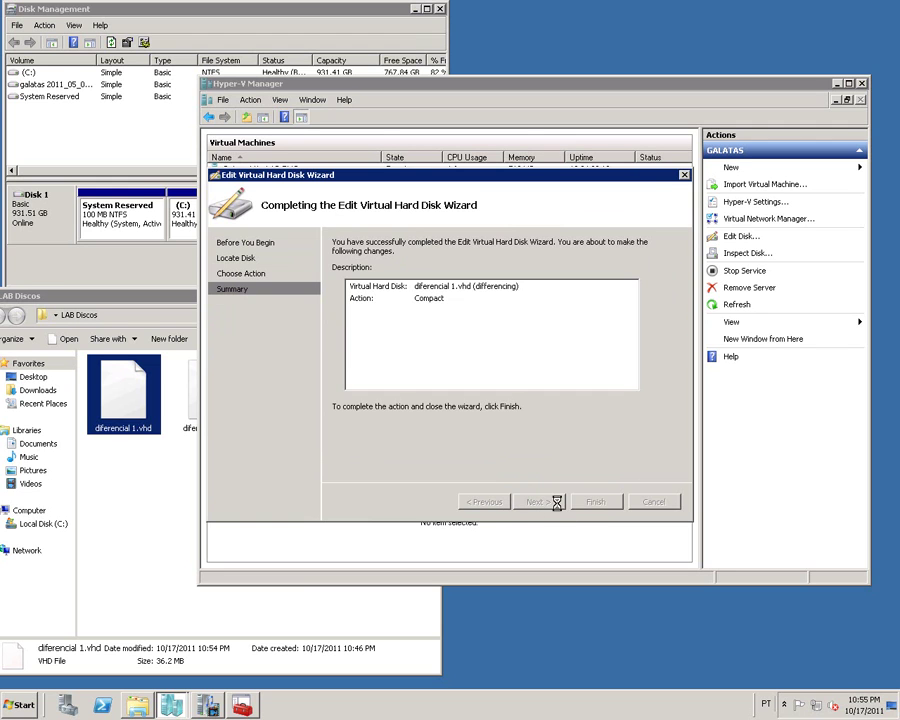
pyautogui.click(595, 502)
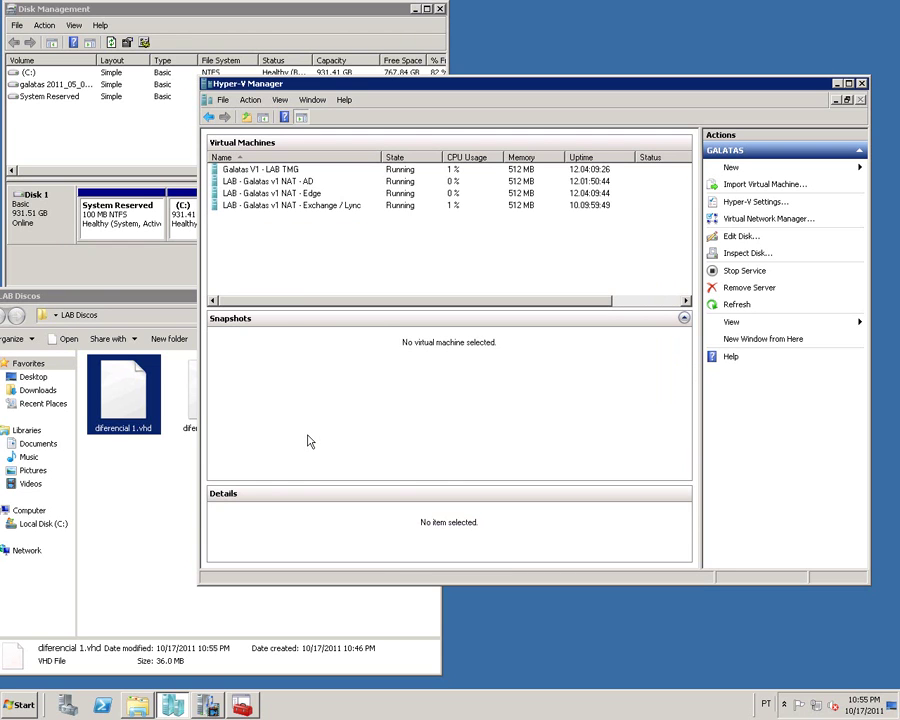
# Check the size of diferencial 1.vhd after compacting and compare it with diferencial 2.vhd in LAB Discos.
pyautogui.click(160, 495)
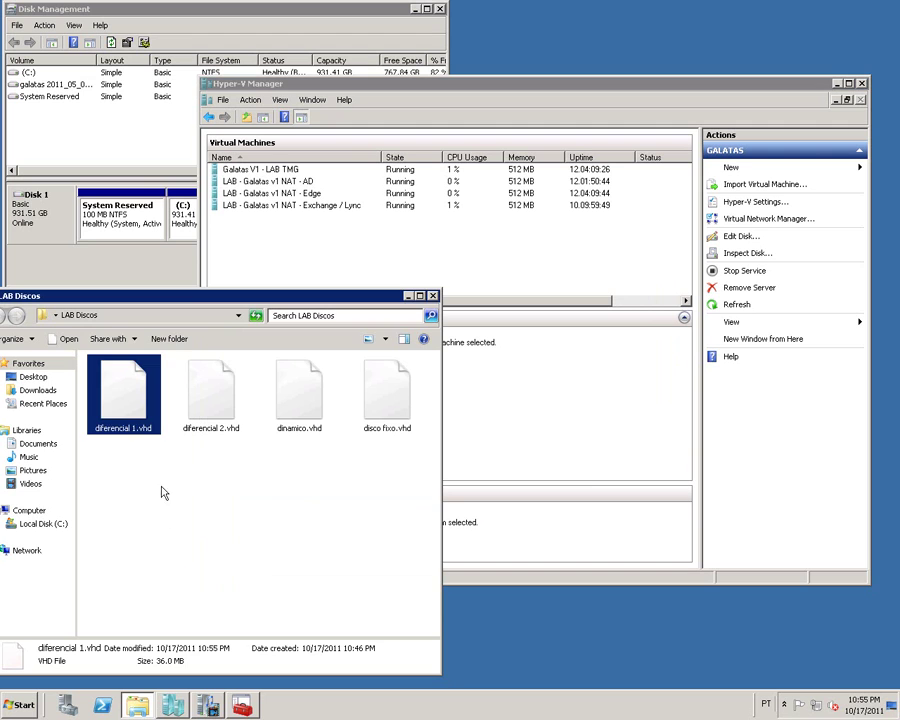
pyautogui.click(130, 400)
pyautogui.click(246, 412)
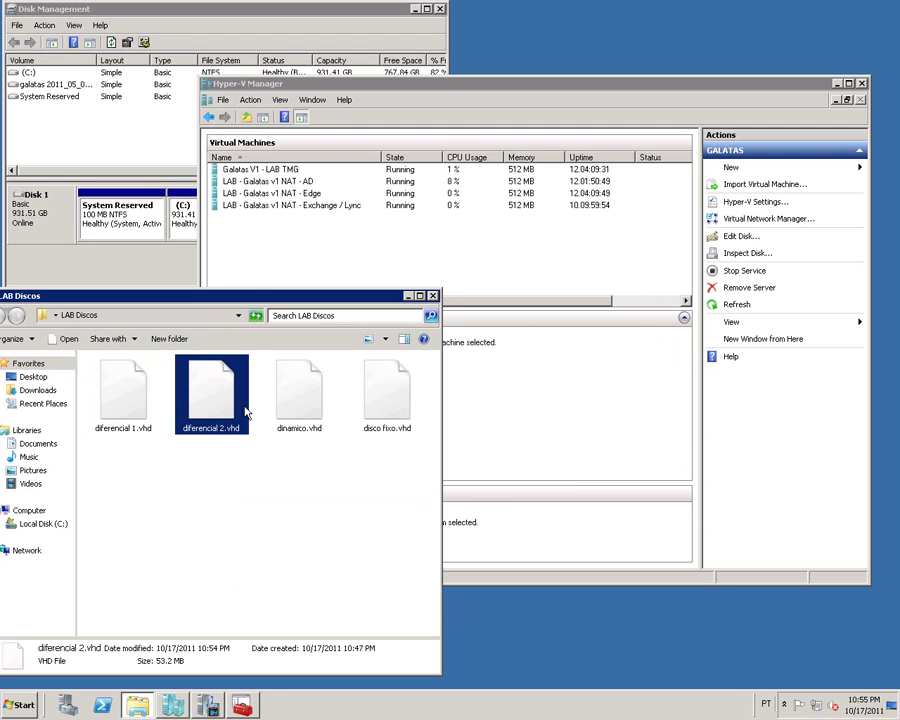
# Compact diferencial 2.vhd from LAB Discos using Edit Disk in Hyper-V Manager.
pyautogui.click(57, 168)
pyautogui.click(607, 267)
pyautogui.click(733, 239)
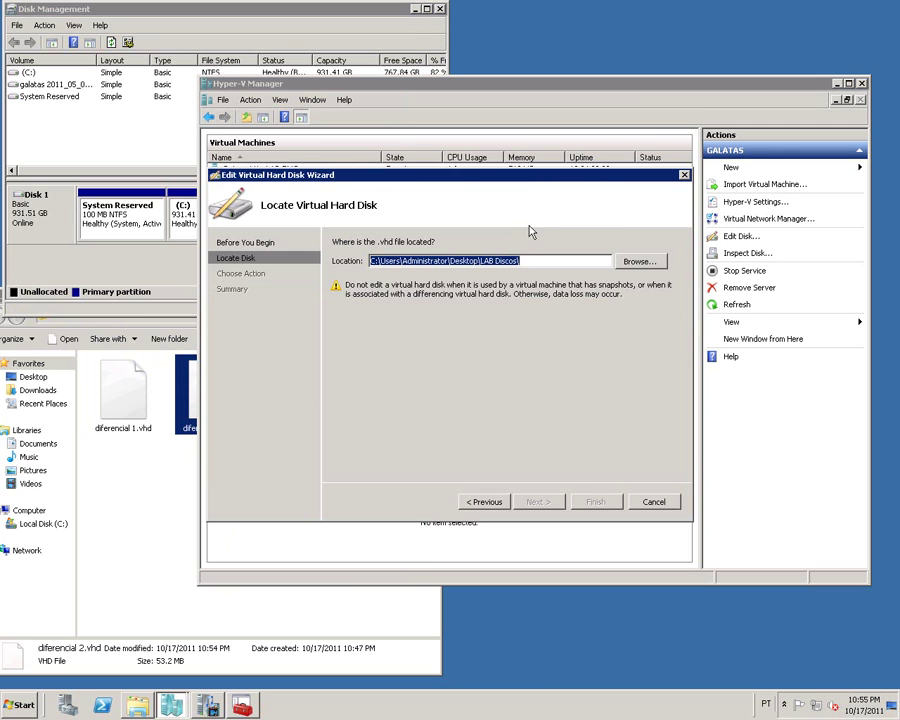
pyautogui.click(637, 262)
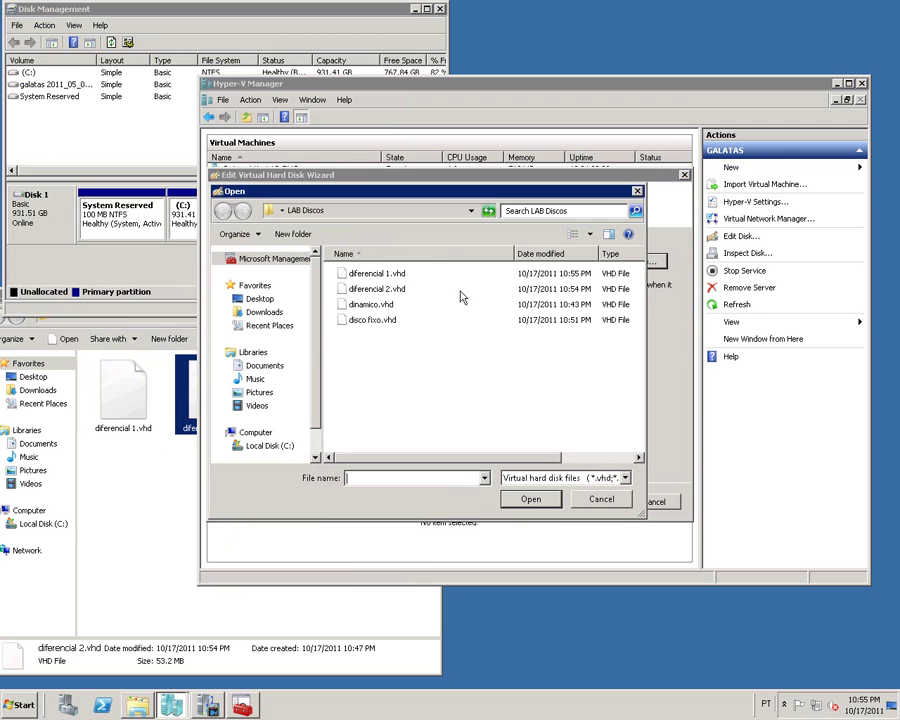
pyautogui.doubleClick(388, 292)
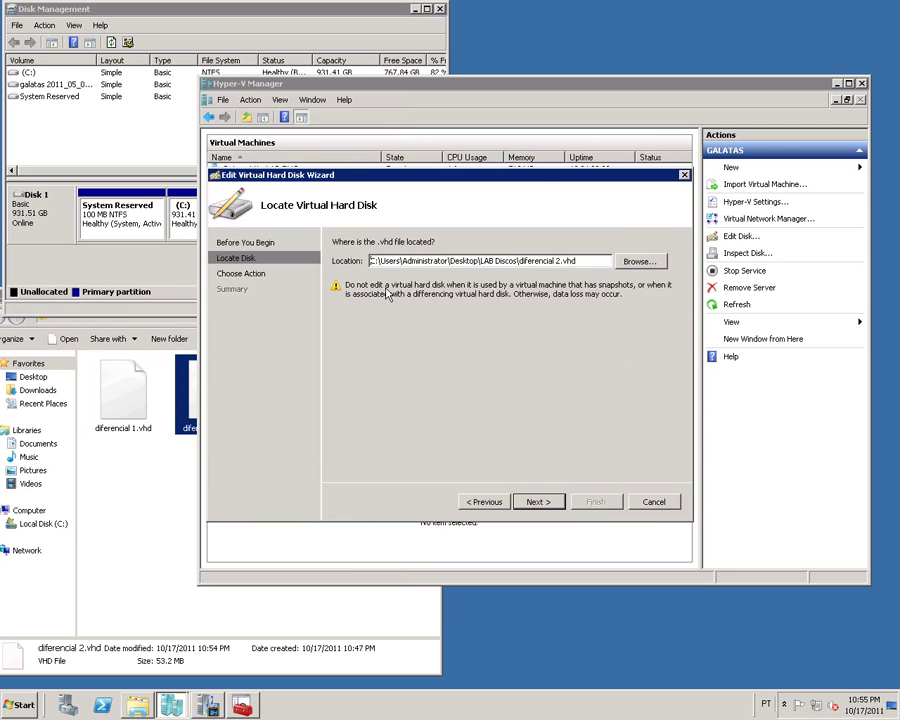
pyautogui.click(538, 501)
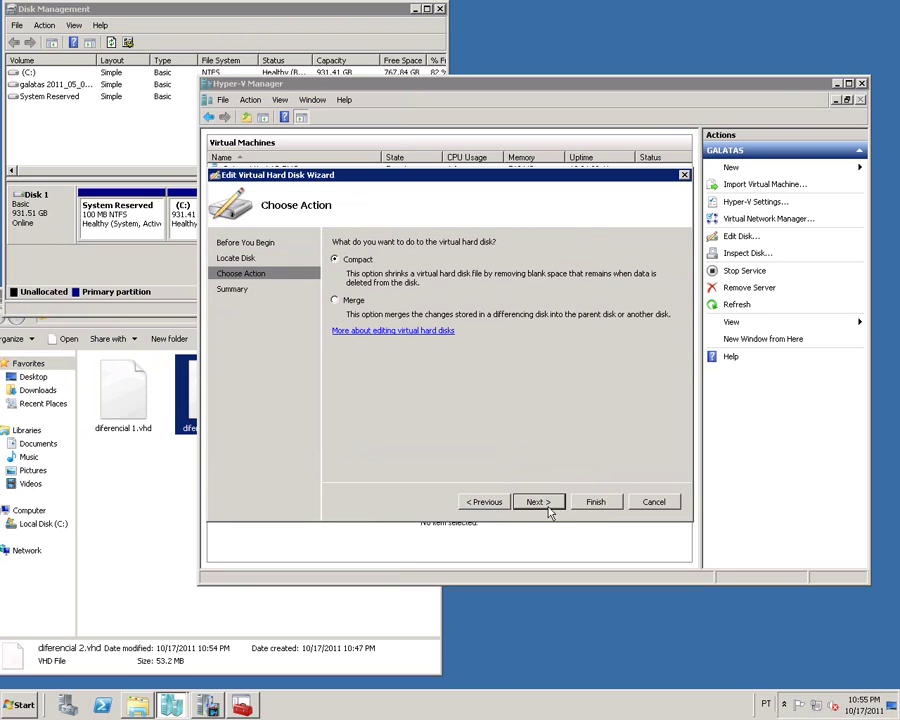
pyautogui.click(538, 502)
pyautogui.click(594, 502)
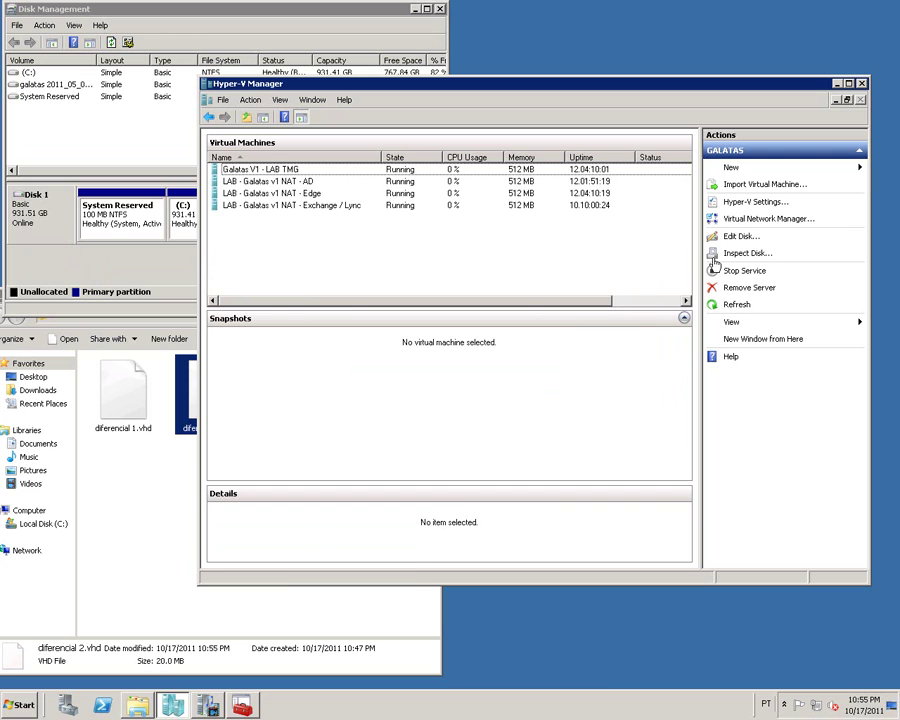
# Start editing diferencial 1.vhd with the Merge action and advance to the choice of merge destination.
pyautogui.click(741, 236)
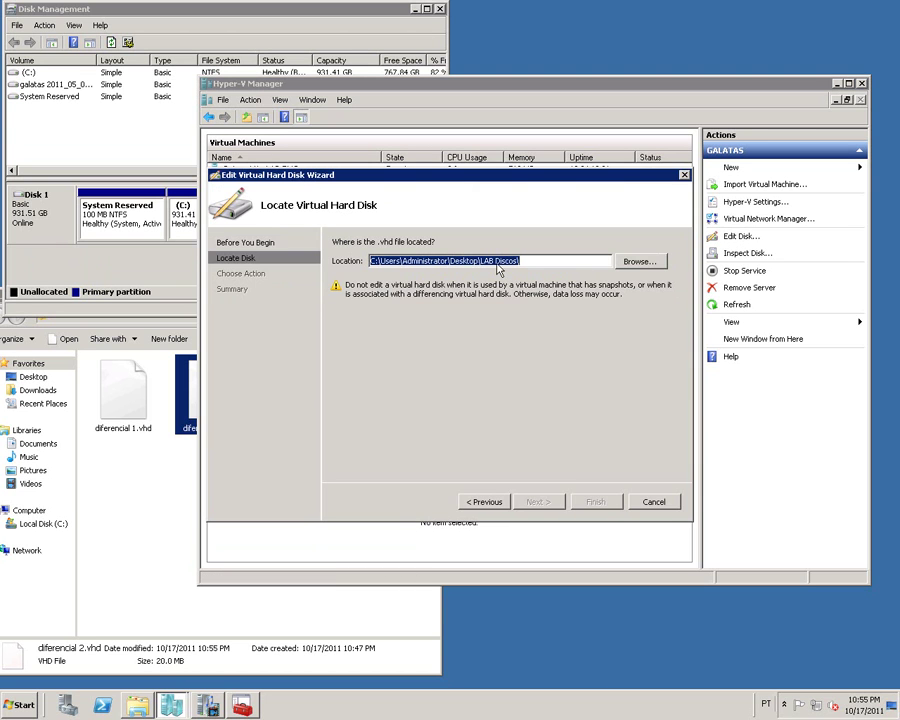
pyautogui.click(639, 260)
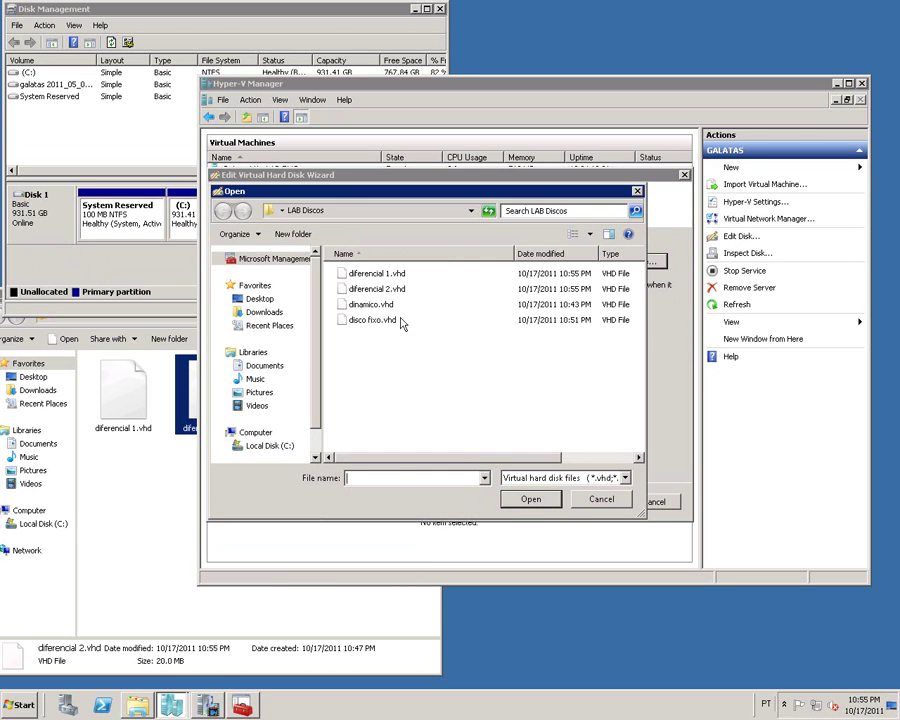
pyautogui.doubleClick(376, 273)
pyautogui.click(539, 503)
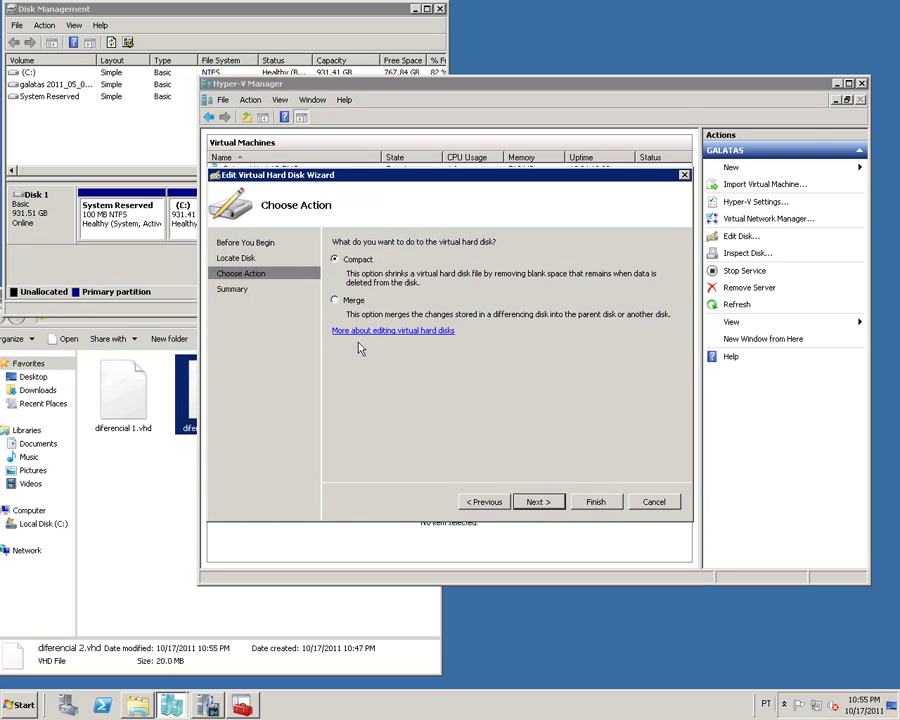
pyautogui.click(349, 304)
pyautogui.click(533, 502)
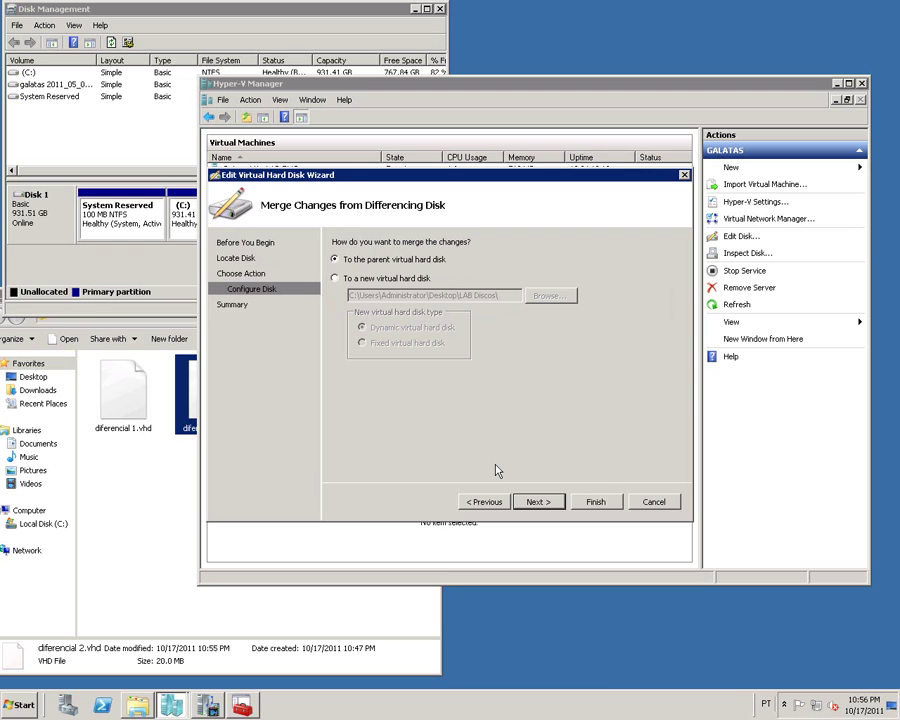
# Select diferencial 1.vhd together with its parent disco fixo.vhd in LAB Discos, clear the selection and return to the merge options.
pyautogui.click(92, 546)
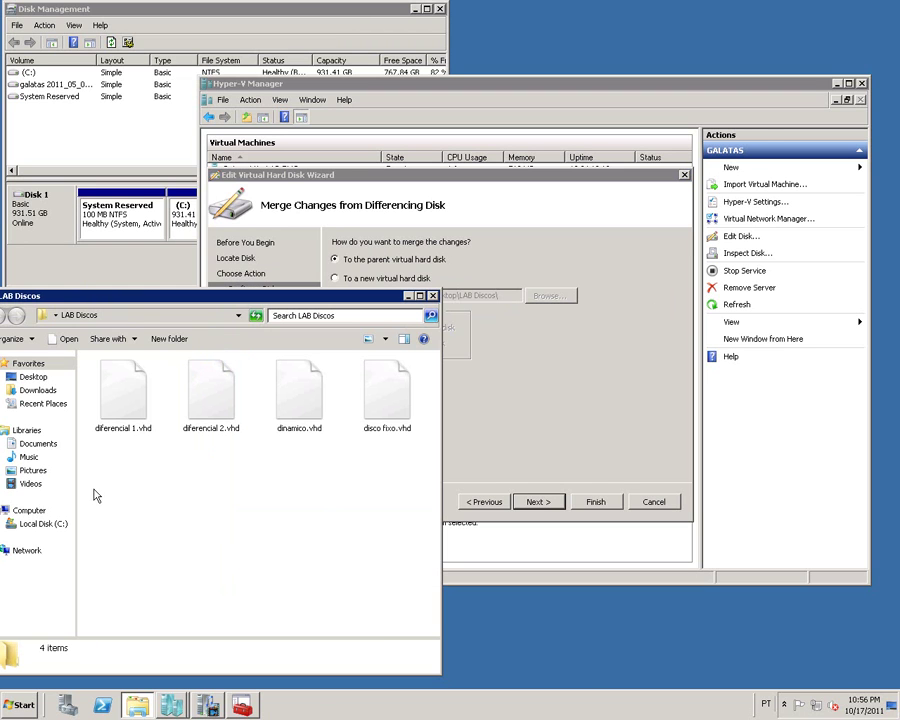
pyautogui.click(140, 406)
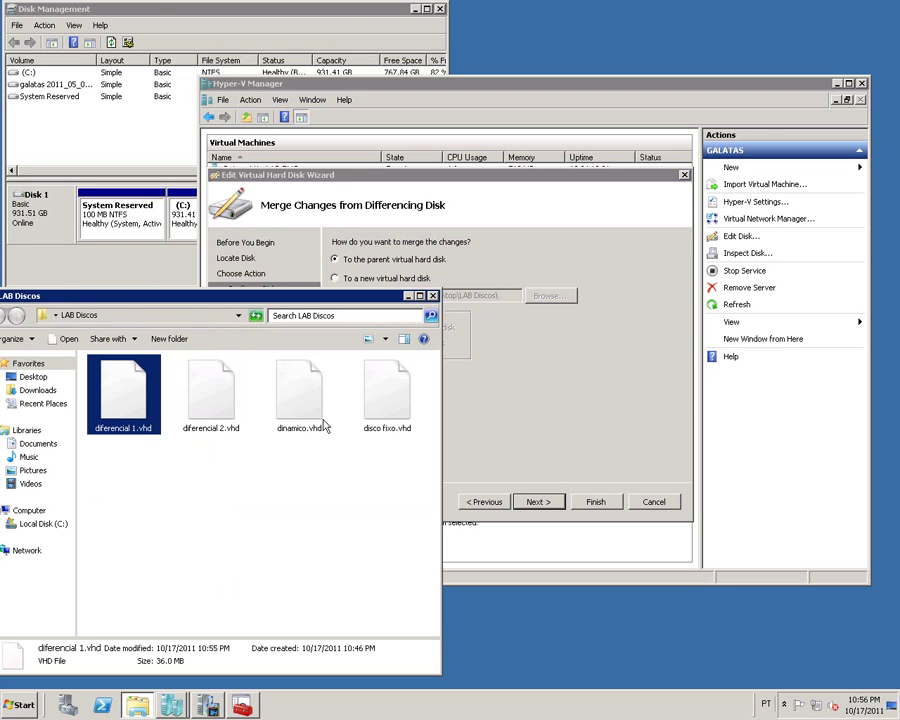
pyautogui.keyDown('ctrl'); pyautogui.click(378, 410); pyautogui.keyUp('ctrl')
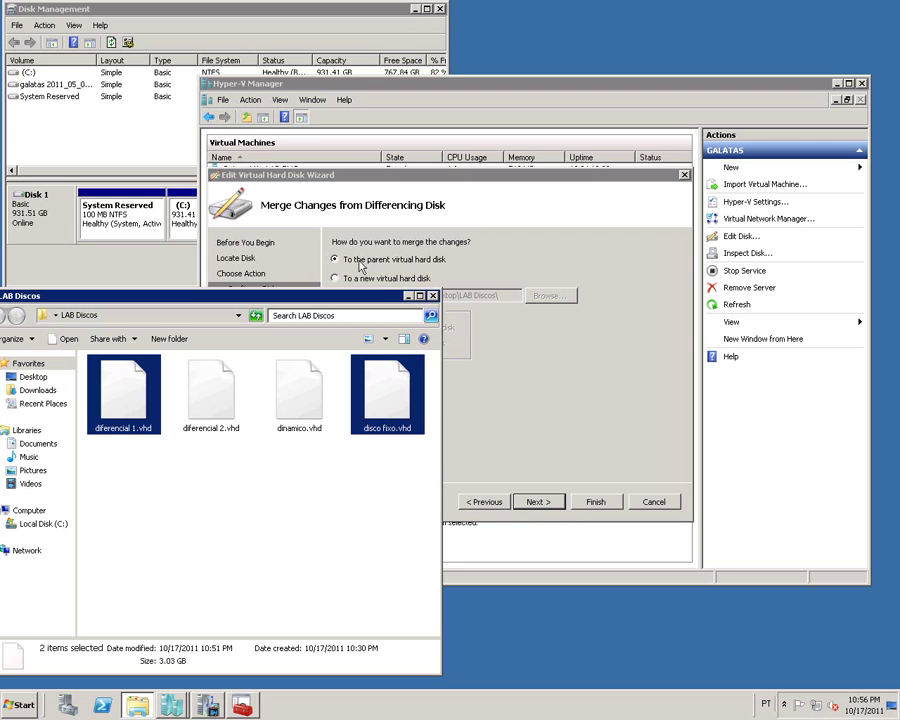
pyautogui.click(365, 485)
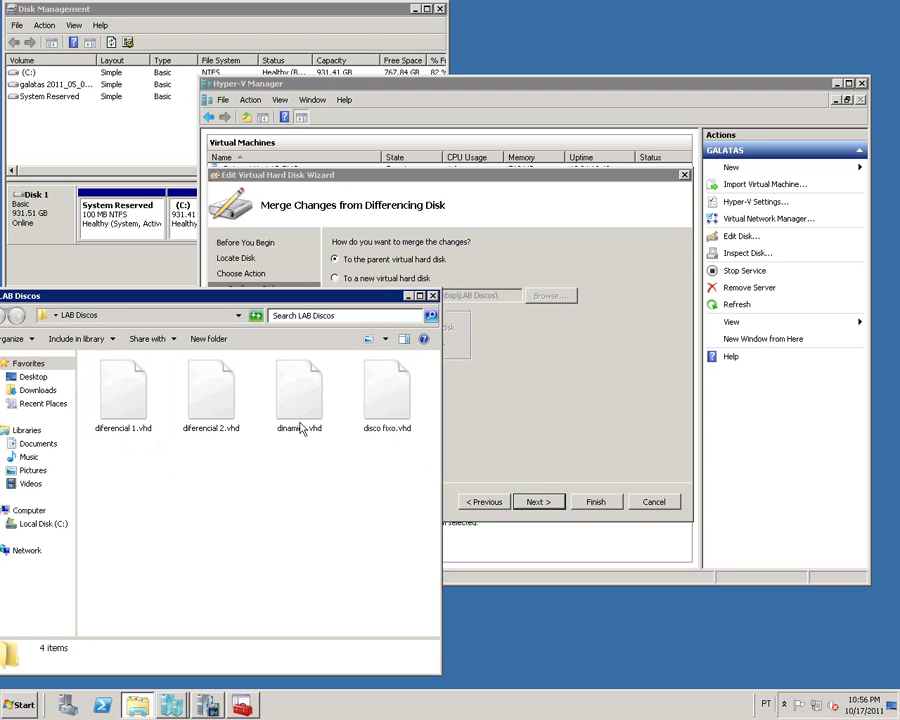
pyautogui.click(406, 228)
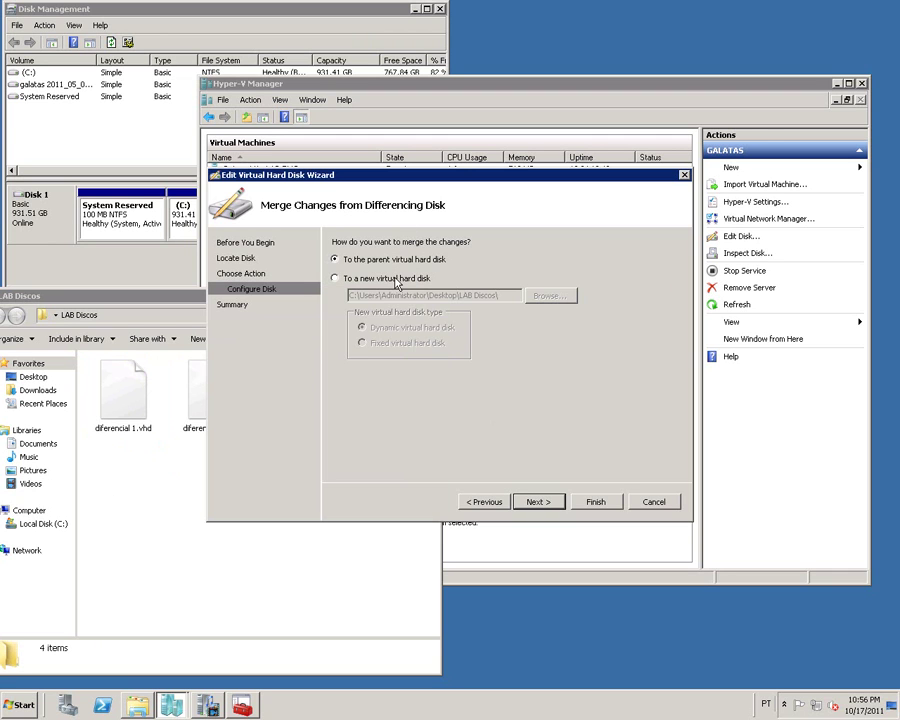
# Merge diferencial 1.vhd into a new dynamic virtual hard disk named disco unificado in LAB Discos.
pyautogui.click(345, 278)
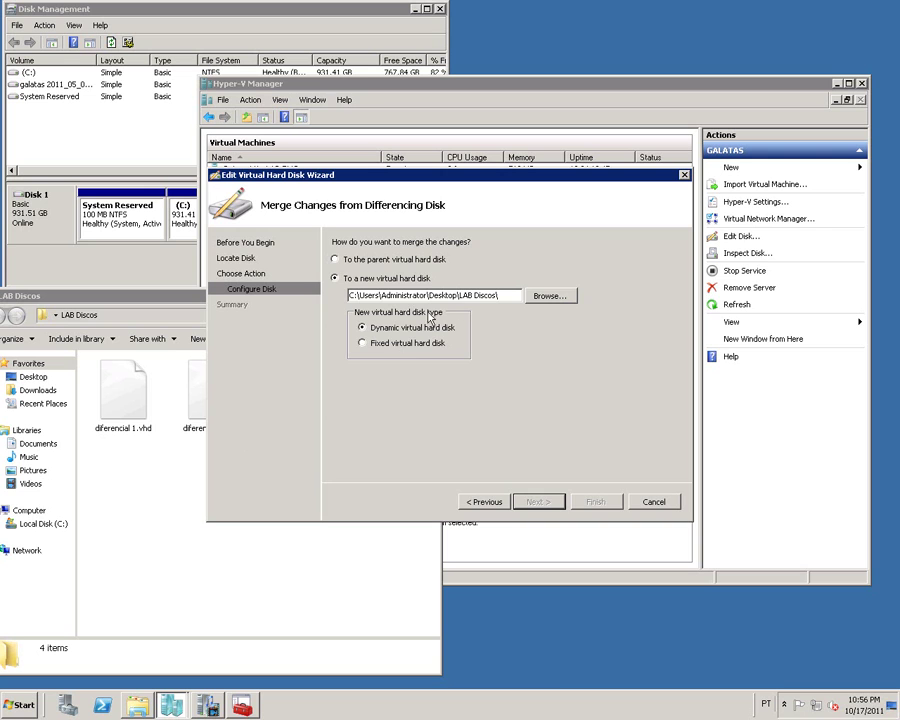
pyautogui.click(549, 295)
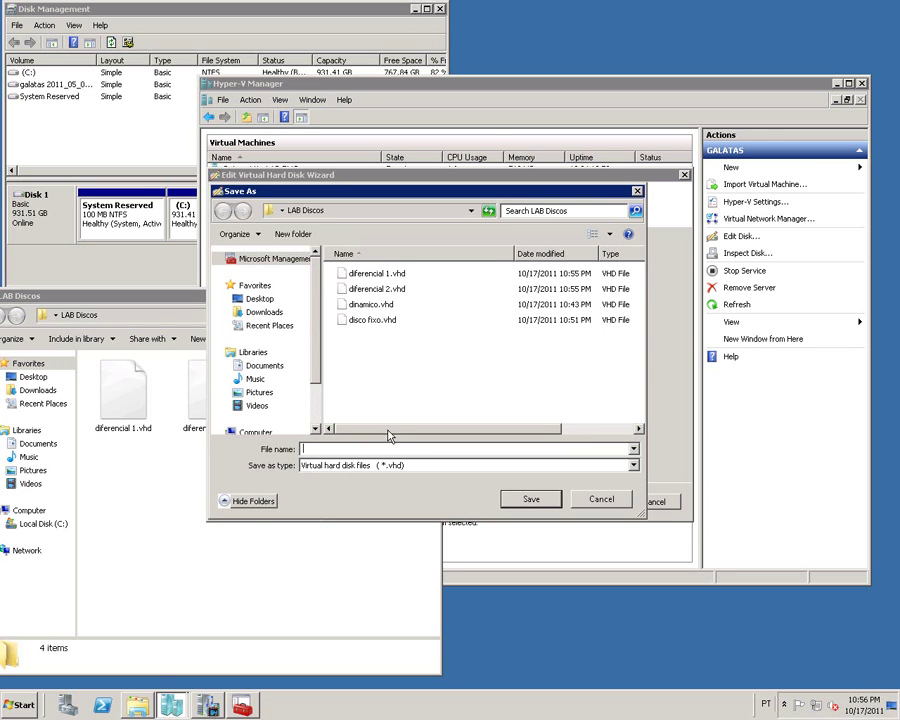
pyautogui.write('dis')
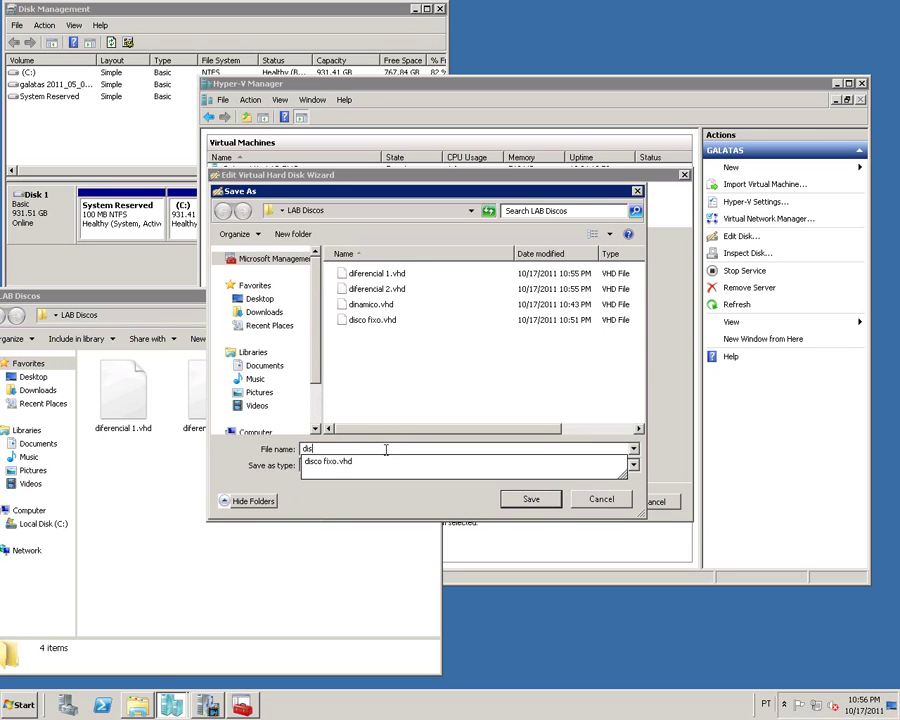
pyautogui.write('co unificado')
pyautogui.press('Return')
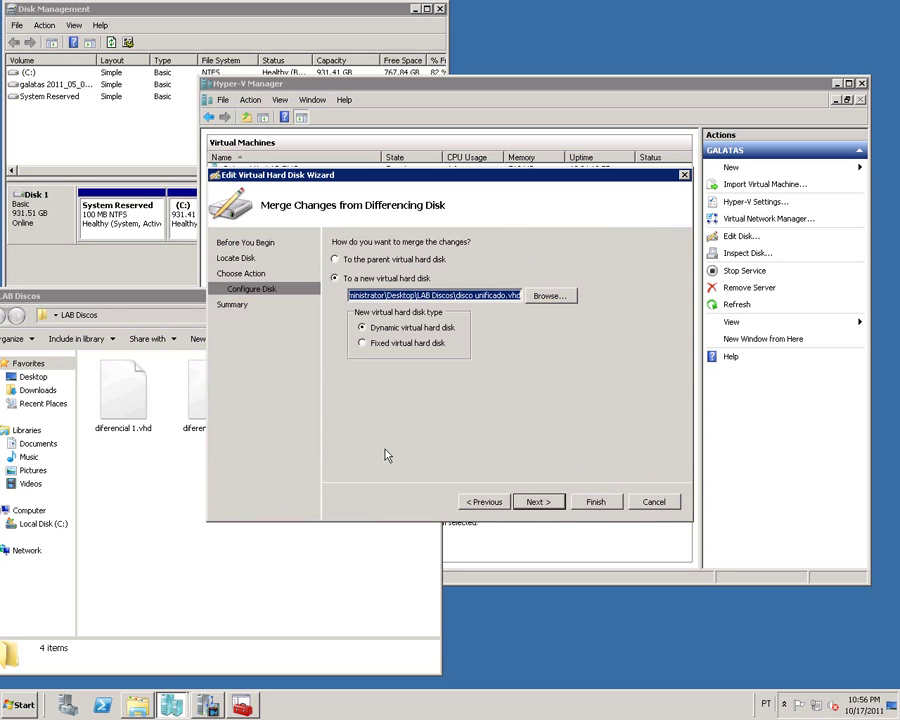
pyautogui.click(548, 502)
pyautogui.click(596, 503)
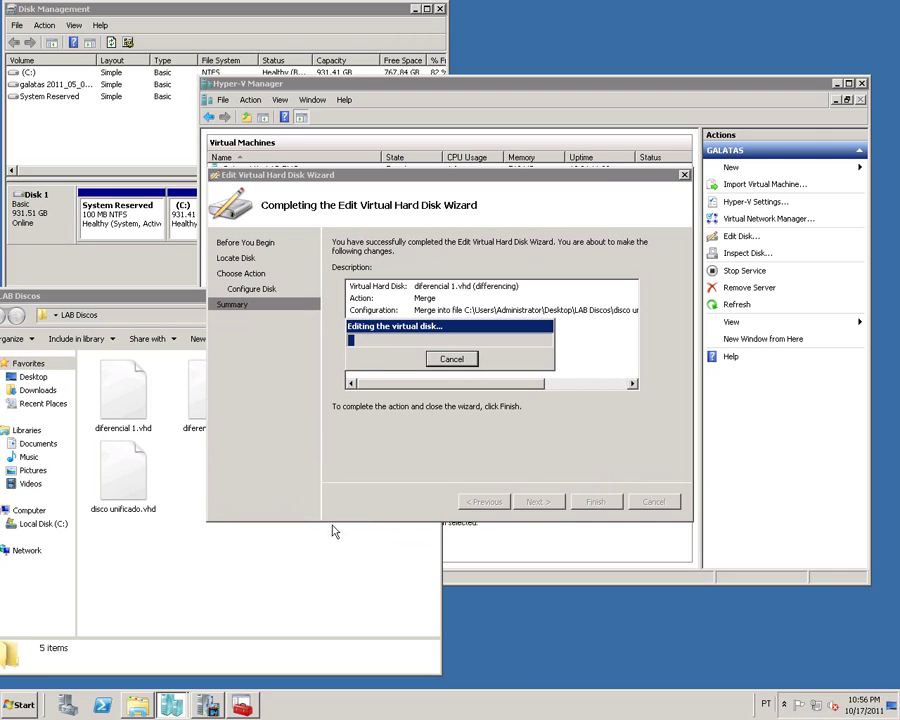
pyautogui.click(135, 474)
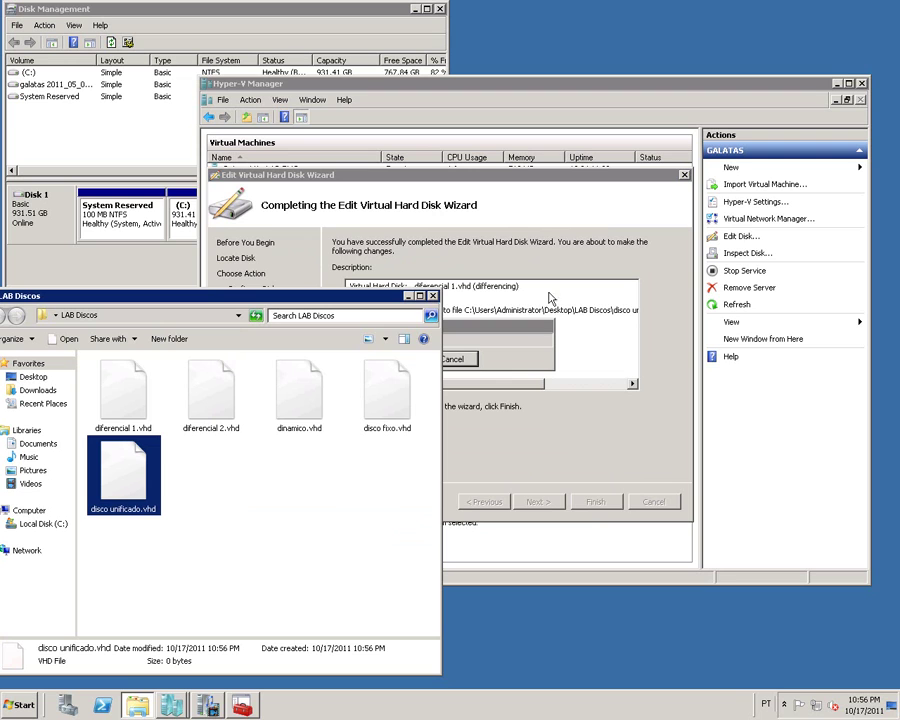
pyautogui.click(531, 335)
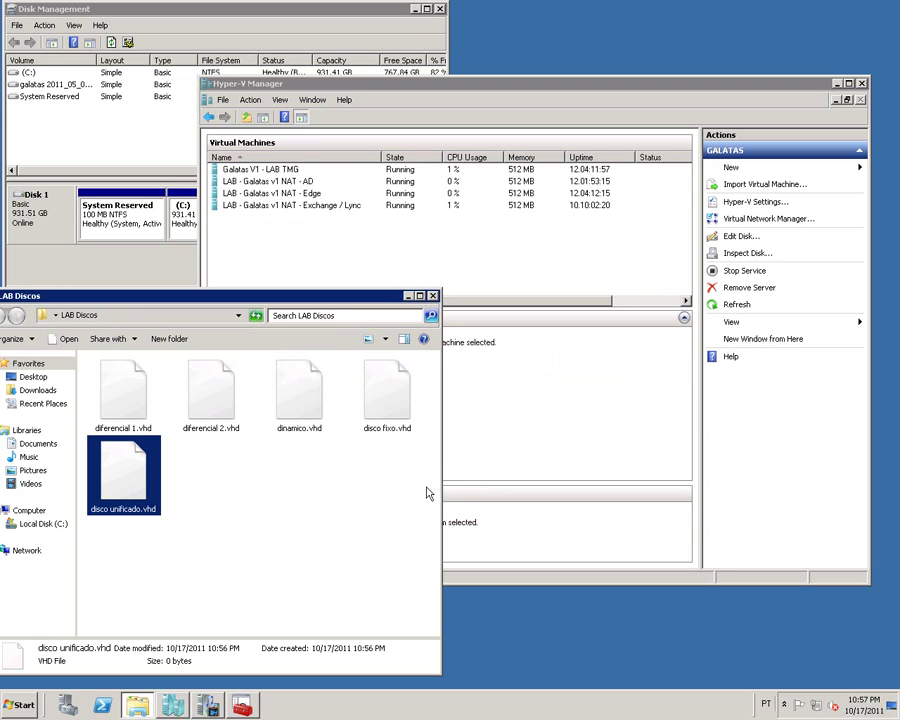
# Compare the file sizes of disco fixo.vhd, diferencial 1.vhd and disco unificado.vhd in LAB Discos.
pyautogui.click(385, 420)
pyautogui.click(139, 484)
pyautogui.click(126, 415)
pyautogui.click(387, 400)
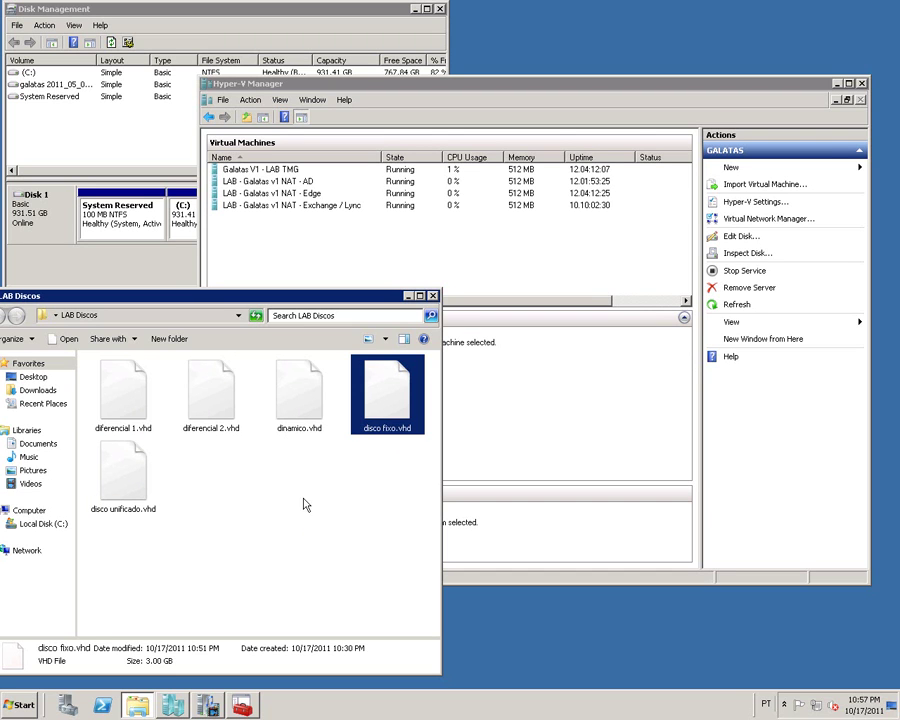
pyautogui.click(147, 500)
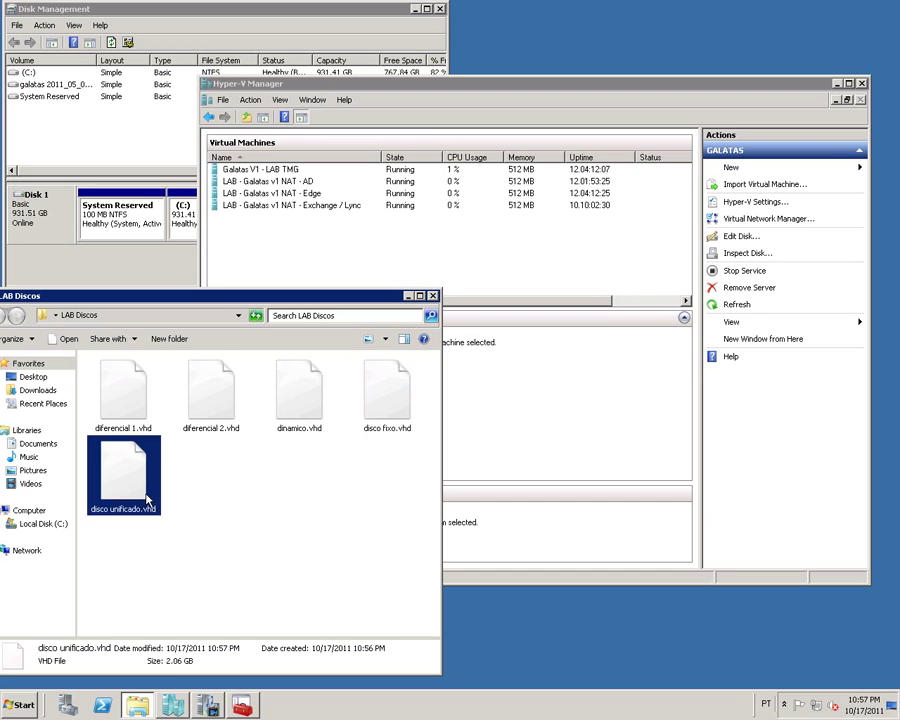
# Inspect disco unificado.vhd in Hyper-V Manager, checking its disk type, current size and maximum size.
pyautogui.click(742, 254)
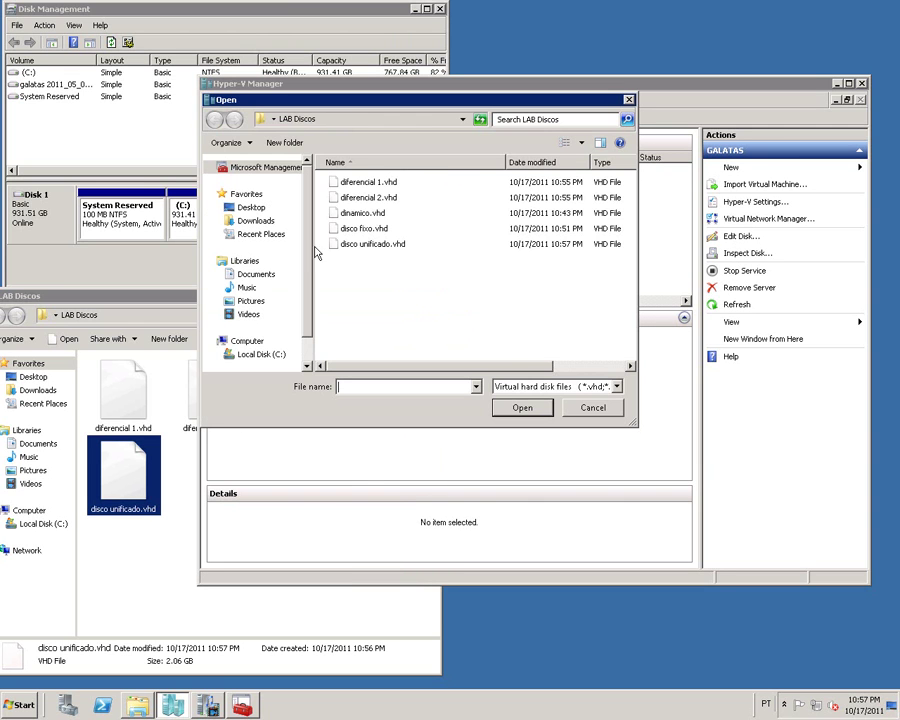
pyautogui.doubleClick(365, 245)
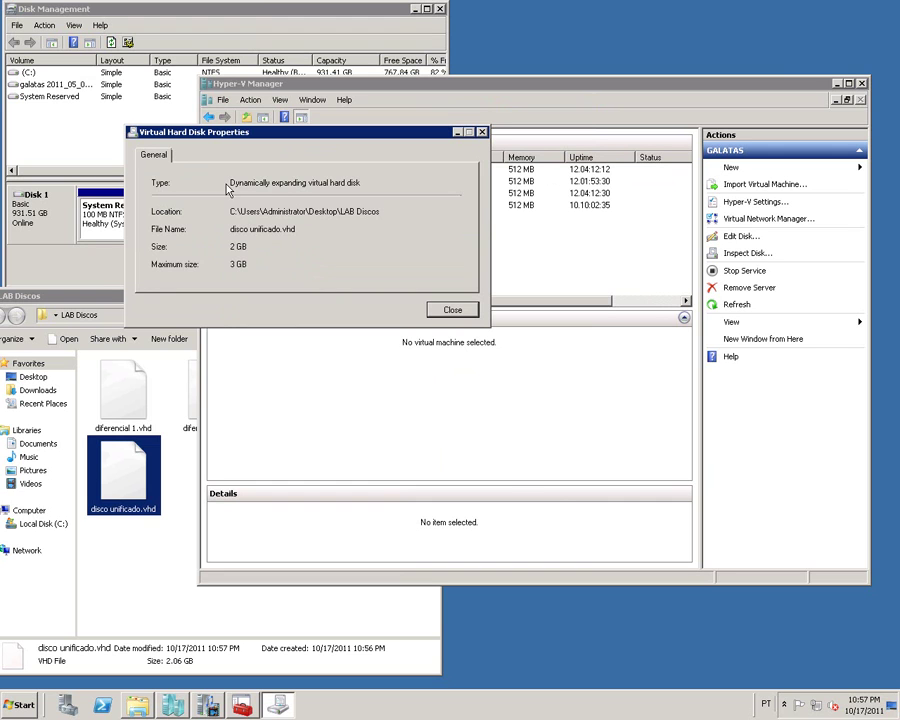
pyautogui.moveTo(360, 184); pyautogui.dragTo(230, 186)
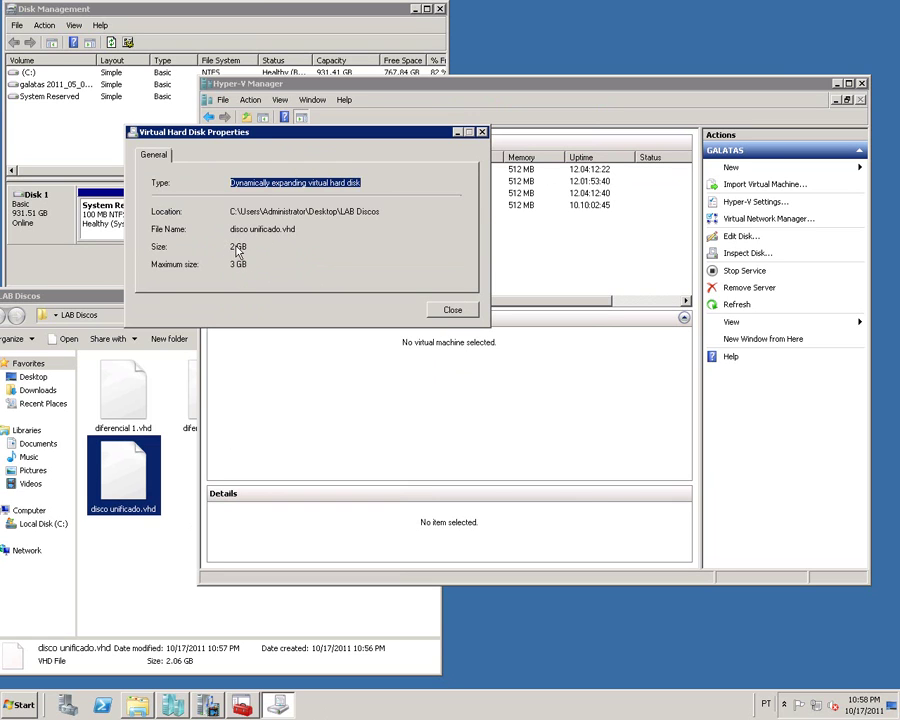
pyautogui.moveTo(247, 247); pyautogui.dragTo(236, 247)
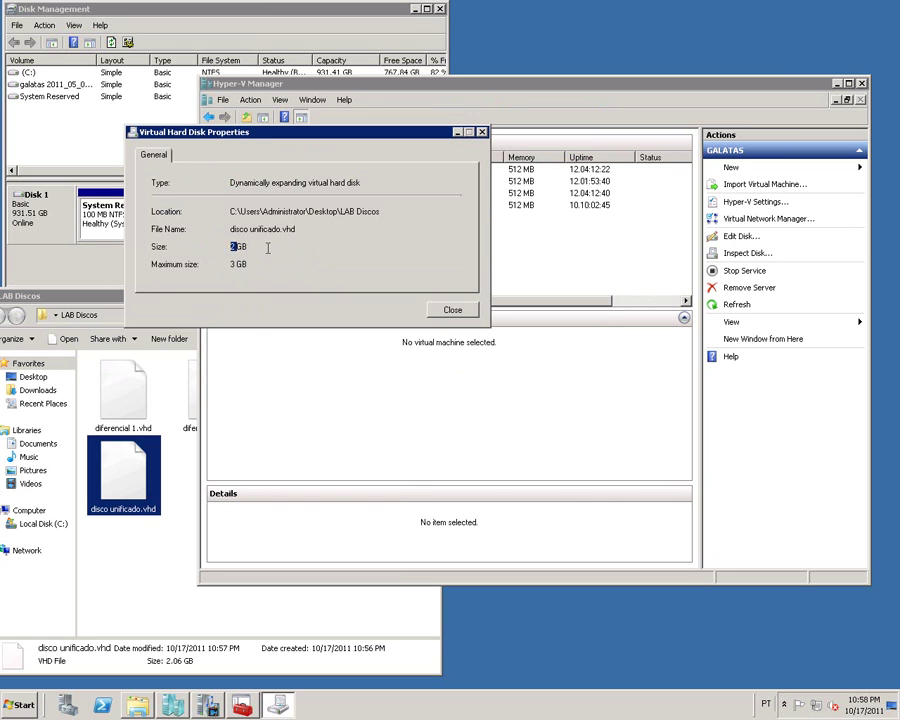
pyautogui.moveTo(238, 265); pyautogui.dragTo(231, 265)
# Review disco fixo.vhd and diferencial 1.vhd against the merged disco unificado.vhd, and close the virtual hard disk properties.
pyautogui.click(157, 584)
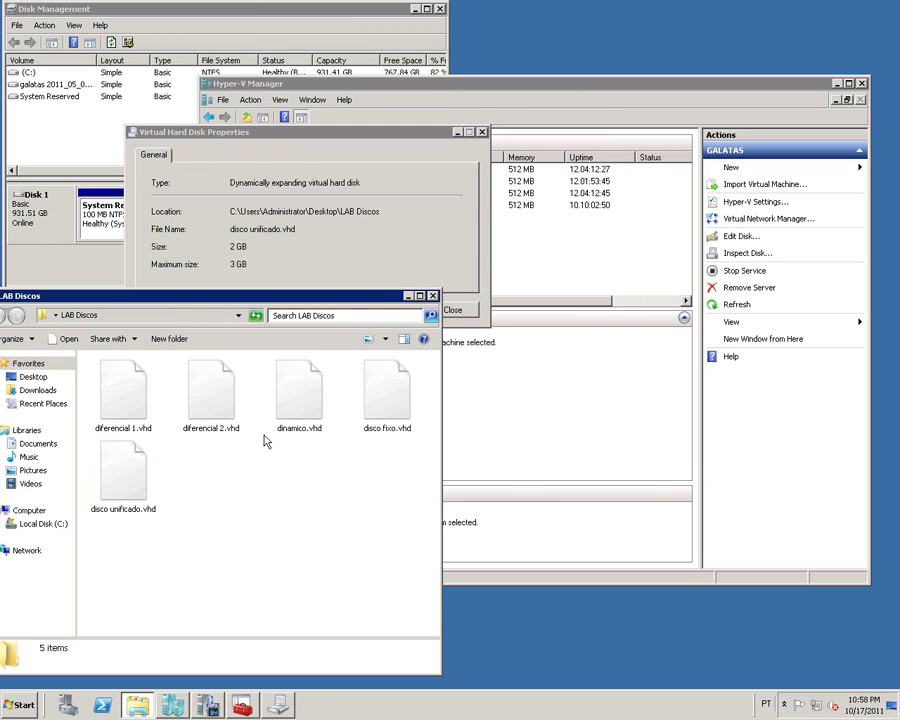
pyautogui.click(387, 393)
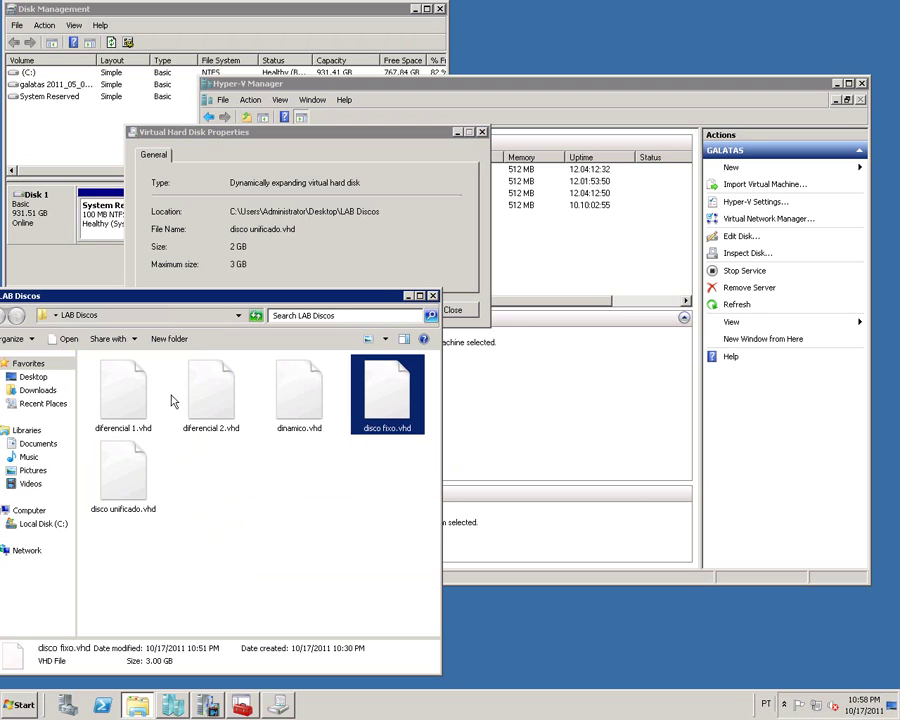
pyautogui.click(137, 397)
pyautogui.click(374, 378)
pyautogui.click(128, 491)
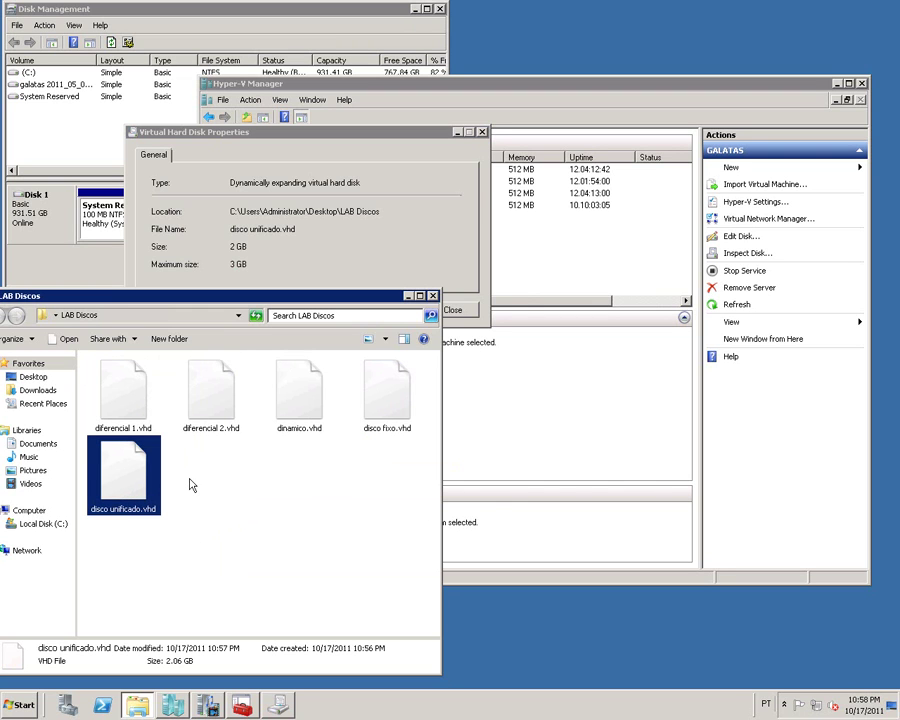
pyautogui.click(338, 249)
pyautogui.click(452, 310)
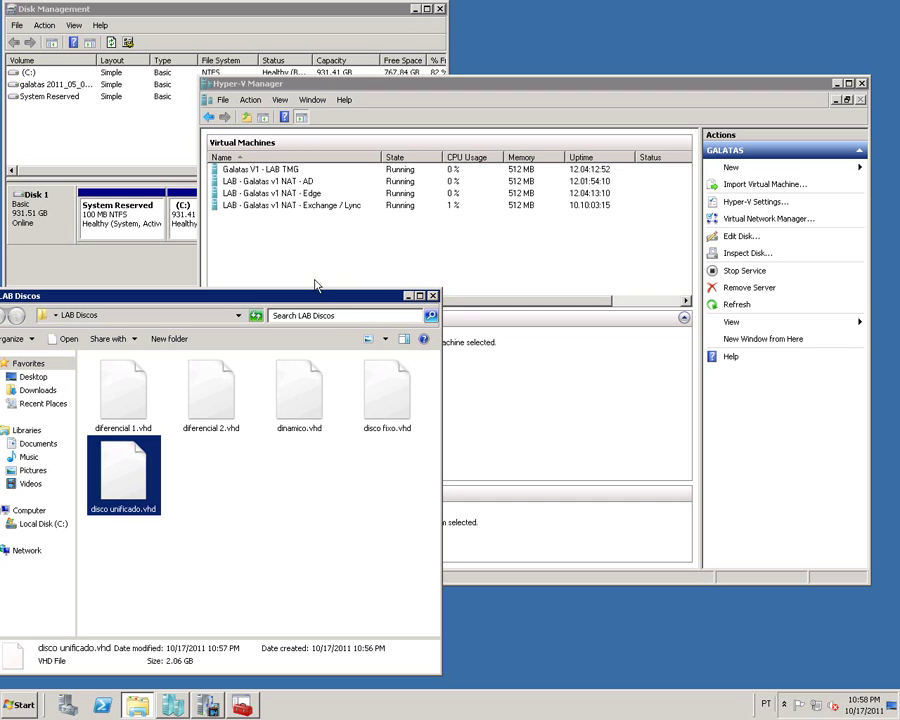
# Review the file details of disco fixo.vhd, dinamico.vhd and diferencial 2.vhd in LAB Discos, and clear the selection.
pyautogui.click(412, 388)
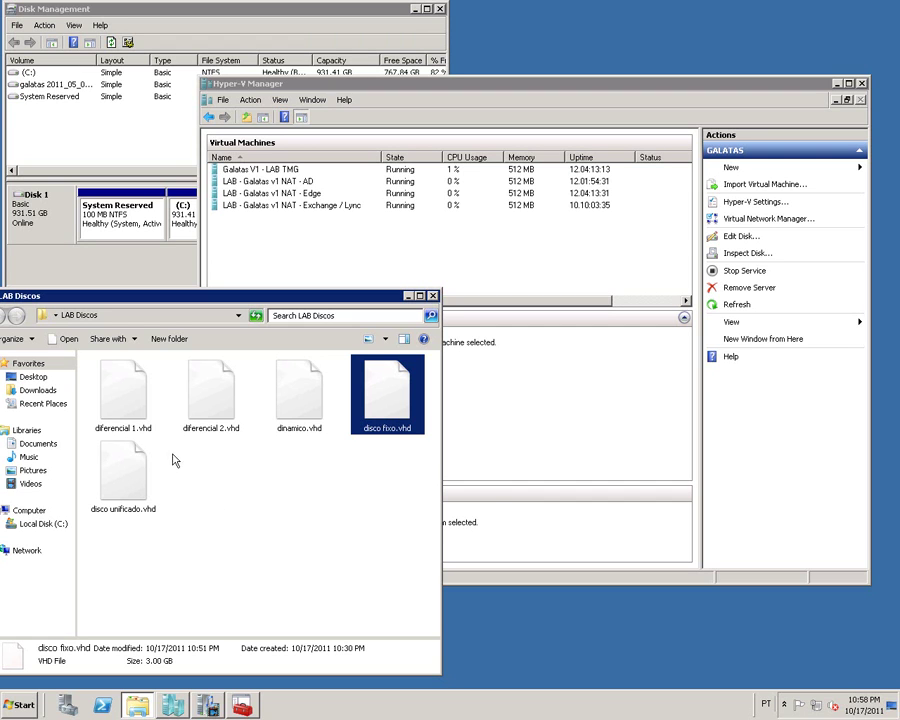
pyautogui.click(310, 422)
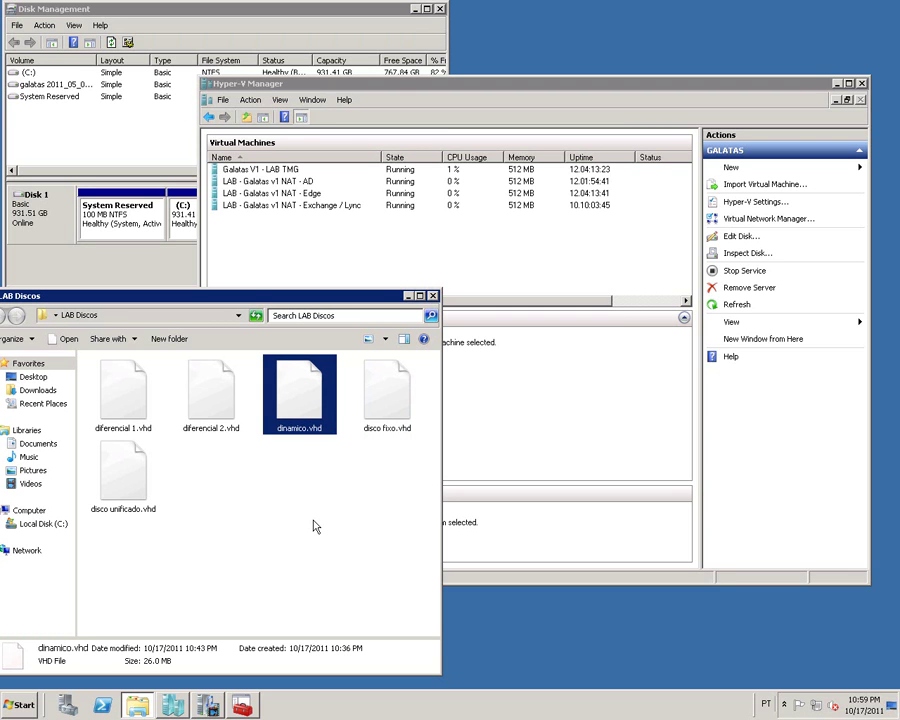
pyautogui.click(393, 382)
pyautogui.click(205, 400)
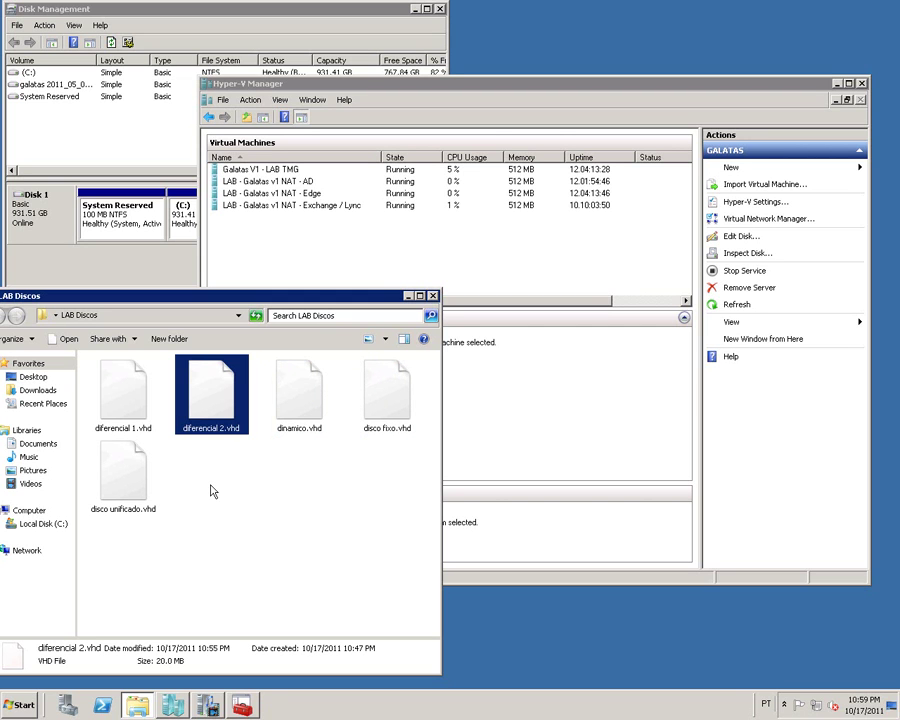
pyautogui.click(309, 525)
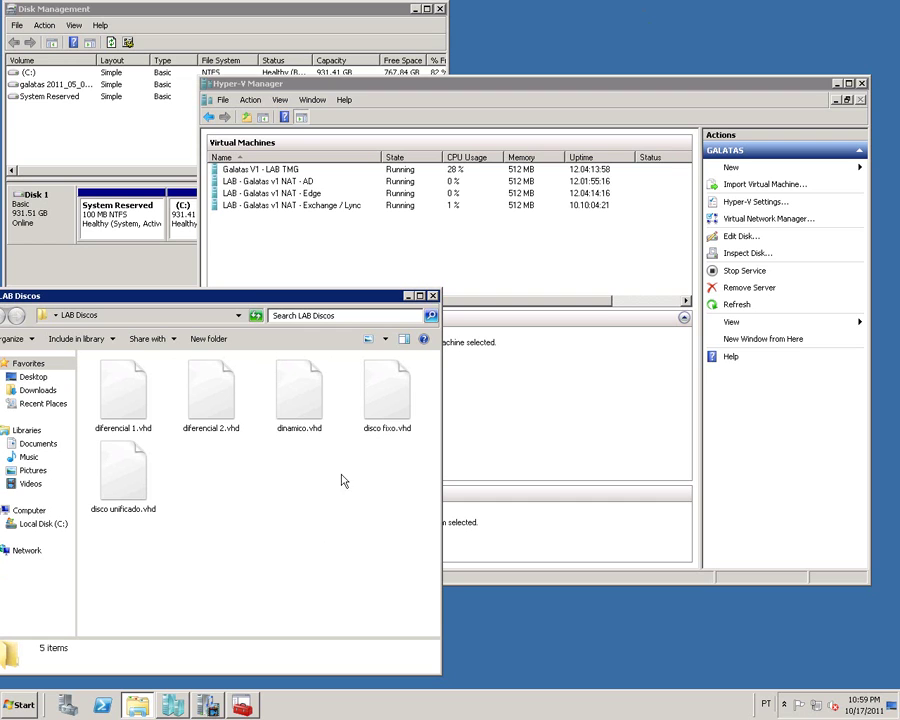
# Review the differencing disk diferencial 1.vhd, dinamico.vhd and disco fixo.vhd once more as a recap of the disk types.
pyautogui.click(143, 416)
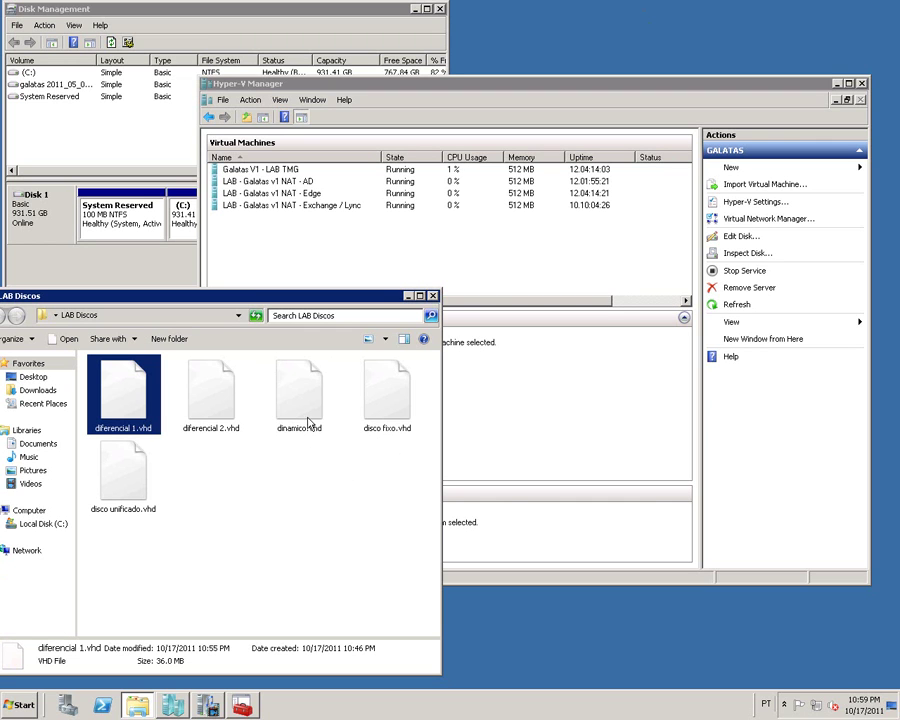
pyautogui.click(306, 422)
pyautogui.click(295, 505)
pyautogui.click(381, 410)
pyautogui.click(296, 536)
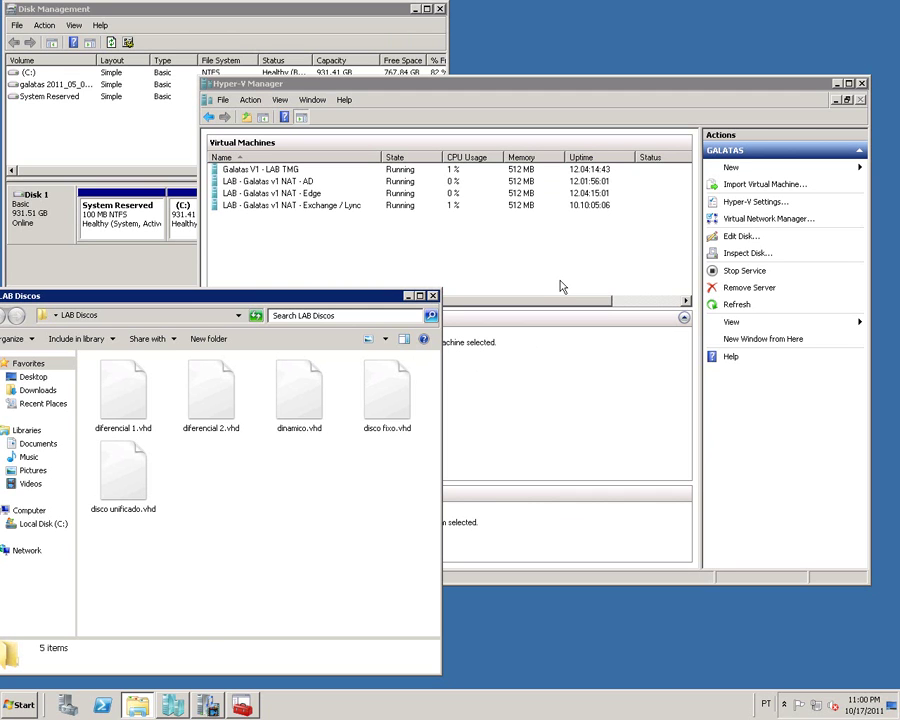
pyautogui.press('alt')
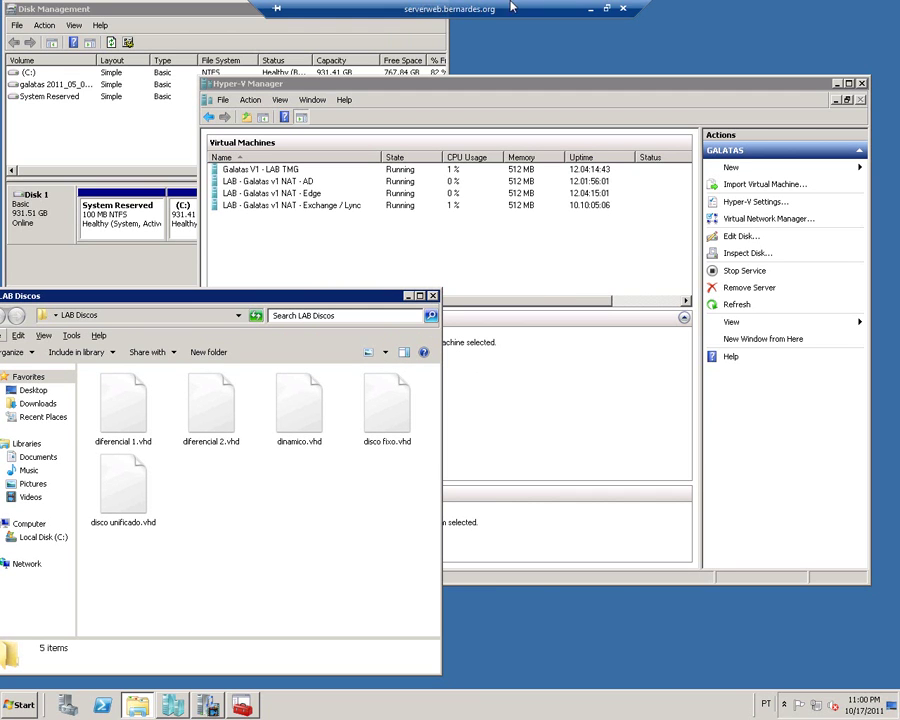